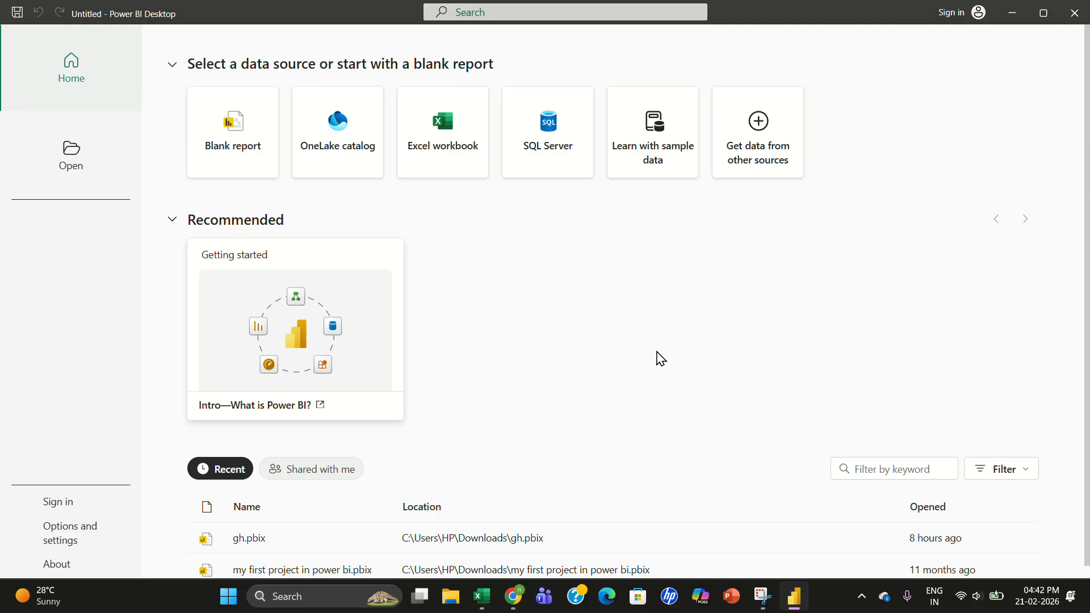
- Download the SuperStore Sales DataSet.xlsx file from the shared SuperStore Sales Data folder in Google Drive
click(513, 596)
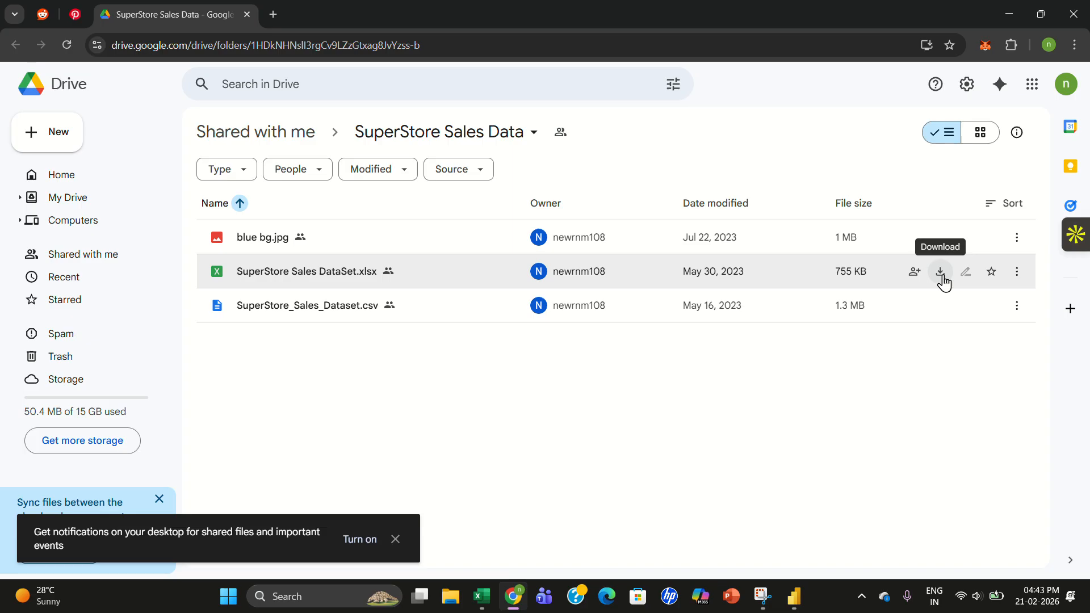
click(941, 271)
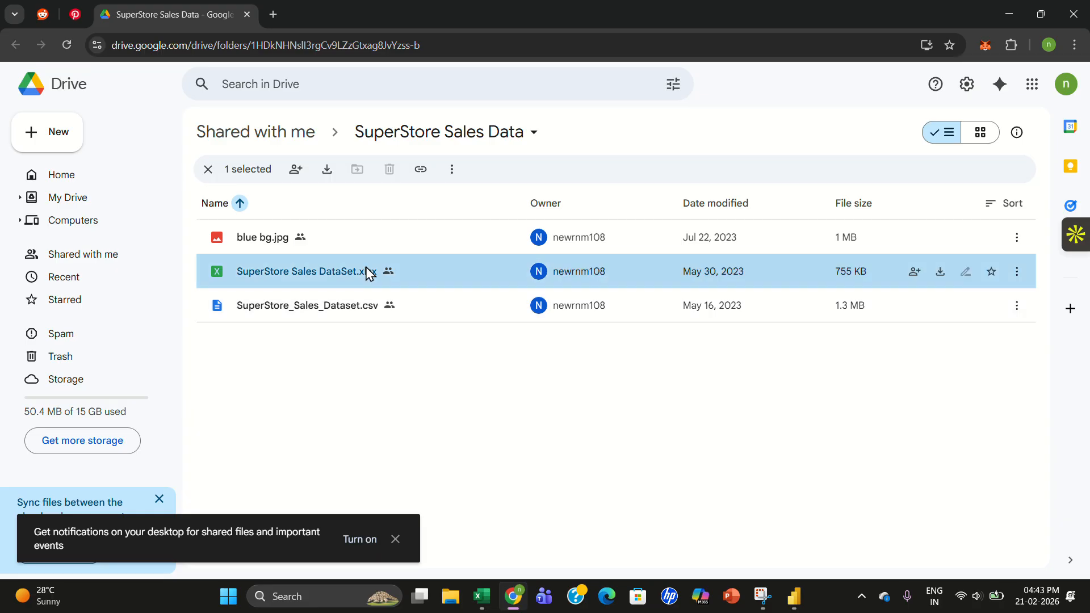
- Open SuperStore Sales DataSet.xlsx in the browser spreadsheet viewer, select all its cells and dismiss the welcome dialog
double_click(310, 273)
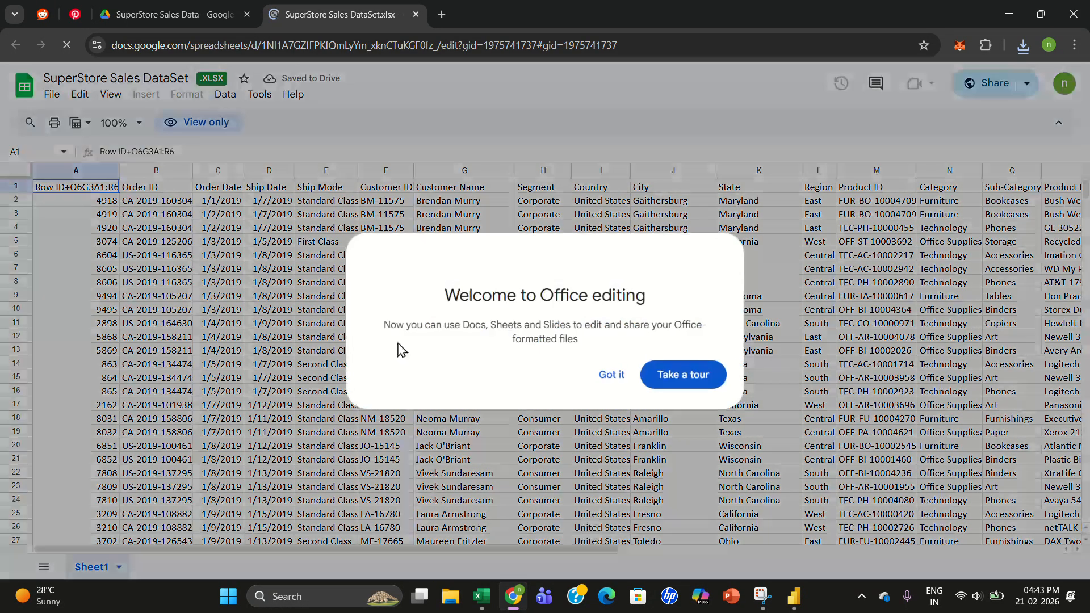
key(ctrl+a)
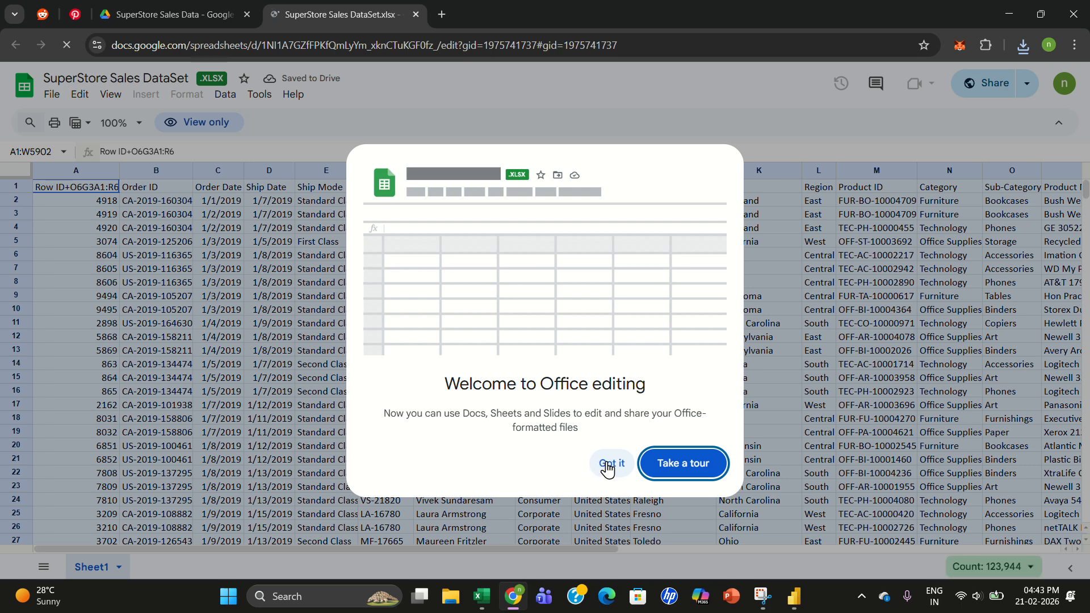
click(607, 465)
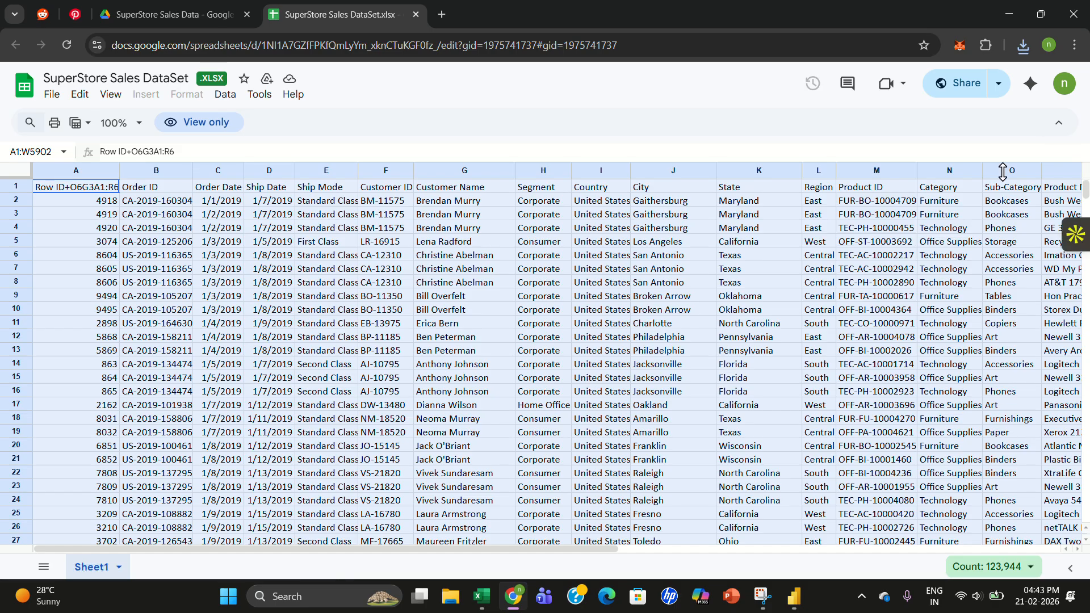
click(52, 95)
mouse_move(116, 295)
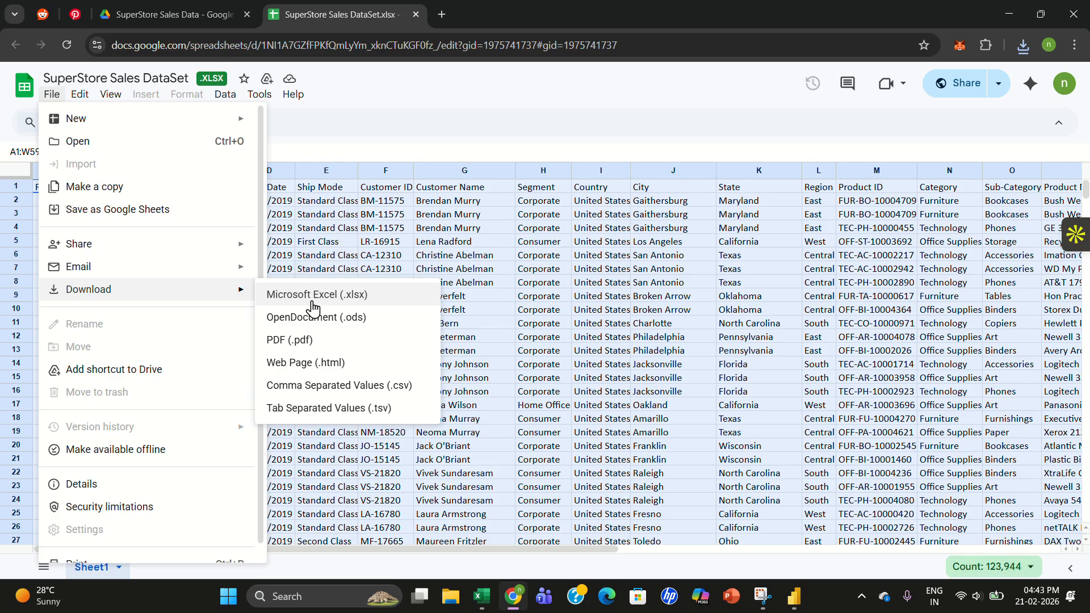
click(586, 300)
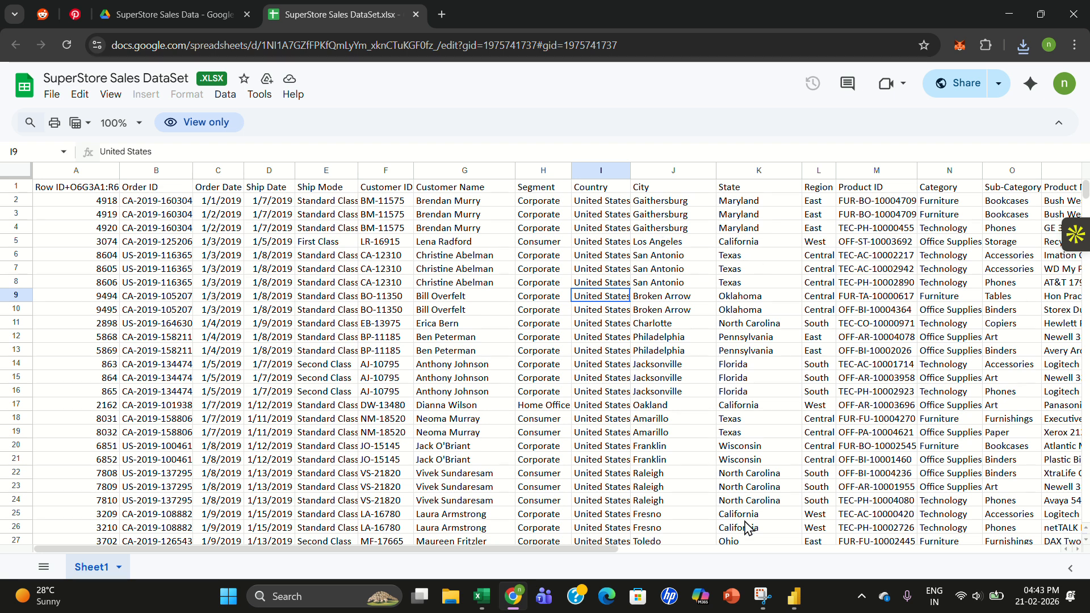
- Switch to Power BI Desktop and start an Excel workbook import of SuperStore Sales DataSet (1) from Downloads
click(795, 604)
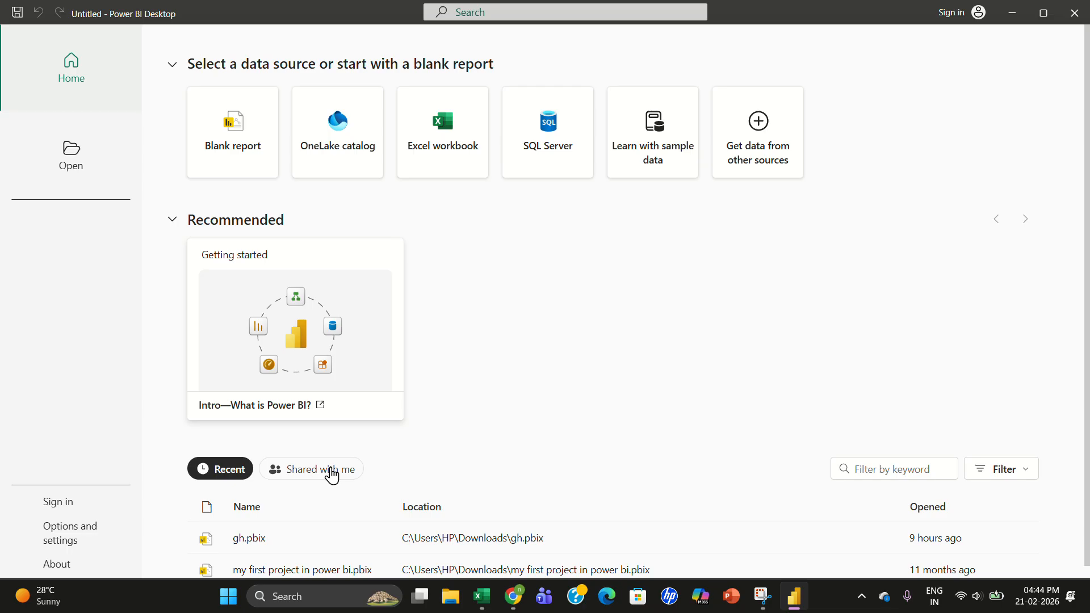
click(333, 475)
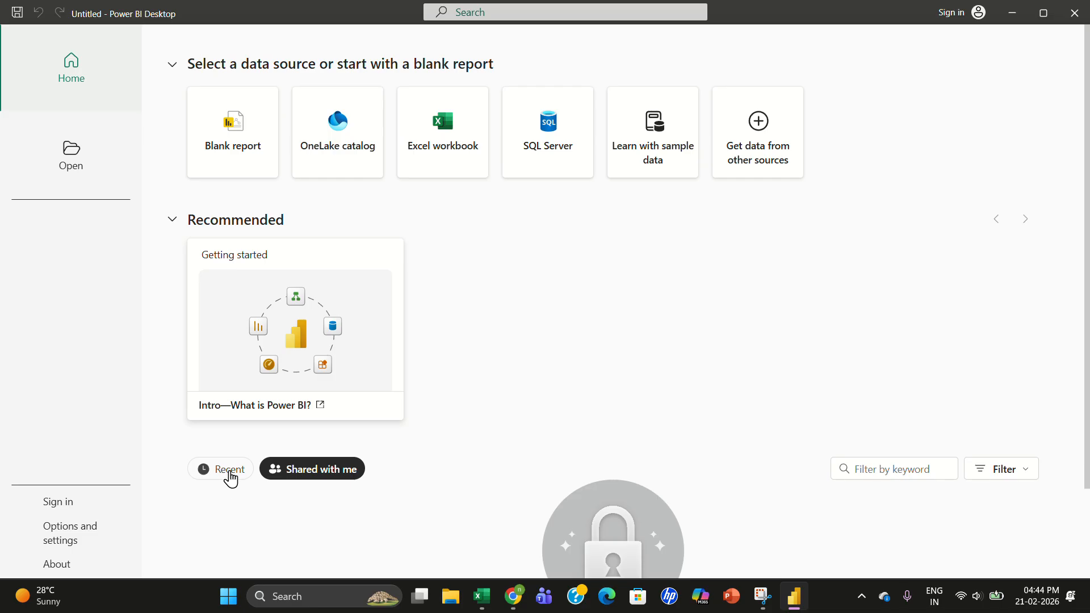
click(230, 477)
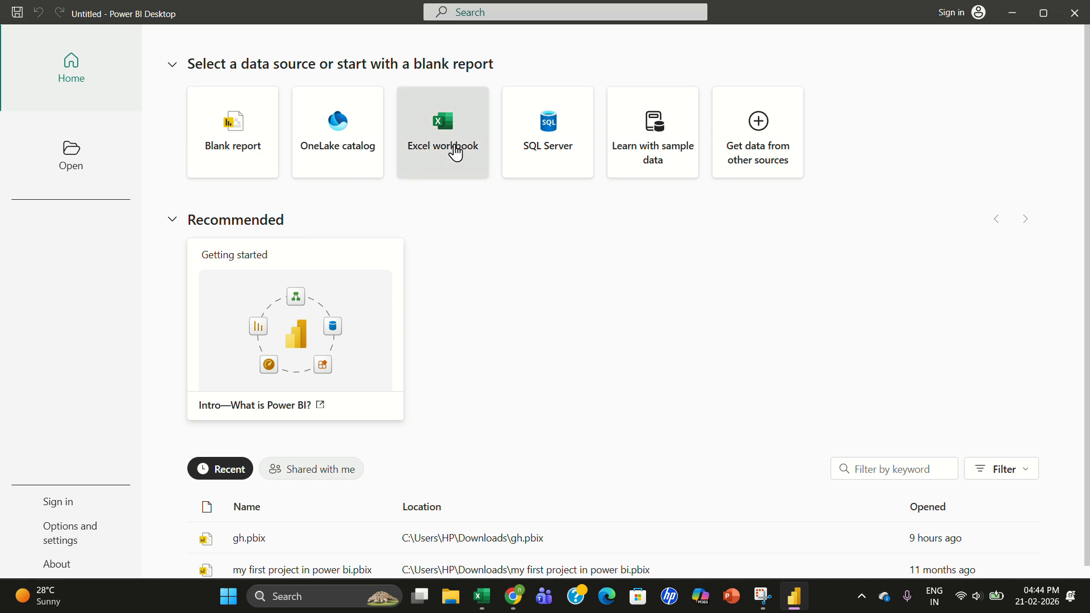
click(456, 154)
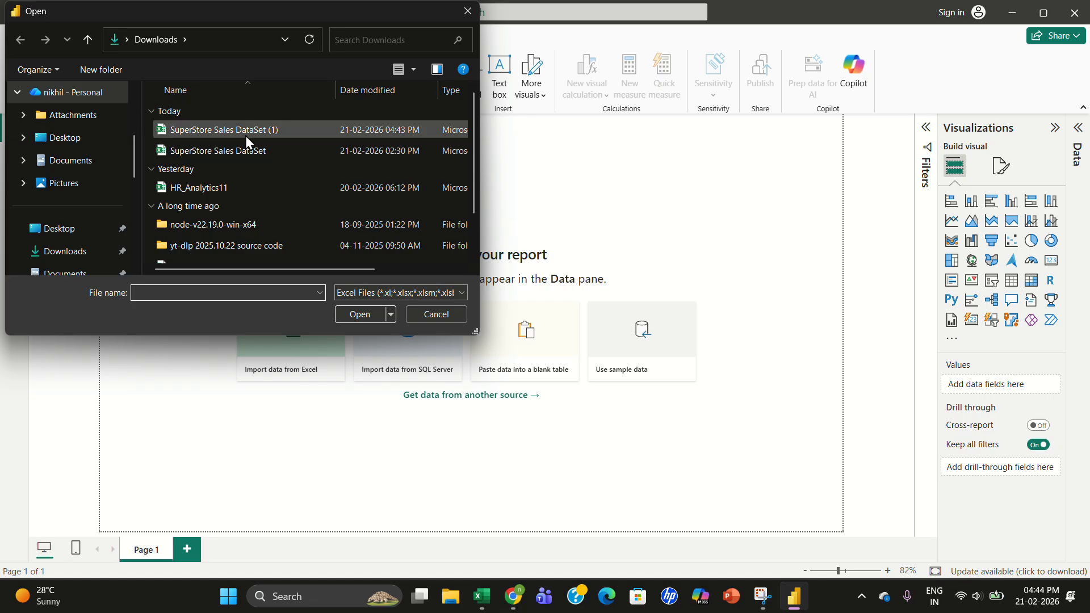
double_click(273, 131)
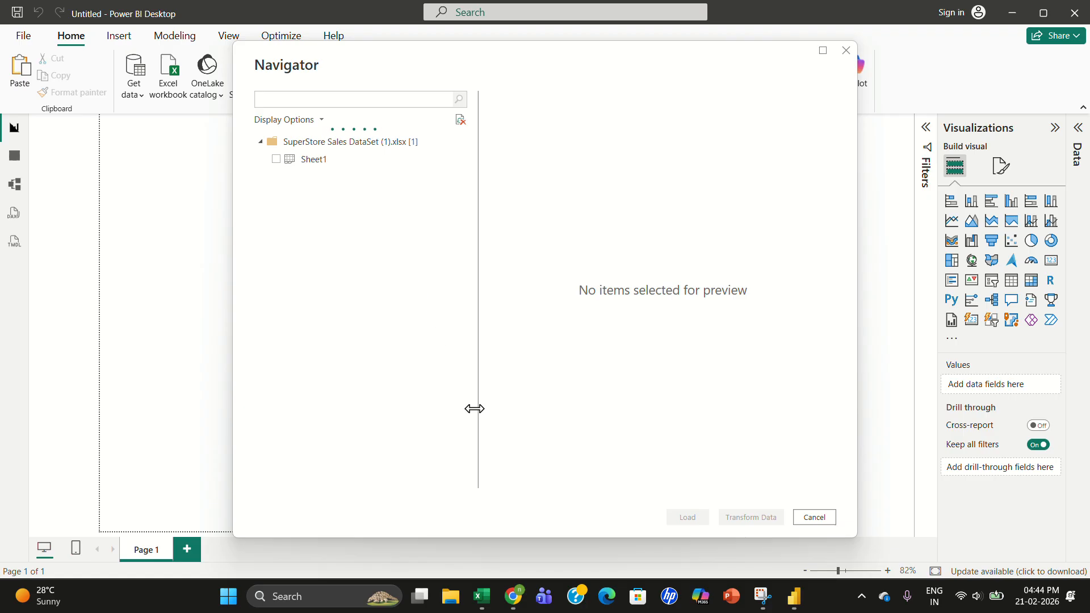
- Return to the browser and open the downloaded SuperStore Sales DataSet (1).xlsx from the download history
click(513, 601)
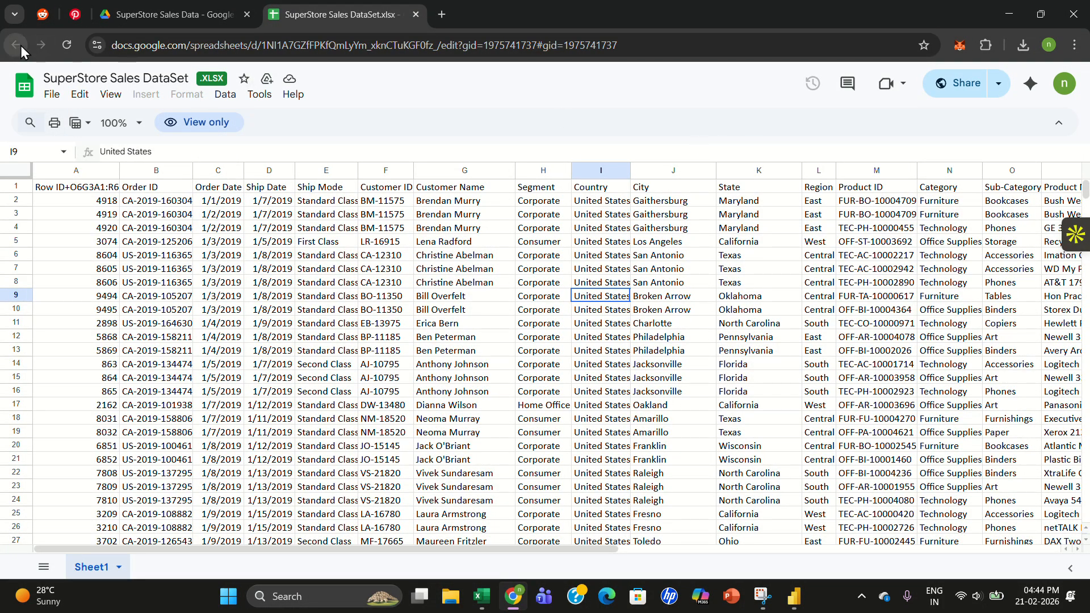
click(414, 13)
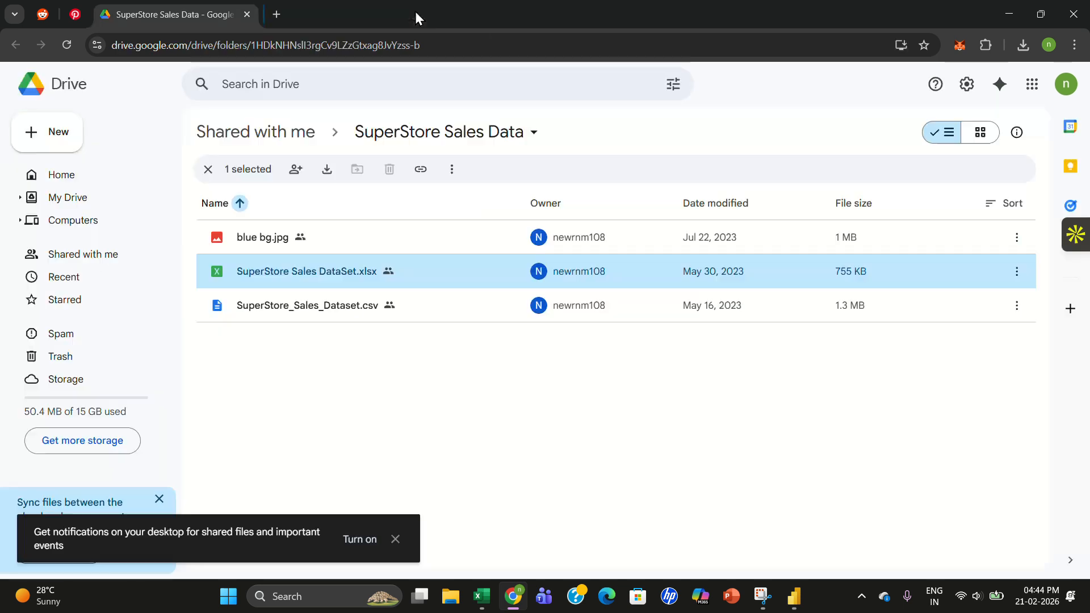
click(1022, 45)
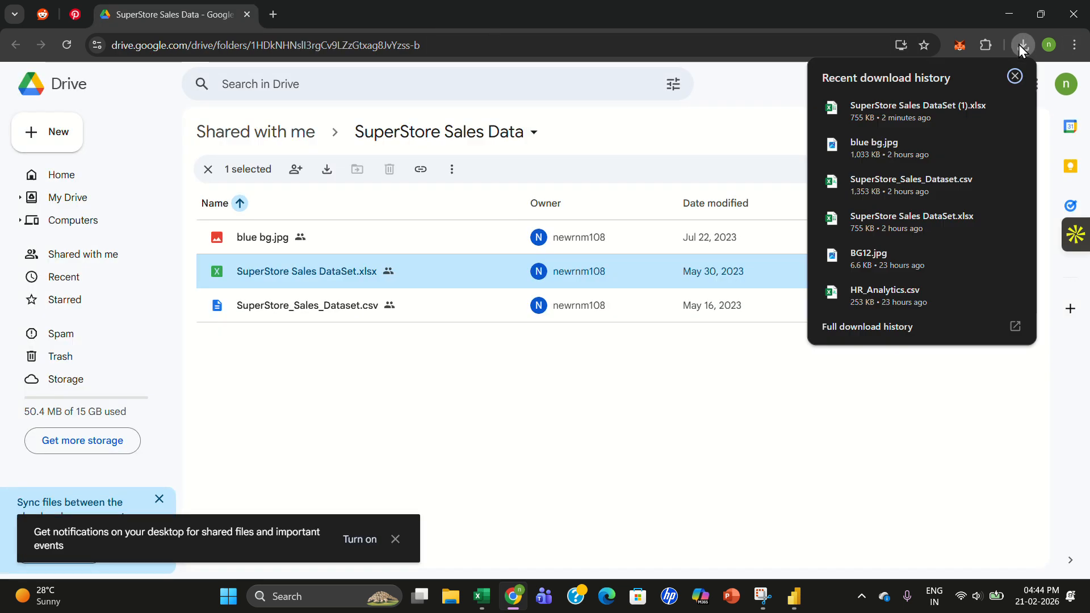
click(915, 103)
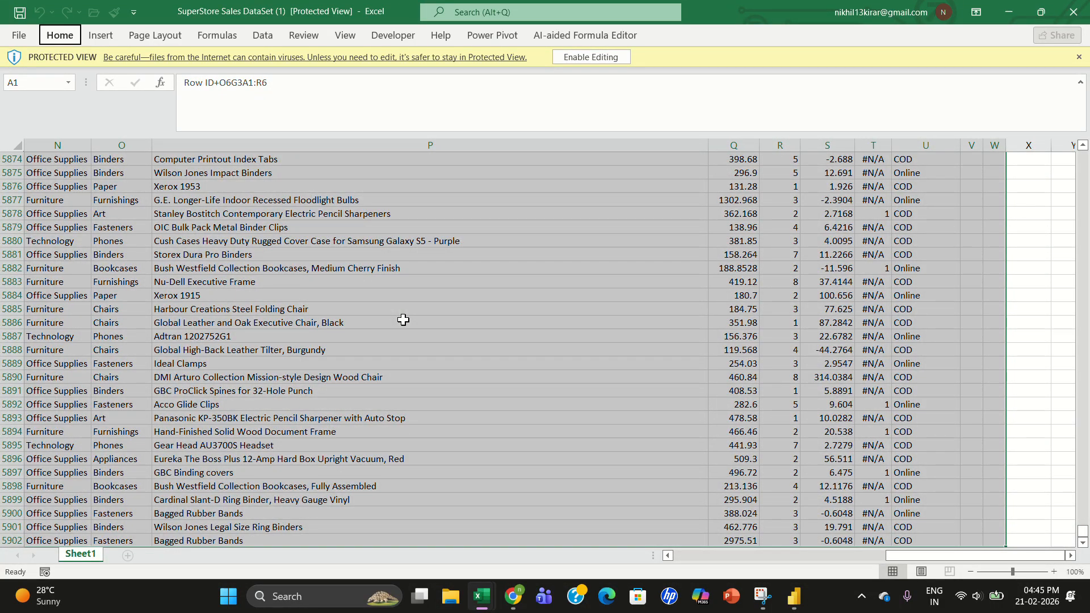
- Autofit the columns, copy the sheet's data and enable editing of the workbook
key(h)
key(o)
key(i)
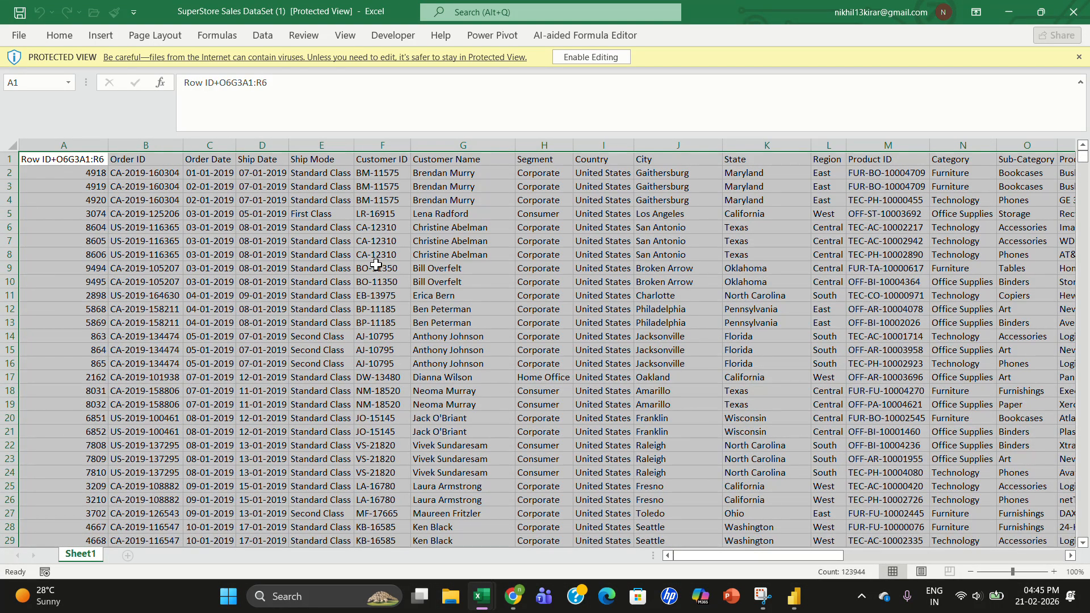
key(ctrl+c)
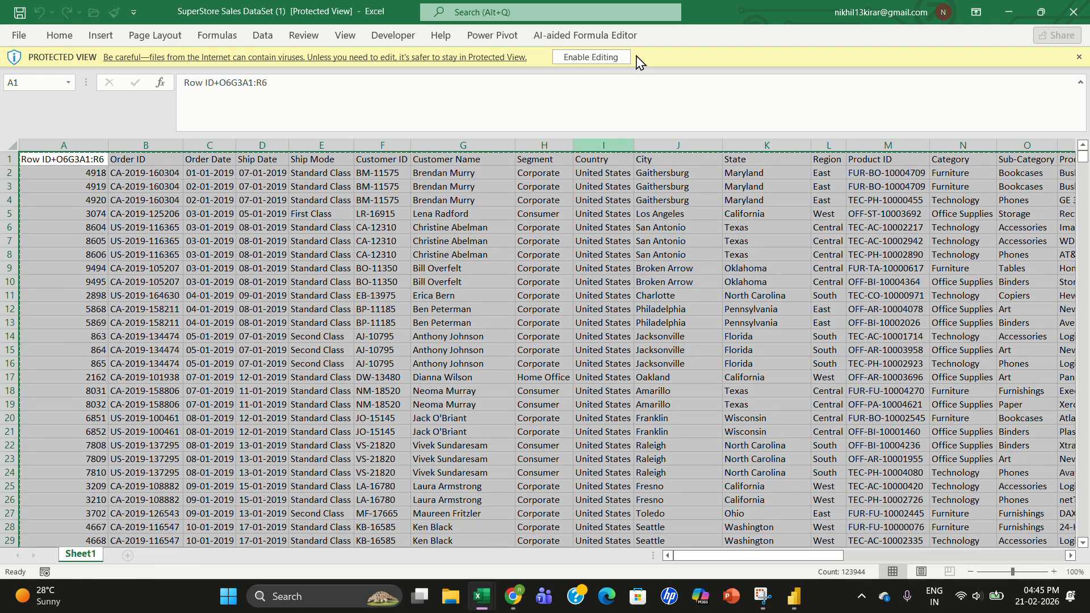
click(606, 58)
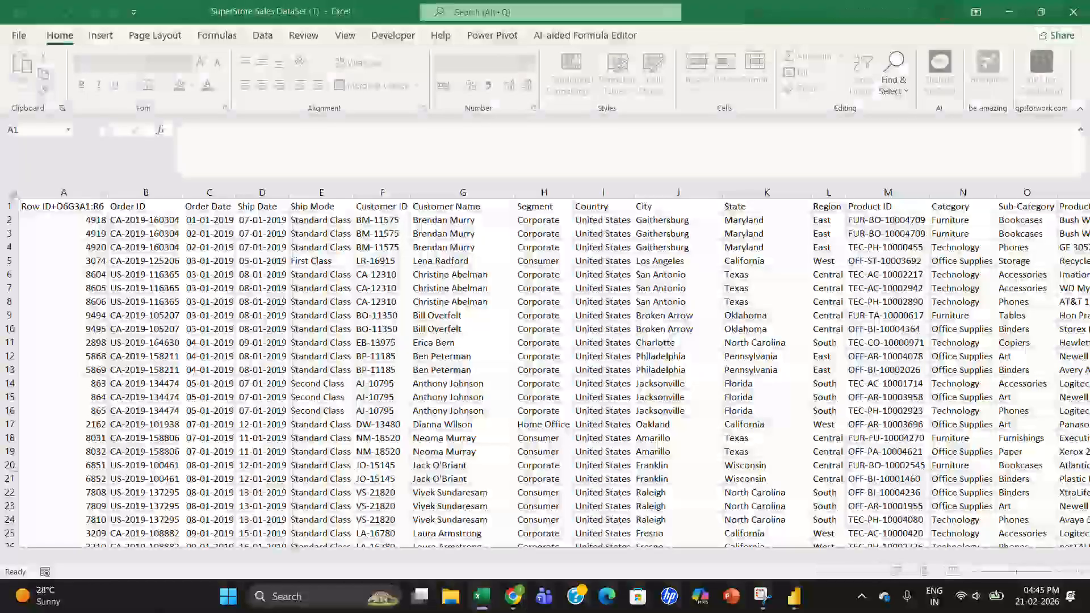
mouse_move(86, 593)
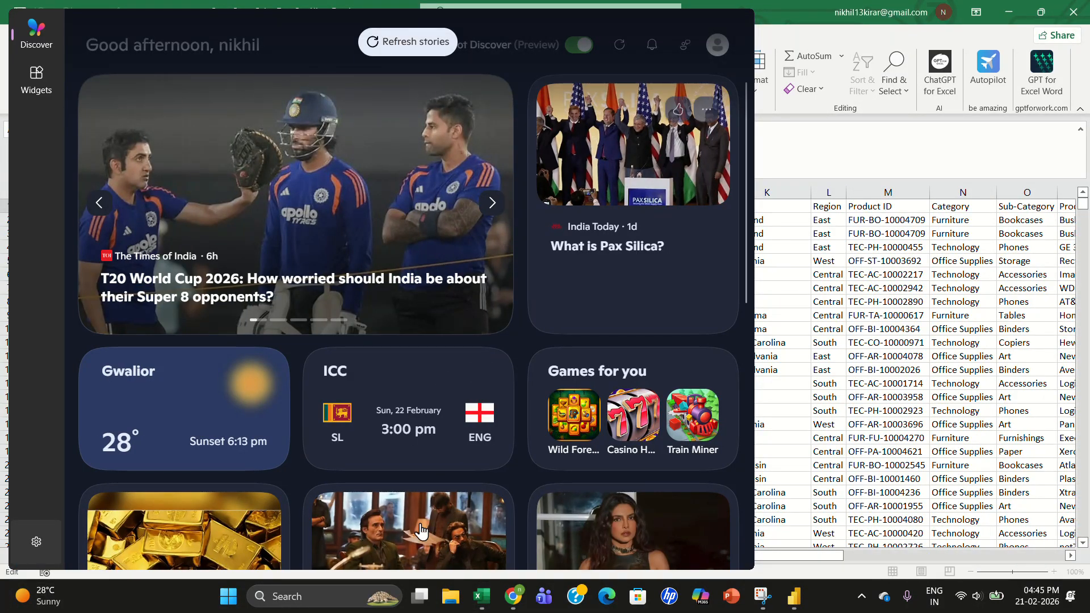
click(220, 603)
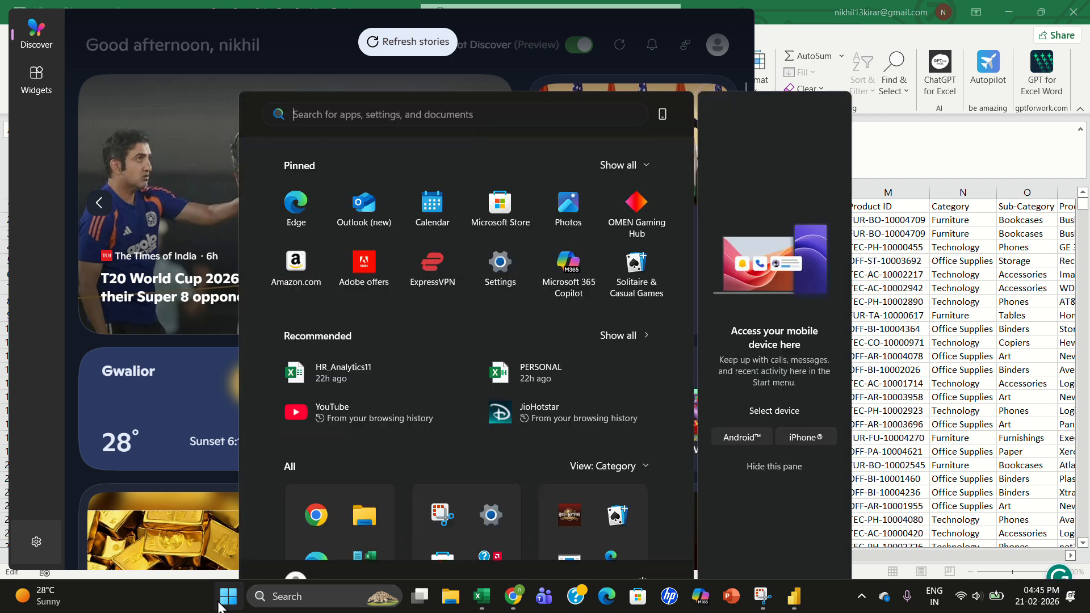
click(747, 163)
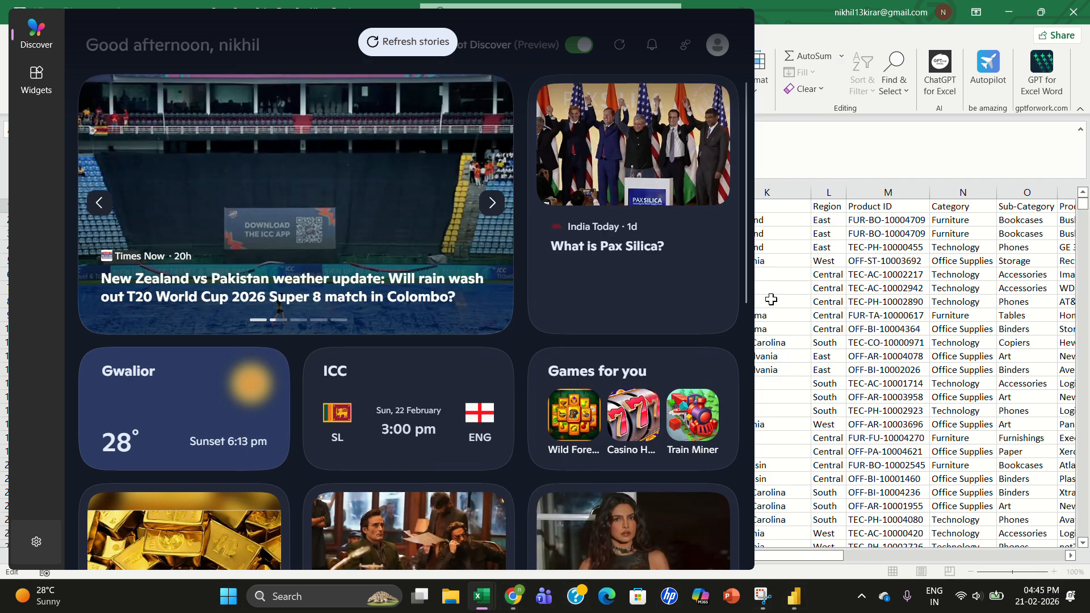
click(795, 222)
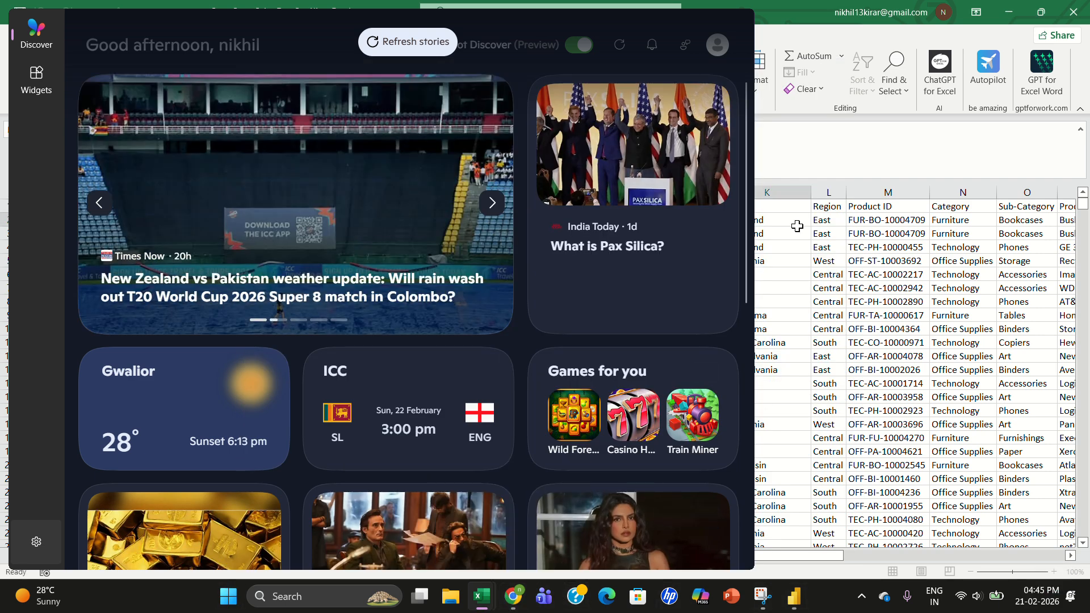
click(735, 22)
click(410, 49)
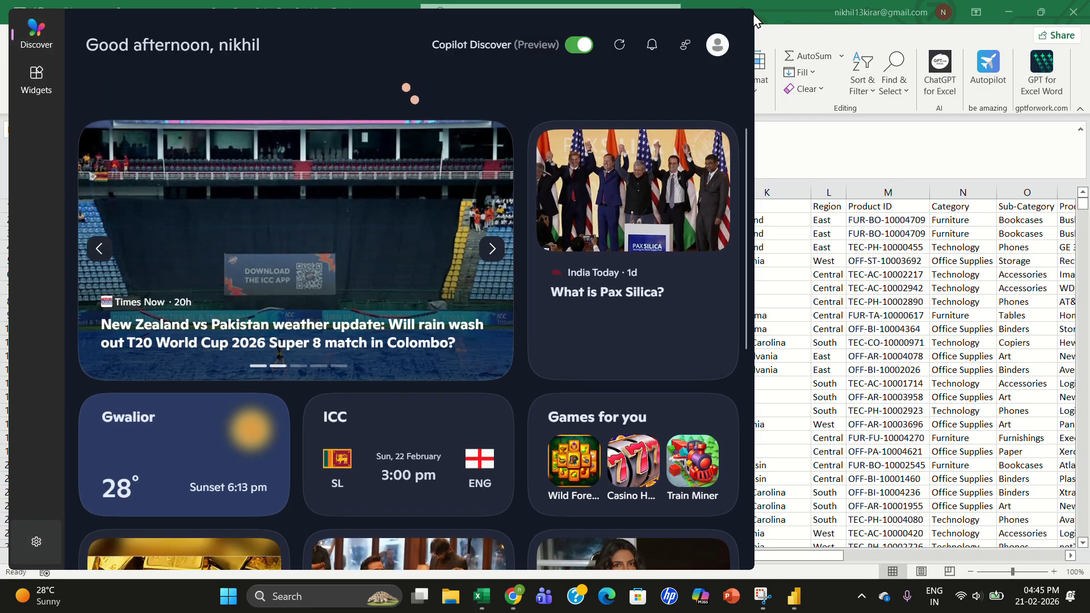
click(840, 85)
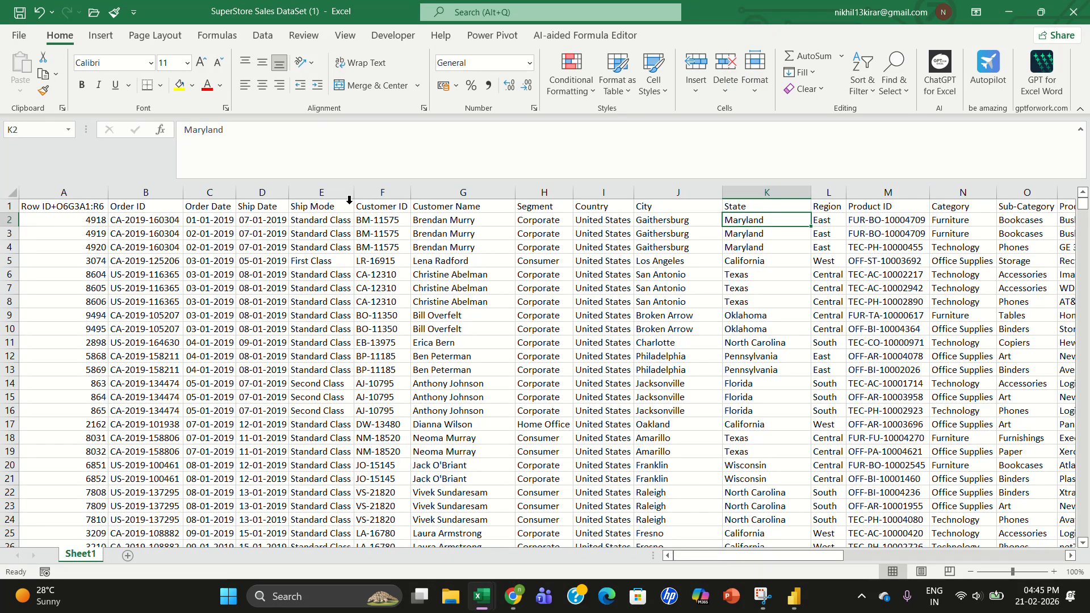
- Copy all the data from Sheet1 and paste it into Sheet2 starting at cell A1
click(180, 262)
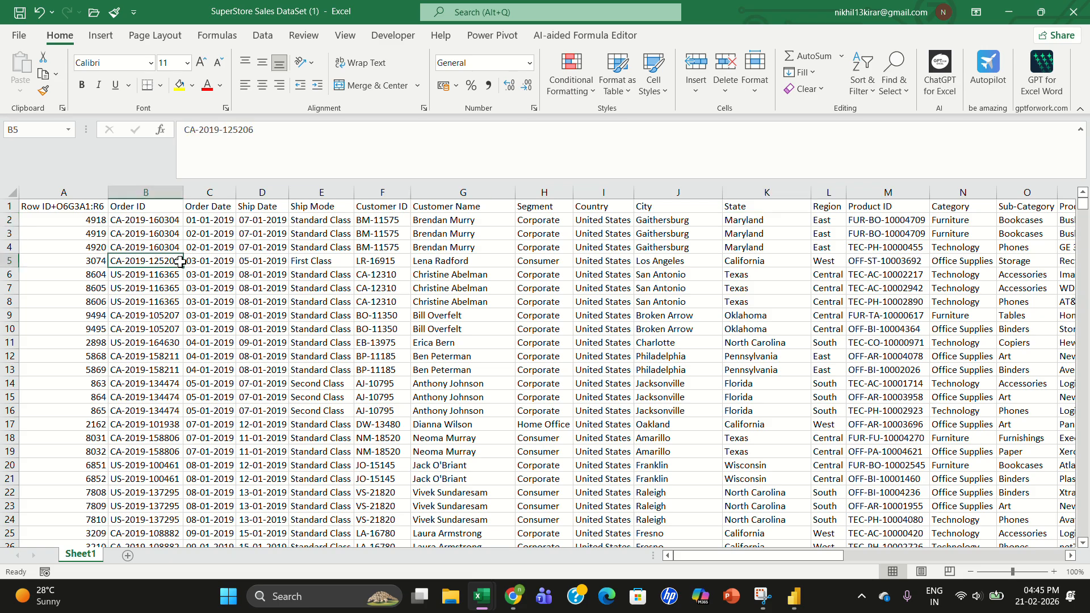
key(ctrl+a)
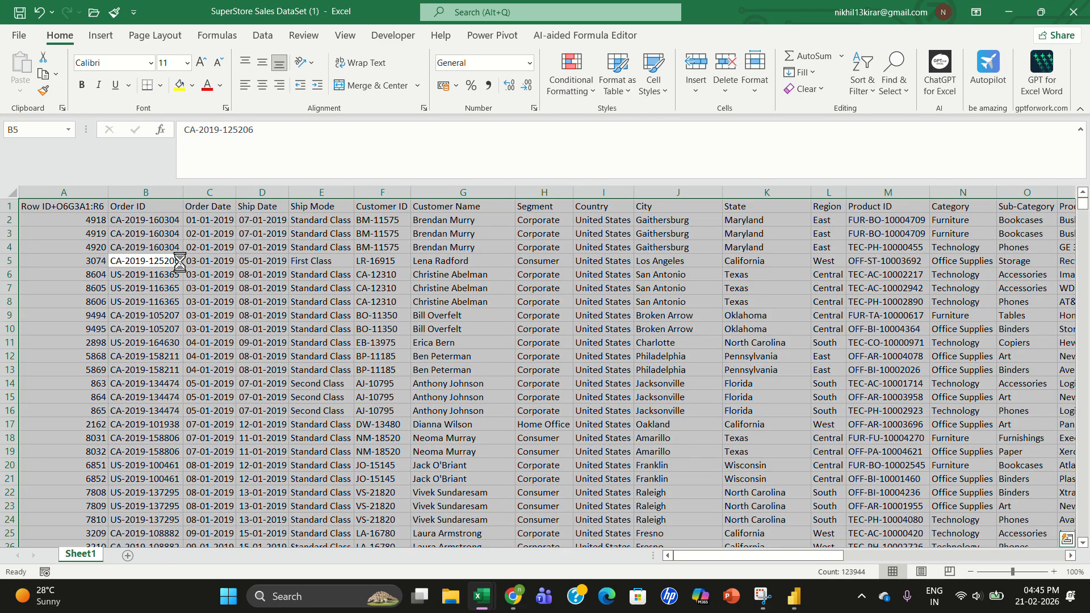
key(ctrl+c)
click(127, 556)
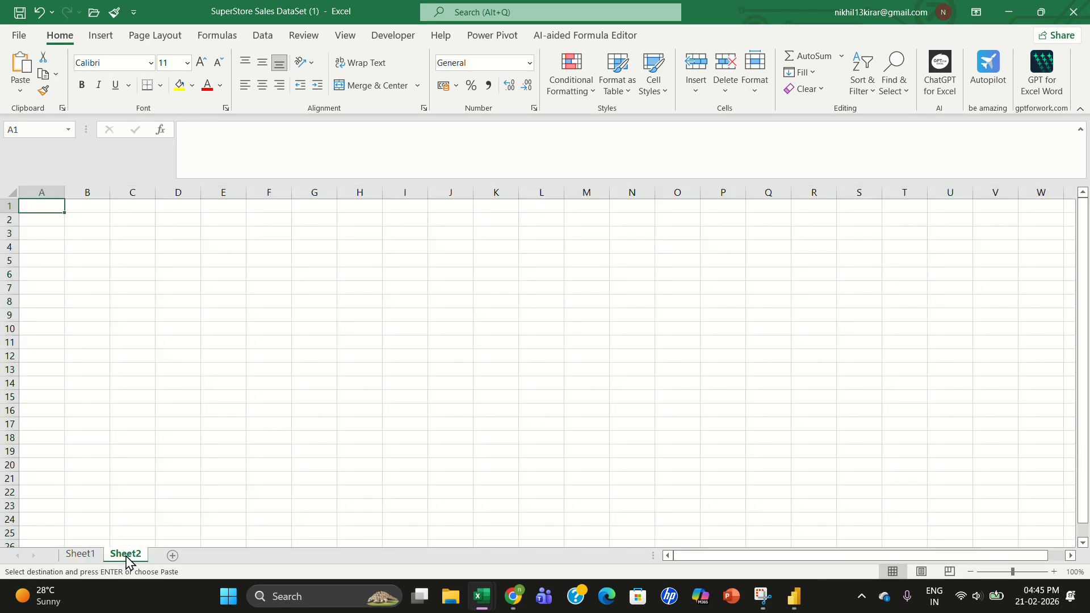
key(ctrl+v)
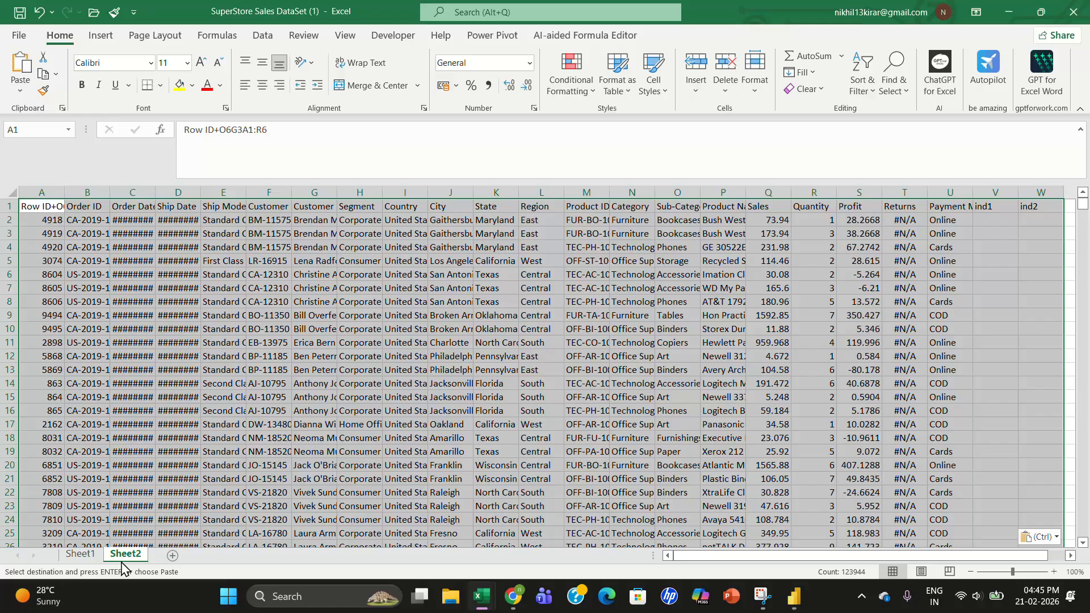
- Delete Sheet1 from the workbook
right_click(90, 555)
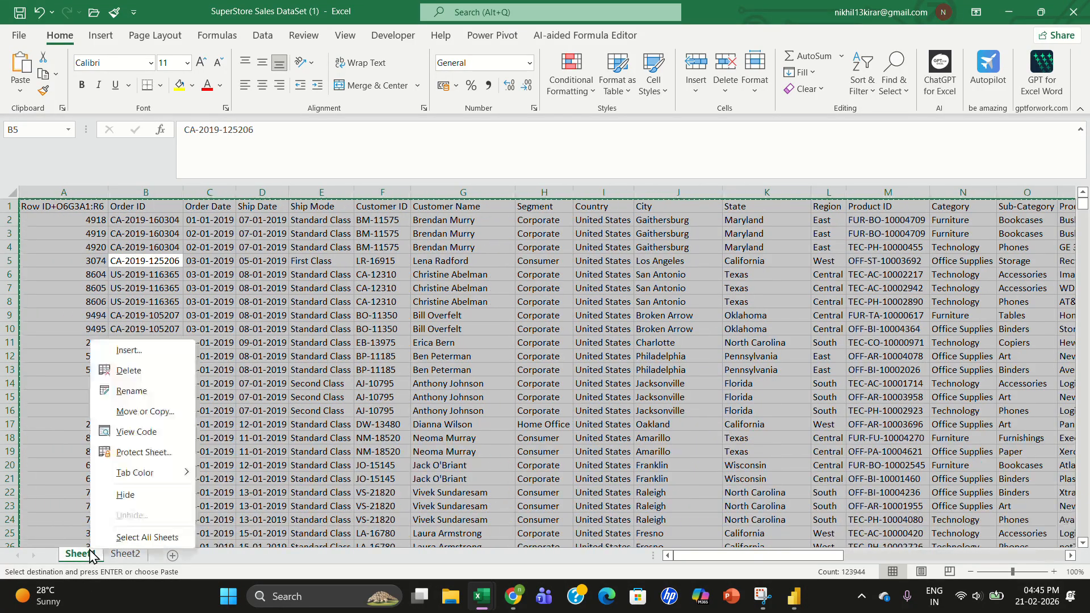
click(129, 370)
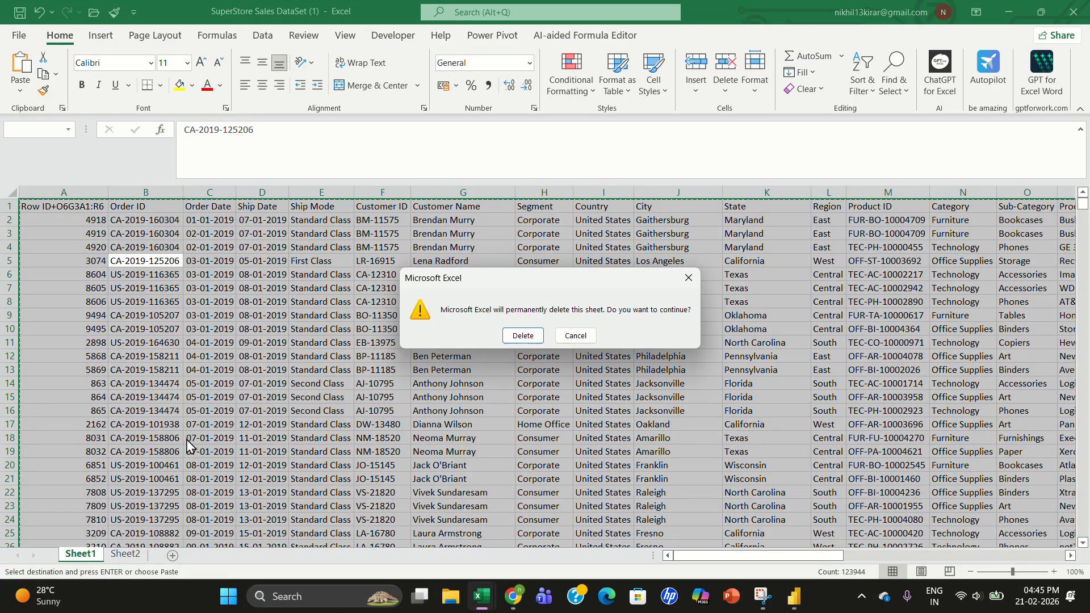
click(522, 339)
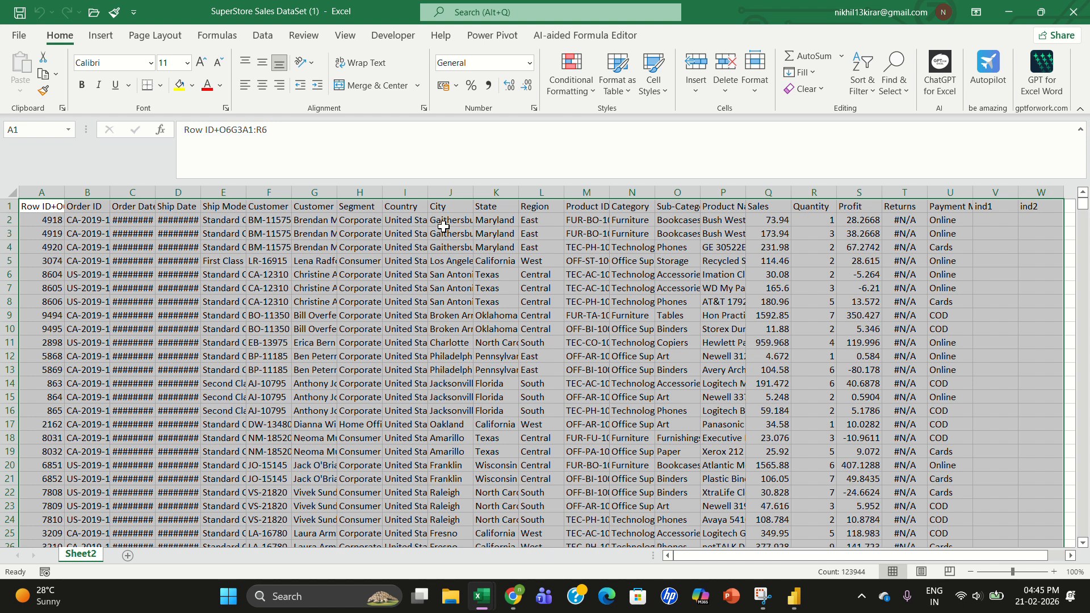
click(21, 36)
click(51, 224)
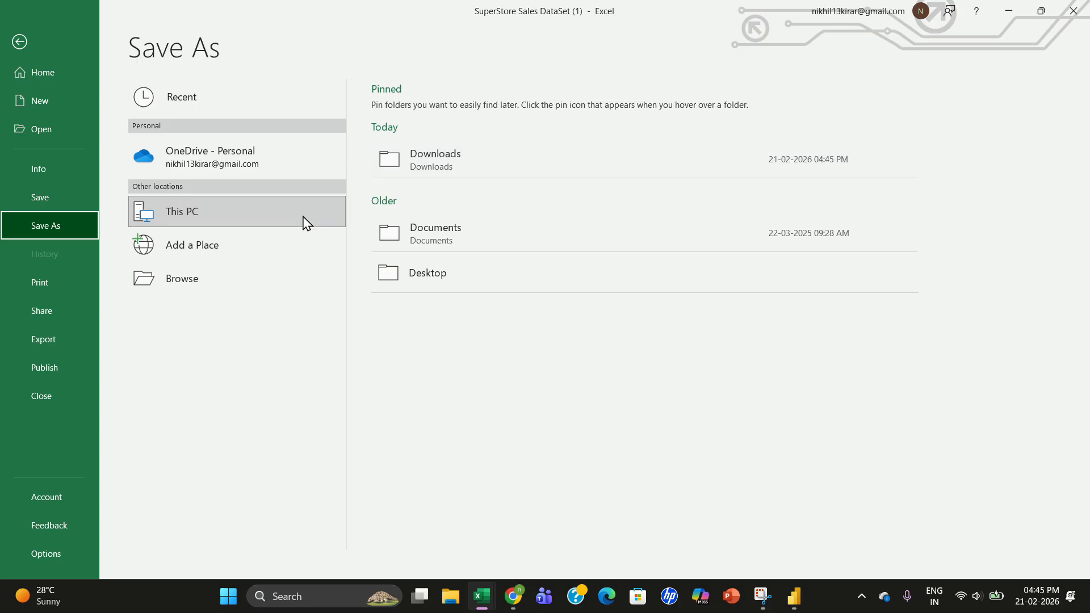
click(509, 169)
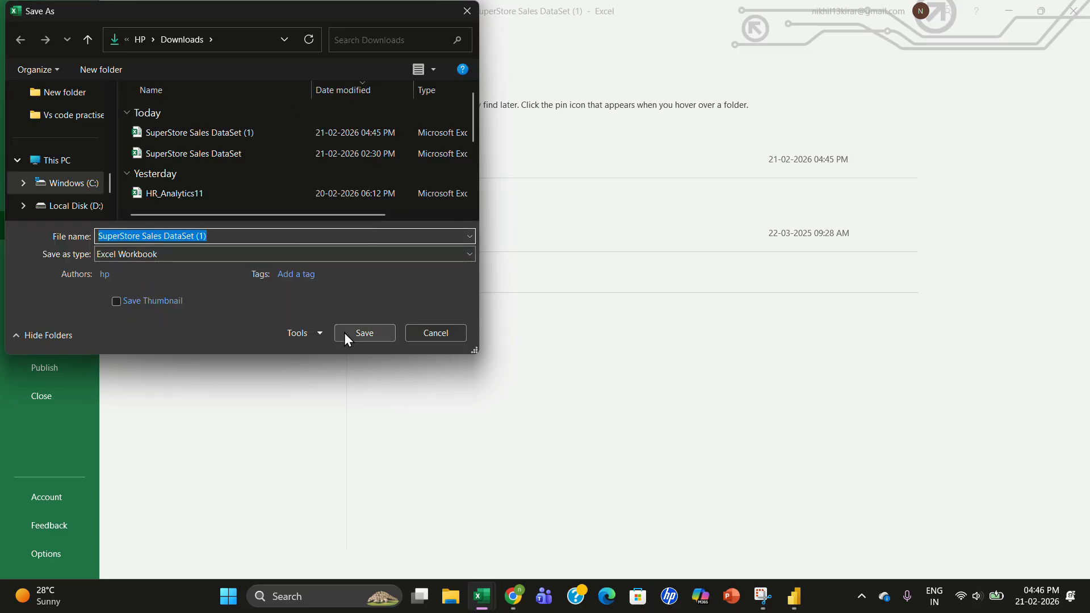
click(436, 332)
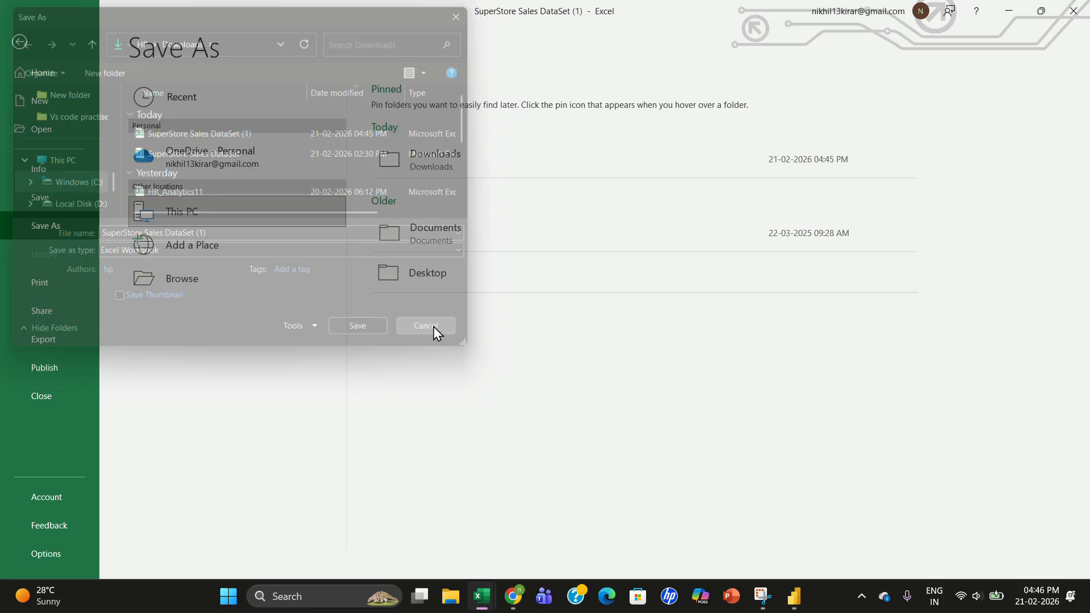
- Switch to Power BI Desktop, try previewing Sheet1 of SuperStore Sales DataSet (1).xlsx, and cancel the Navigator
click(795, 607)
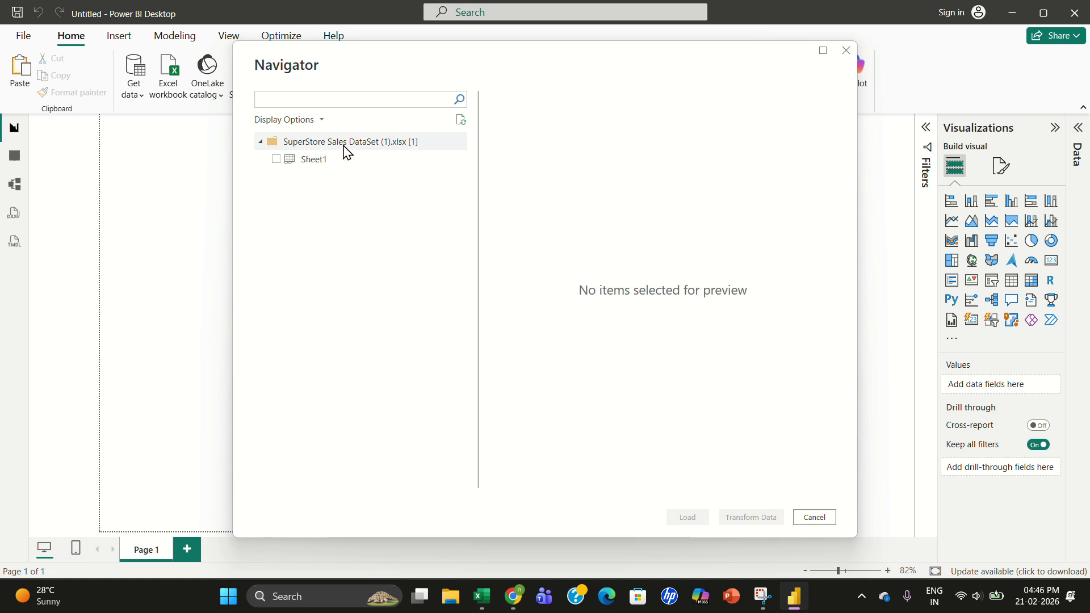
click(276, 160)
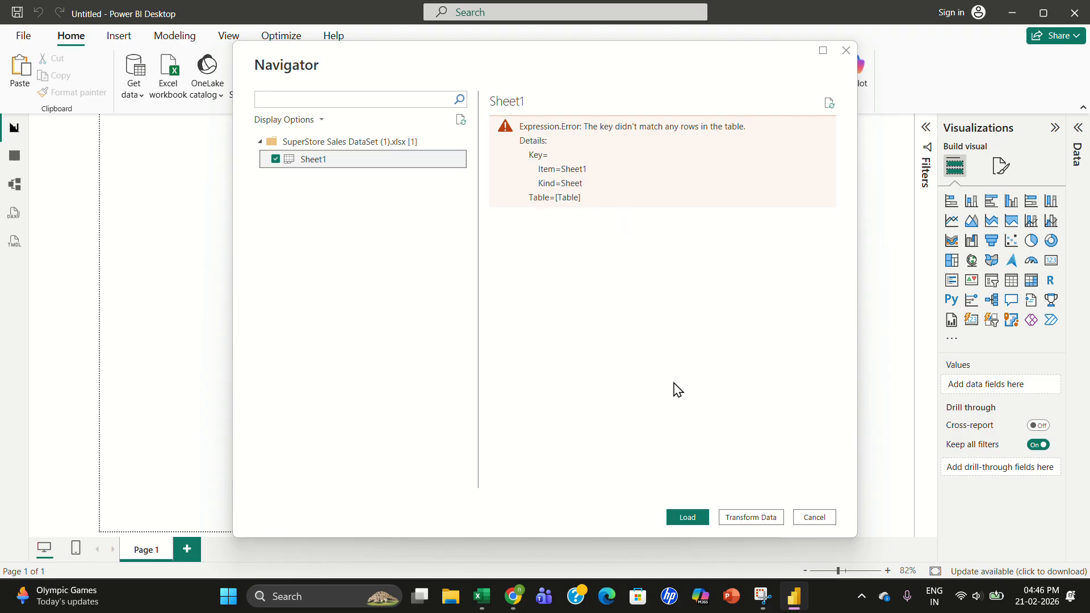
click(813, 518)
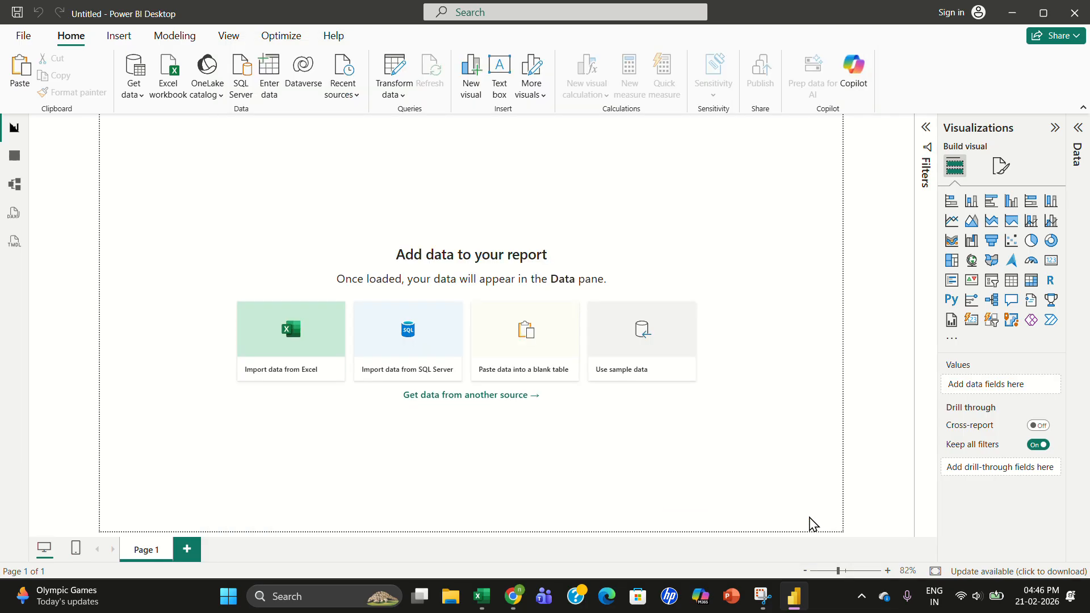
- Import Sheet1 of SuperStore Sales DataSet.xlsx from Excel and open it for transformation in Power Query Editor
click(299, 348)
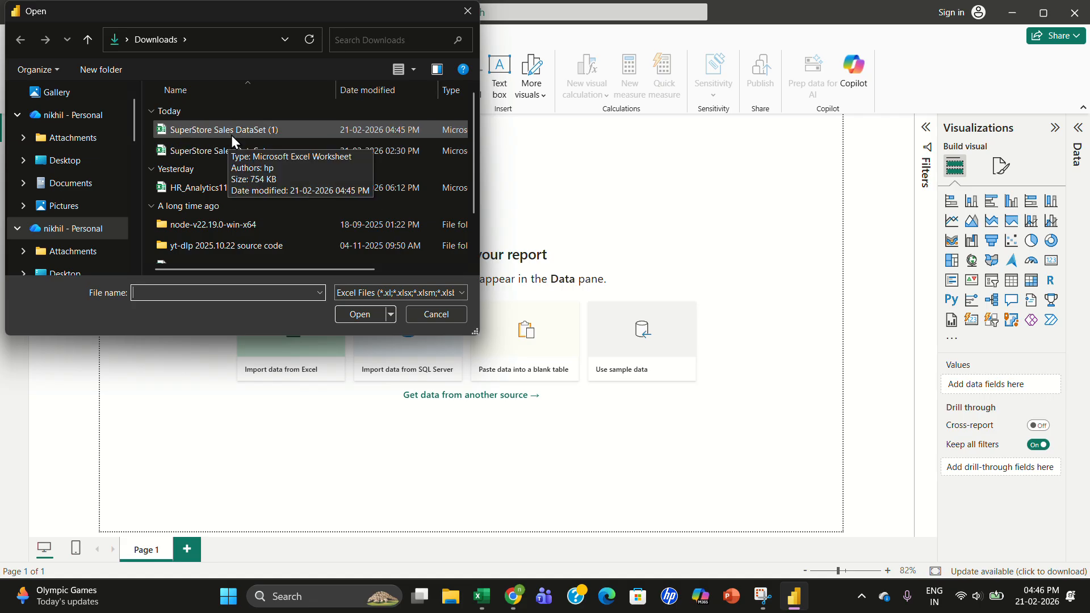
double_click(247, 148)
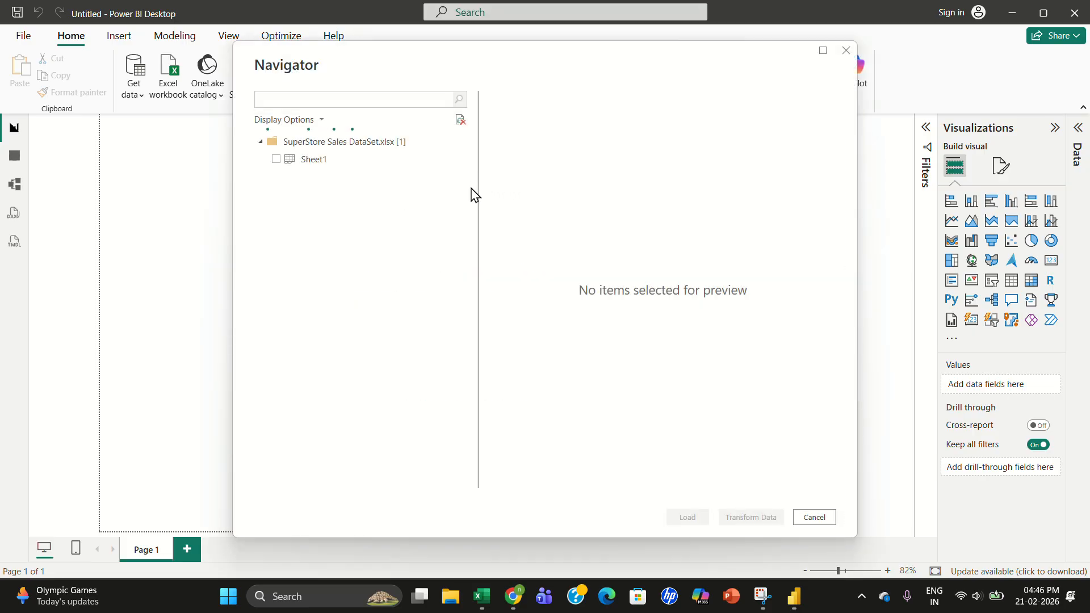
click(277, 160)
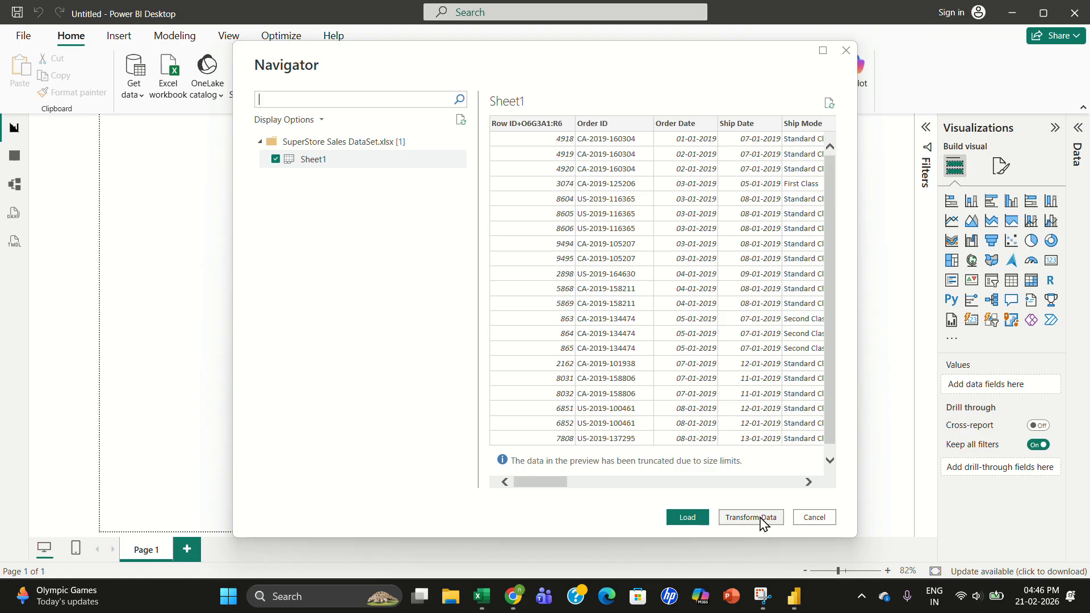
click(751, 517)
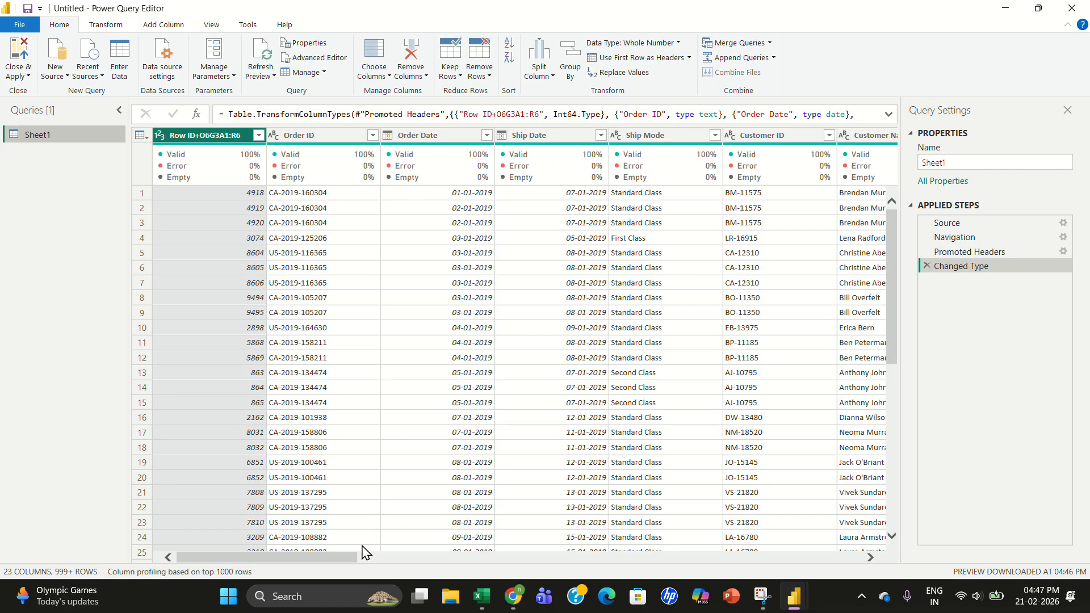
- Remove the empty ind1 and ind2 columns from the query
drag(329, 561, 894, 591)
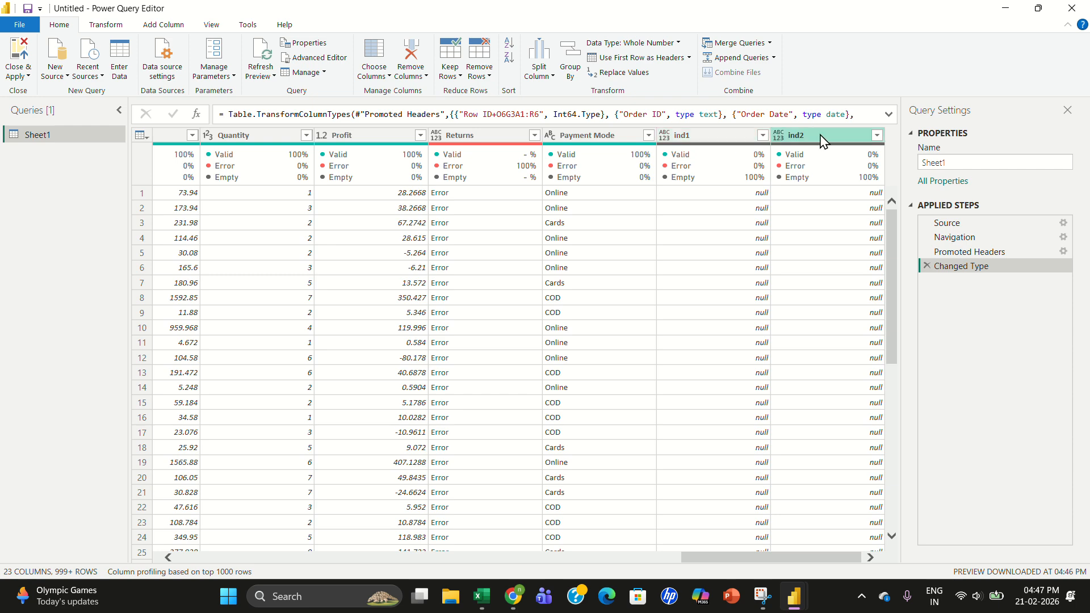
mouse_move(896, 223)
mouse_down()
mouse_move(891, 310)
mouse_move(889, 211)
mouse_up()
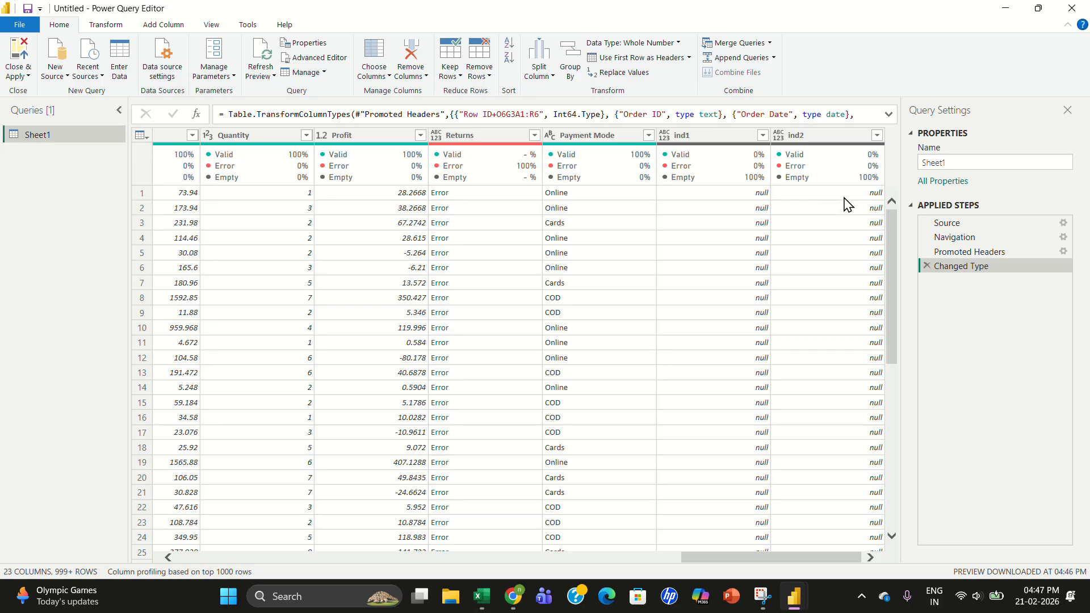
click(726, 138)
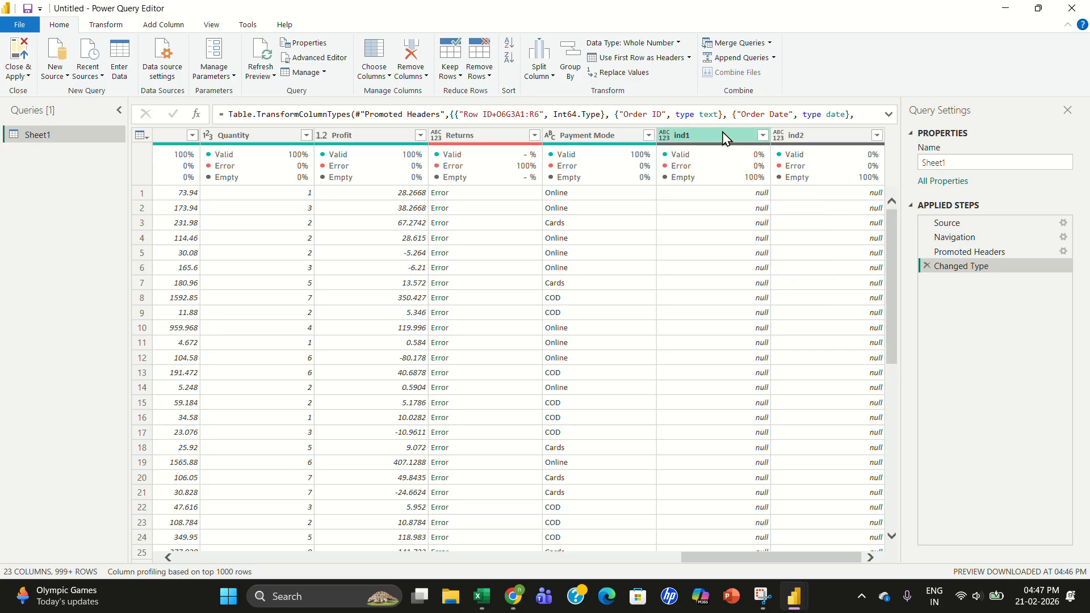
click(724, 139)
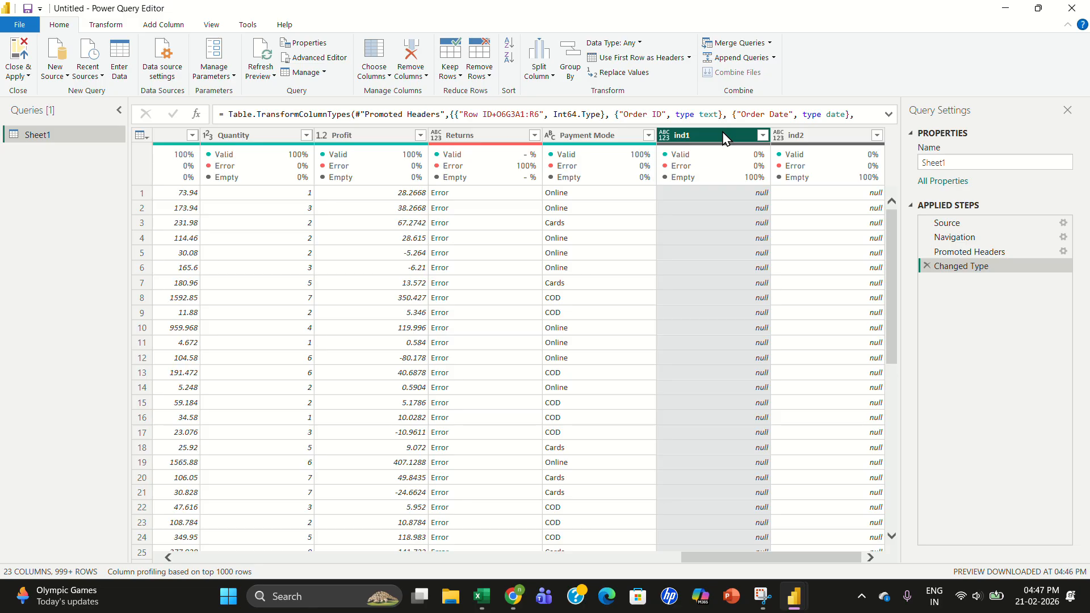
key(shift+Right)
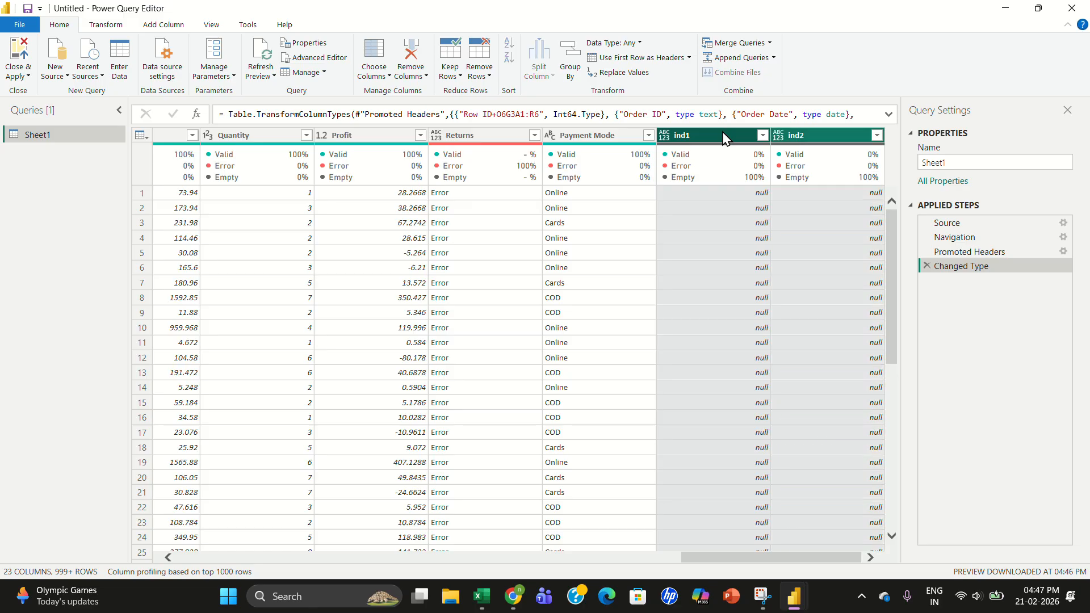
right_click(724, 138)
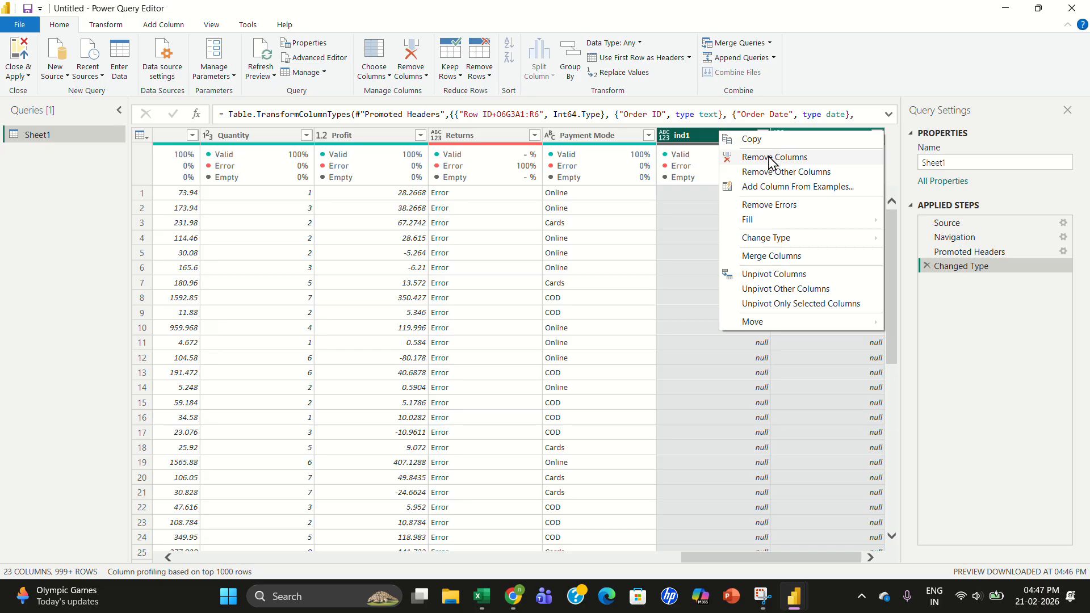
click(676, 198)
click(708, 138)
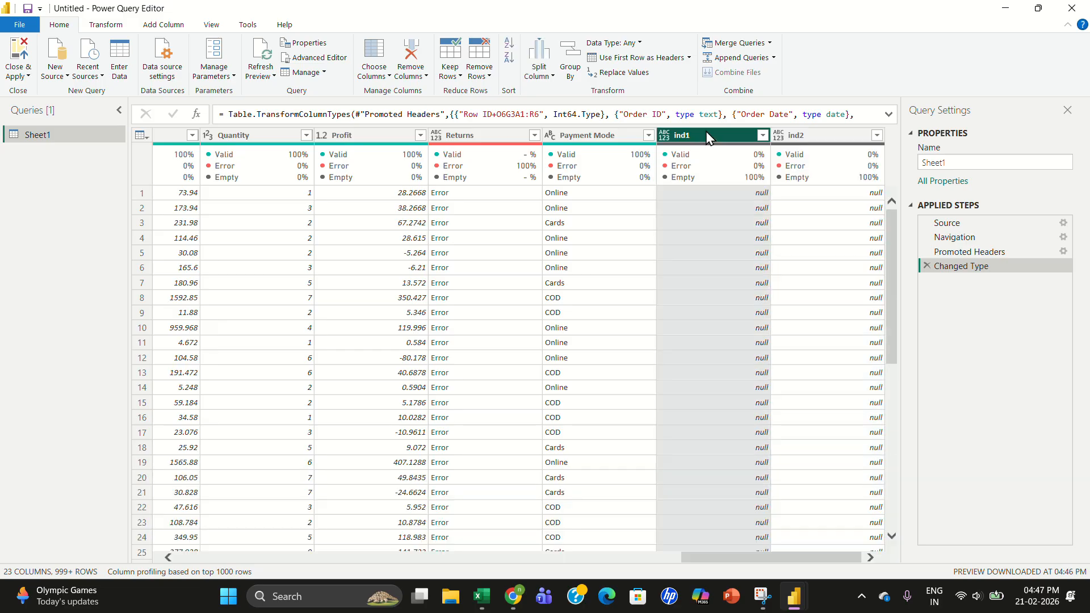
right_click(708, 138)
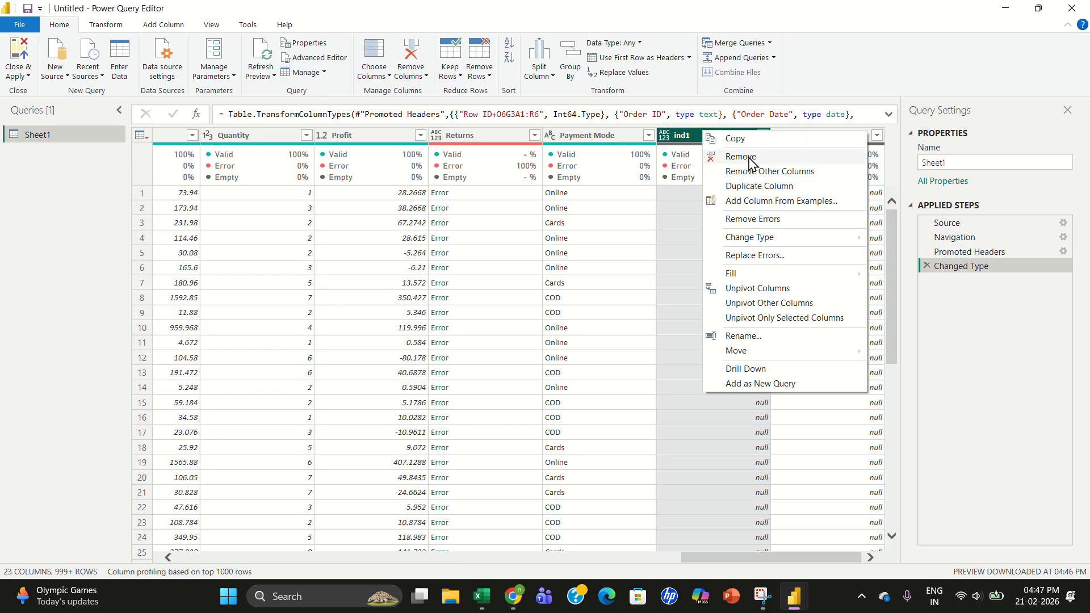
click(673, 204)
click(730, 132)
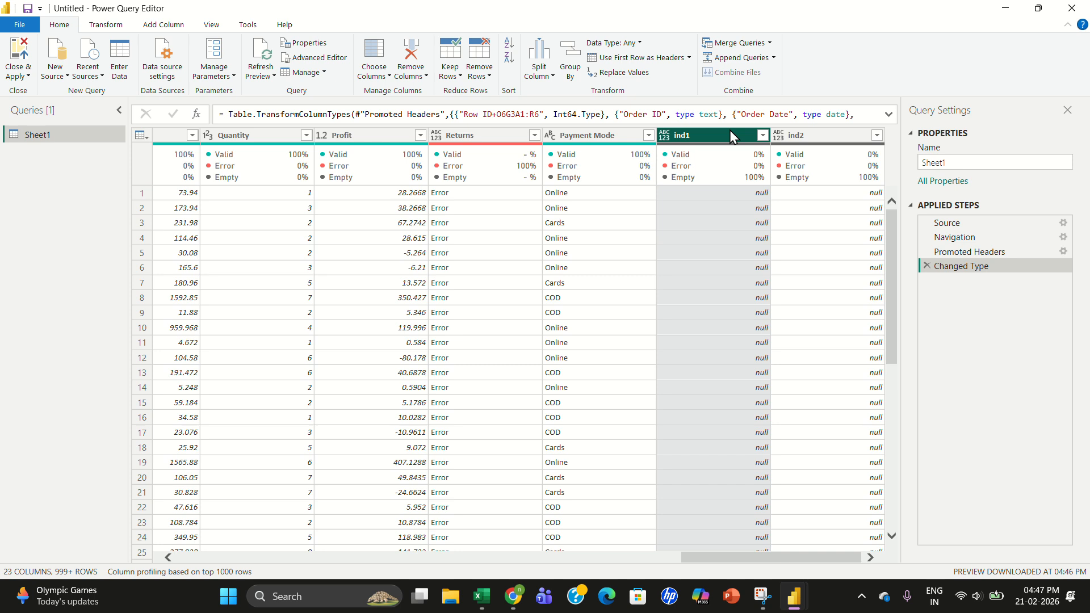
key(shift+Right)
right_click(730, 135)
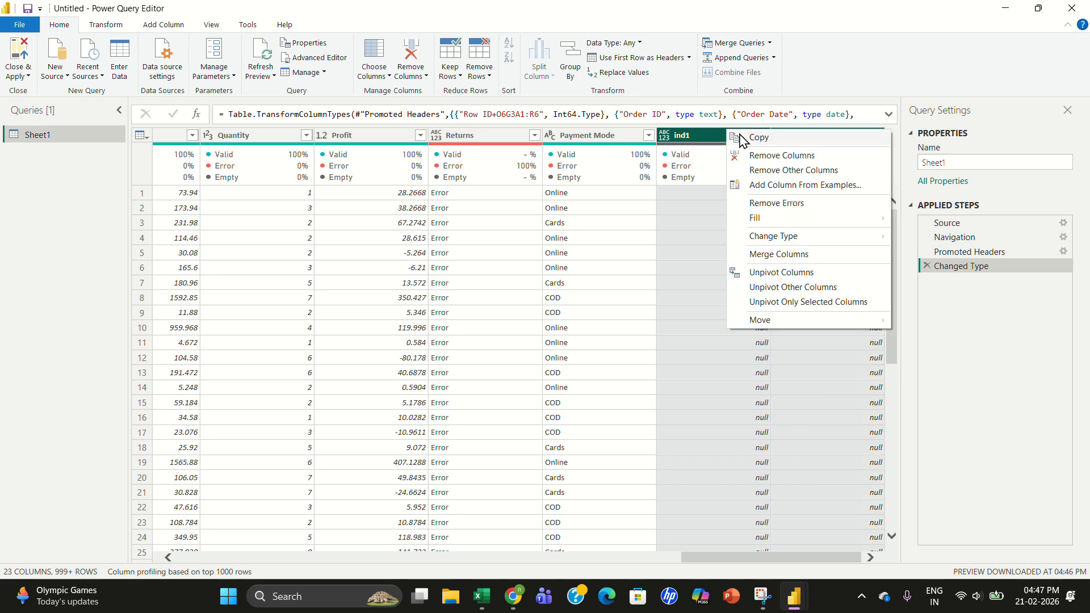
click(771, 157)
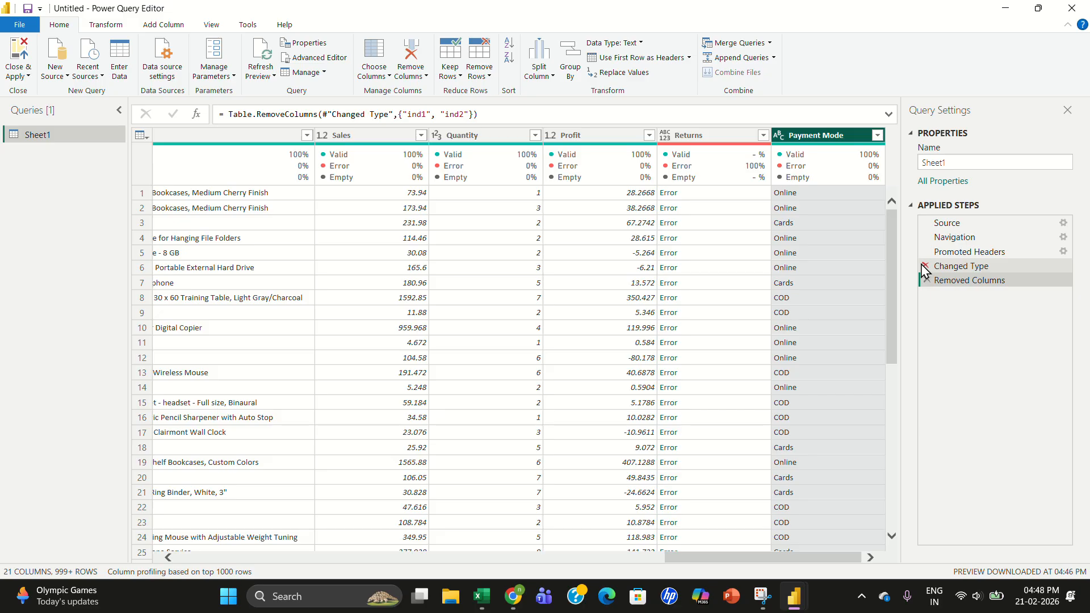
- Remove the Returns column from the query
click(698, 138)
right_click(698, 138)
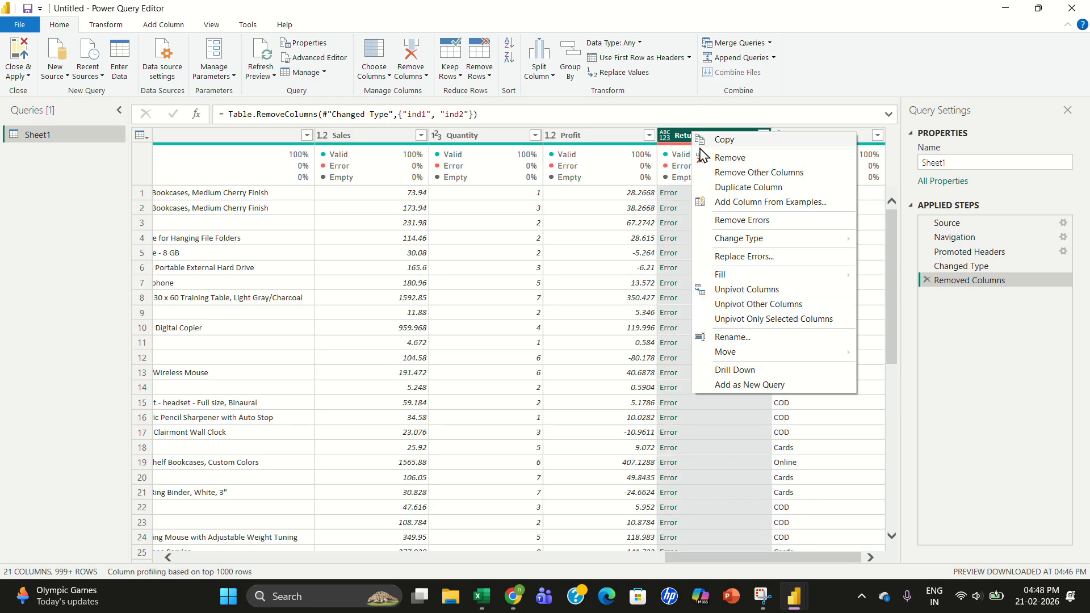
click(730, 159)
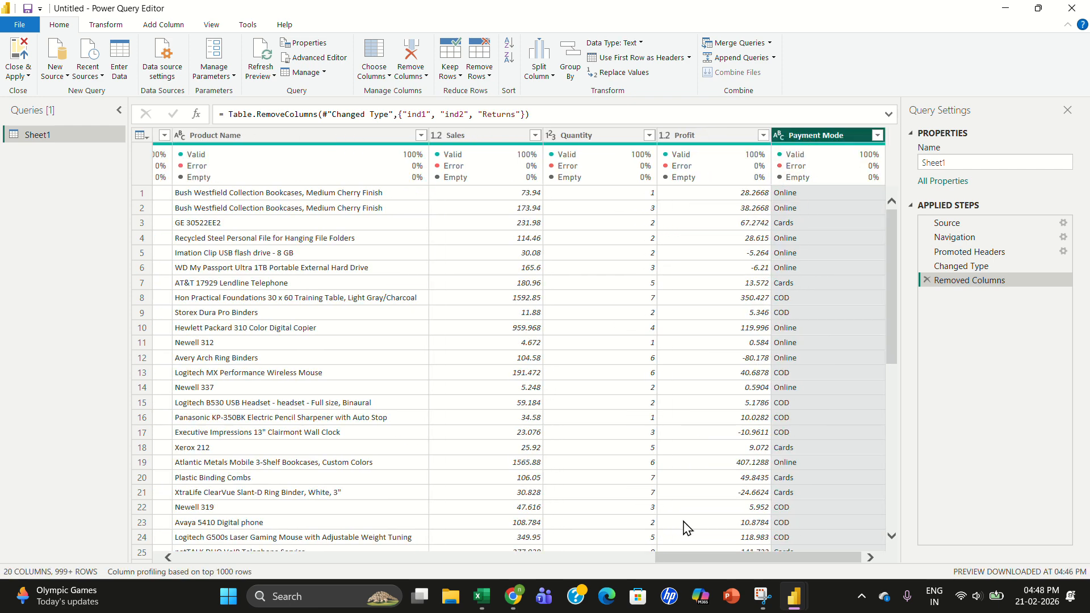
- Select all columns from Row ID to Payment Mode and remove duplicate rows
drag(689, 562, 136, 546)
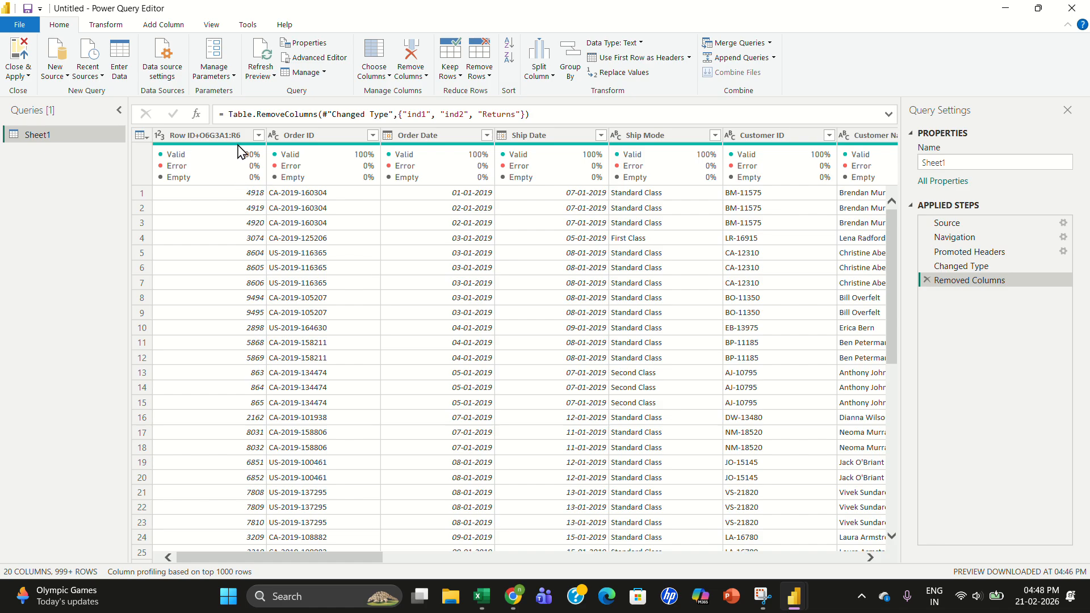
click(215, 136)
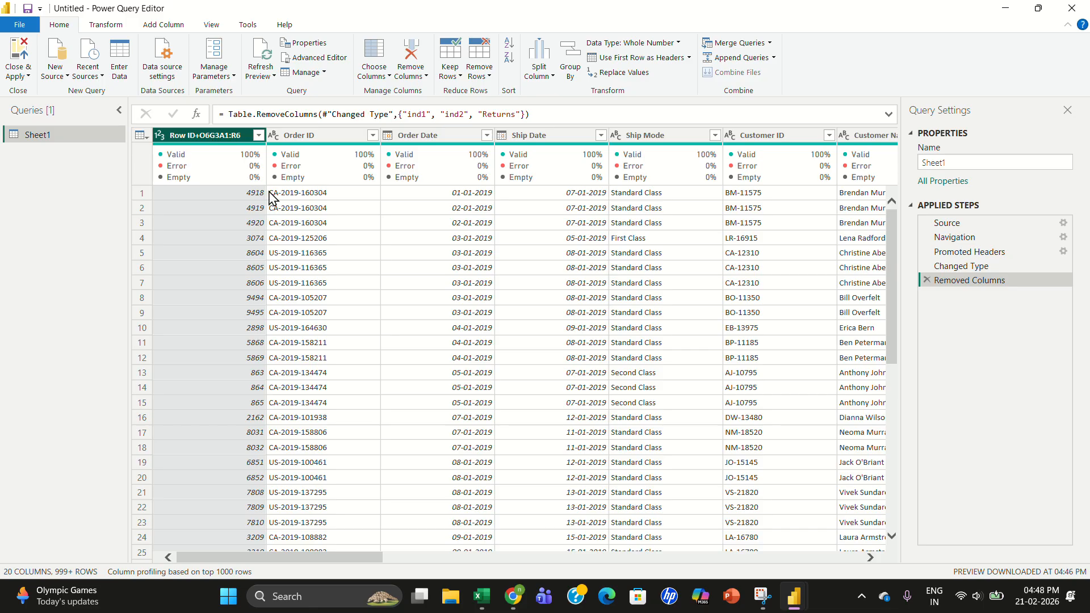
drag(318, 561, 890, 573)
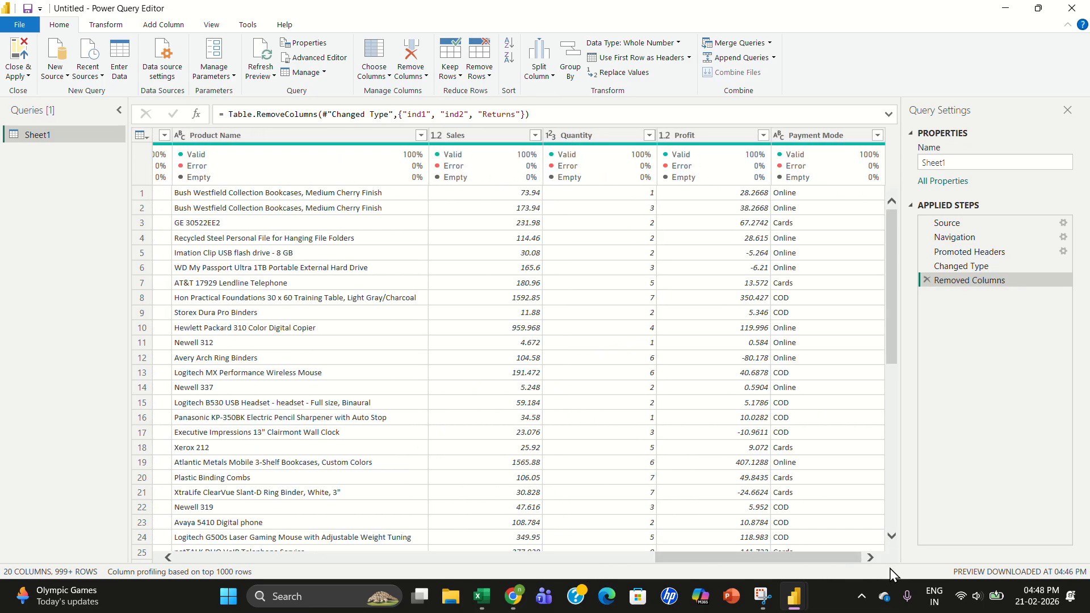
shift+click(836, 141)
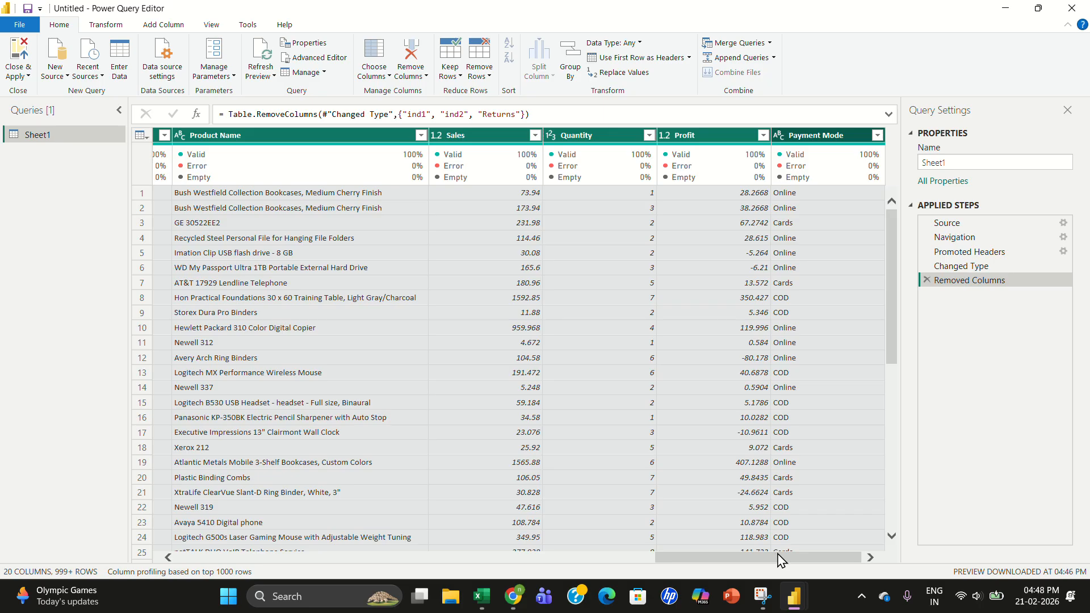
drag(779, 558, 117, 563)
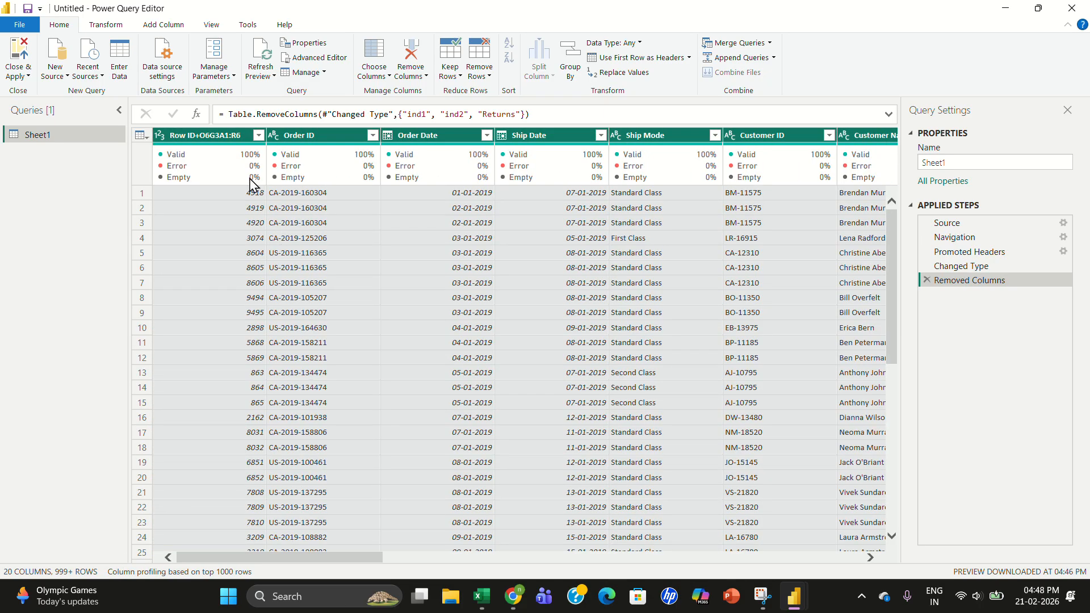
right_click(234, 142)
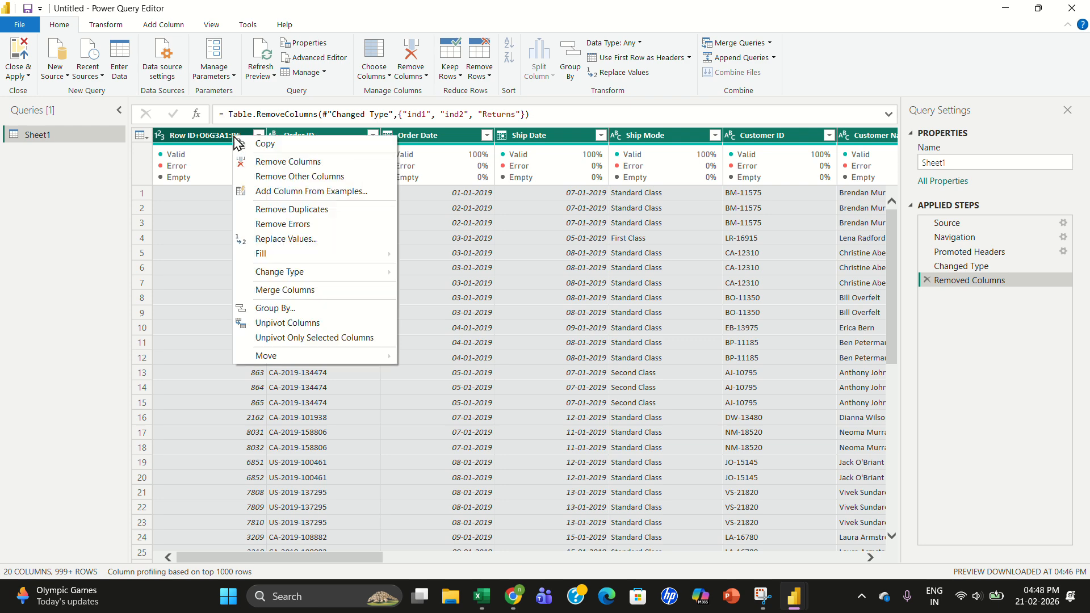
click(297, 211)
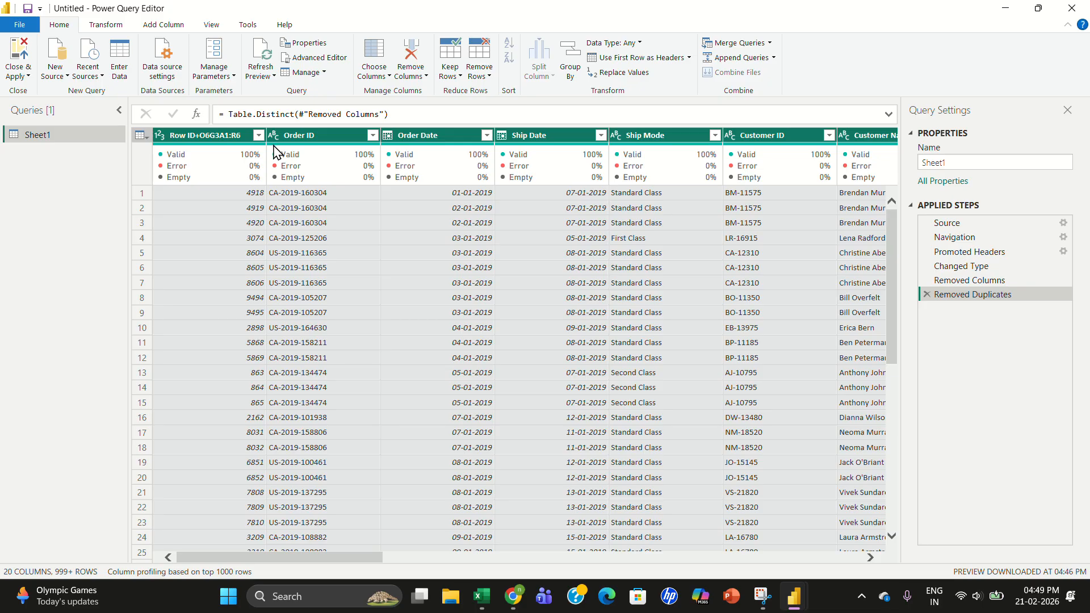
- Select all columns and automatically detect their data types
mouse_move(274, 152)
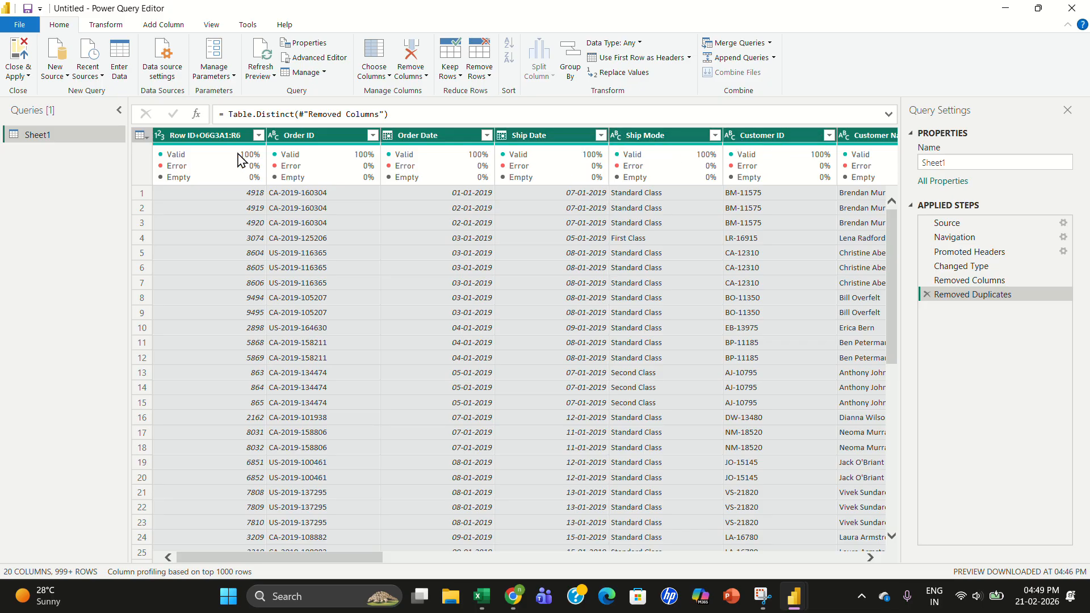
mouse_move(225, 152)
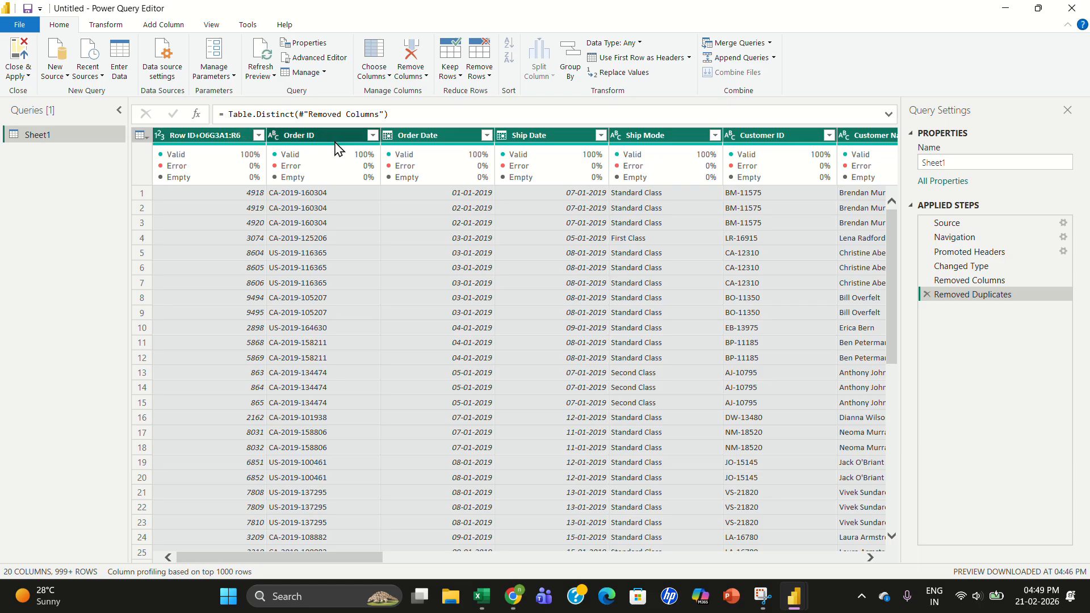
click(230, 140)
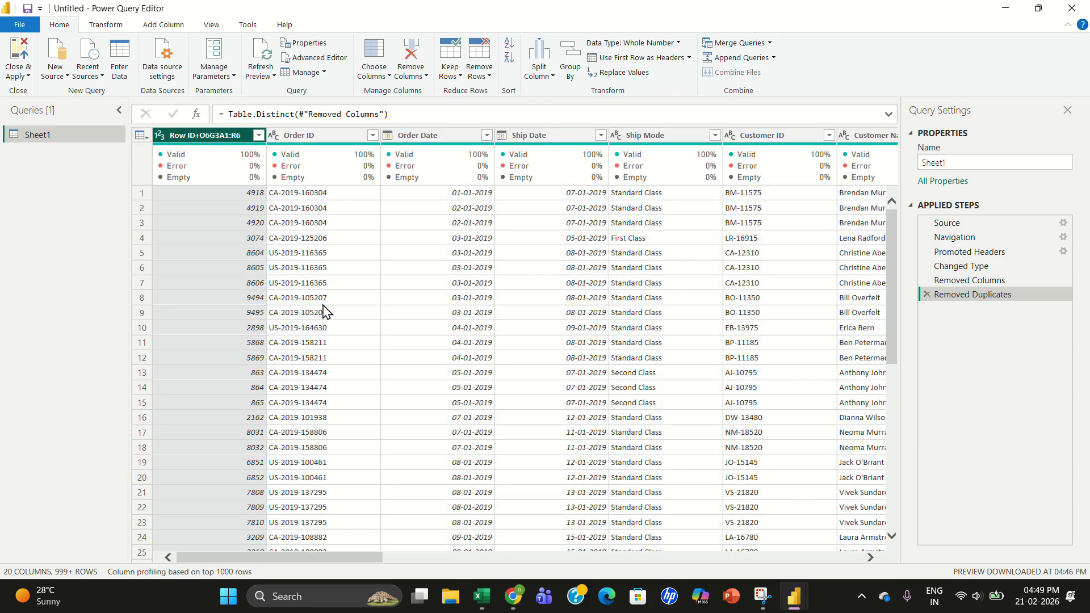
drag(344, 559, 915, 578)
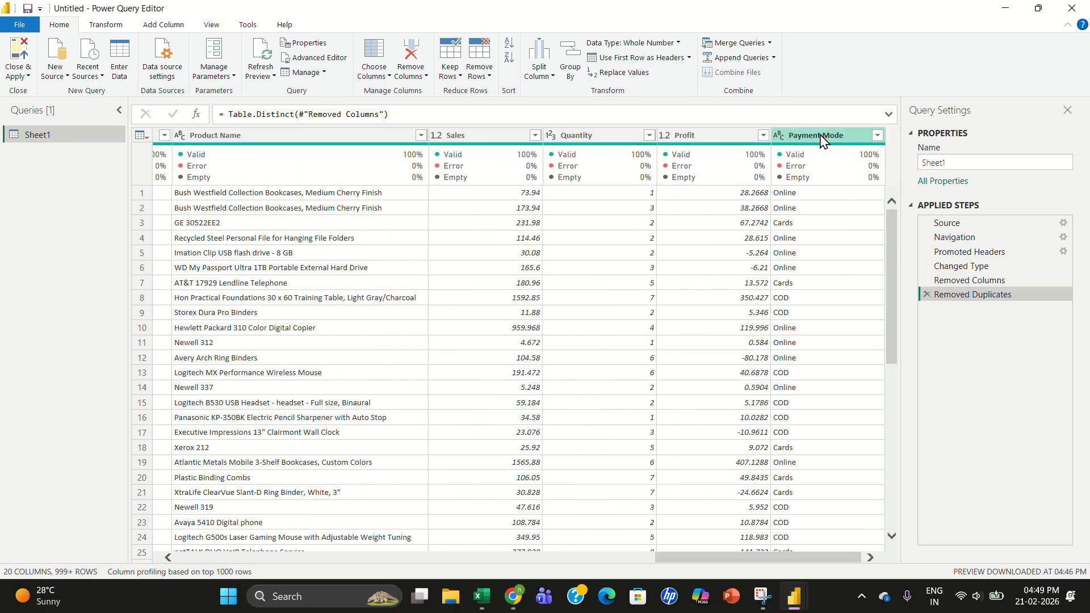
key(ctrl+a)
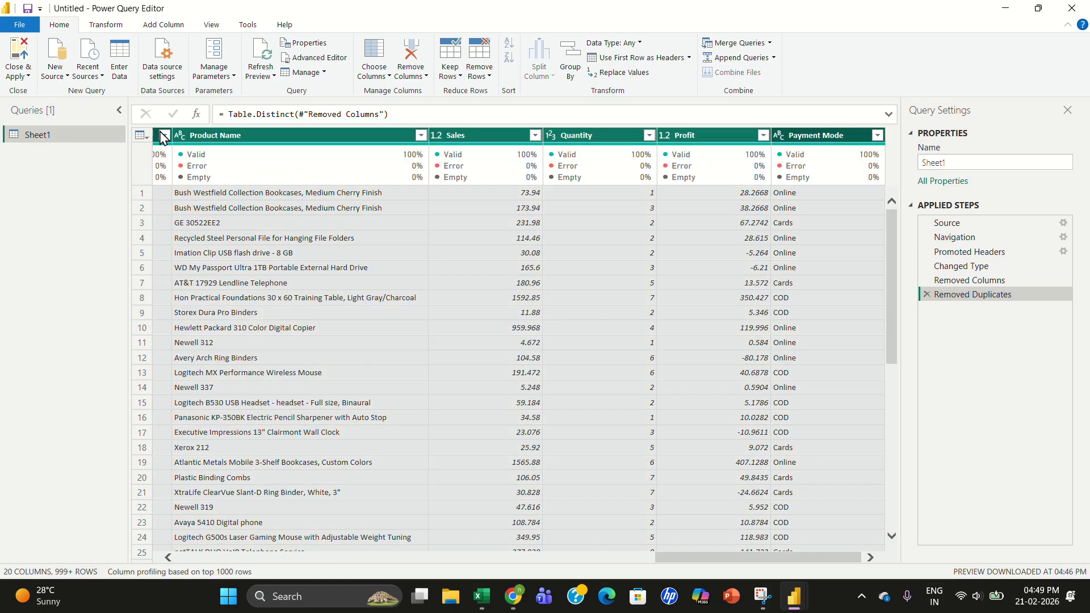
click(113, 31)
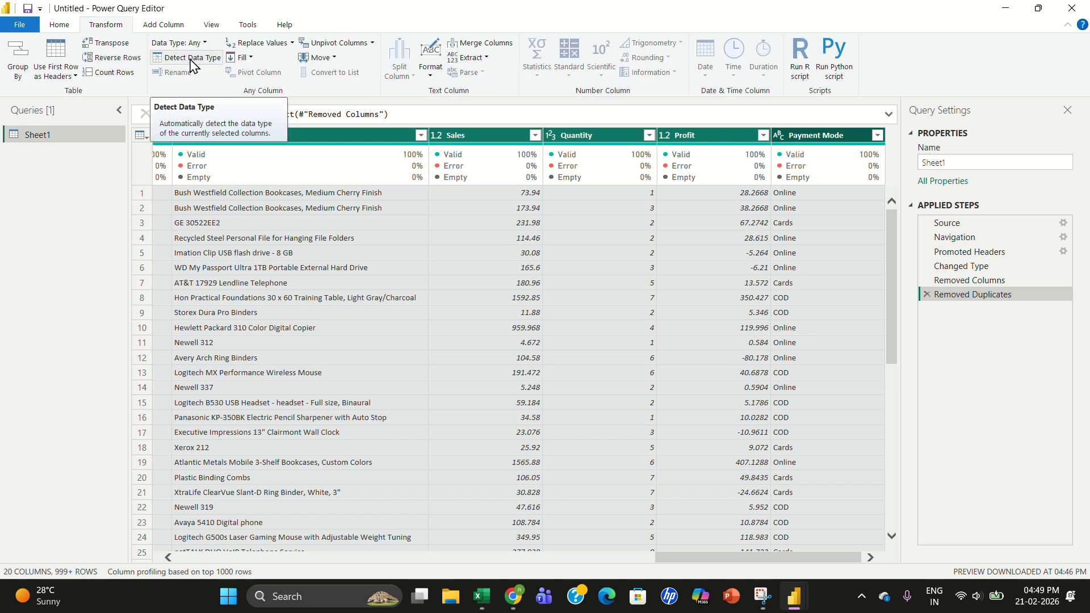
click(190, 61)
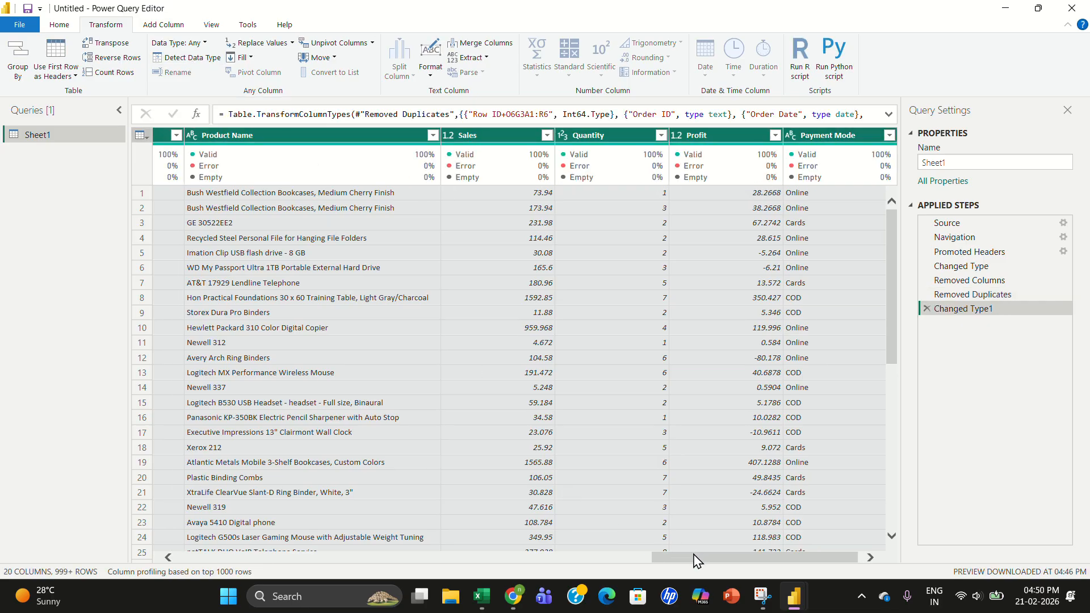
drag(693, 561, 218, 477)
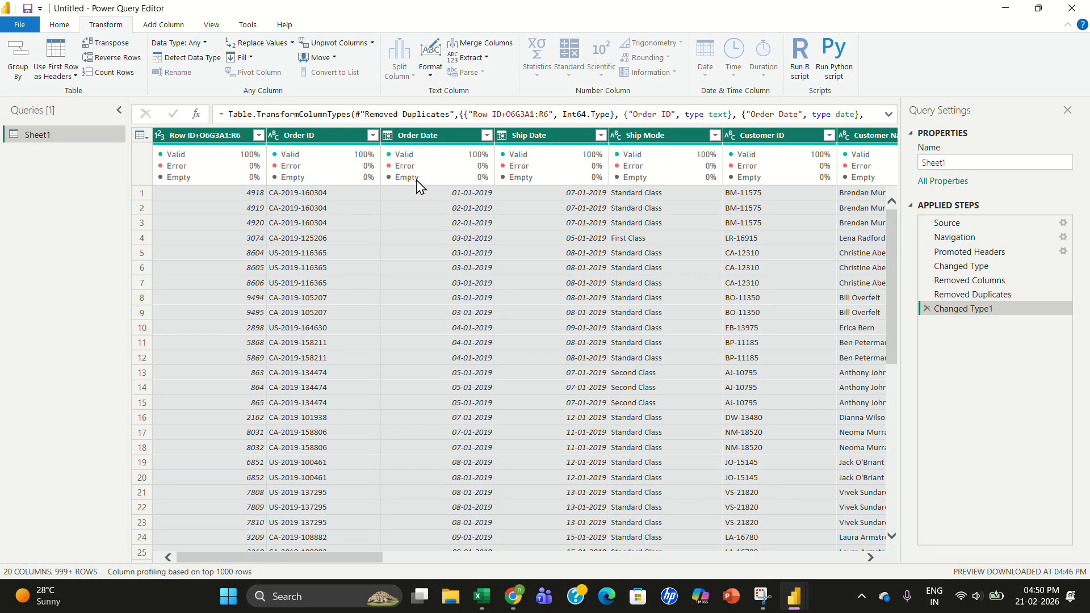
- Inspect the filter value lists of the Customer Name, City, Segment, Customer ID and Ship Mode columns
mouse_move(419, 186)
mouse_move(657, 188)
drag(368, 562, 446, 566)
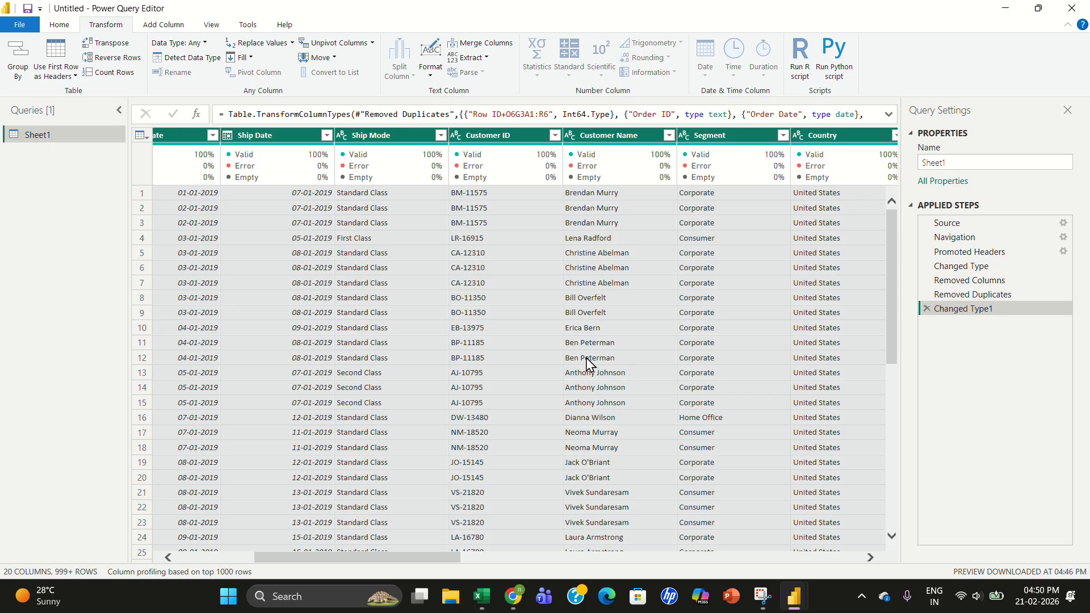
click(669, 135)
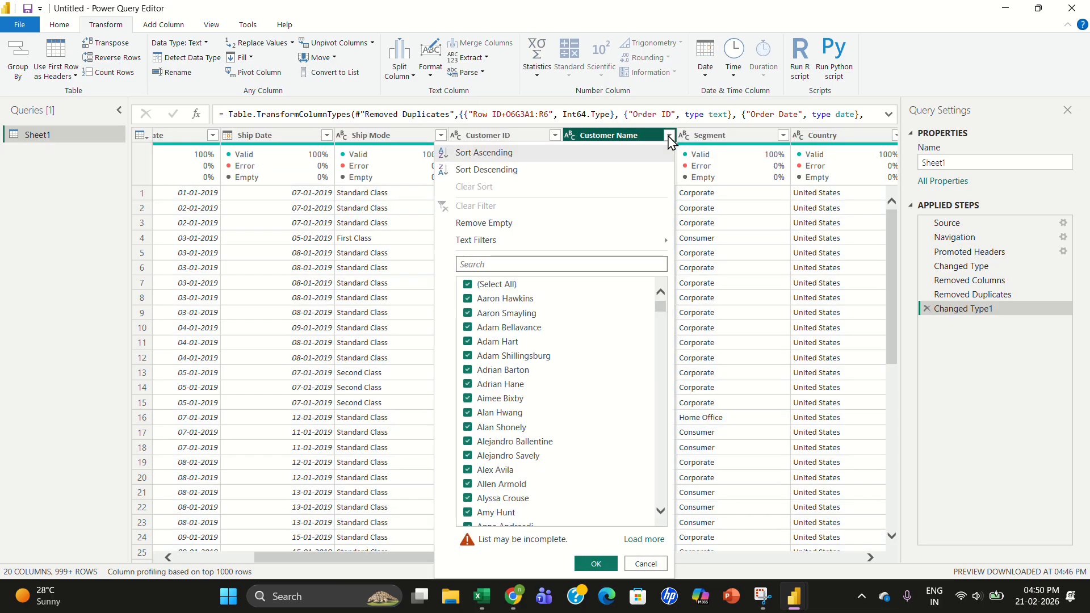
click(719, 172)
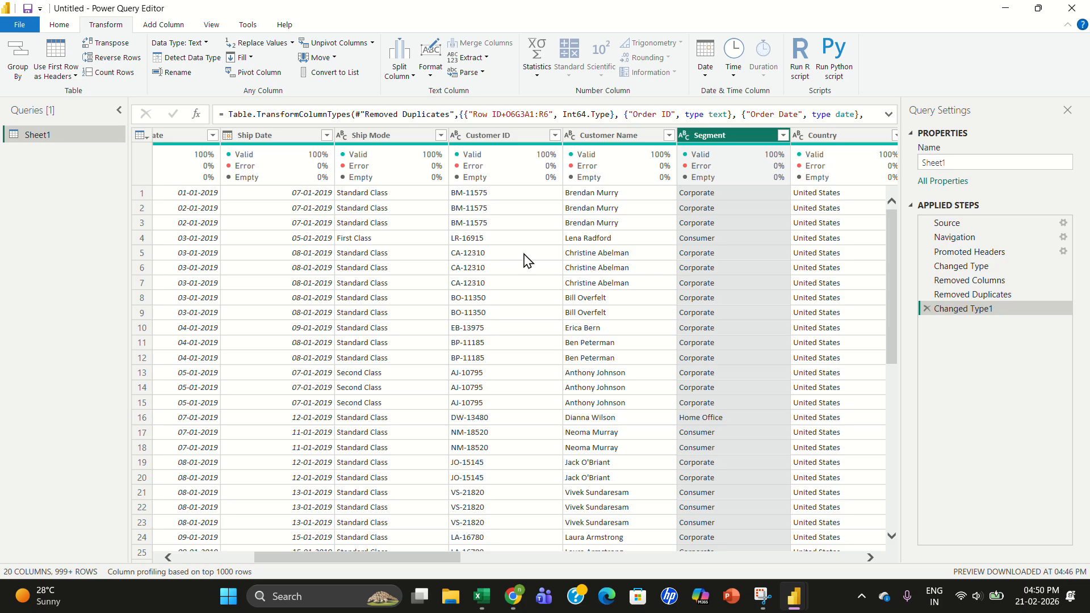
drag(429, 565, 563, 568)
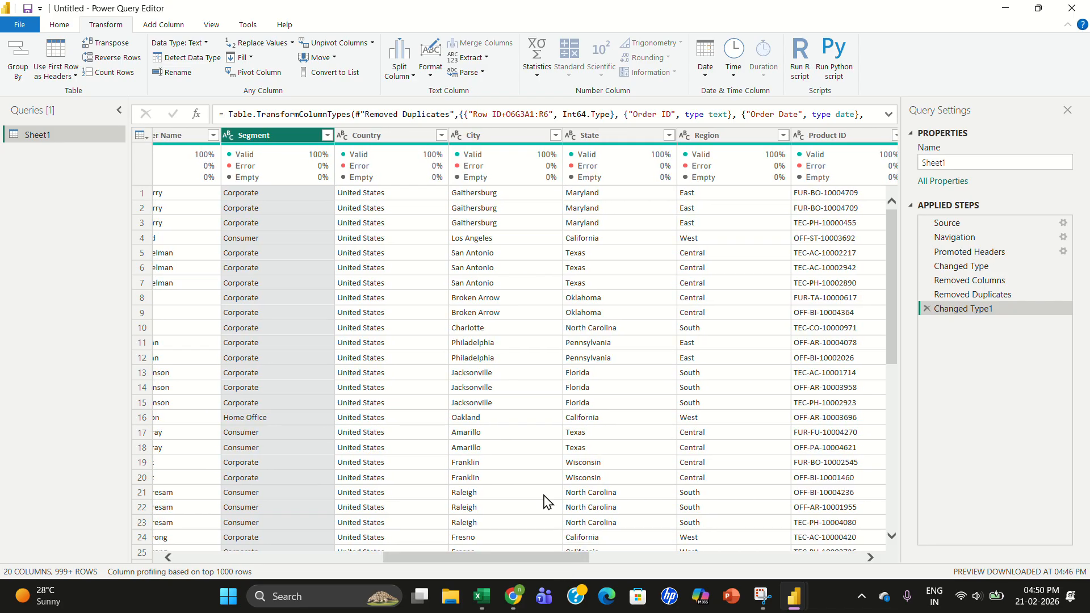
click(555, 135)
click(555, 135)
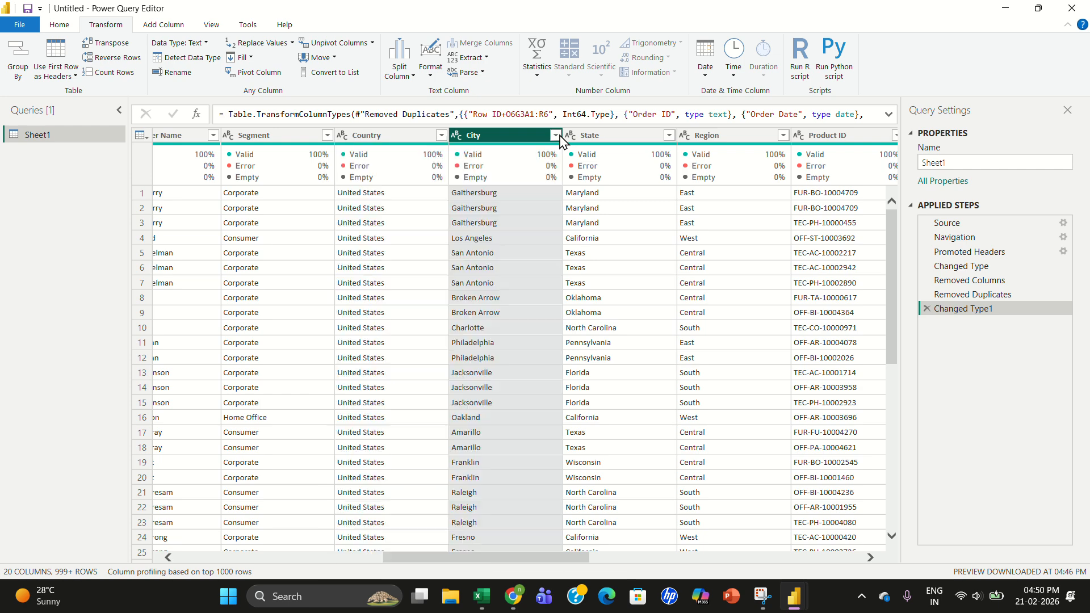
drag(566, 565, 457, 607)
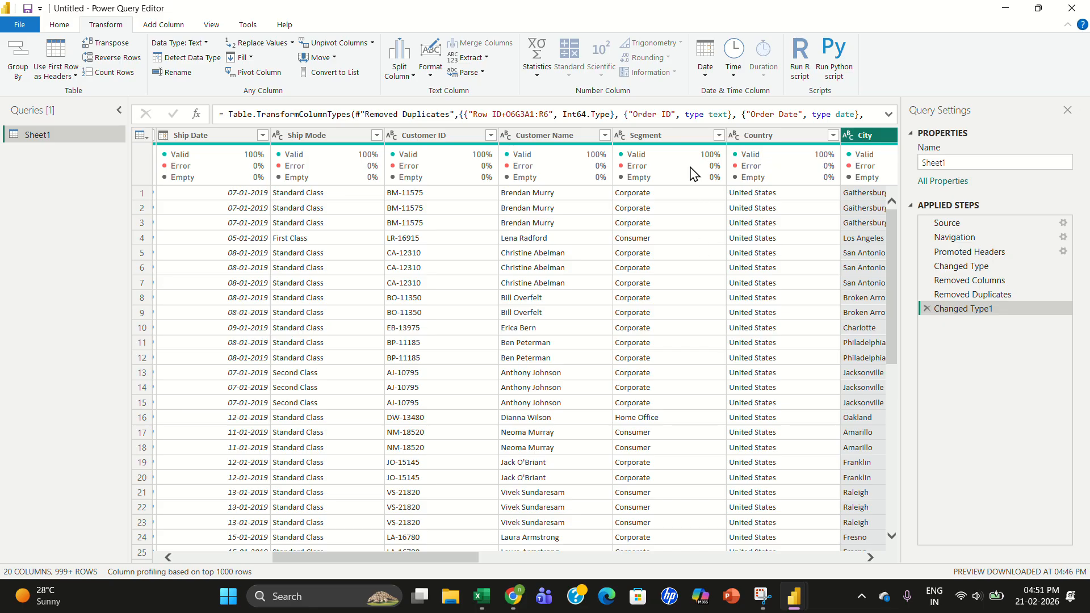
click(717, 137)
click(719, 135)
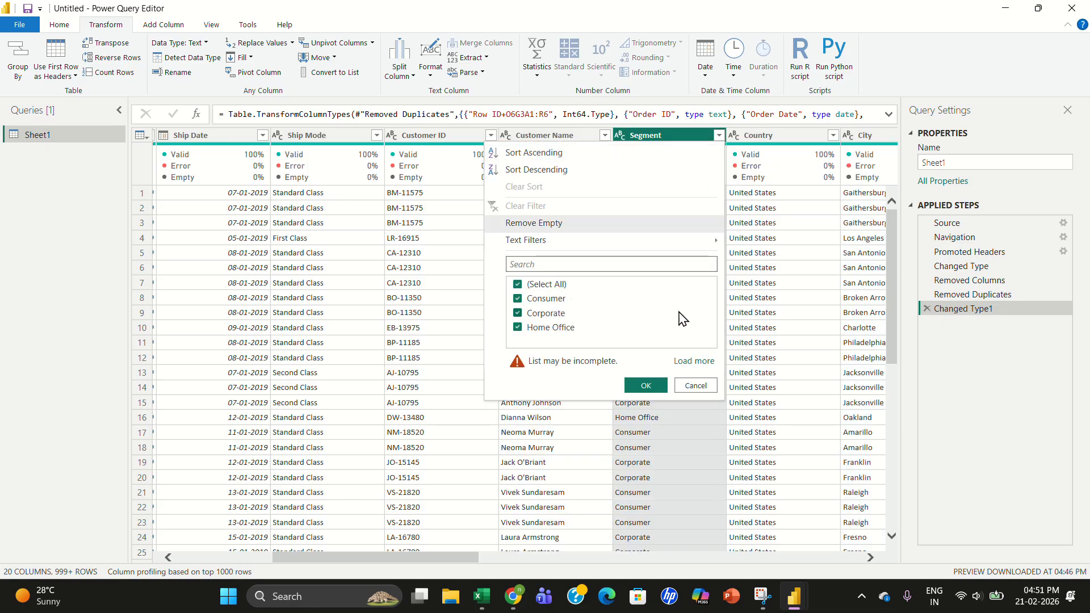
click(695, 386)
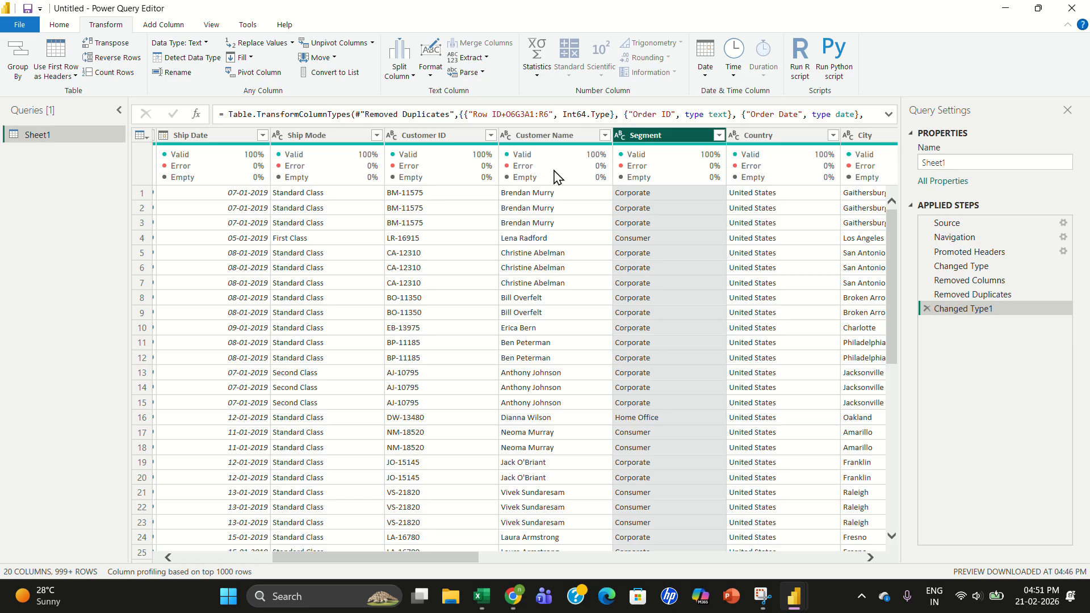
click(605, 136)
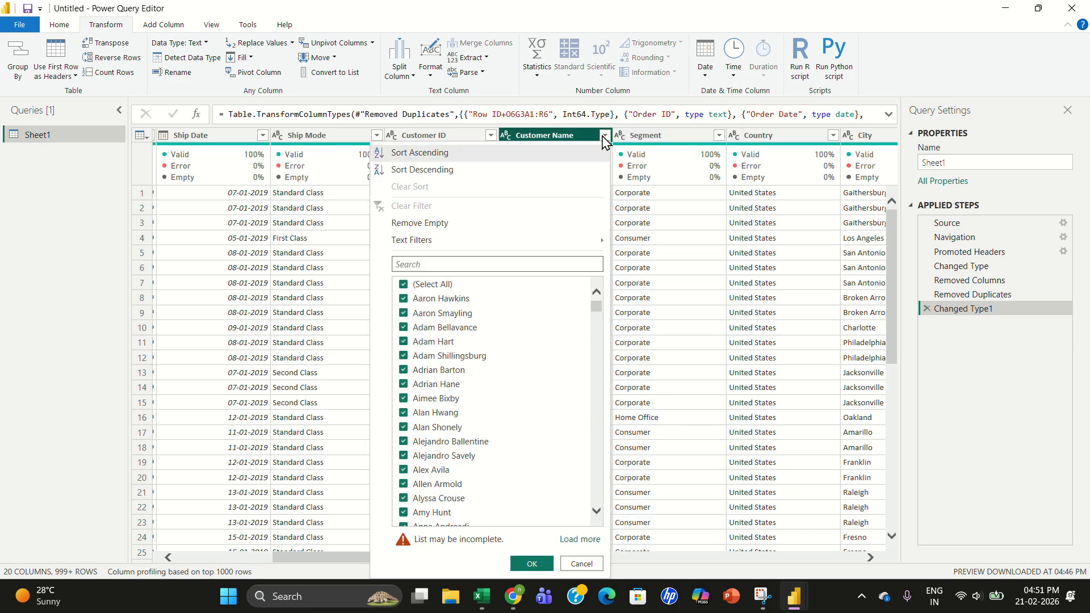
click(605, 136)
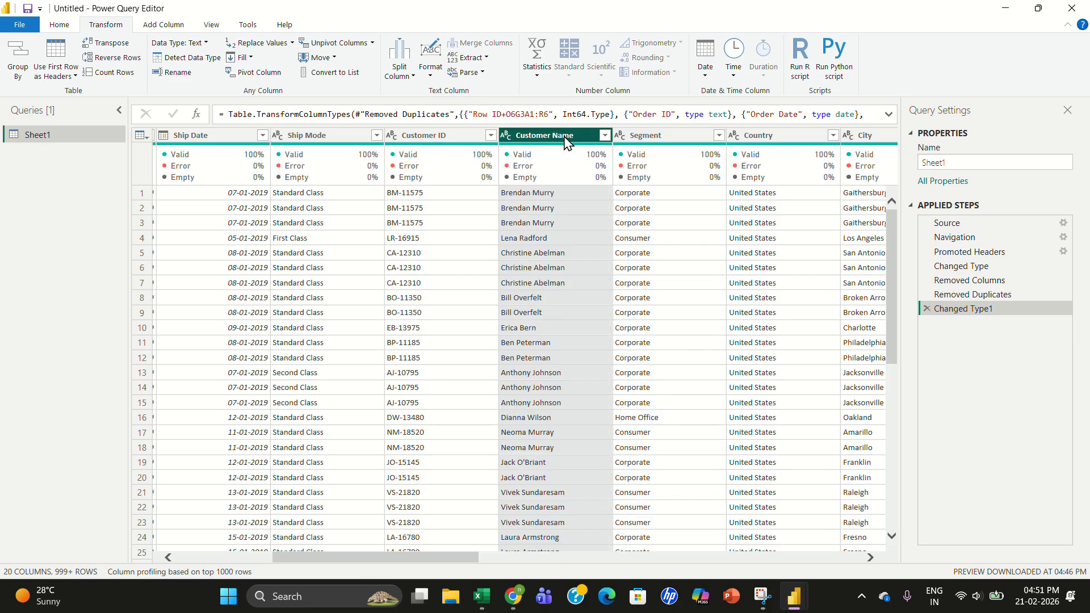
click(490, 136)
click(492, 136)
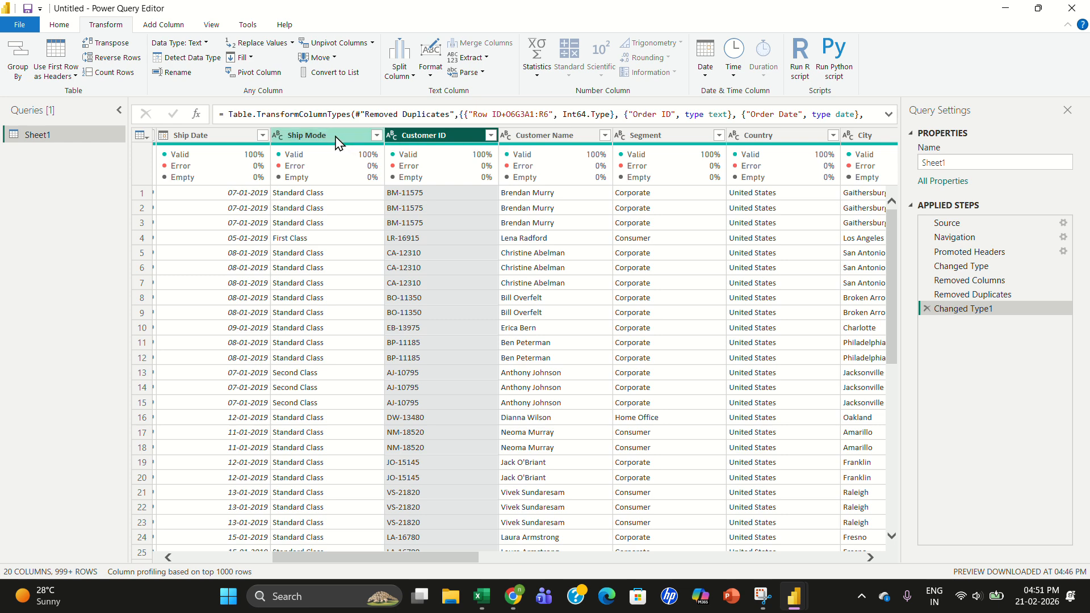
click(376, 135)
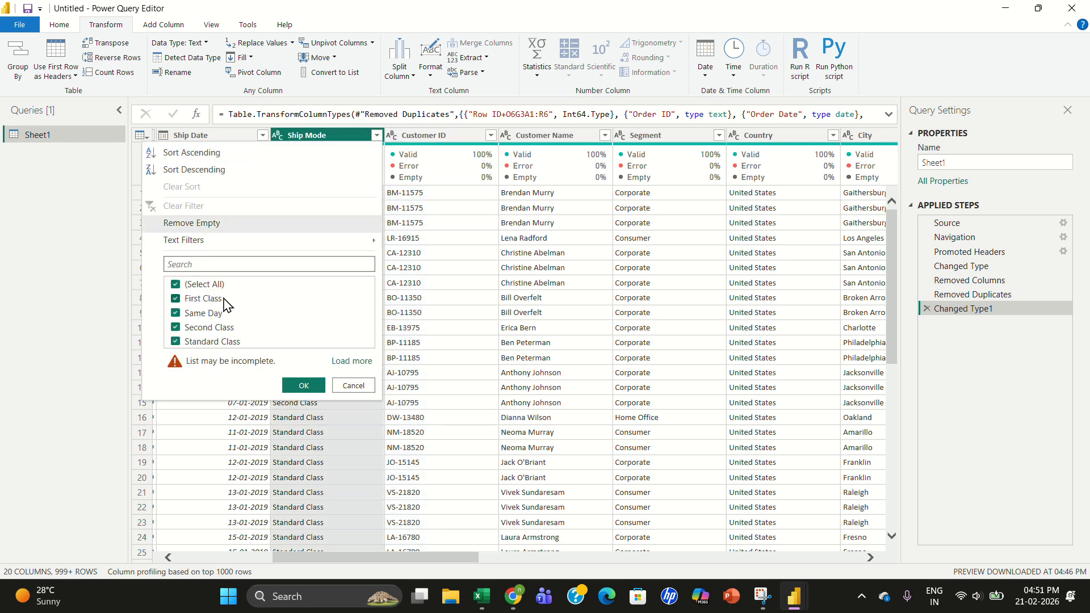
click(351, 386)
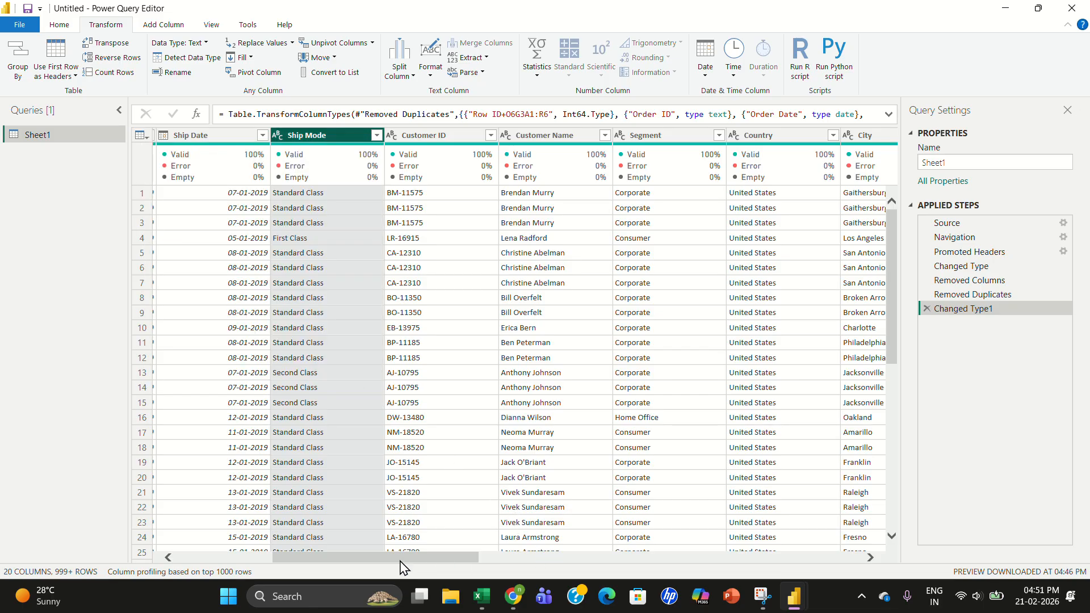
drag(399, 561, 266, 545)
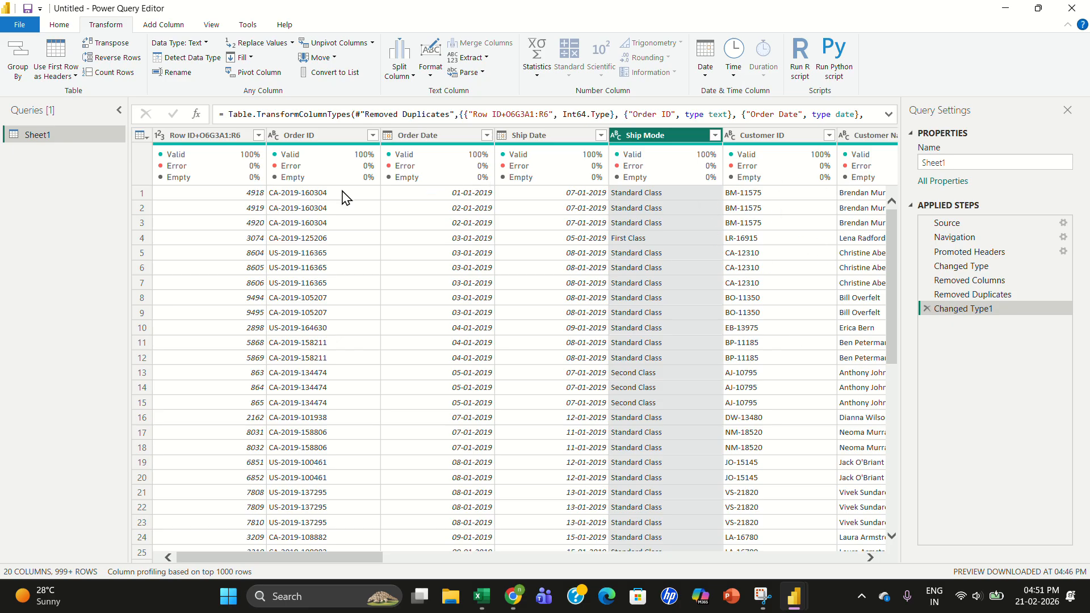
click(229, 136)
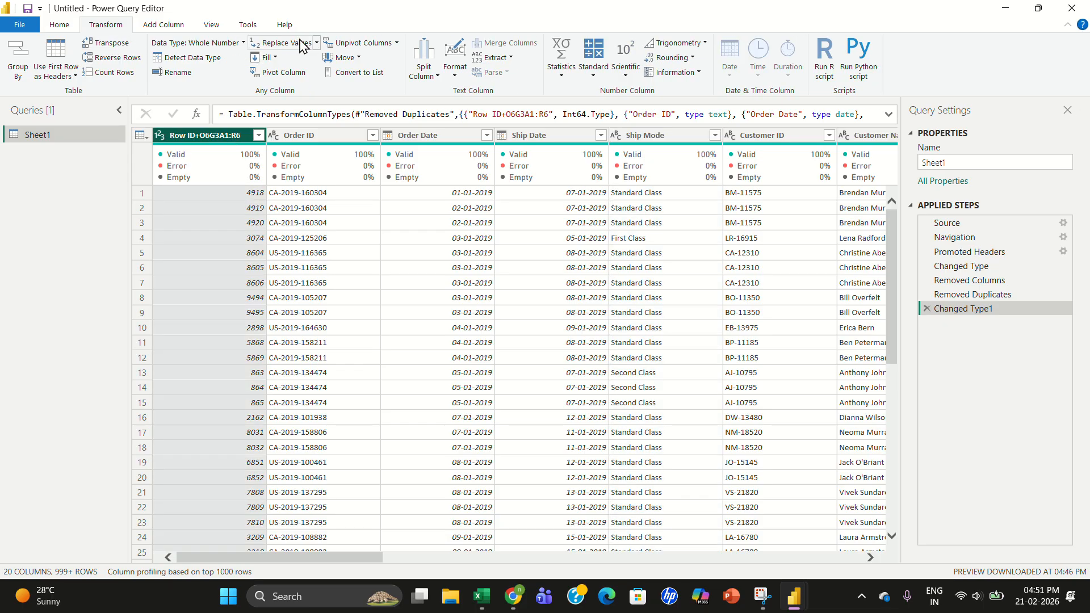
click(53, 27)
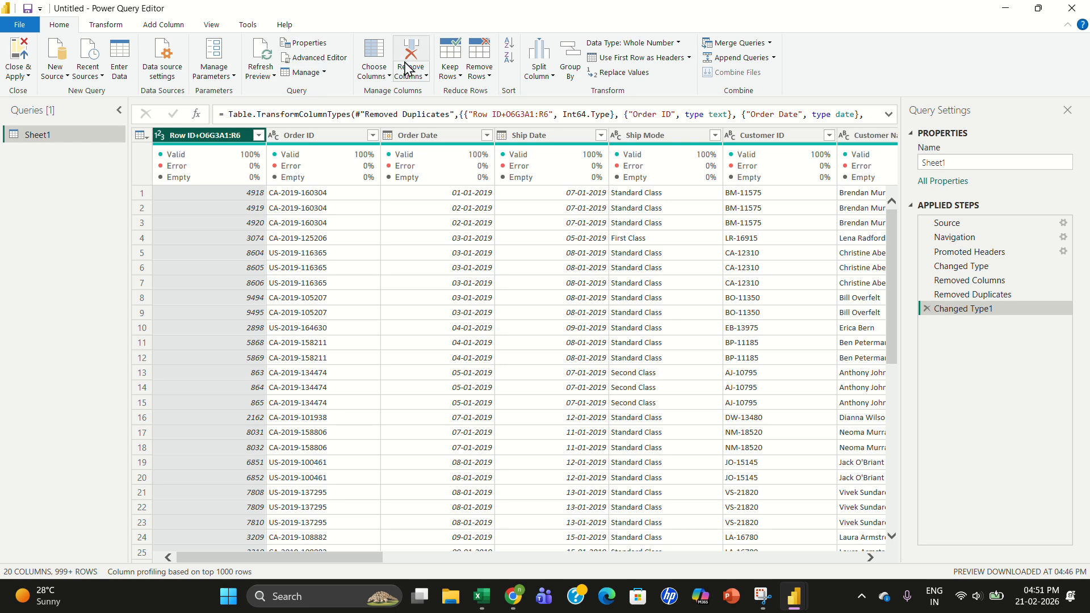
click(566, 78)
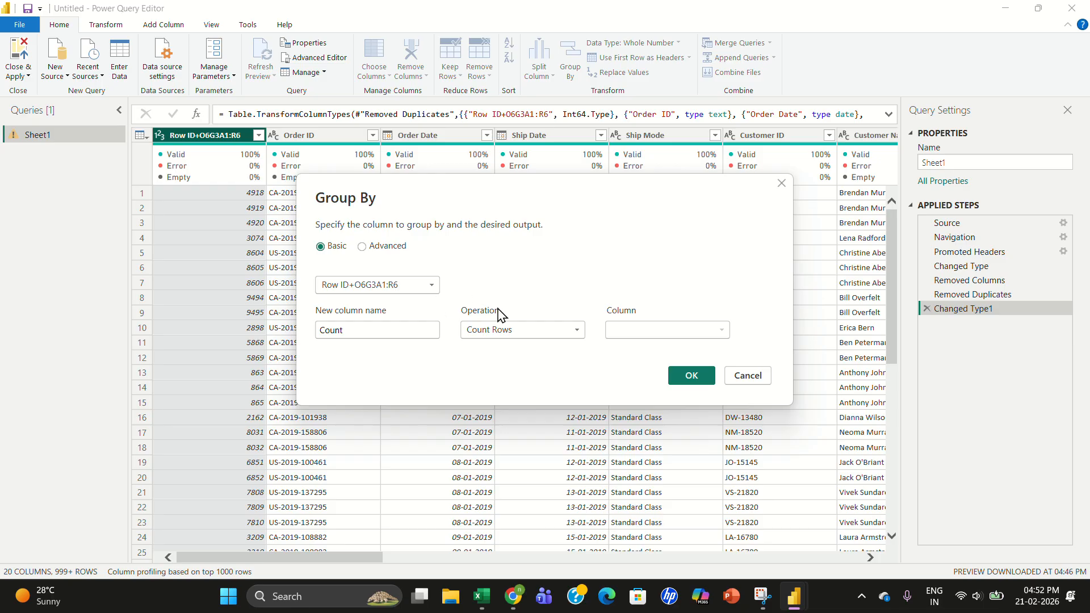
click(555, 330)
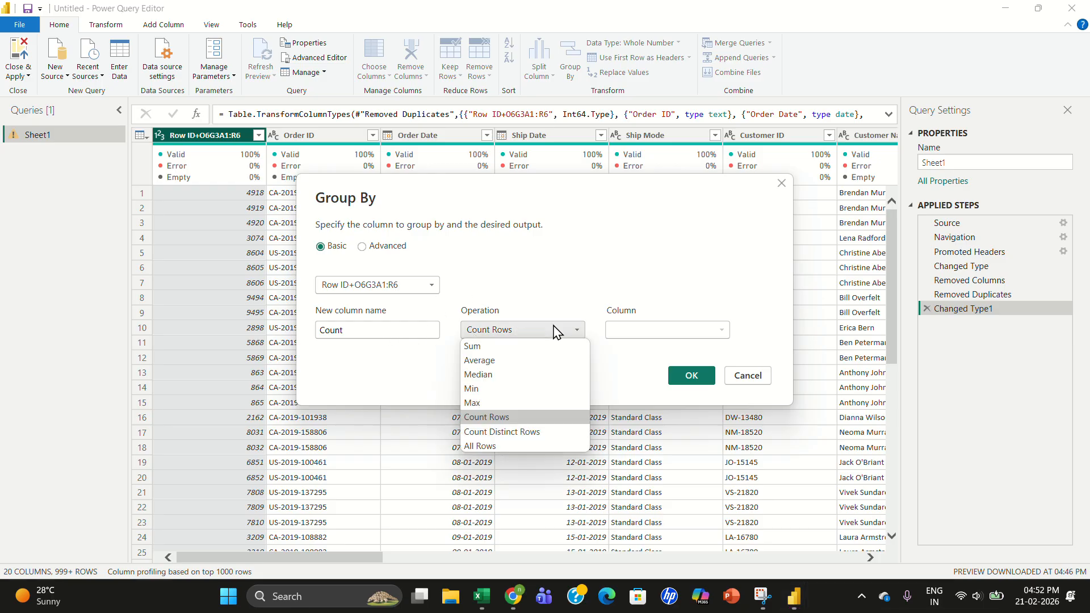
click(524, 348)
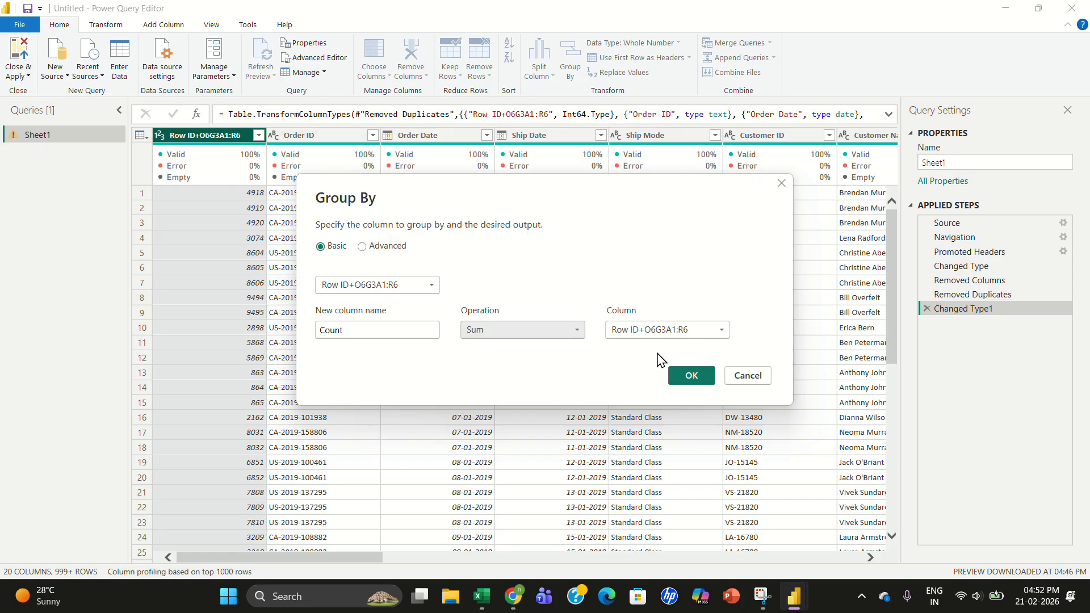
click(747, 376)
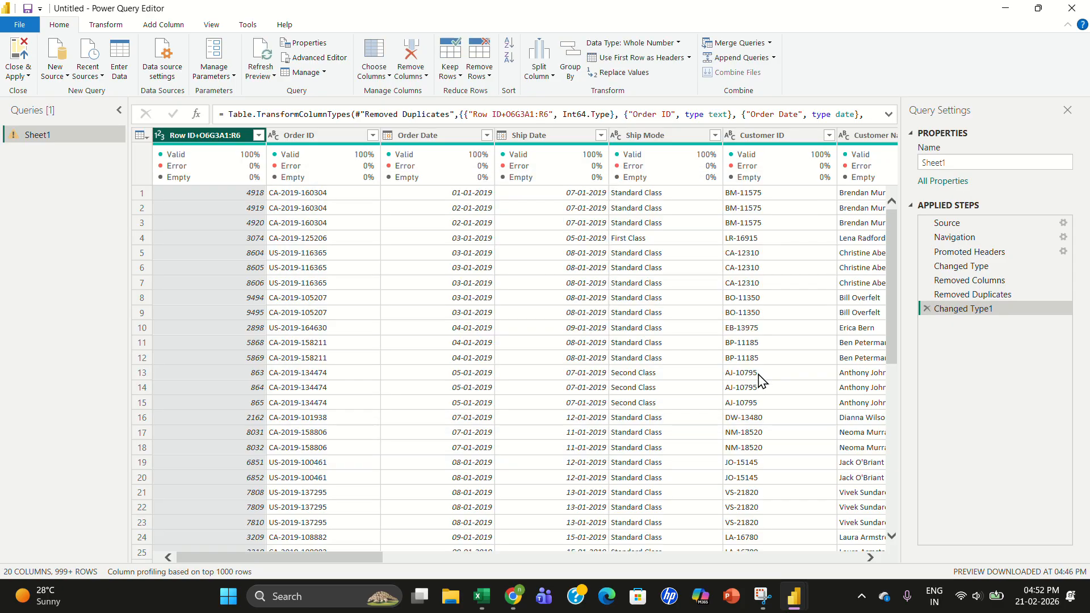
- Try grouping rows by Quantity with a Count column summing Row ID, then delete the Grouped Rows step
click(773, 558)
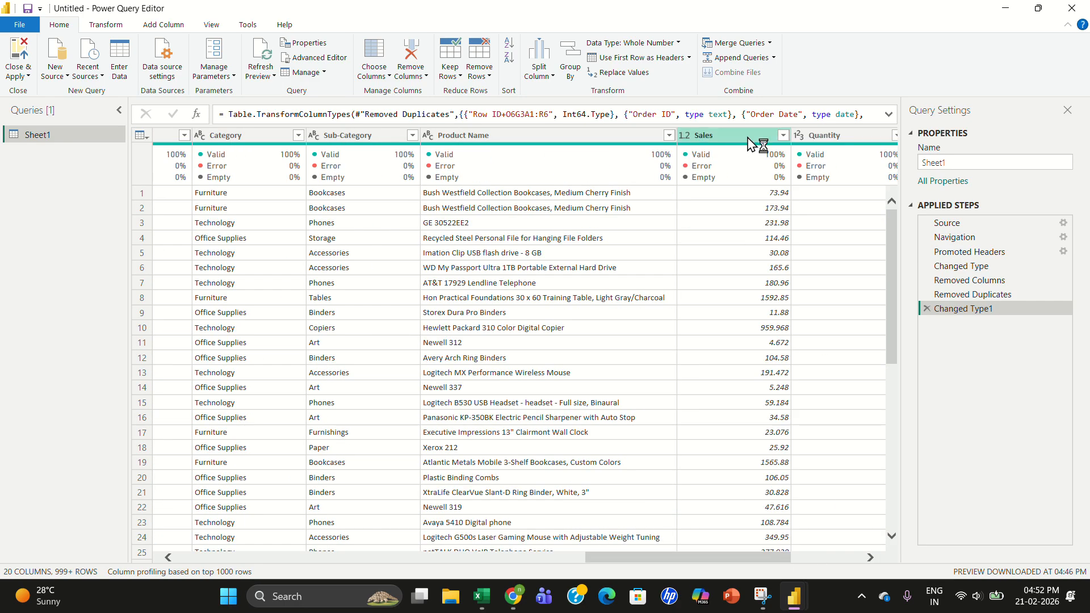
click(748, 142)
click(832, 558)
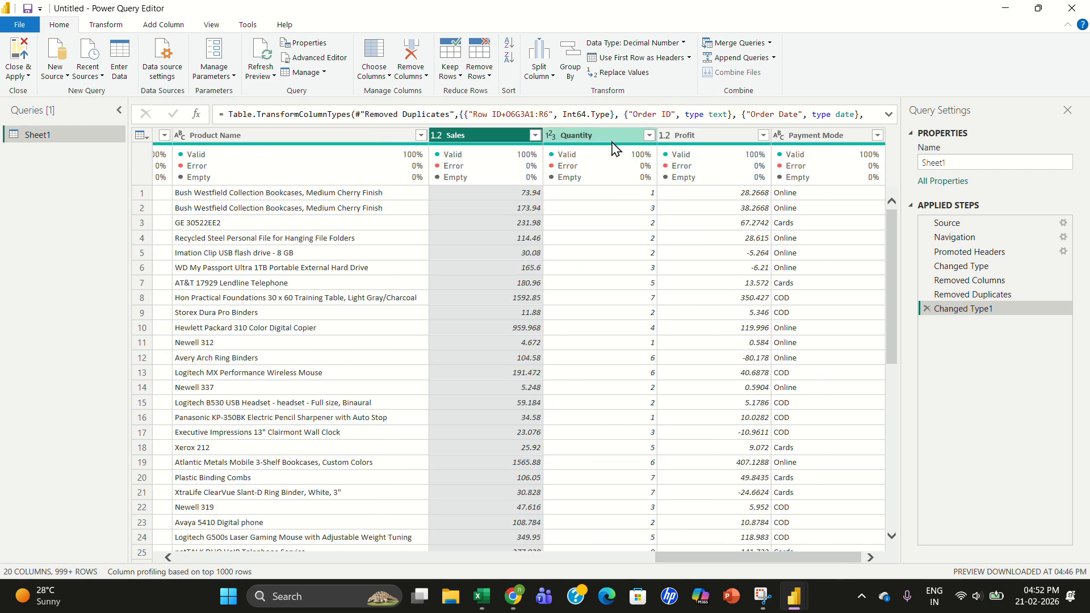
click(609, 143)
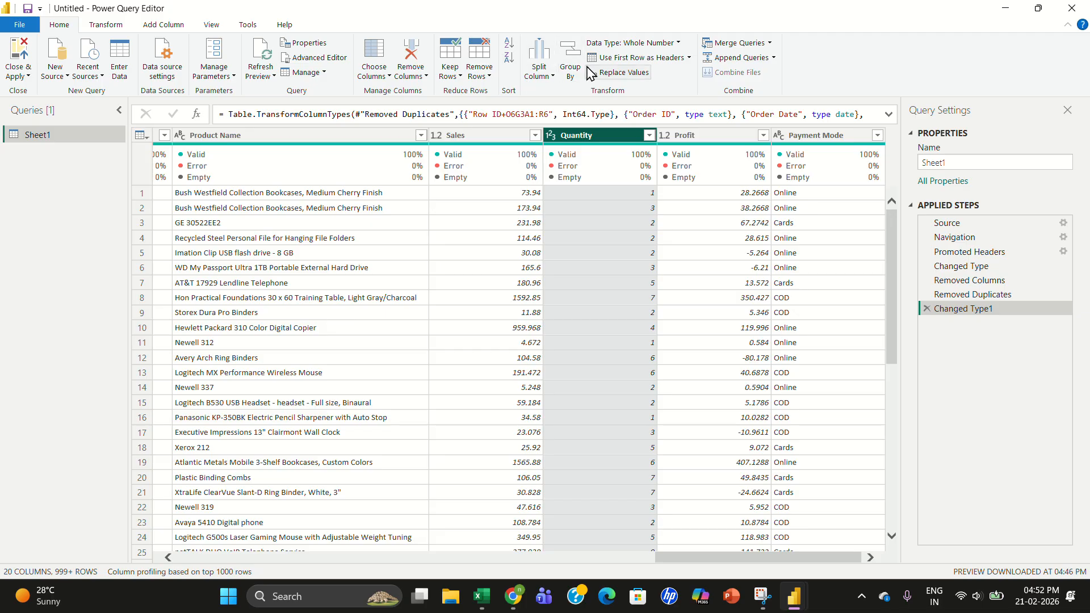
click(570, 63)
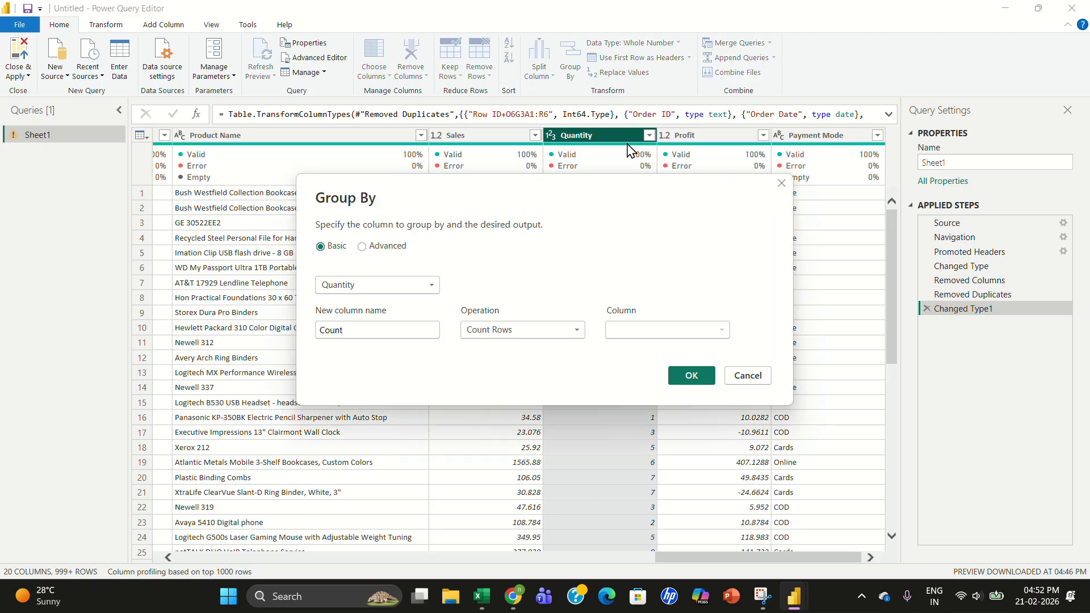
click(413, 290)
click(562, 333)
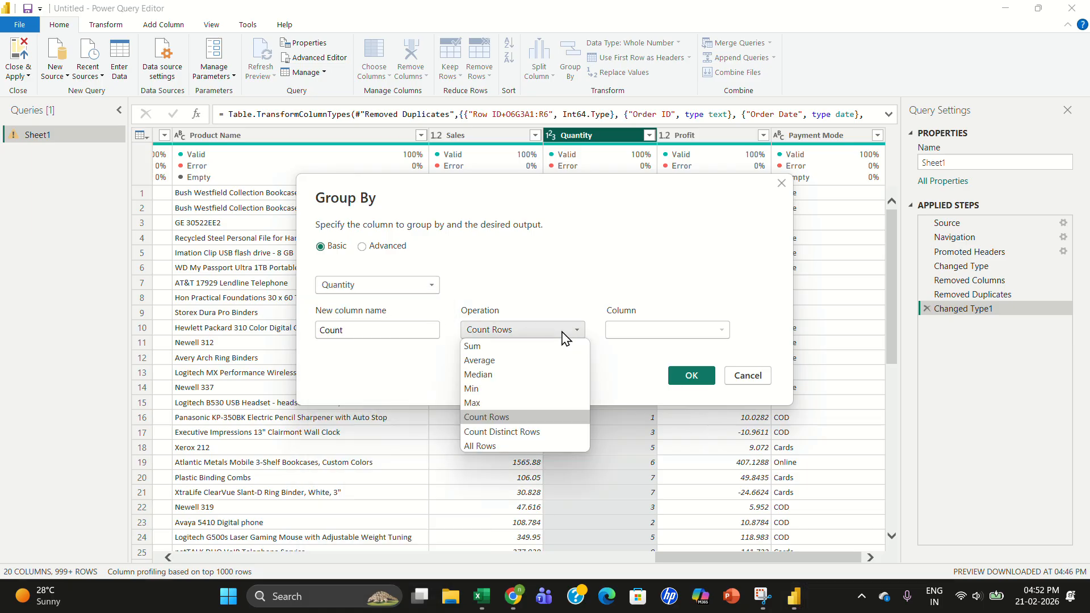
click(495, 350)
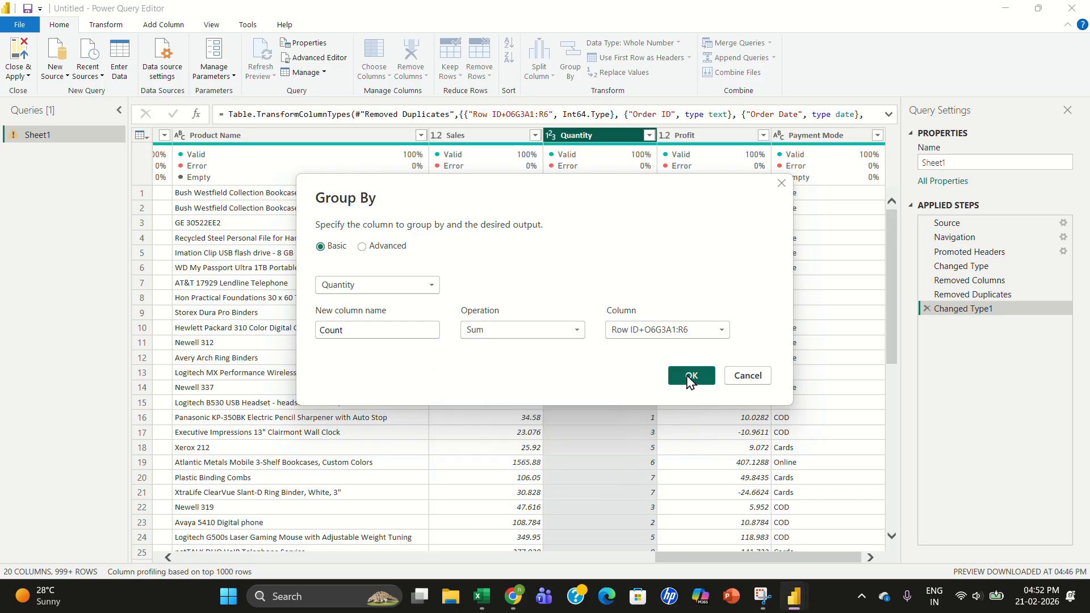
click(690, 376)
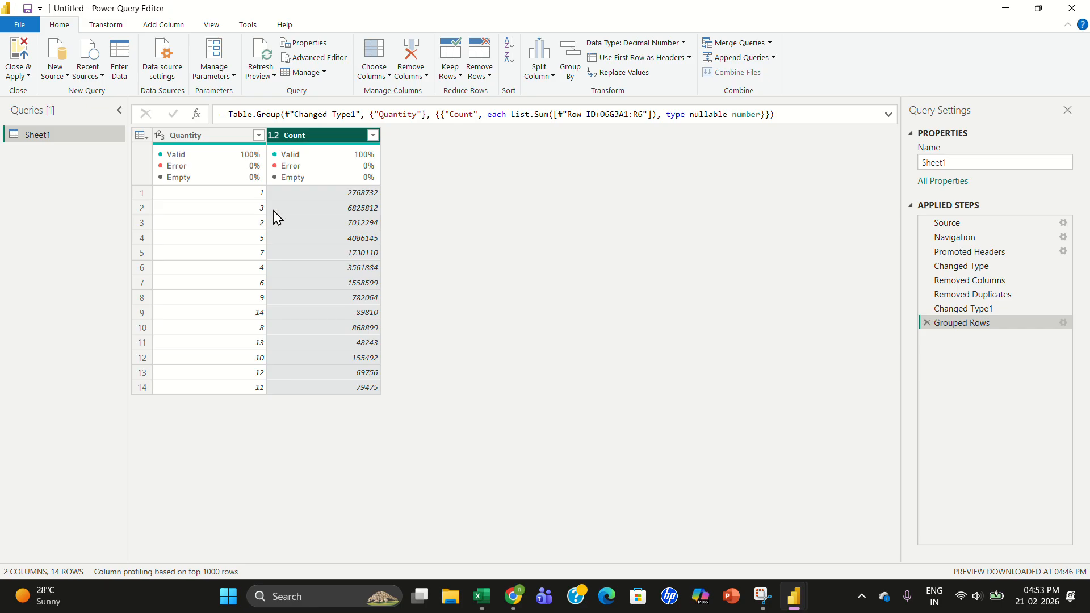
click(927, 323)
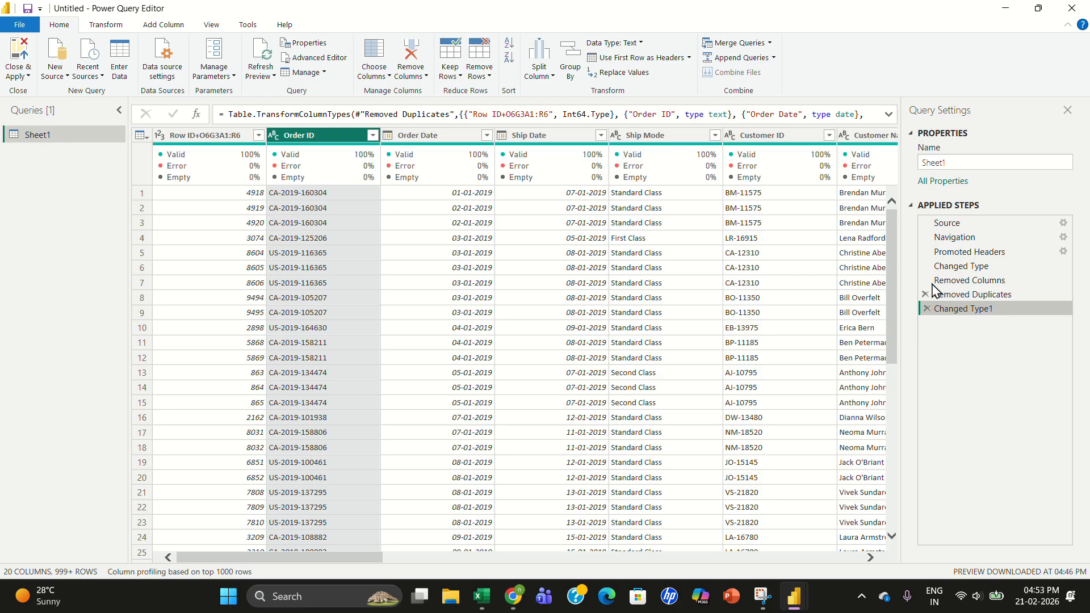
- Close and apply the query changes, and expand the Sheet1 table's fields in the report's data list
click(21, 76)
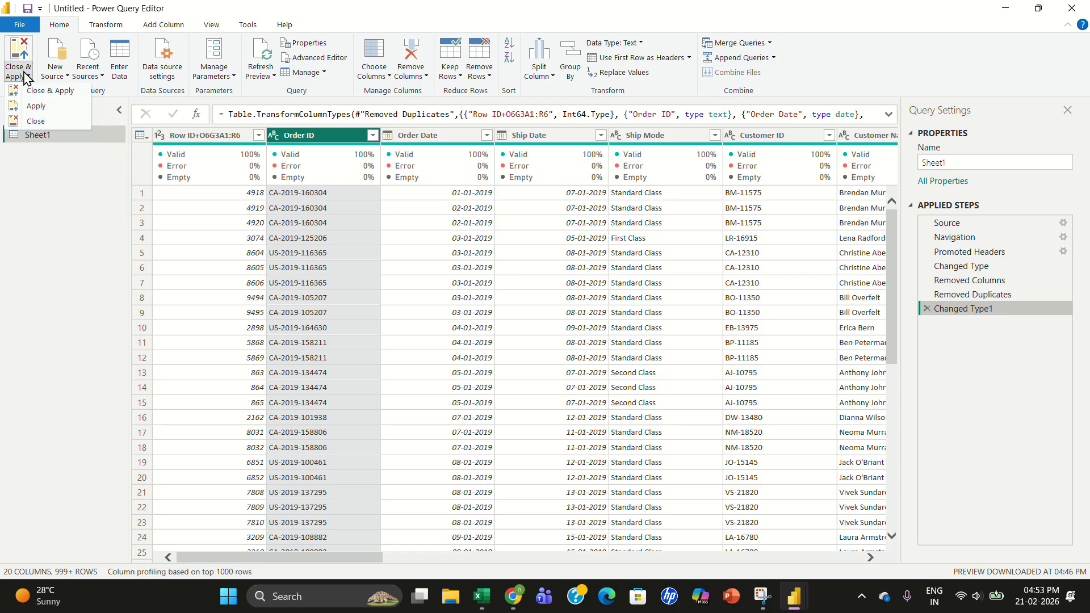
click(53, 93)
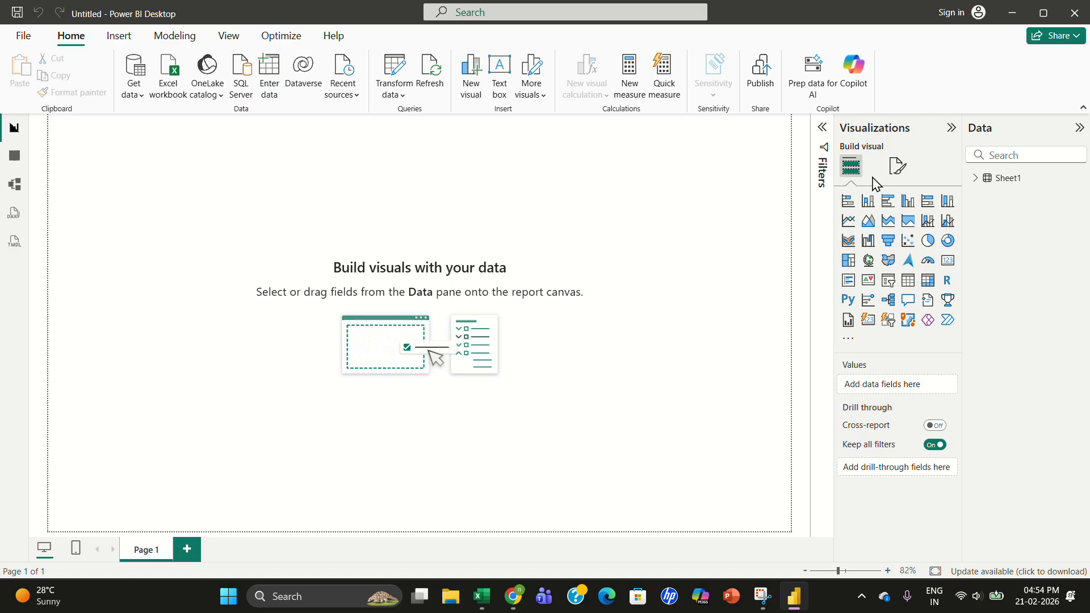
click(976, 179)
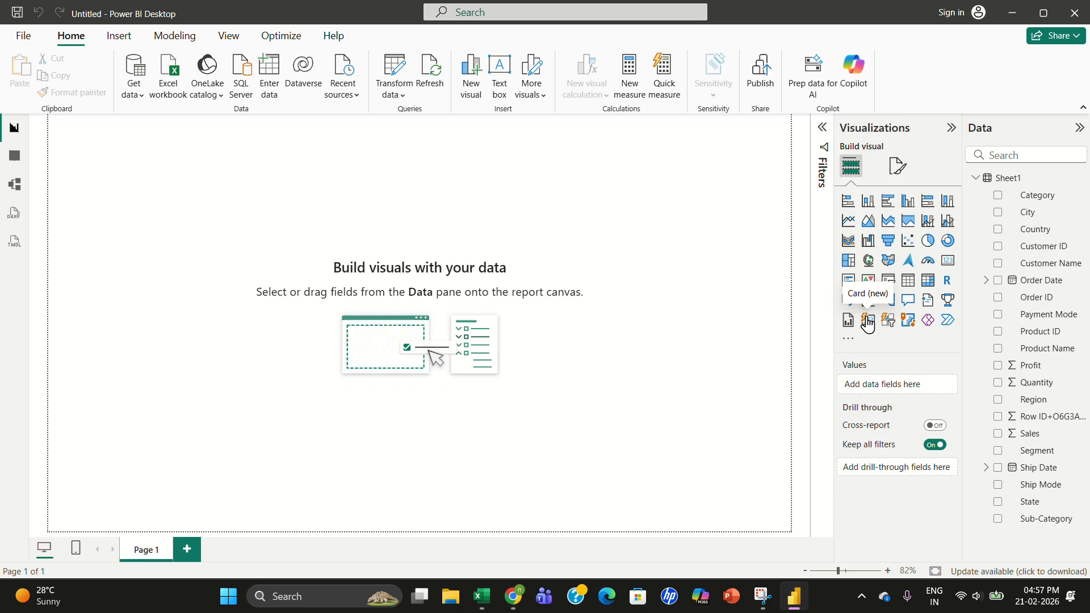
- Insert a new Card visual onto the report canvas and collapse the Filters pane
click(868, 321)
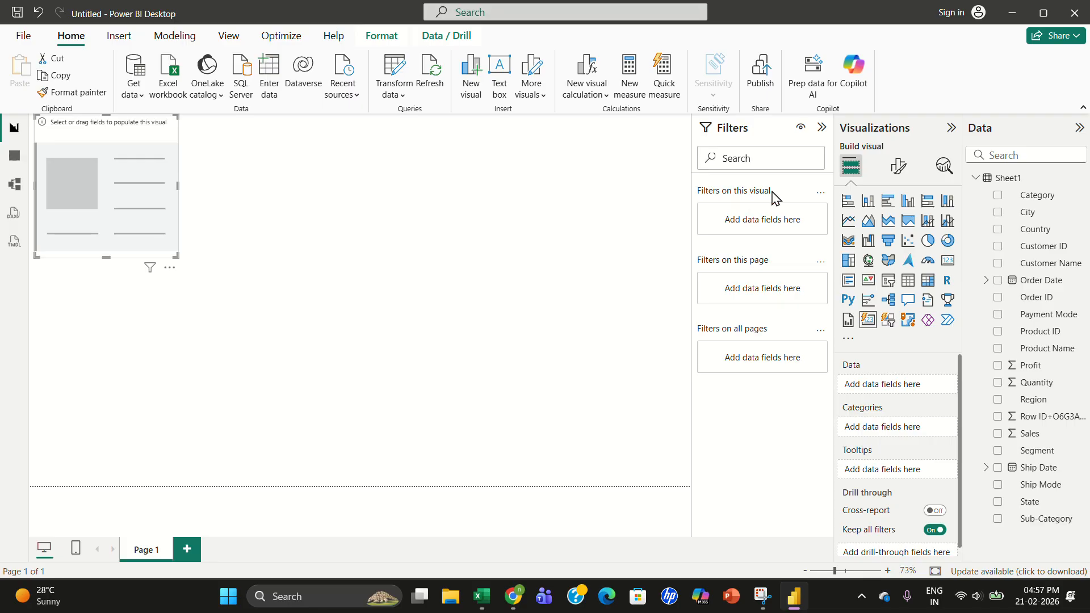
click(822, 128)
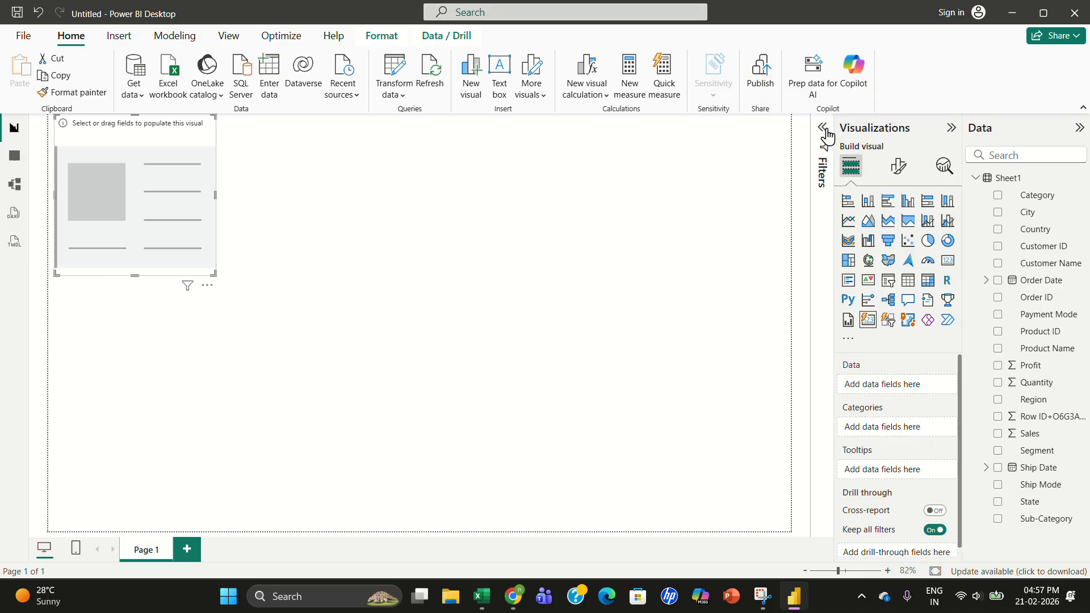
click(951, 127)
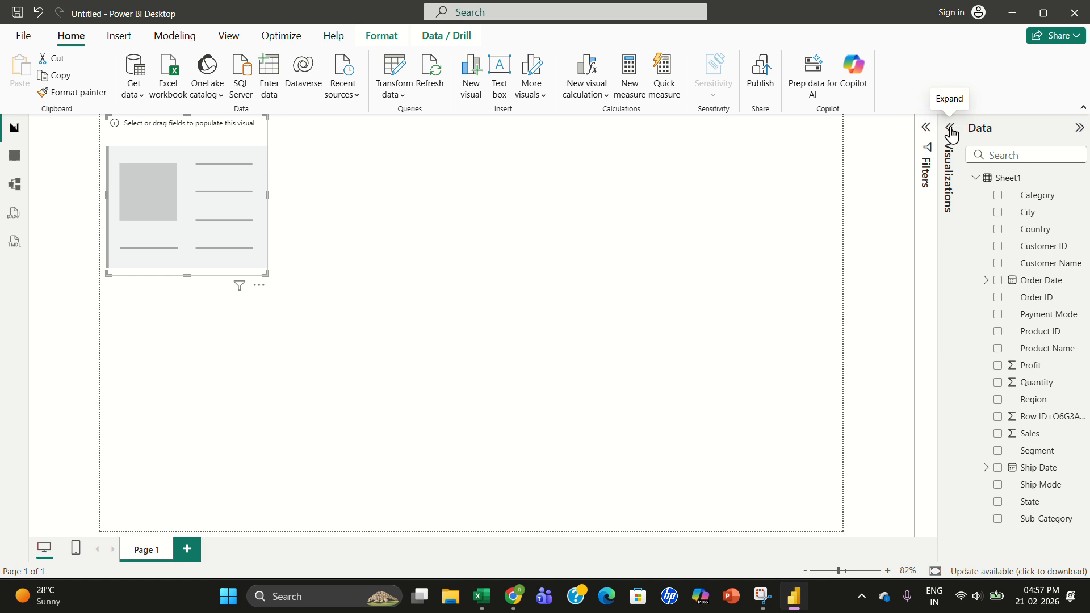
click(951, 129)
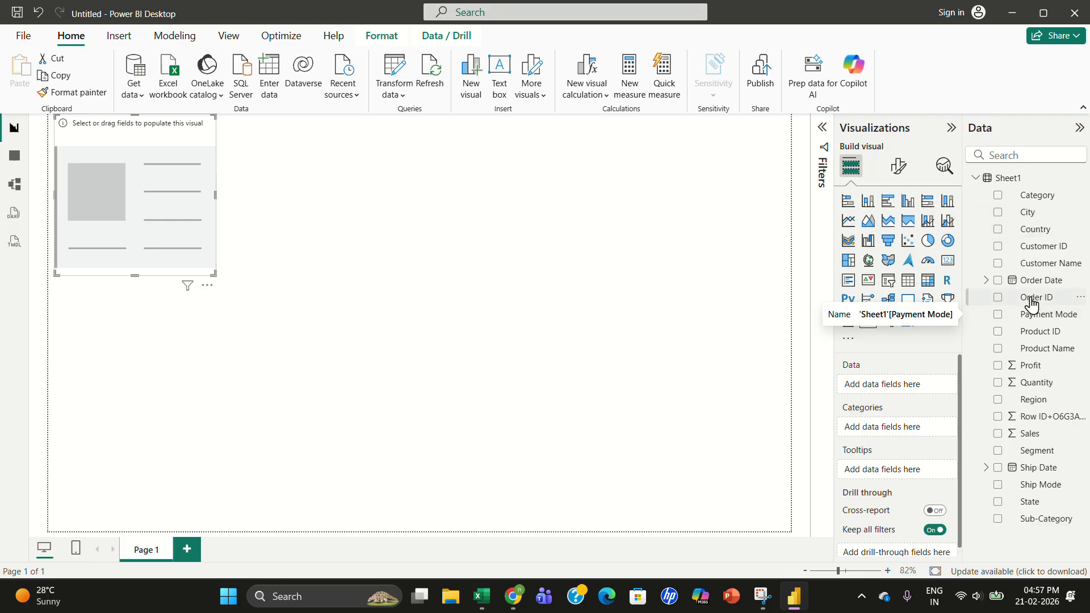
- Add Order ID to the card's data field and set its aggregation to Count
drag(1033, 304, 139, 171)
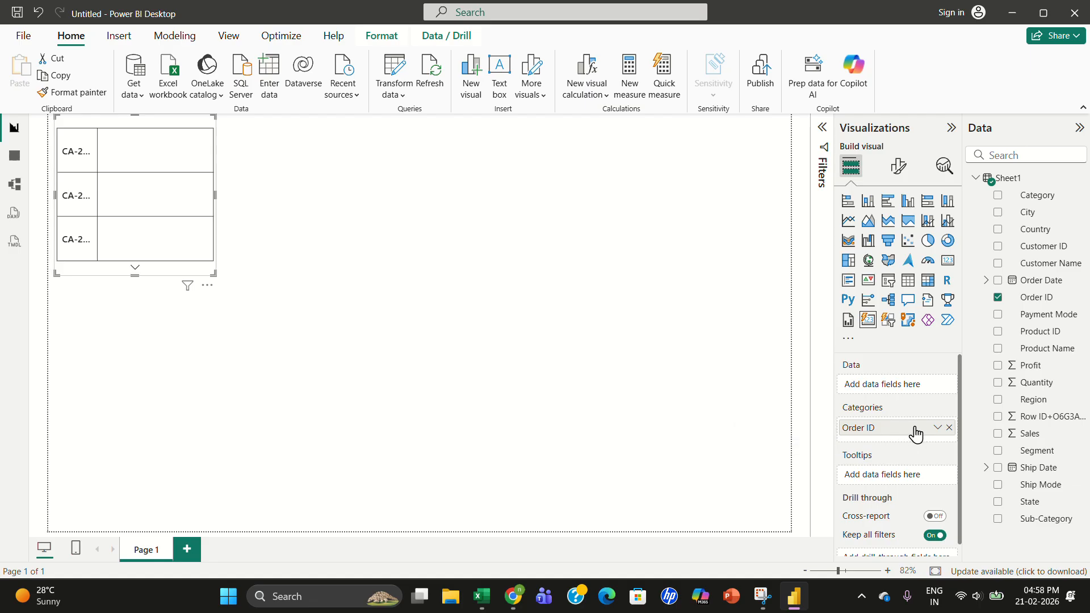
click(938, 429)
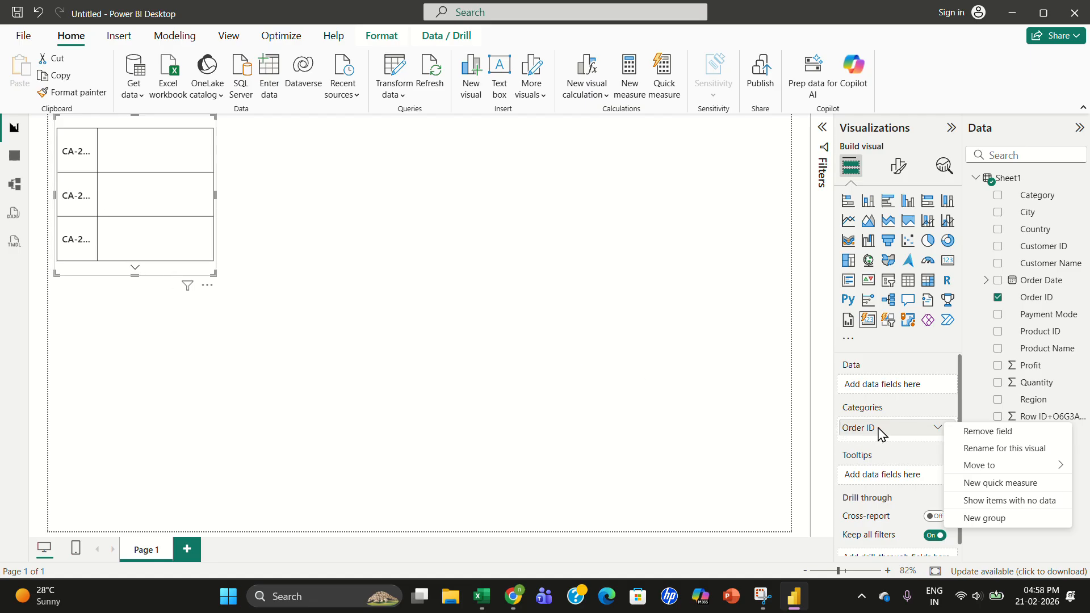
drag(881, 435, 880, 384)
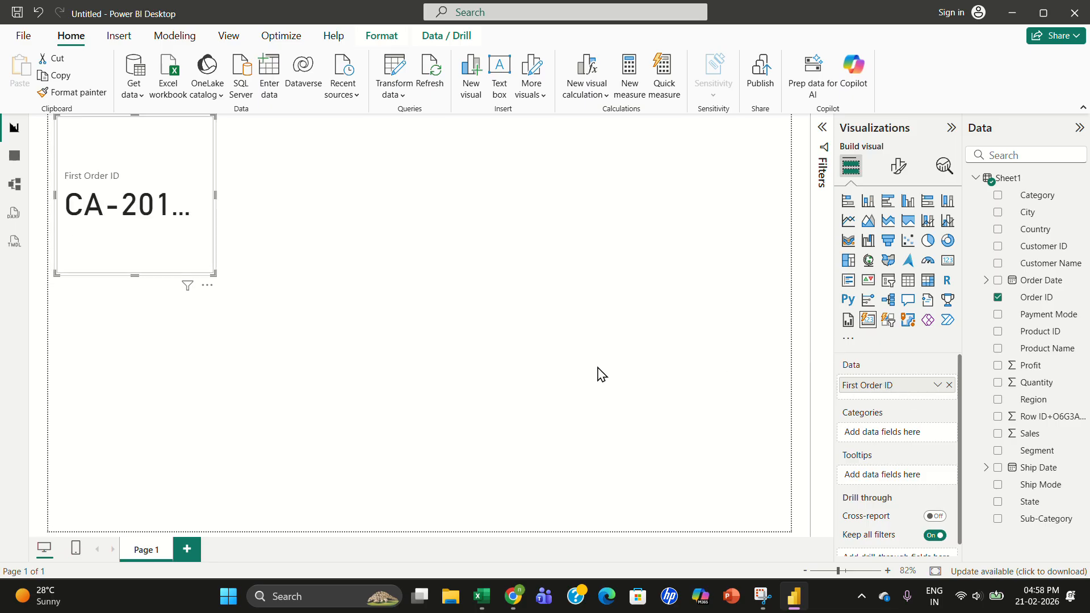
right_click(891, 390)
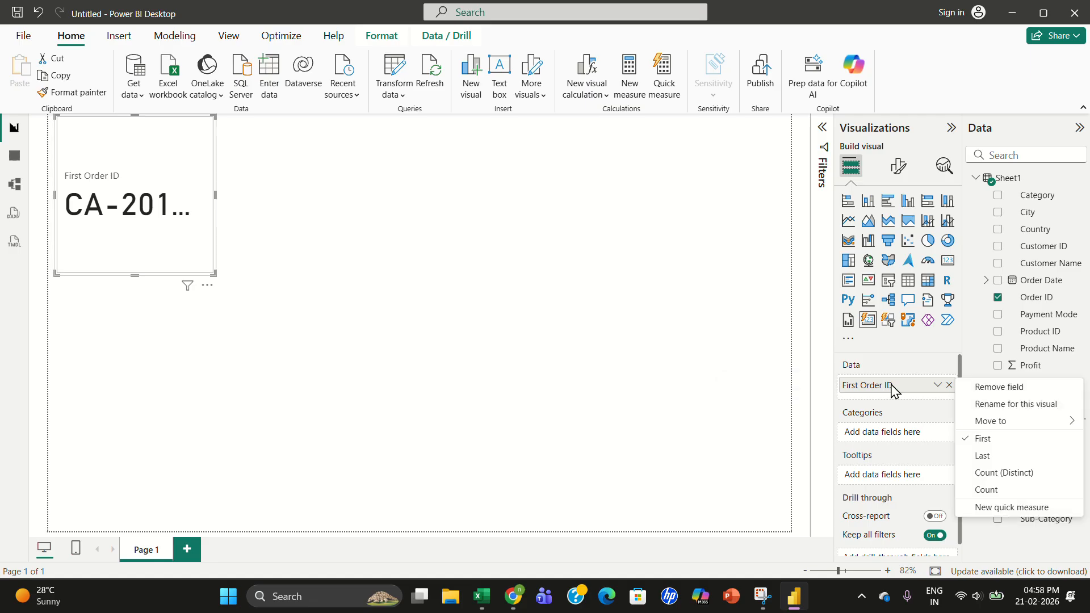
click(985, 456)
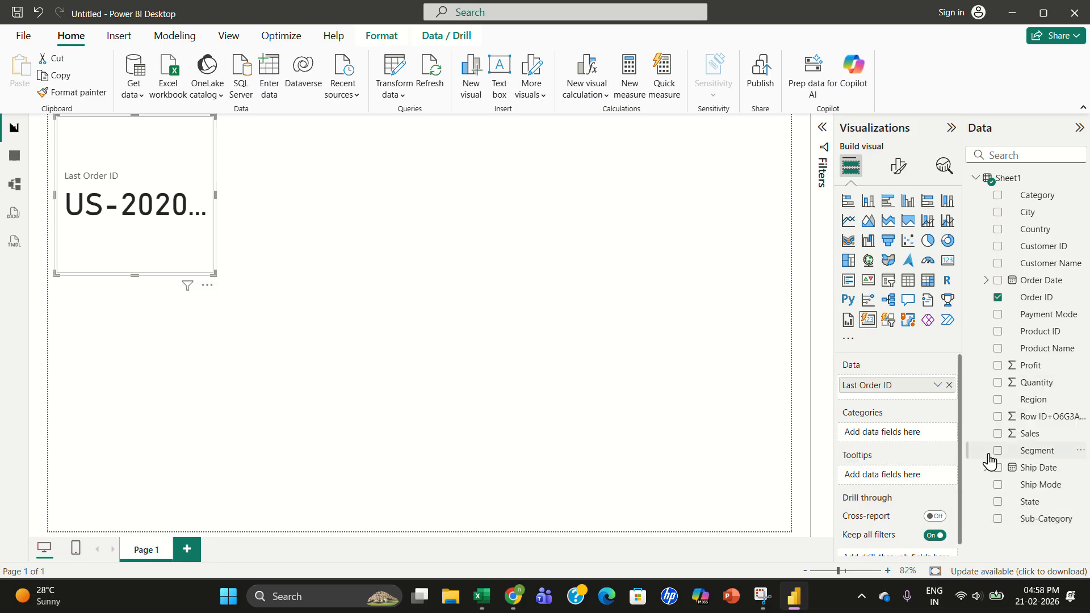
right_click(910, 389)
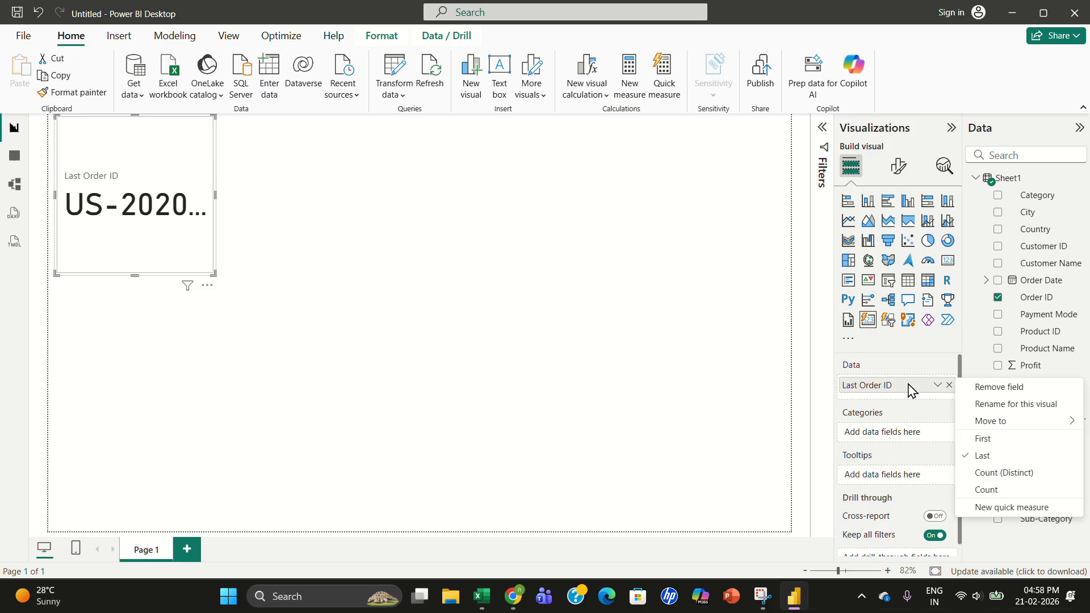
click(990, 489)
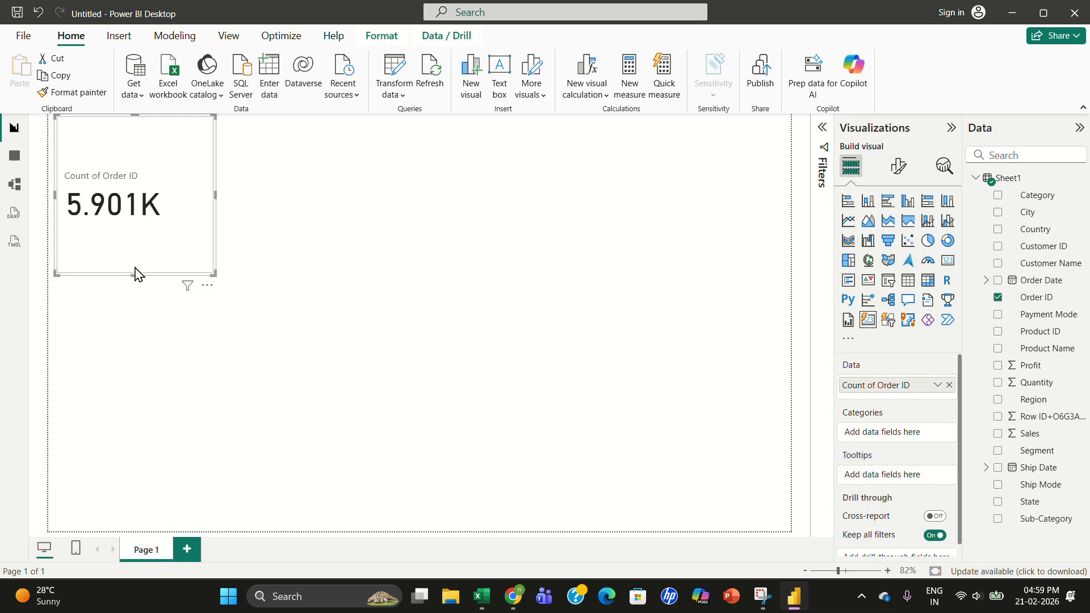
- Resize the card to a smaller box and reposition it near the top-left of the canvas
drag(134, 277, 122, 195)
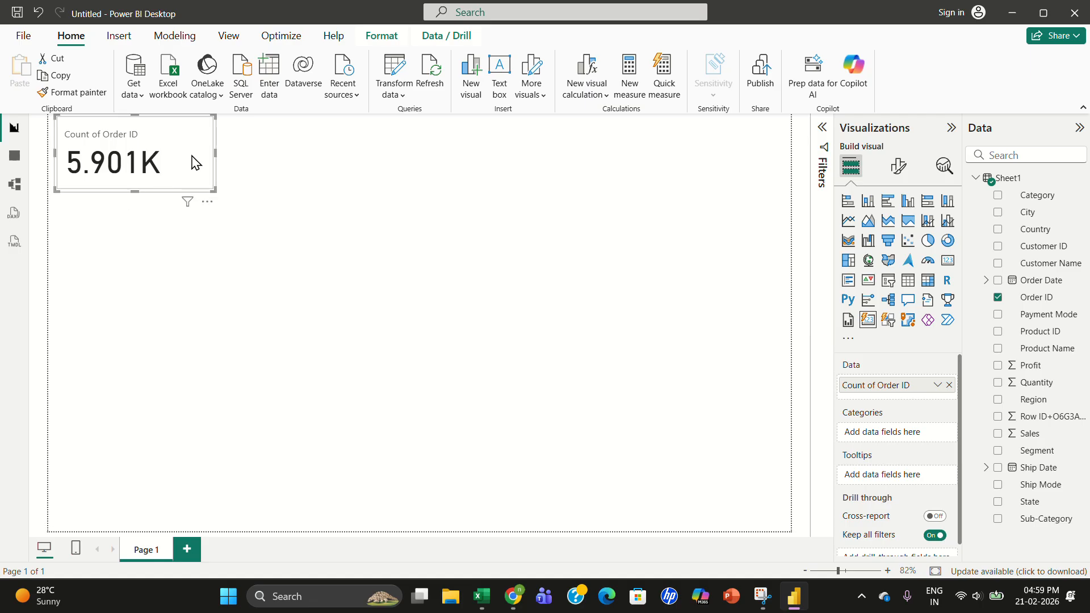
drag(215, 152, 128, 178)
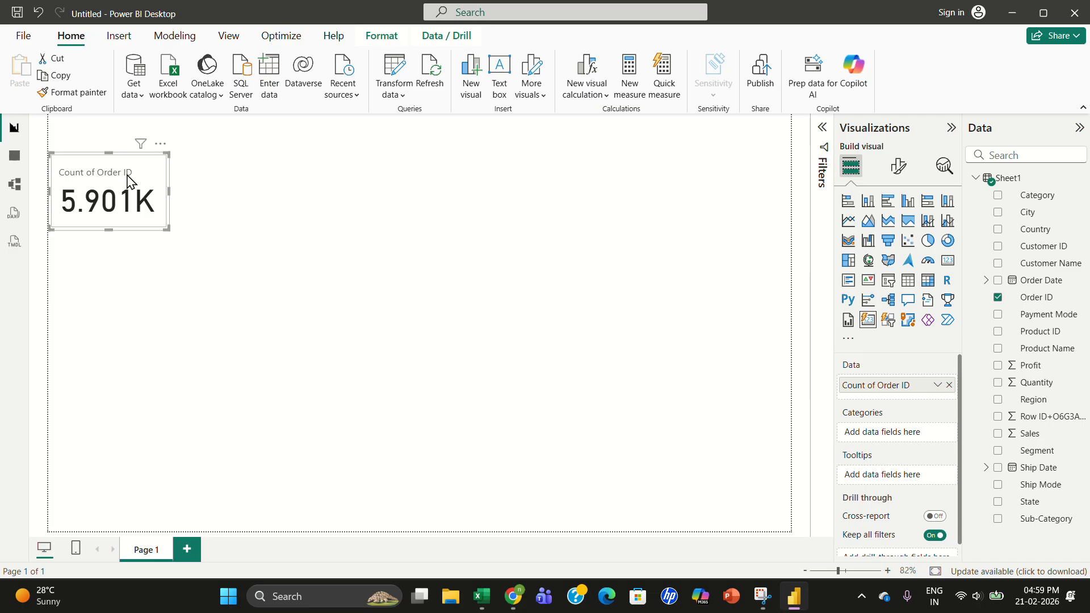
- Check the blue bg.jpg file in the shared SuperStore Sales Data Drive folder, then return to Power BI
click(512, 596)
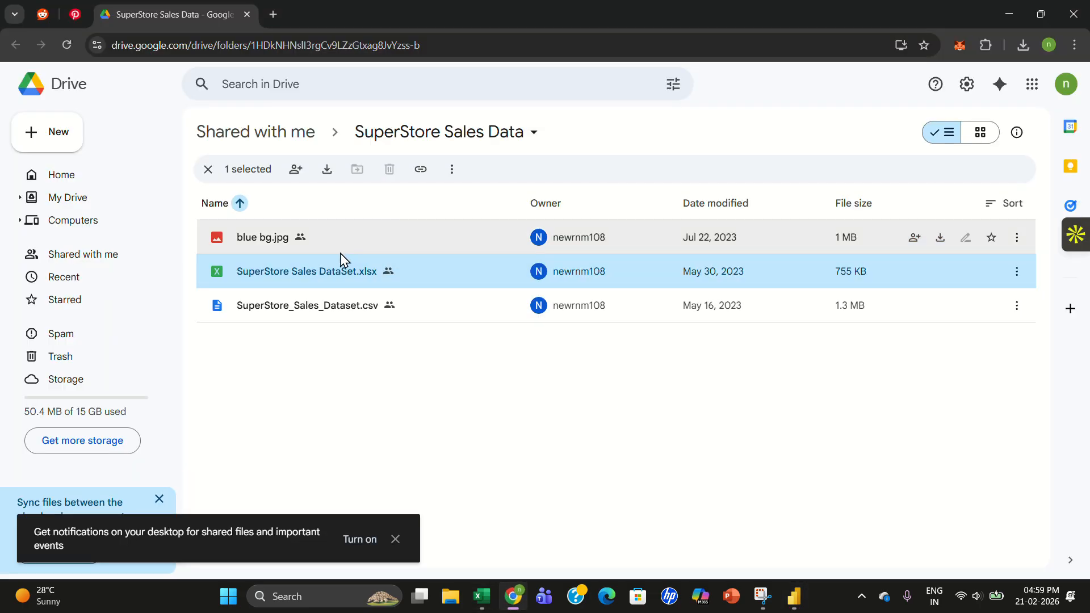
click(217, 246)
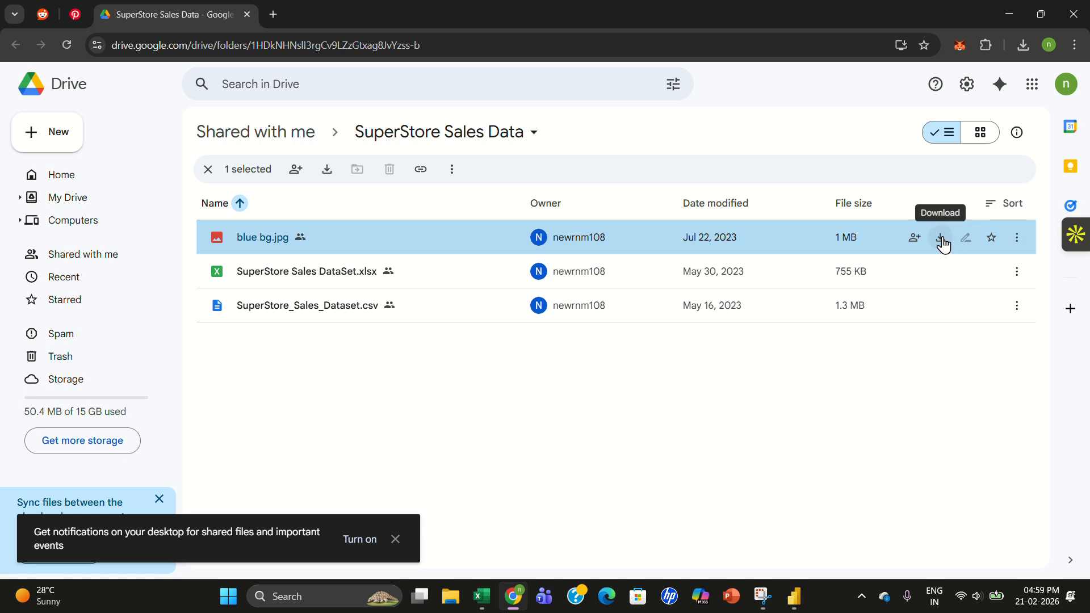
click(795, 607)
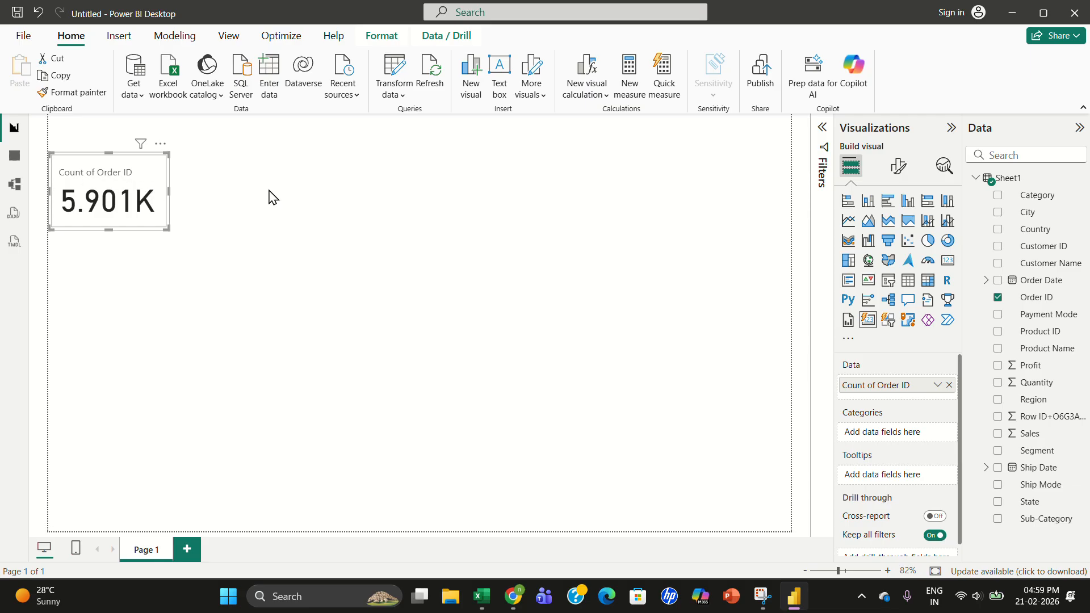
- Open the card's visual formatting options and turn off the callout value label
click(901, 170)
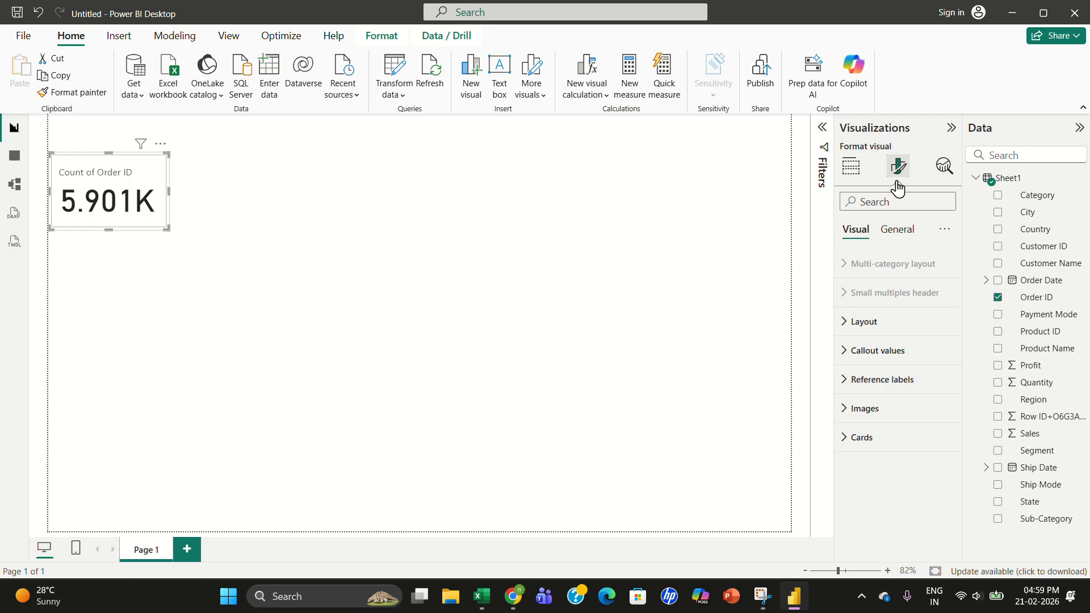
click(895, 361)
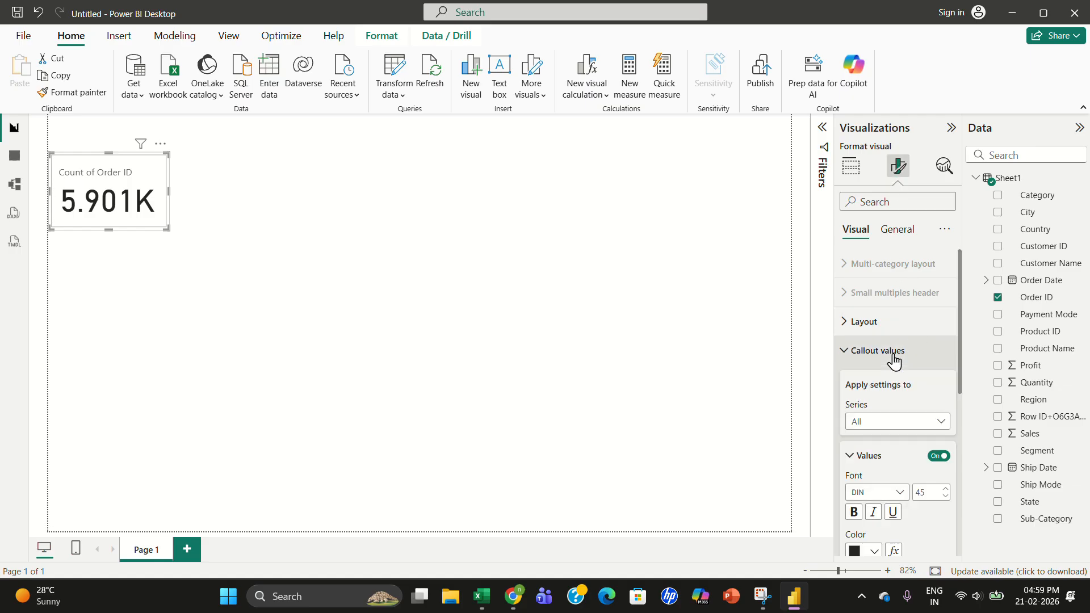
click(941, 457)
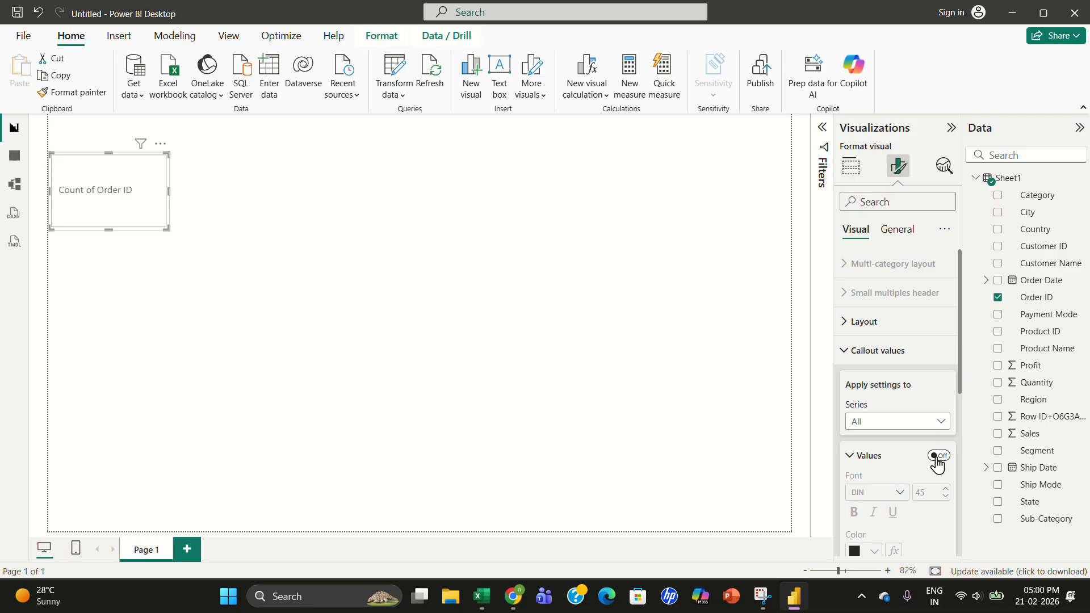
click(938, 456)
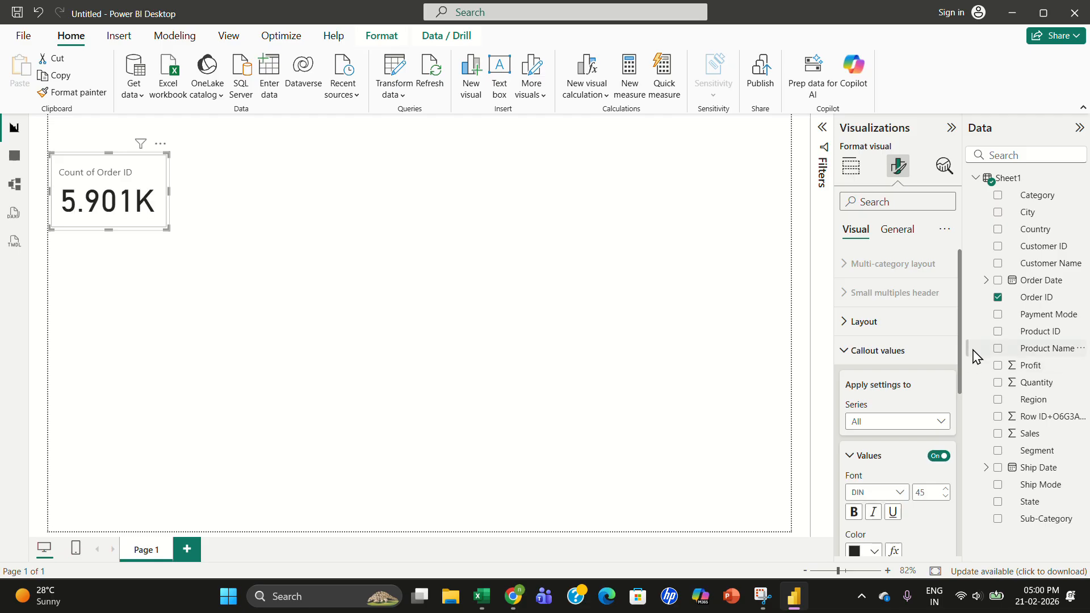
click(937, 325)
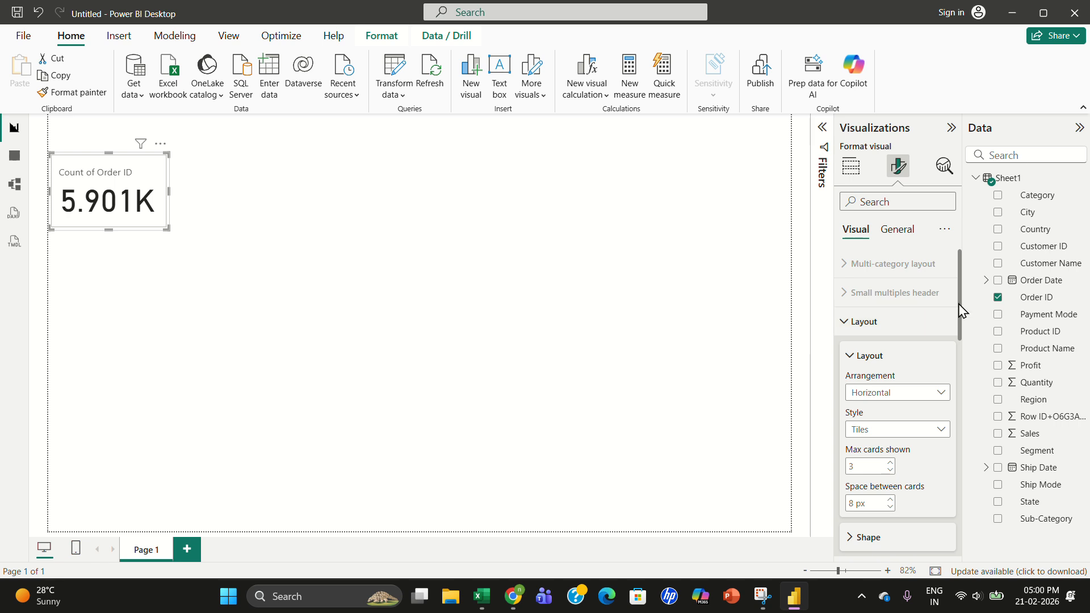
drag(963, 333, 963, 412)
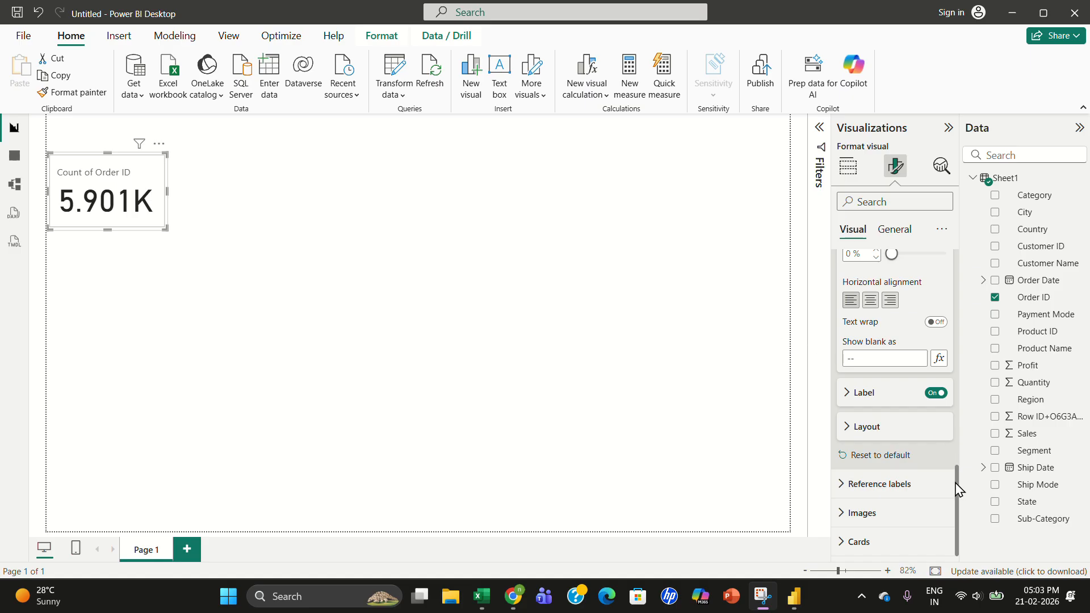
click(934, 395)
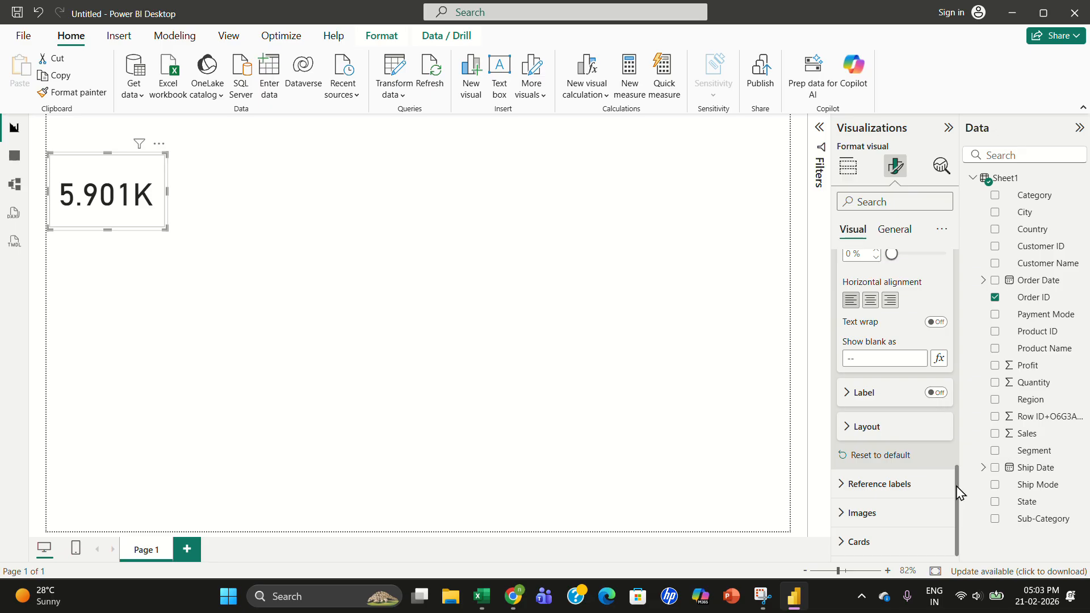
- Turn on the card's title and set its text to Total Orders ID Count
drag(961, 487, 942, 308)
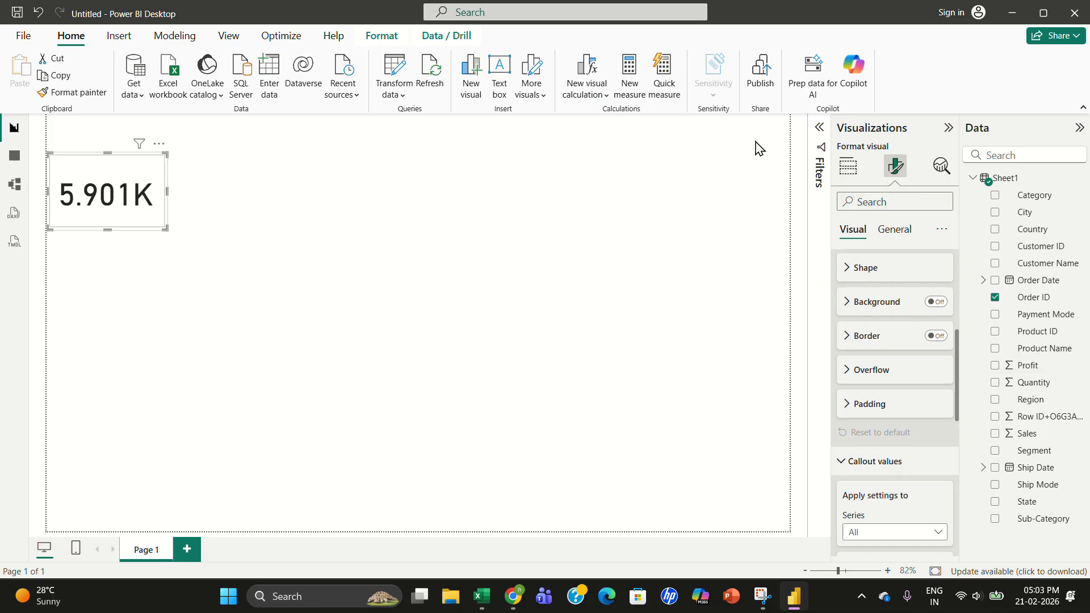
click(895, 235)
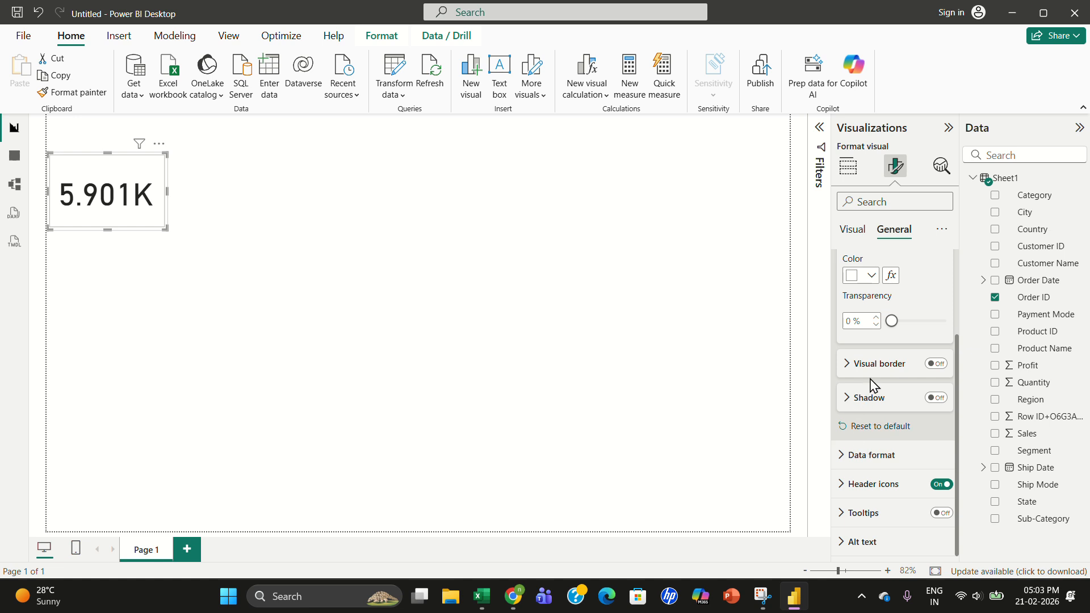
drag(958, 370, 952, 271)
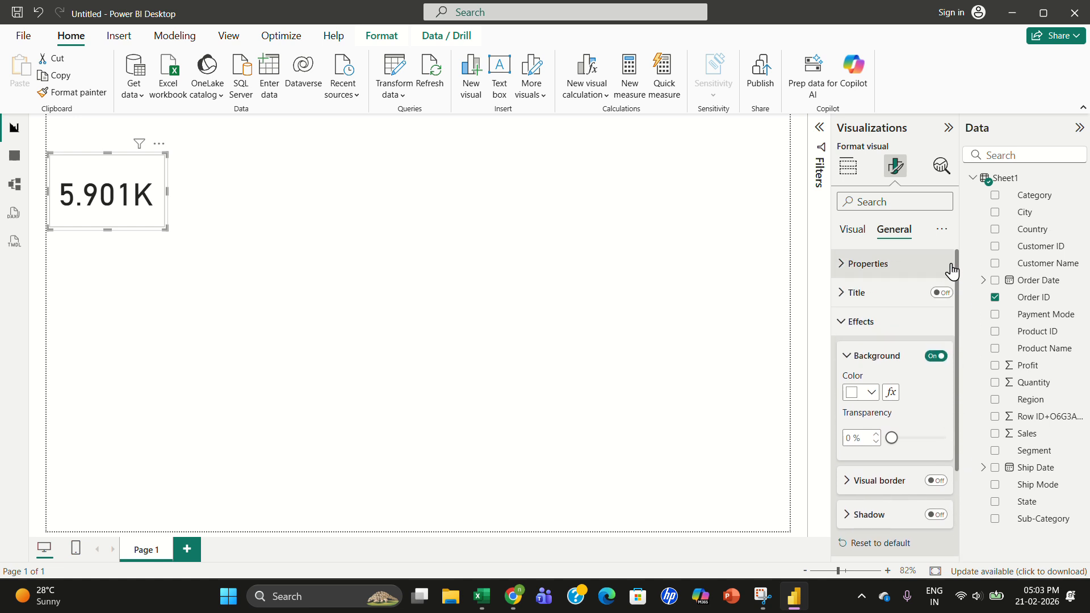
click(932, 294)
click(878, 300)
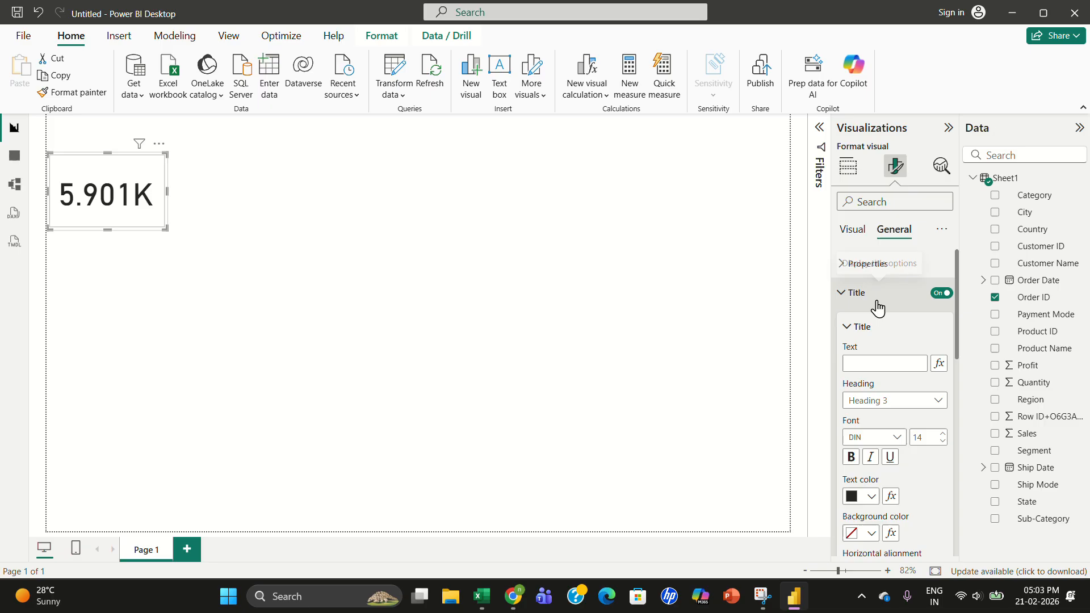
click(869, 362)
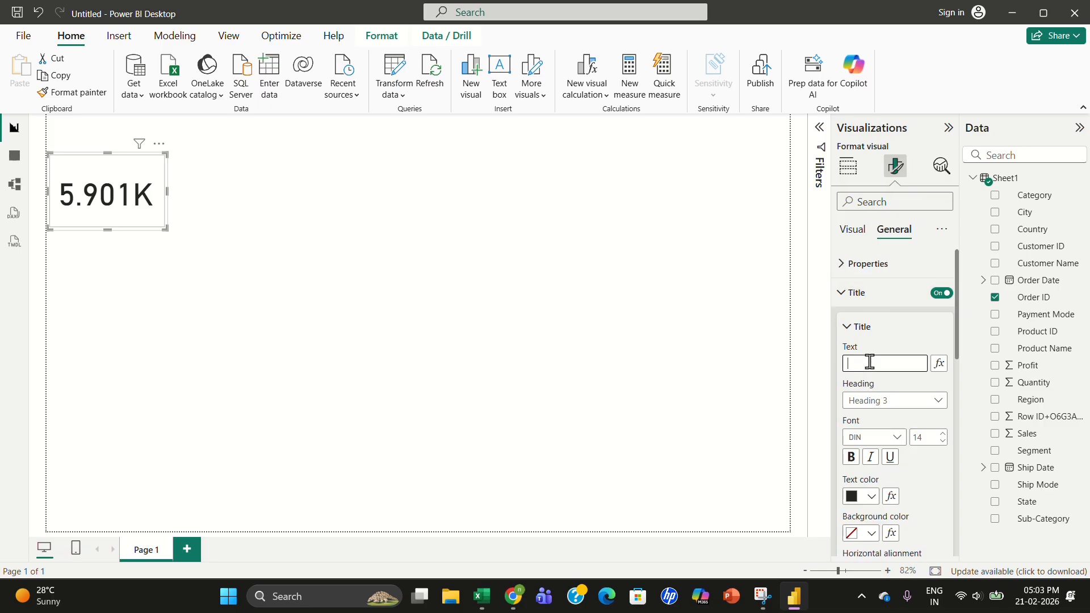
text(Tota)
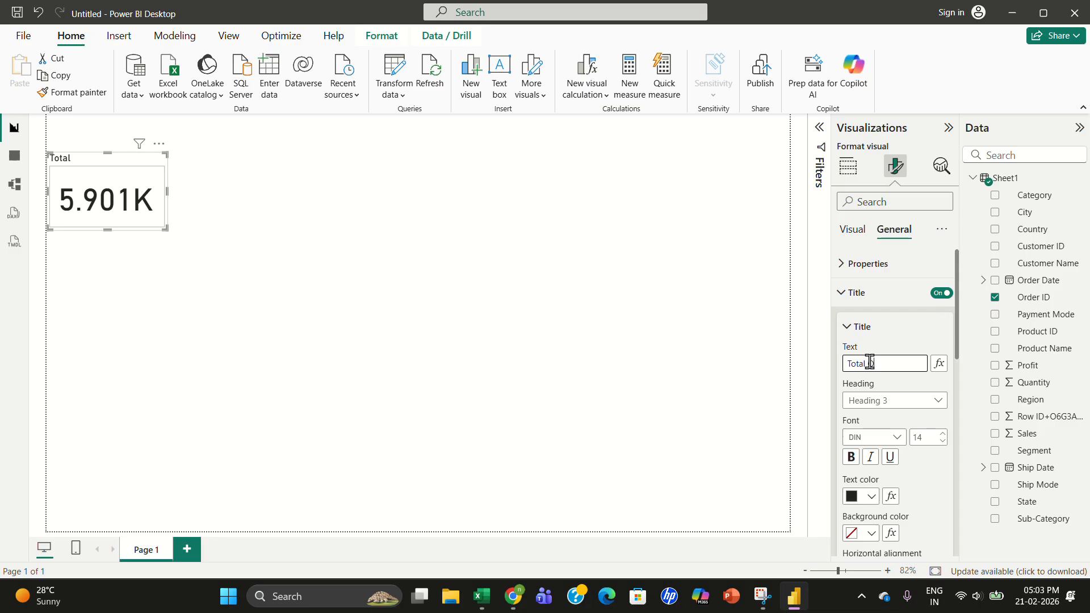
text(l Orders)
text(ID)
key(BackSpace)
text(Count)
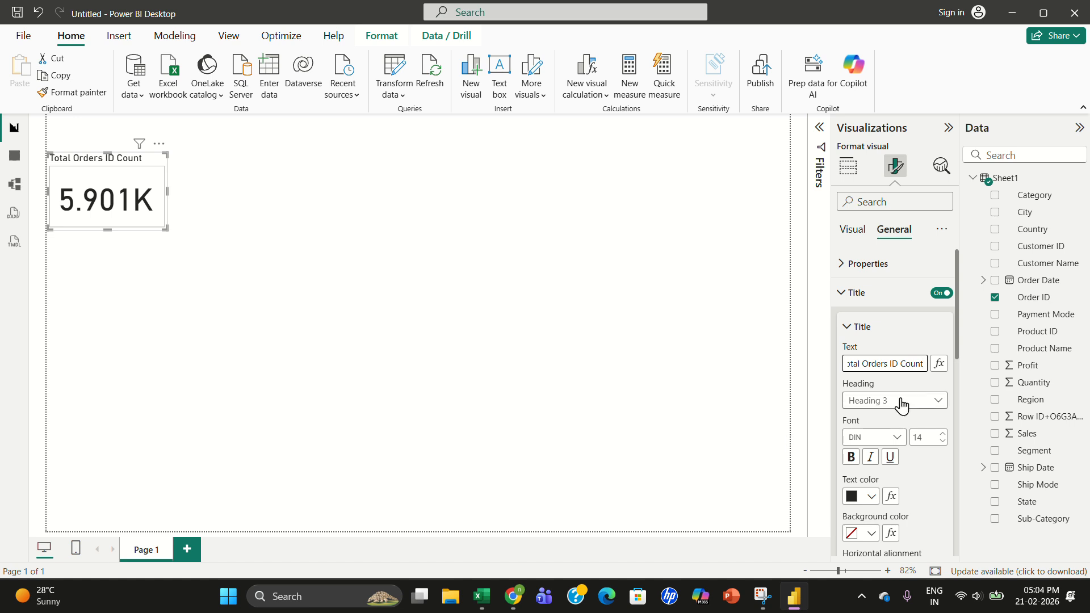
- Set the title font size to 12 and make the title bold
click(943, 433)
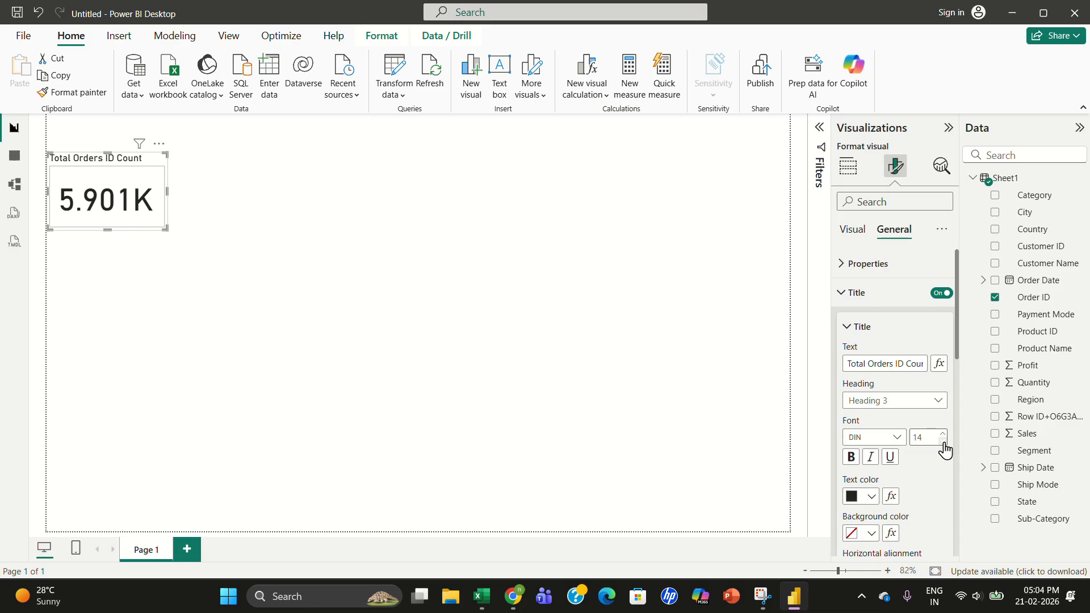
click(943, 443)
click(943, 443)
click(943, 444)
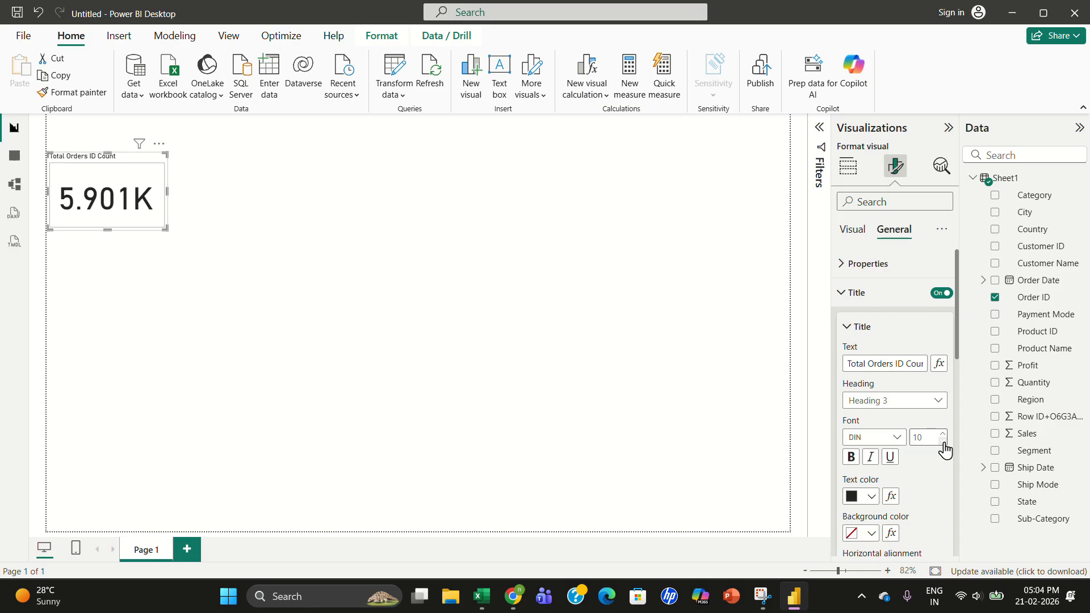
click(942, 443)
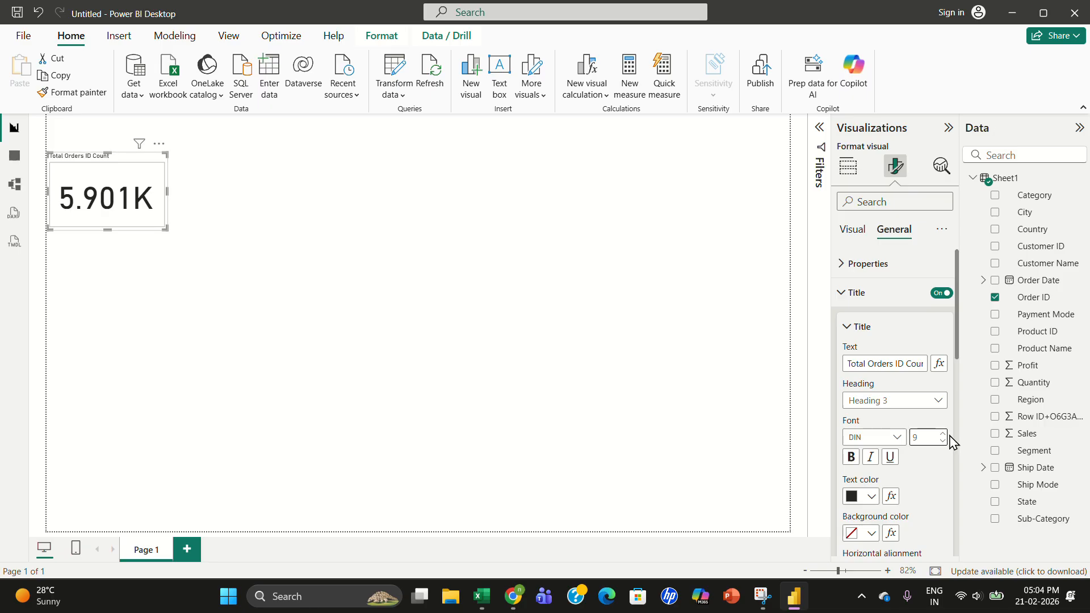
click(943, 434)
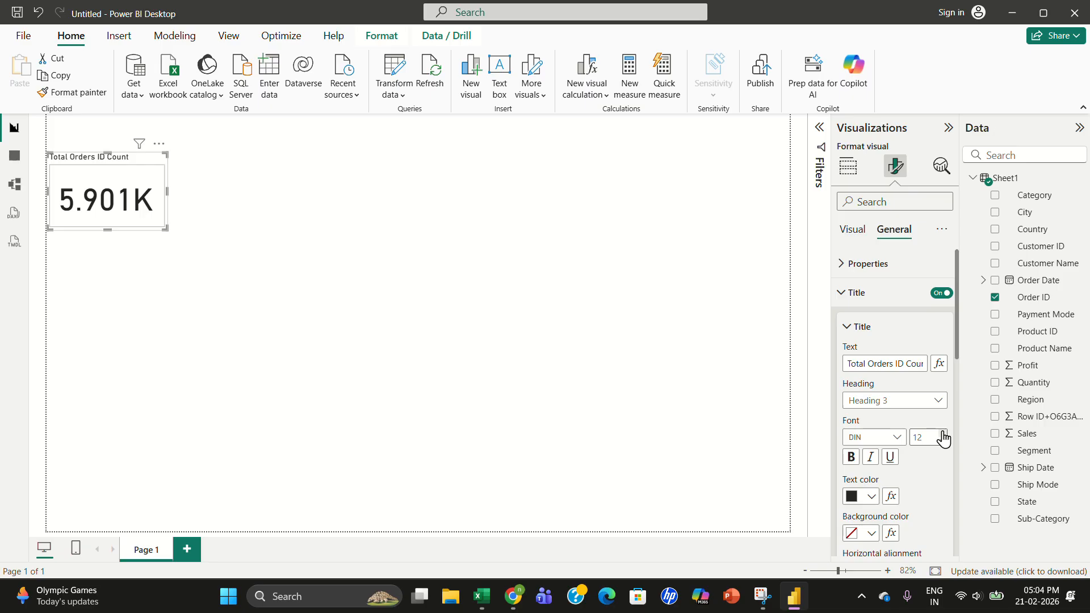
click(852, 458)
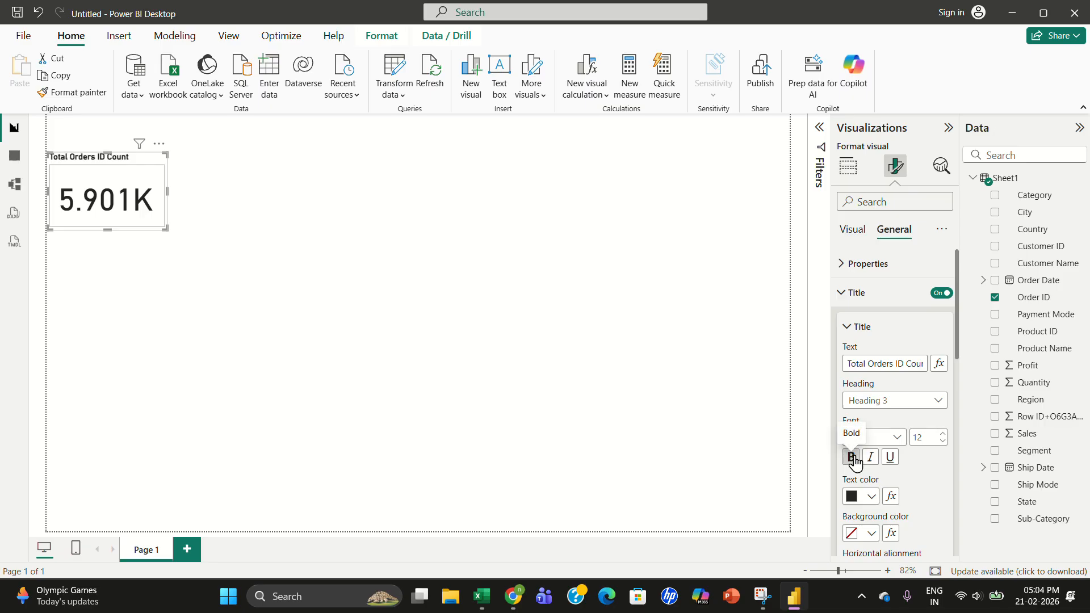
click(853, 459)
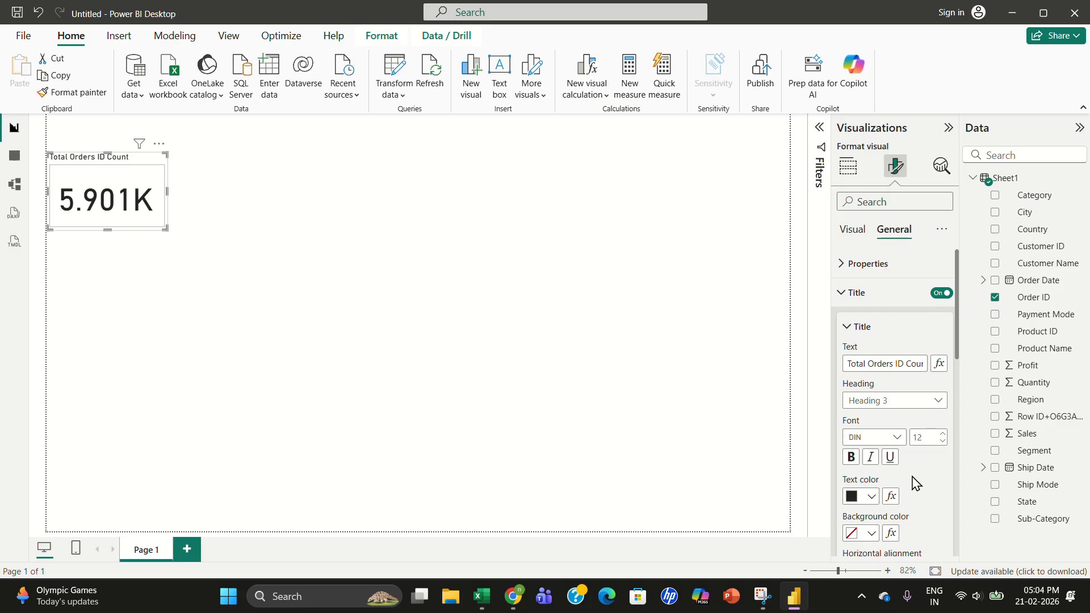
- Set the title text color to black
click(867, 498)
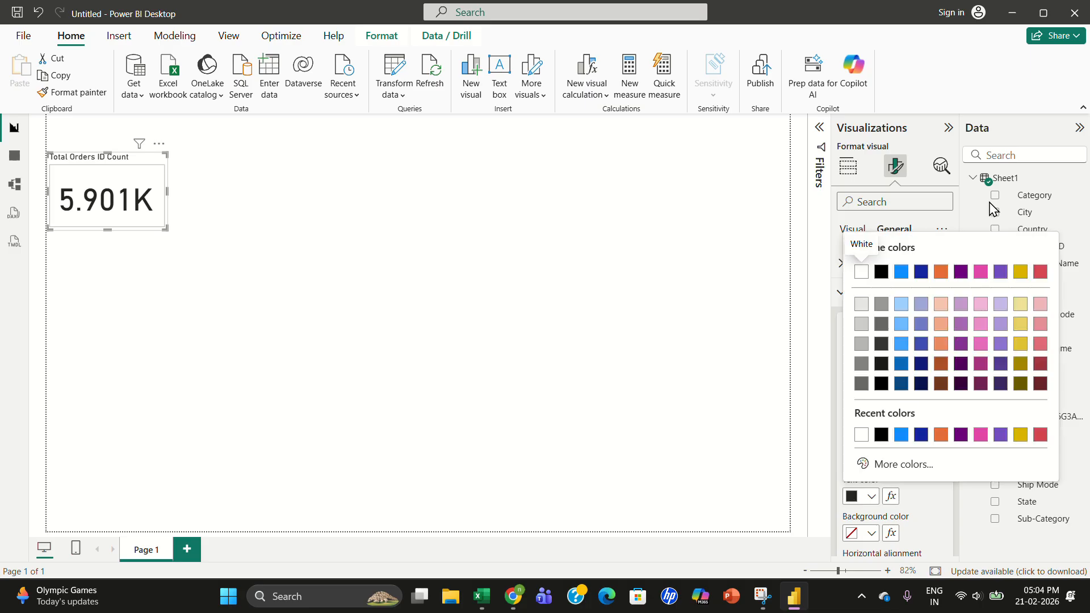
click(902, 274)
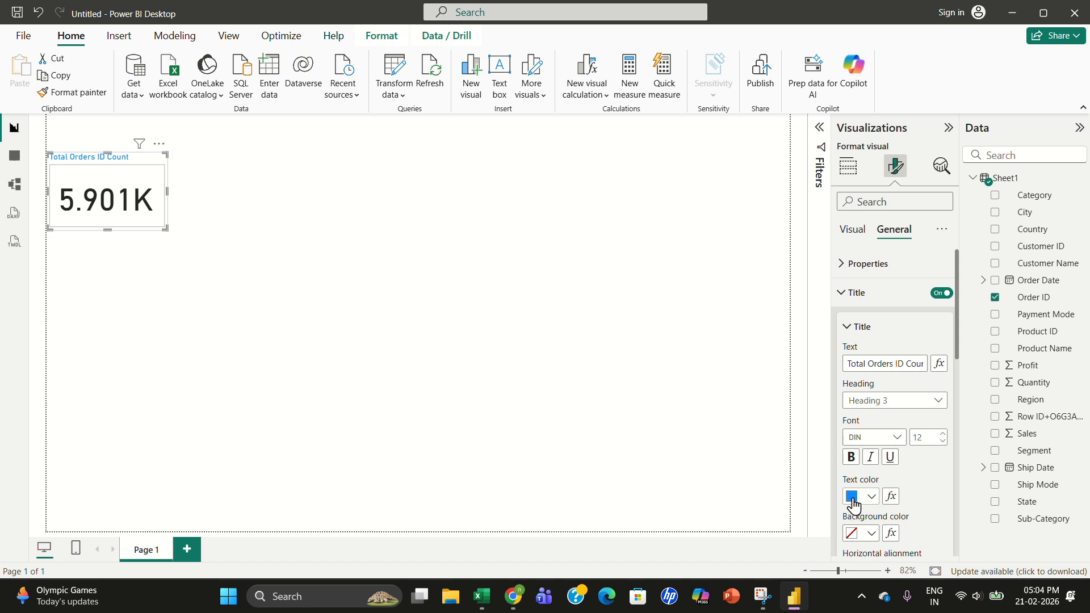
click(852, 496)
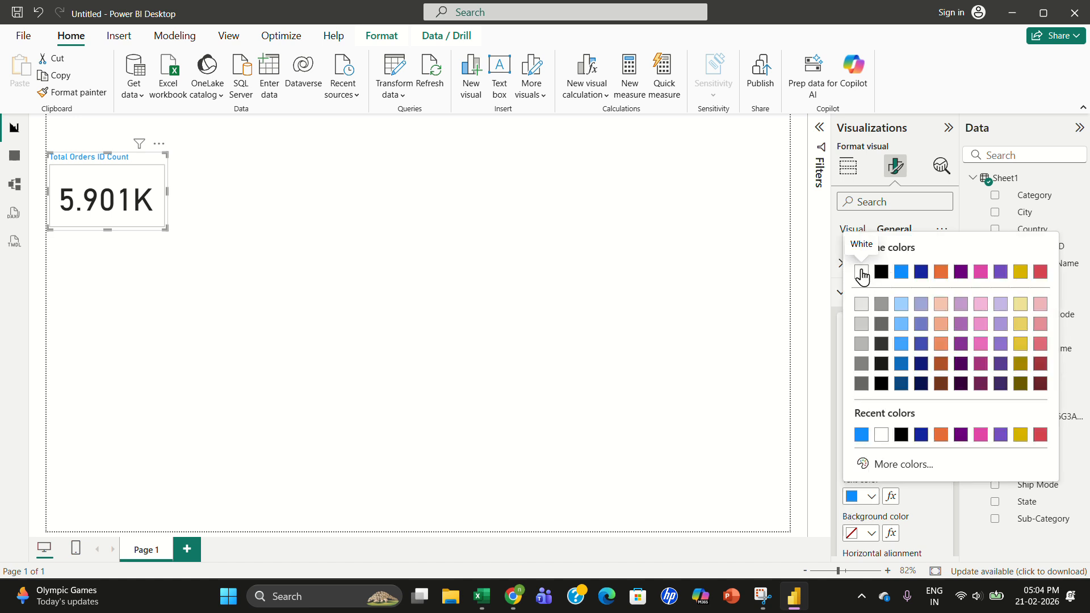
click(879, 274)
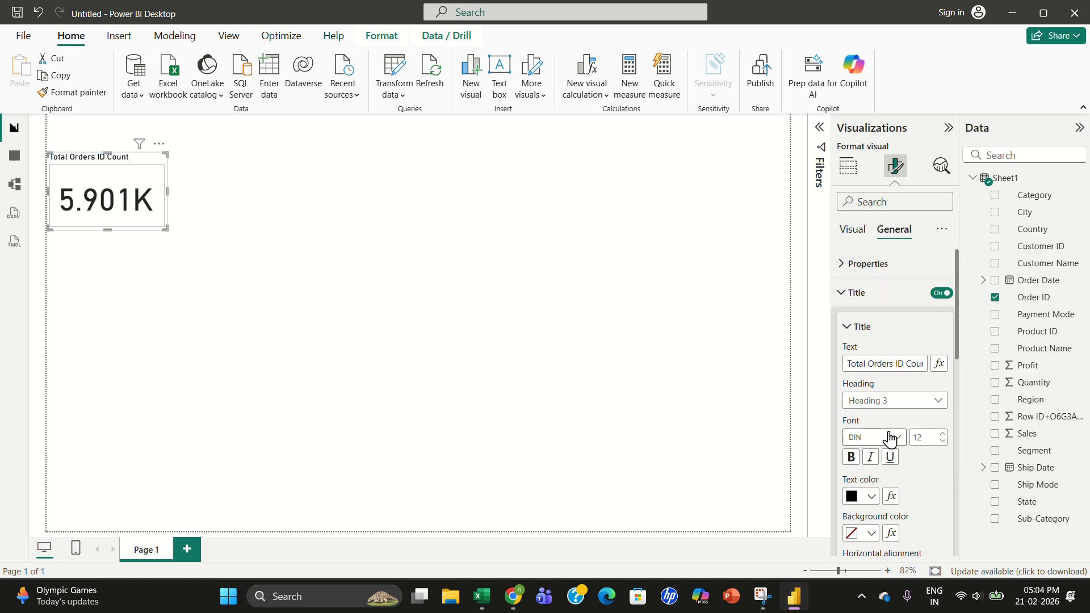
drag(960, 349, 967, 482)
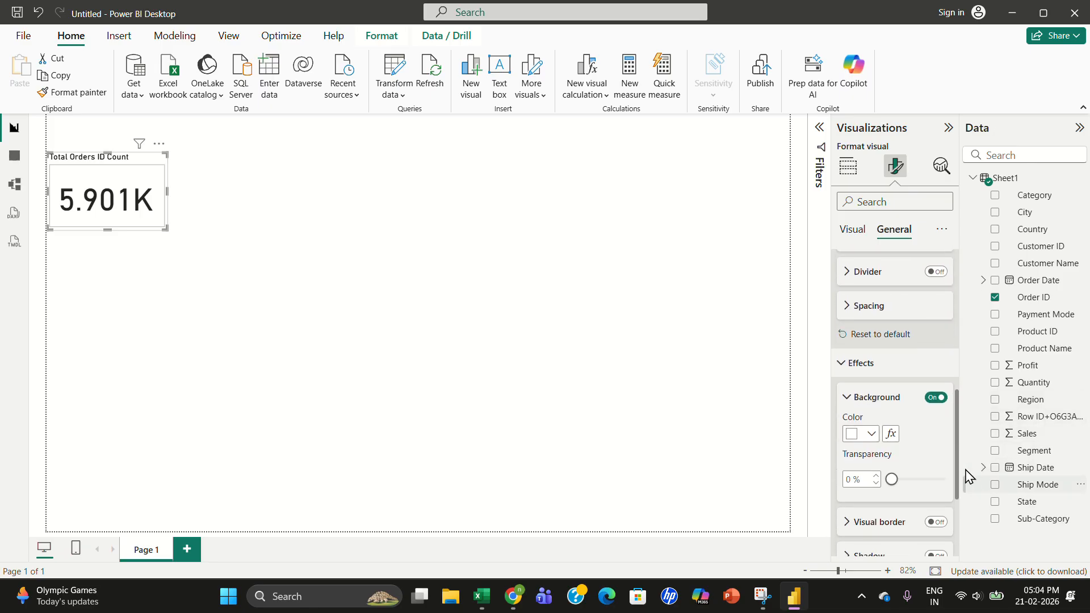
mouse_move(896, 486)
mouse_down()
mouse_move(927, 487)
mouse_move(880, 485)
mouse_up()
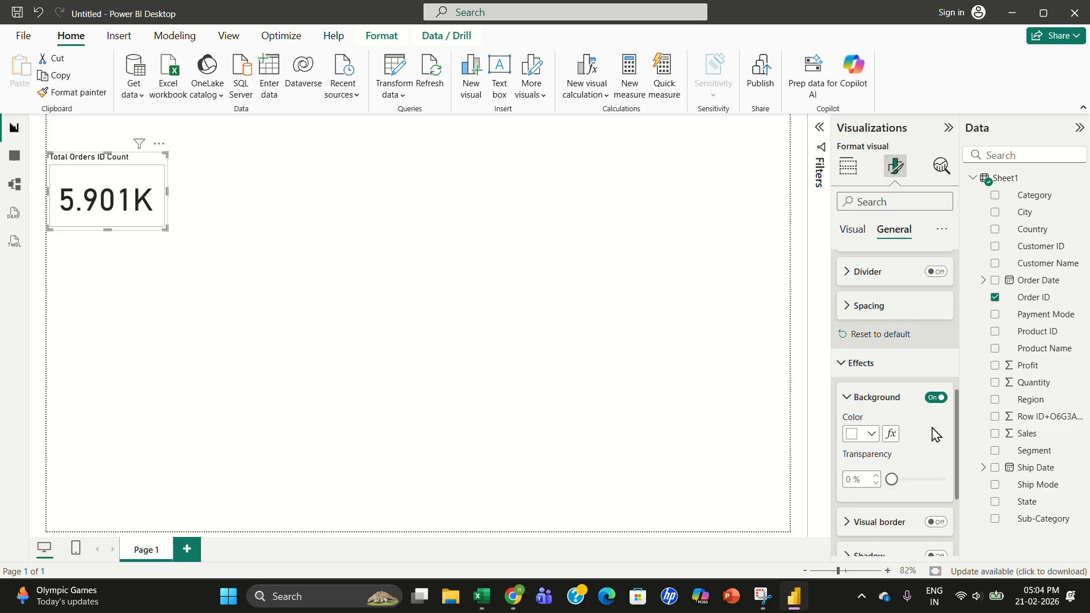
click(935, 397)
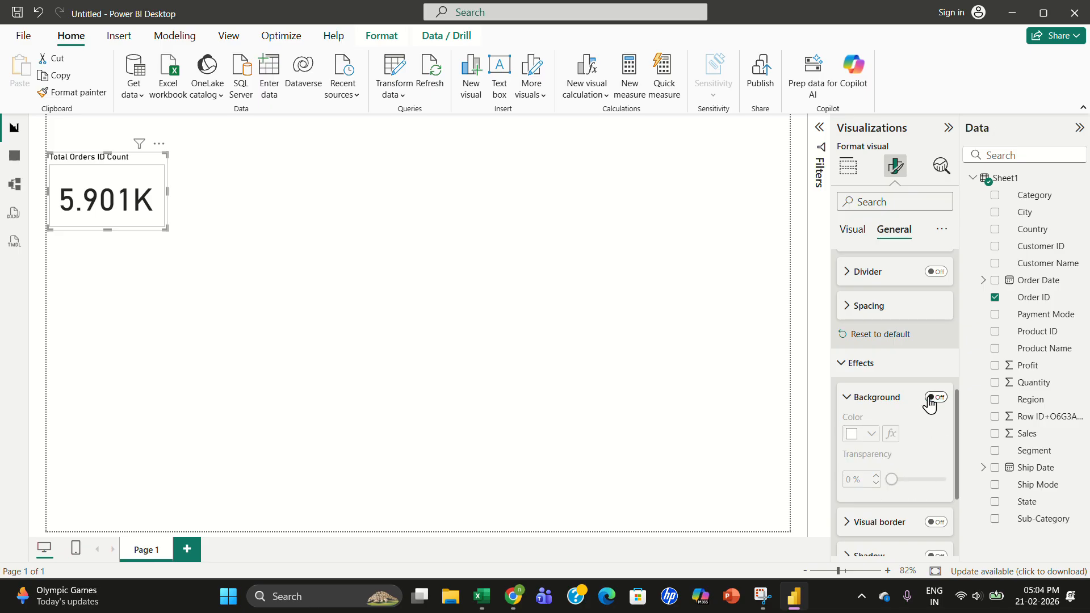
click(934, 397)
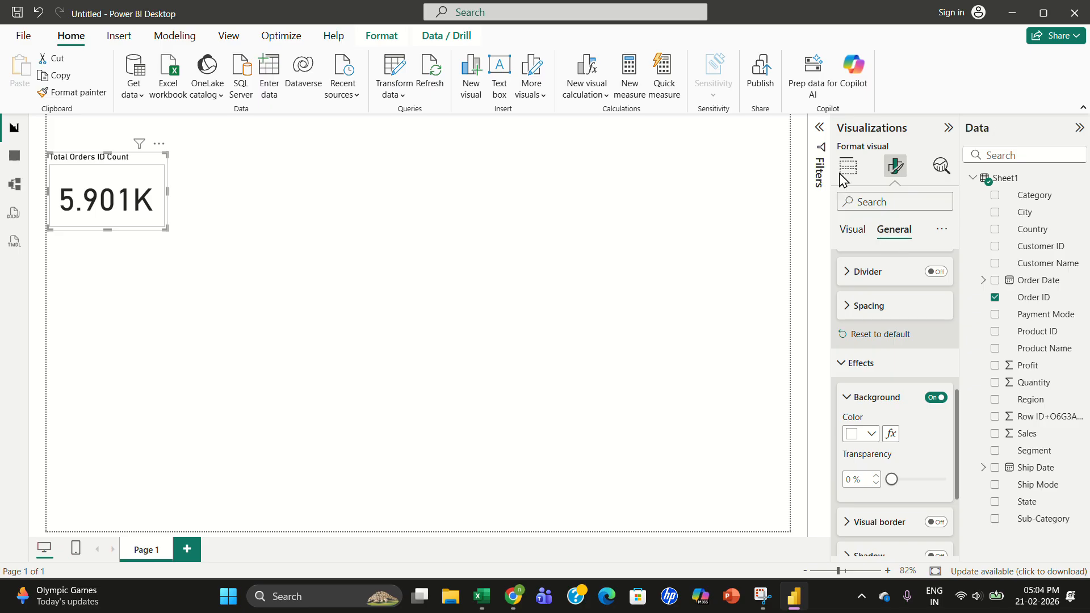
- Set the report page's canvas background image to blue bg.jpg with 0 % transparency
click(721, 289)
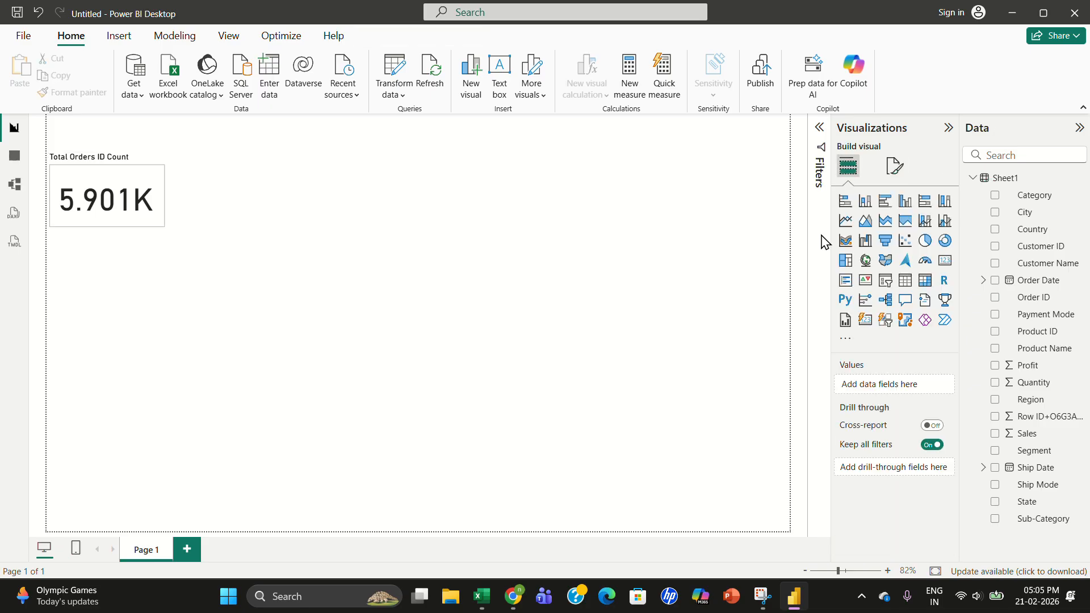
click(893, 178)
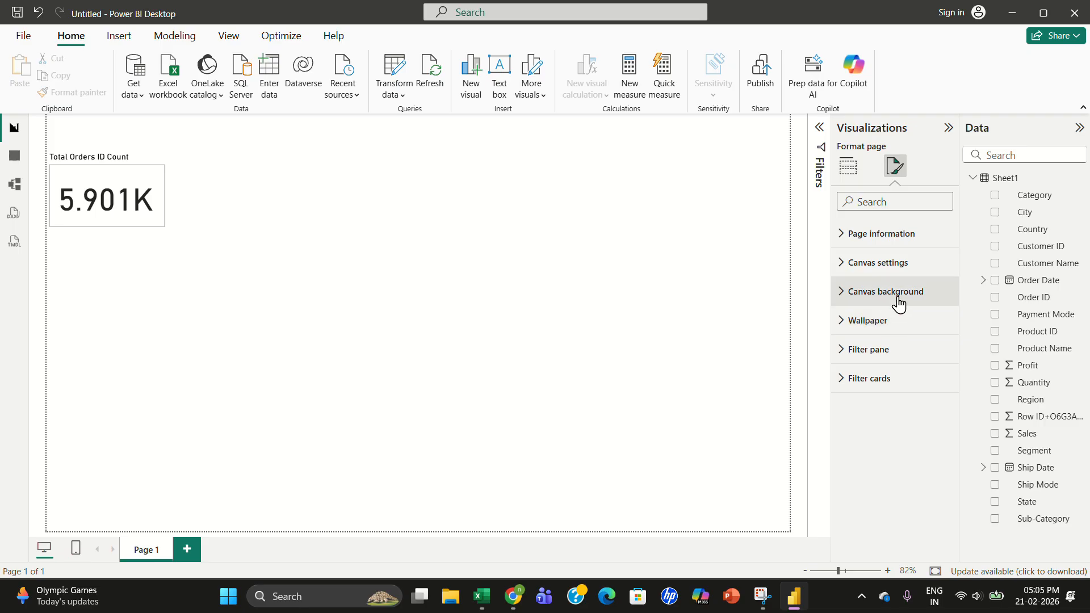
click(864, 305)
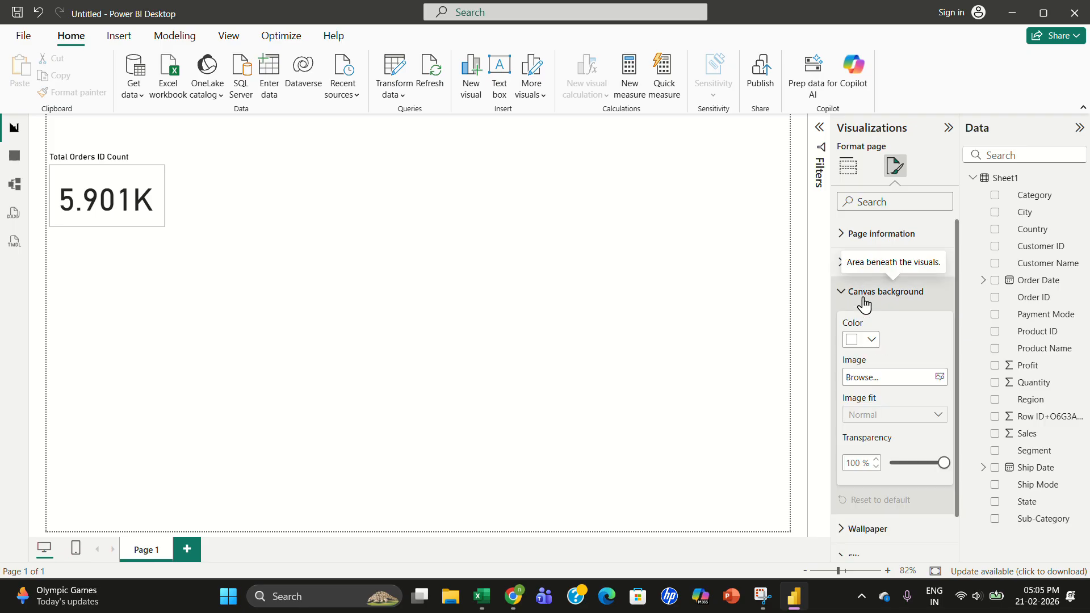
click(941, 378)
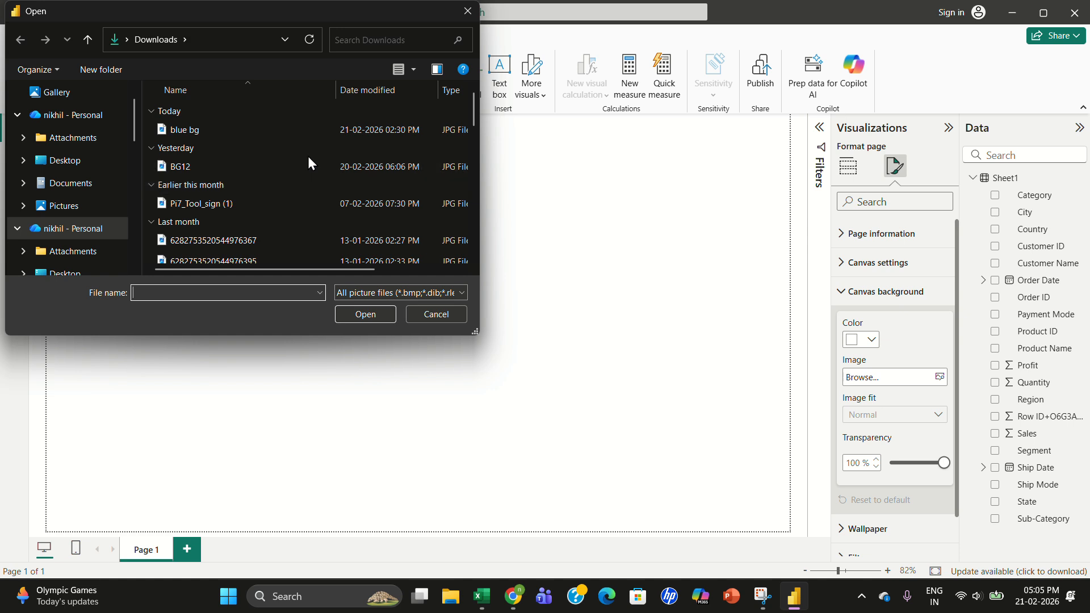
double_click(277, 130)
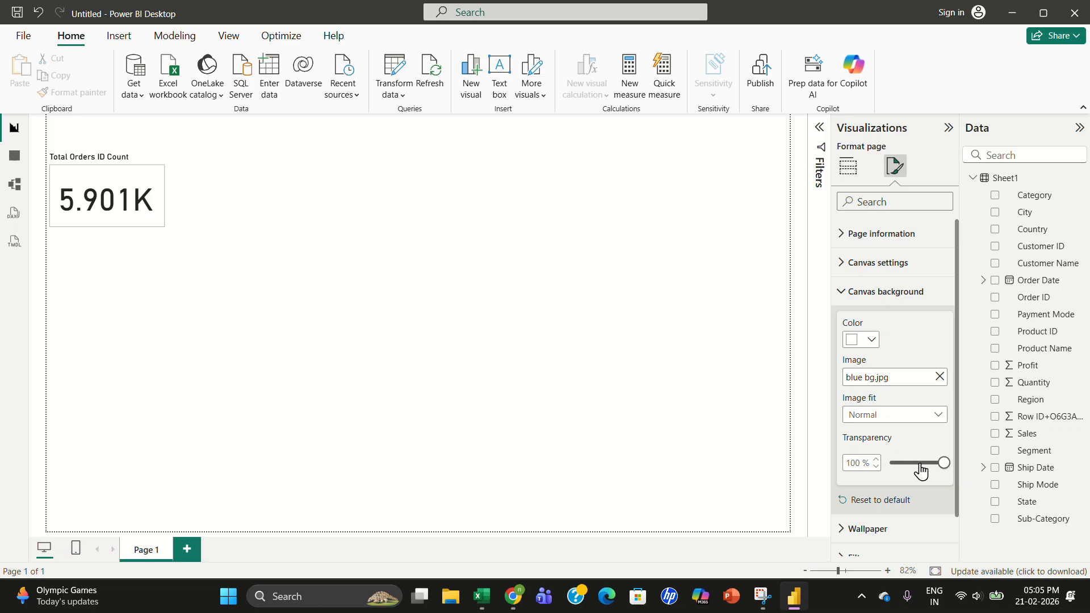
drag(945, 465, 883, 471)
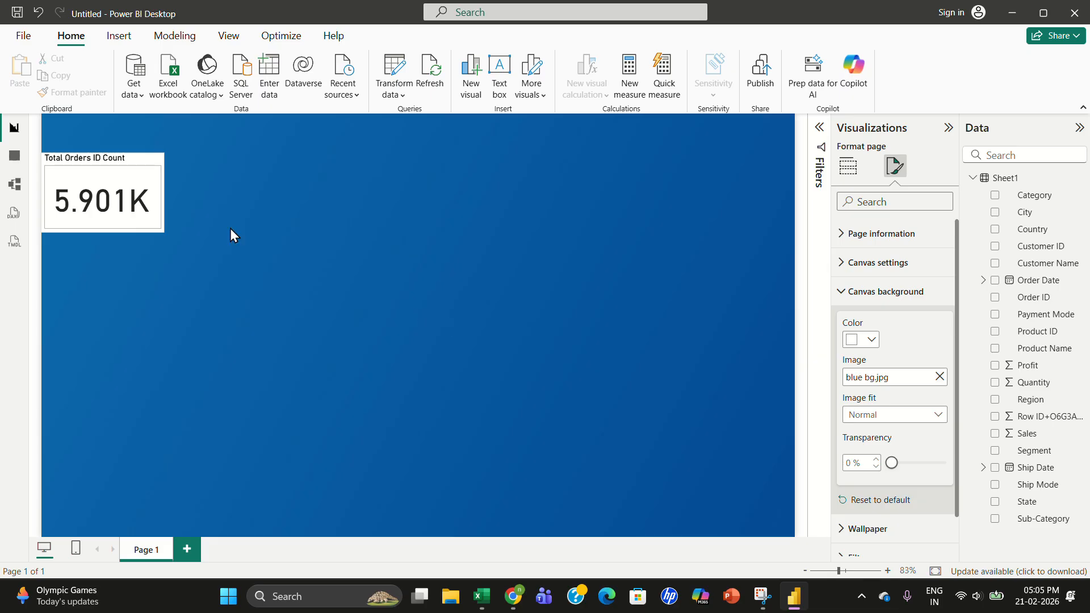
- Move the card slightly toward the top-left and review its Callout values and Layout settings
mouse_move(113, 183)
mouse_down()
mouse_move(136, 177)
mouse_move(126, 171)
mouse_up()
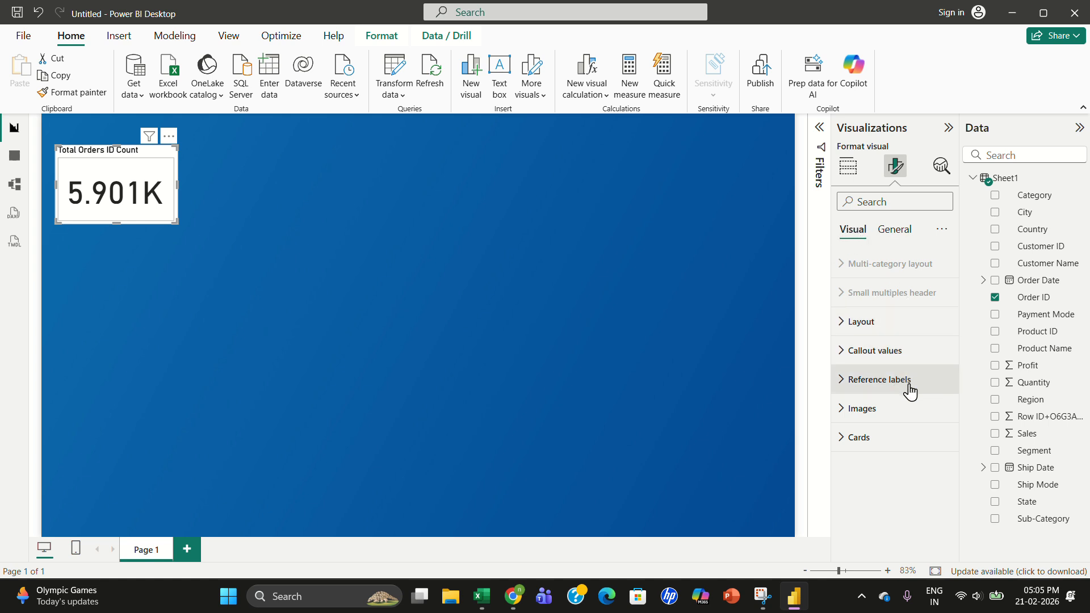
click(871, 362)
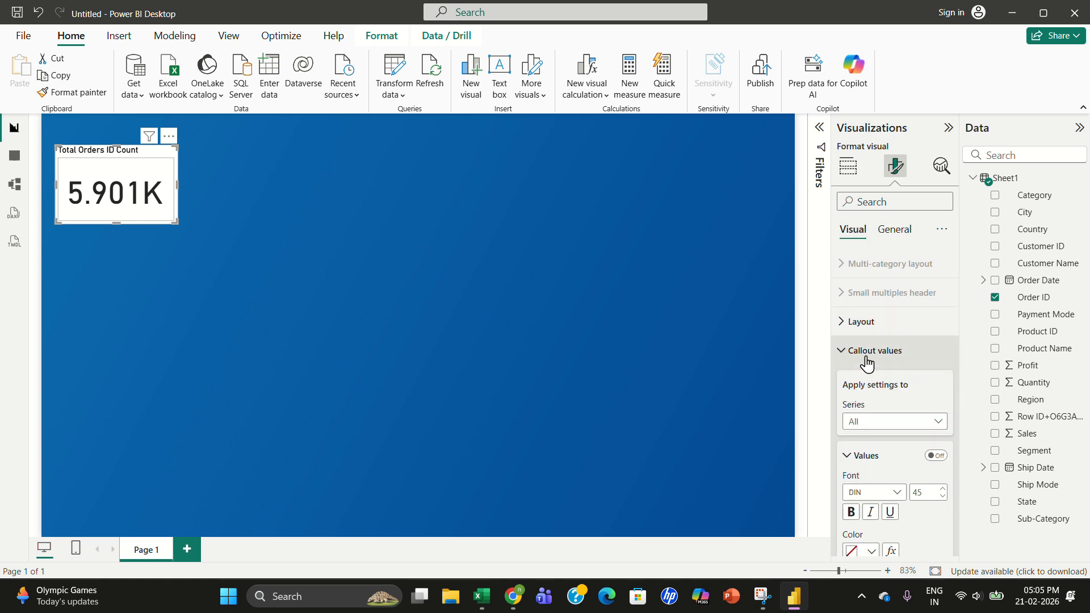
click(897, 332)
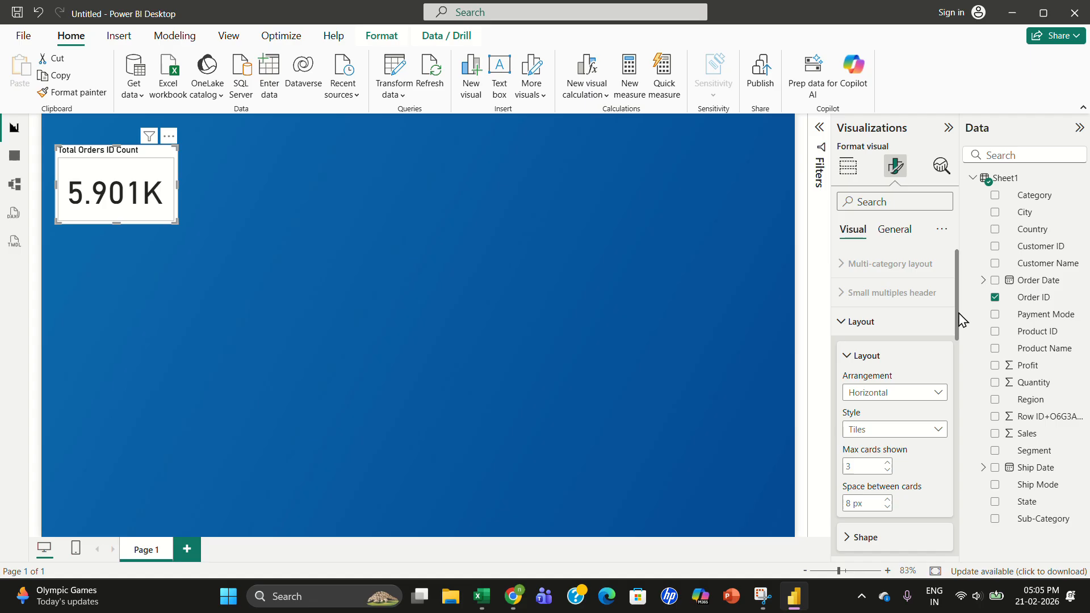
scroll(960, 376, down, 5)
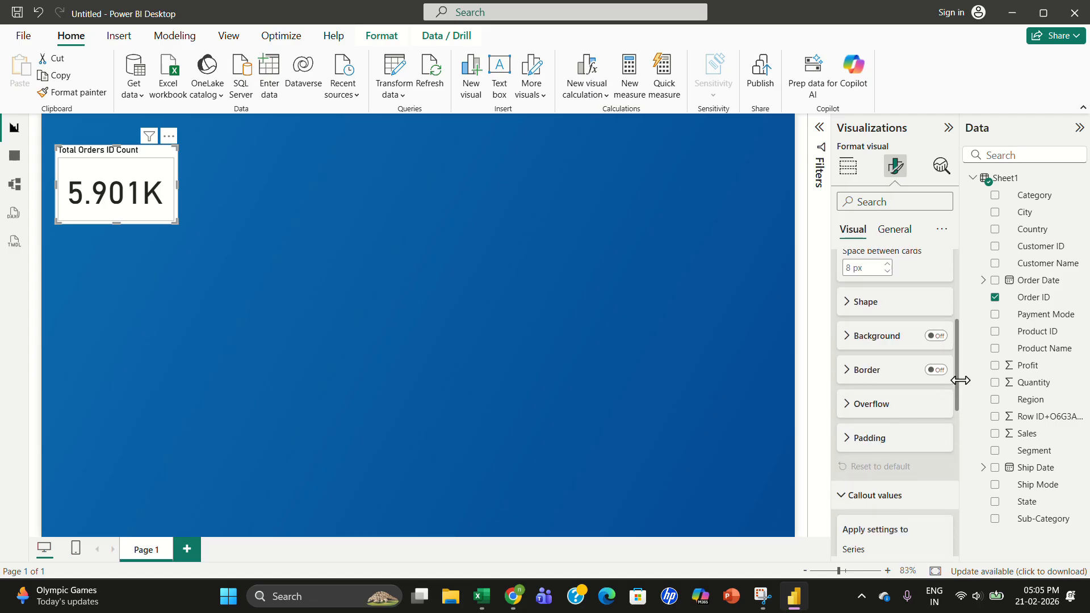
drag(960, 394, 967, 540)
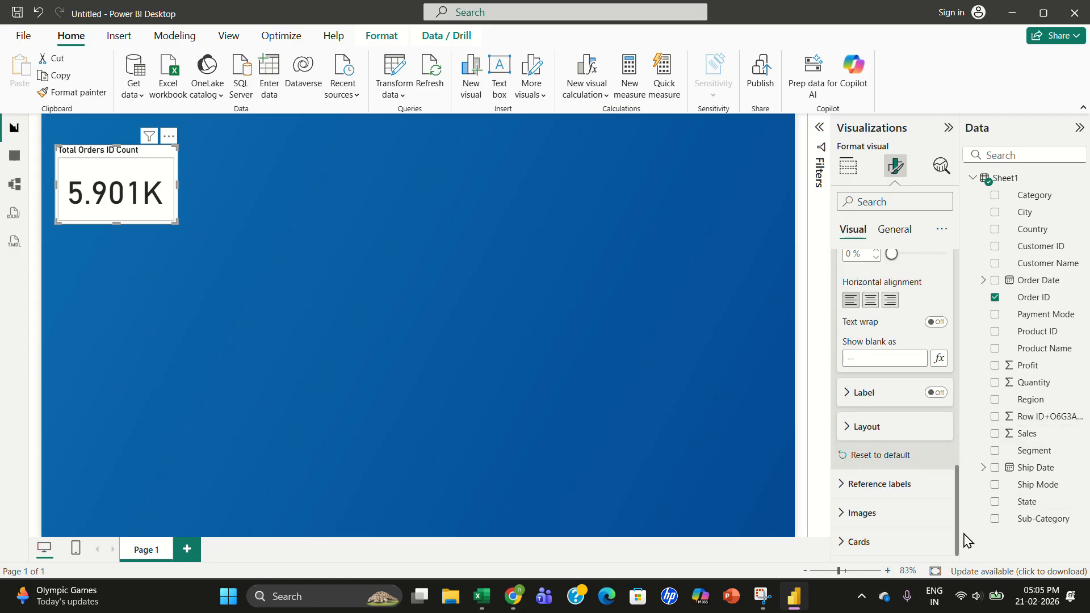
click(896, 240)
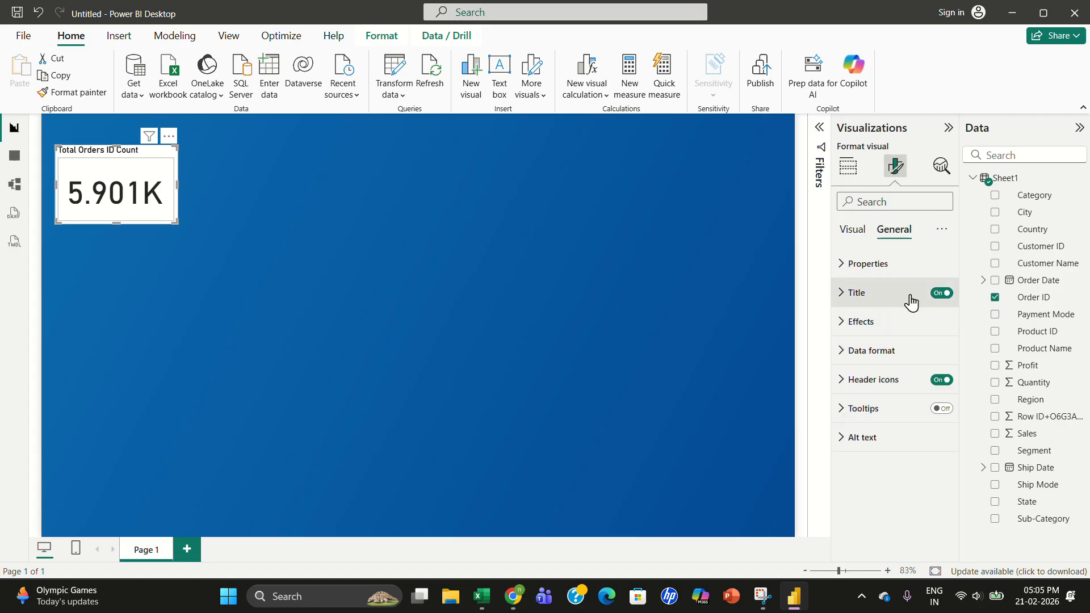
- Set the card's background effect color to blue with 100 % transparency
click(871, 328)
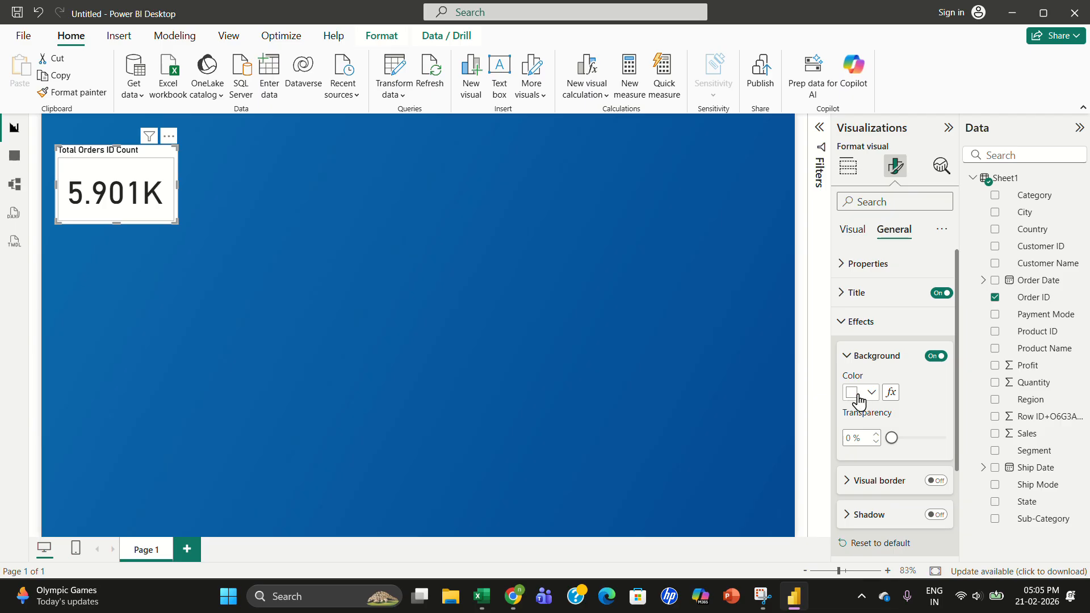
click(943, 440)
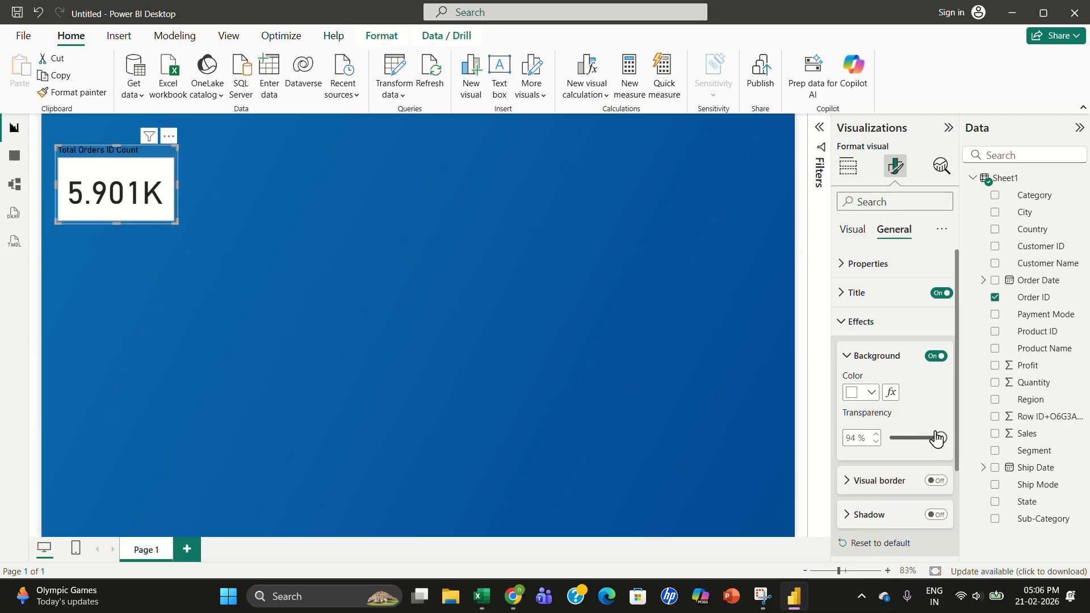
drag(941, 441, 956, 442)
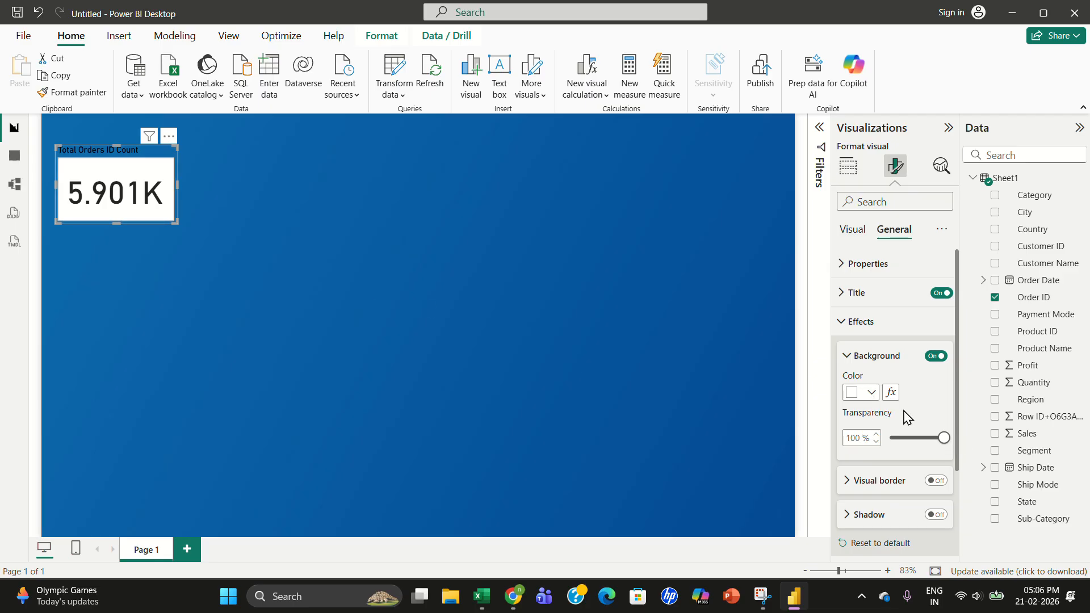
click(934, 356)
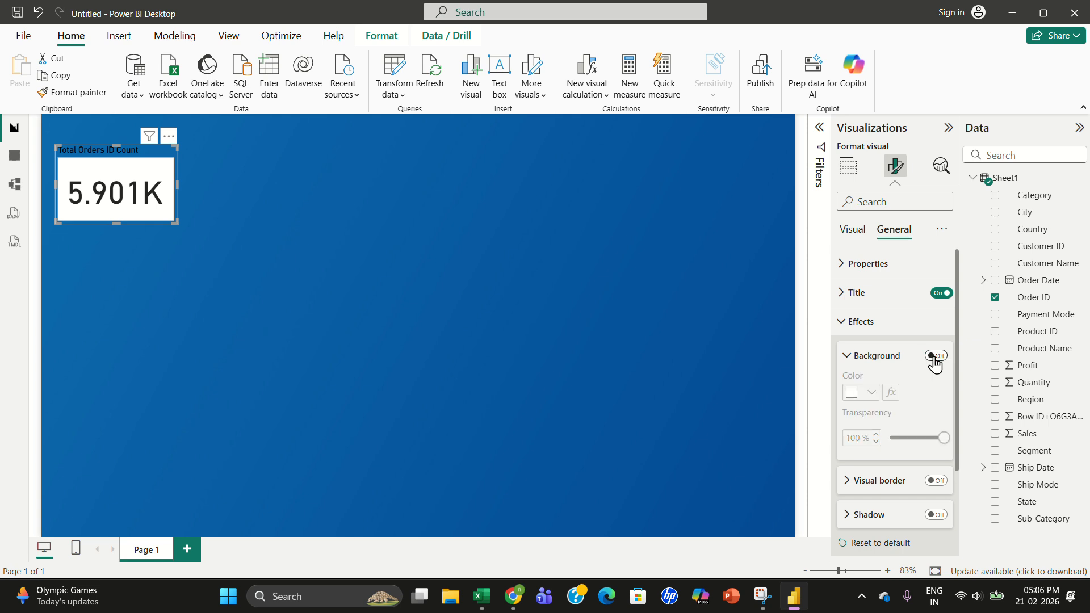
click(934, 358)
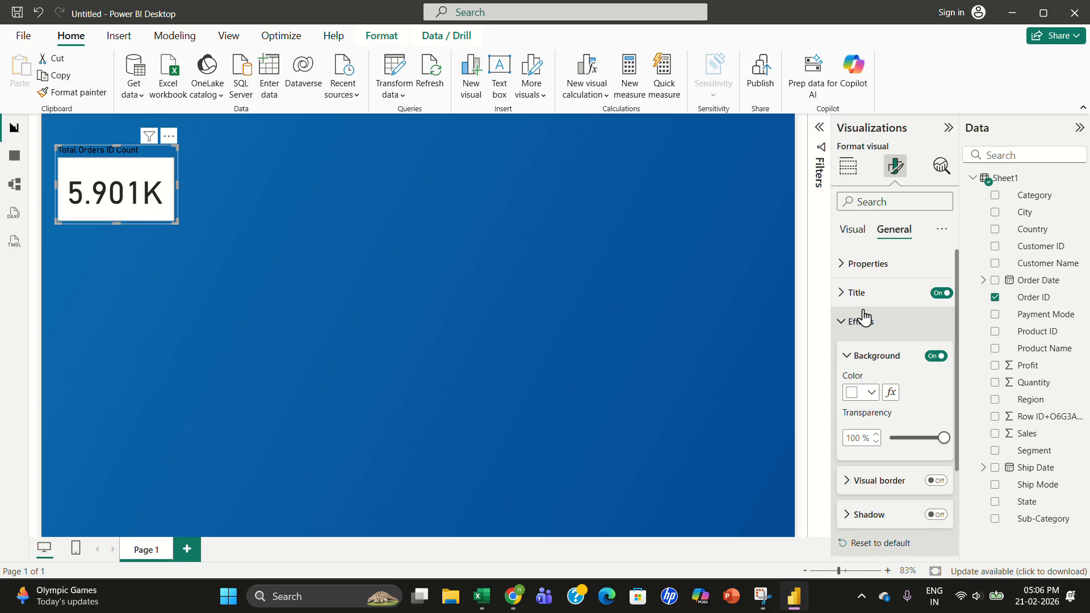
click(851, 392)
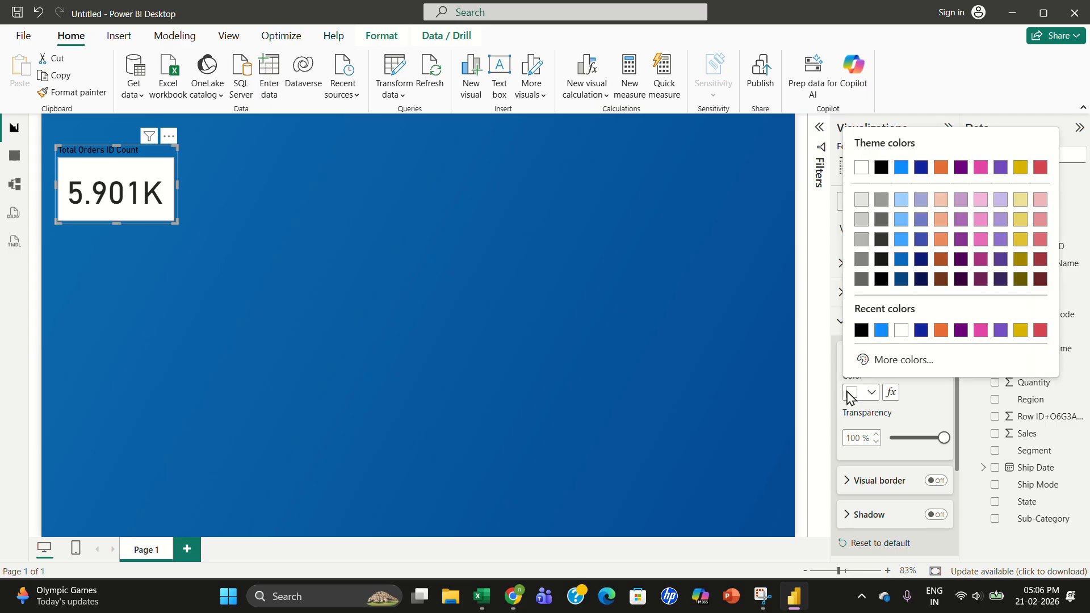
click(901, 168)
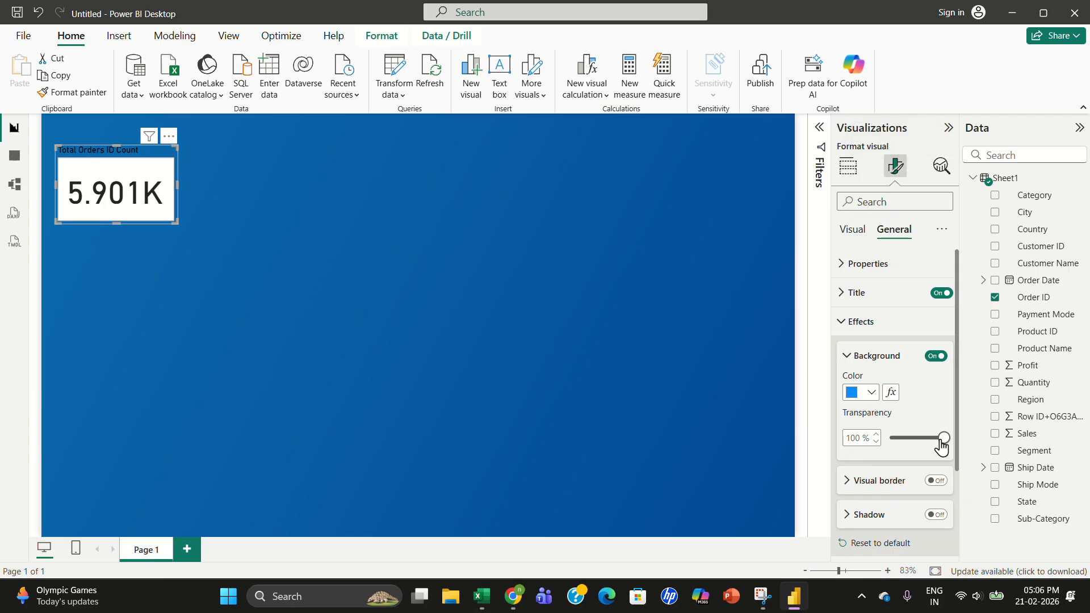
drag(941, 440, 975, 442)
- Set the card title's text color to white and move the card into the canvas's top-left corner
click(880, 300)
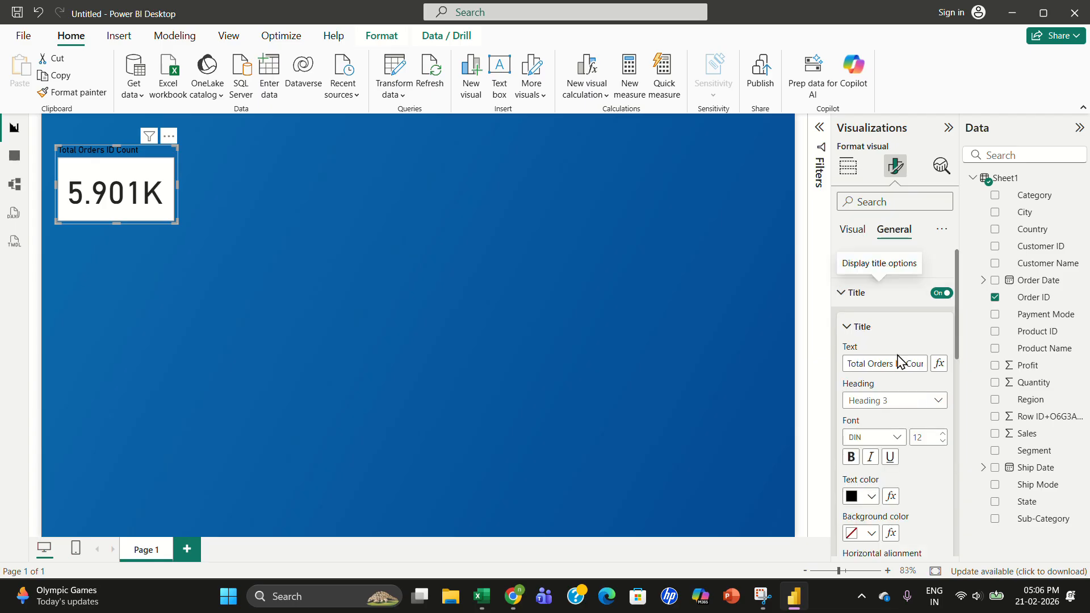
click(856, 503)
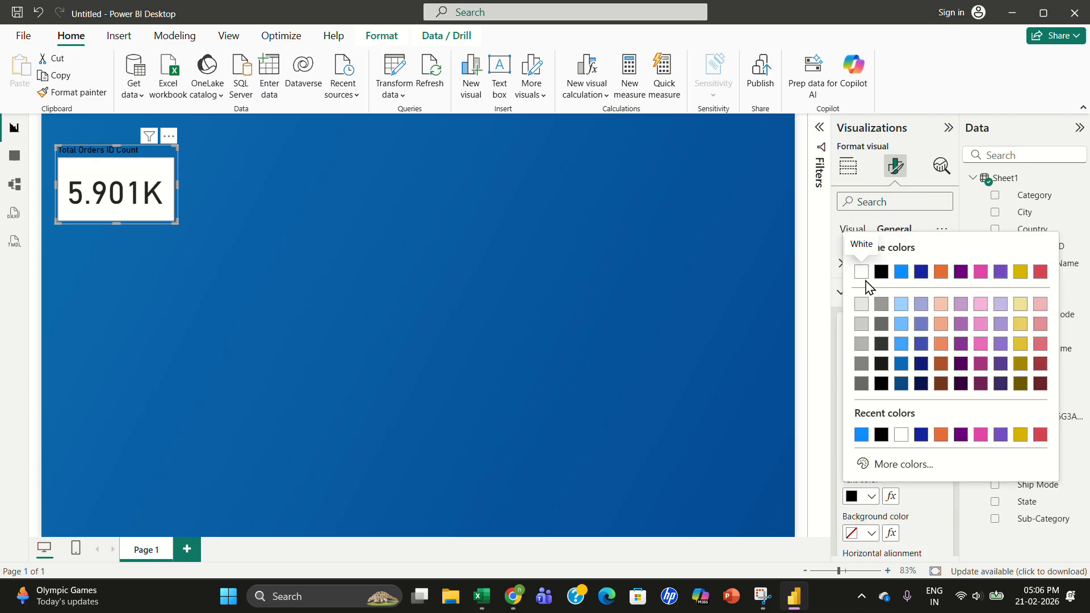
click(862, 274)
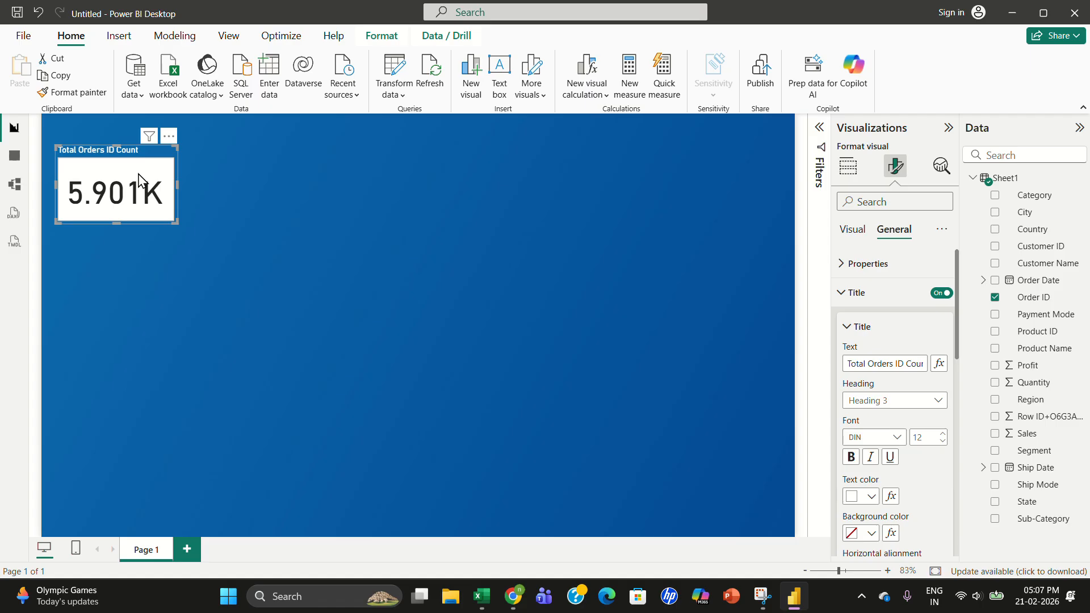
drag(149, 187, 132, 168)
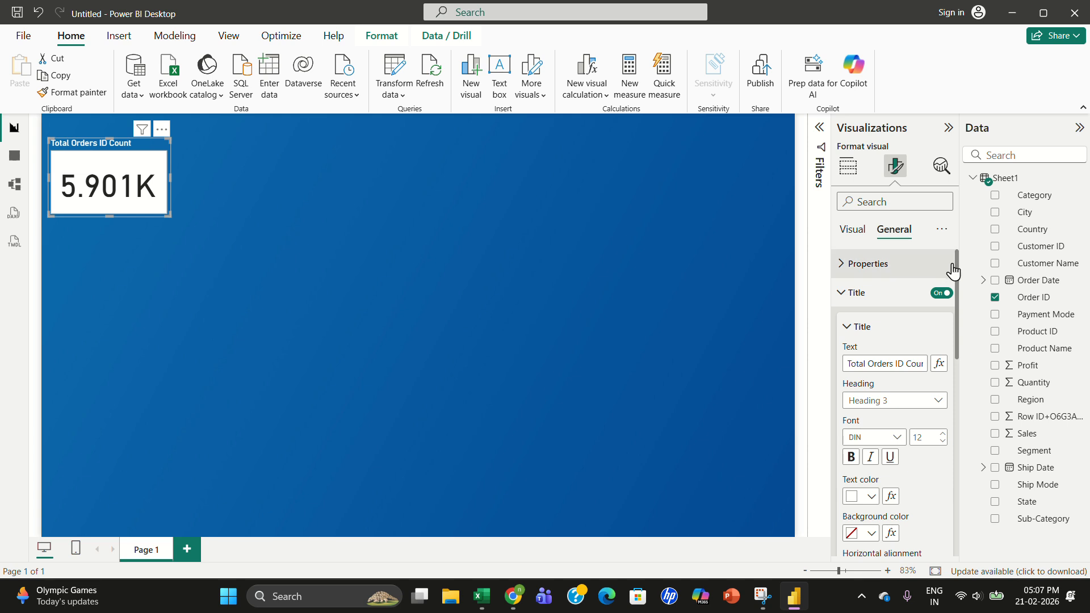
- Set the title spacing between label and value to 10 px
drag(959, 271, 961, 363)
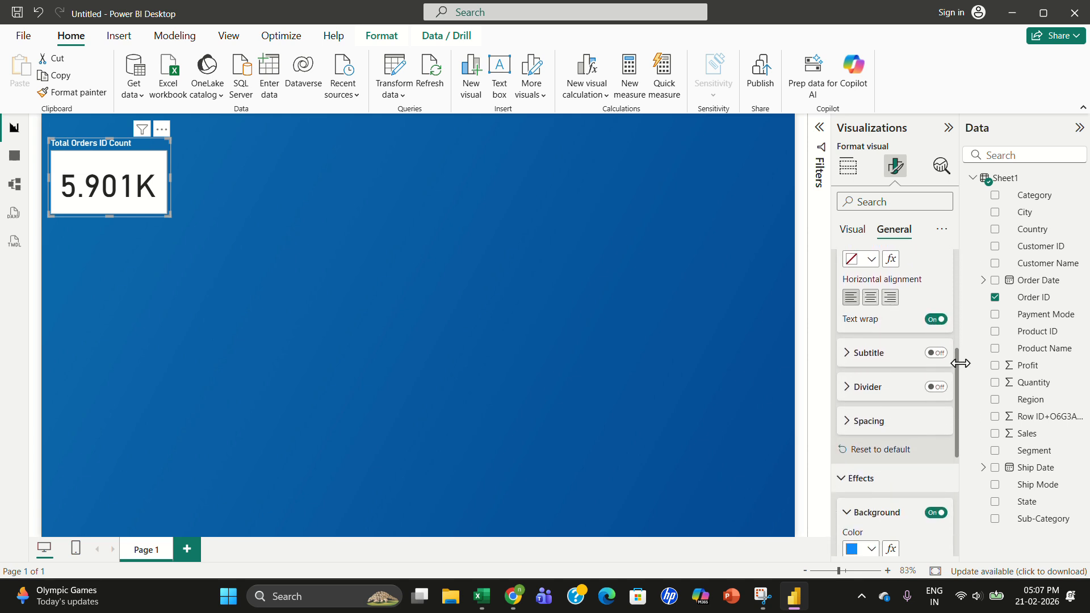
click(874, 420)
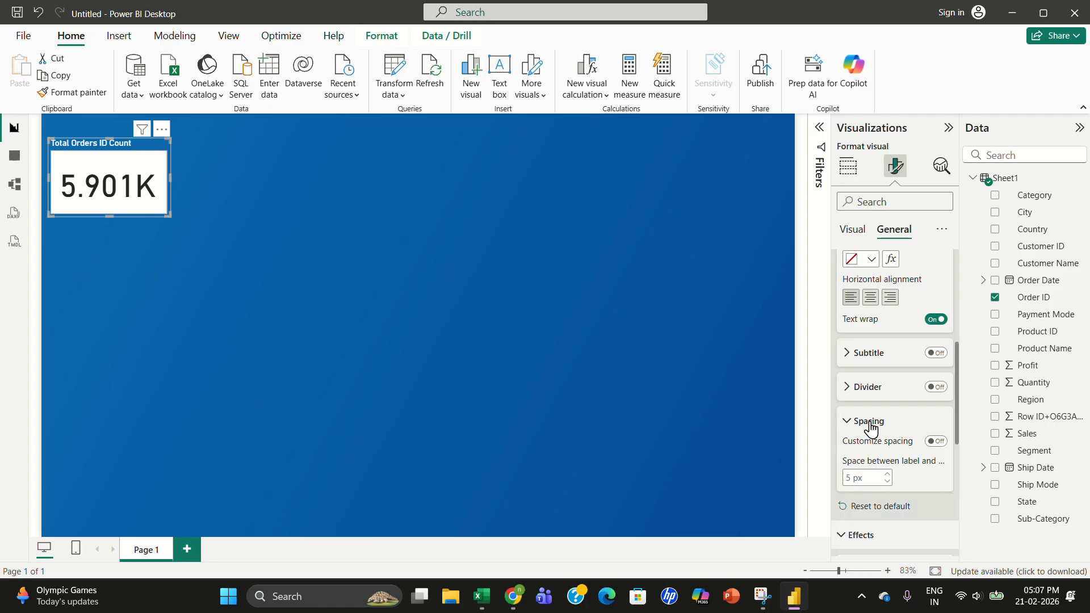
click(887, 476)
click(887, 476)
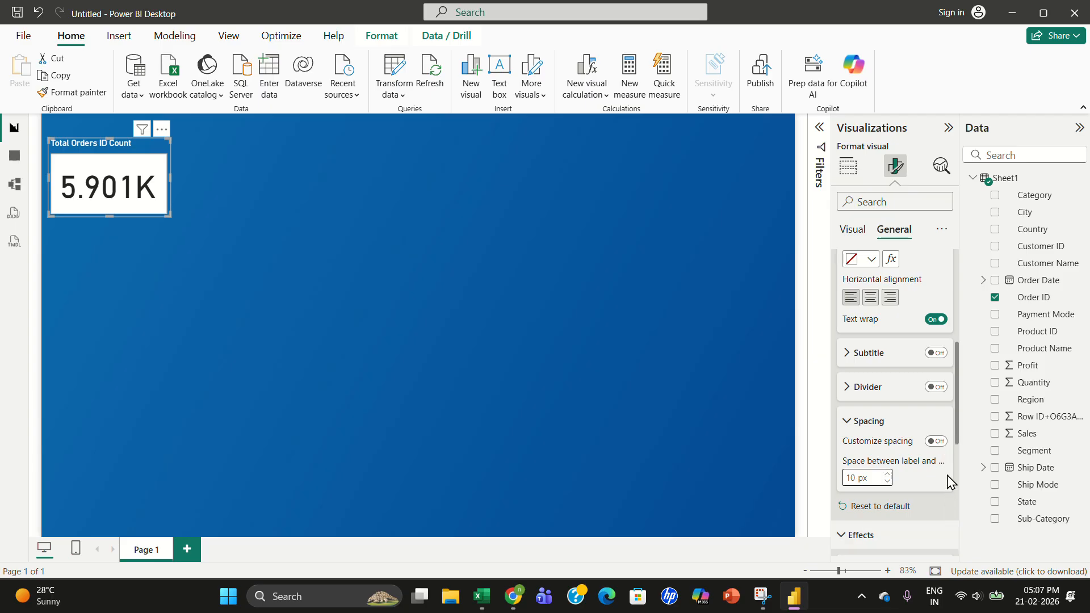
- Turn on the card's visual border and deselect the card
drag(958, 431, 959, 539)
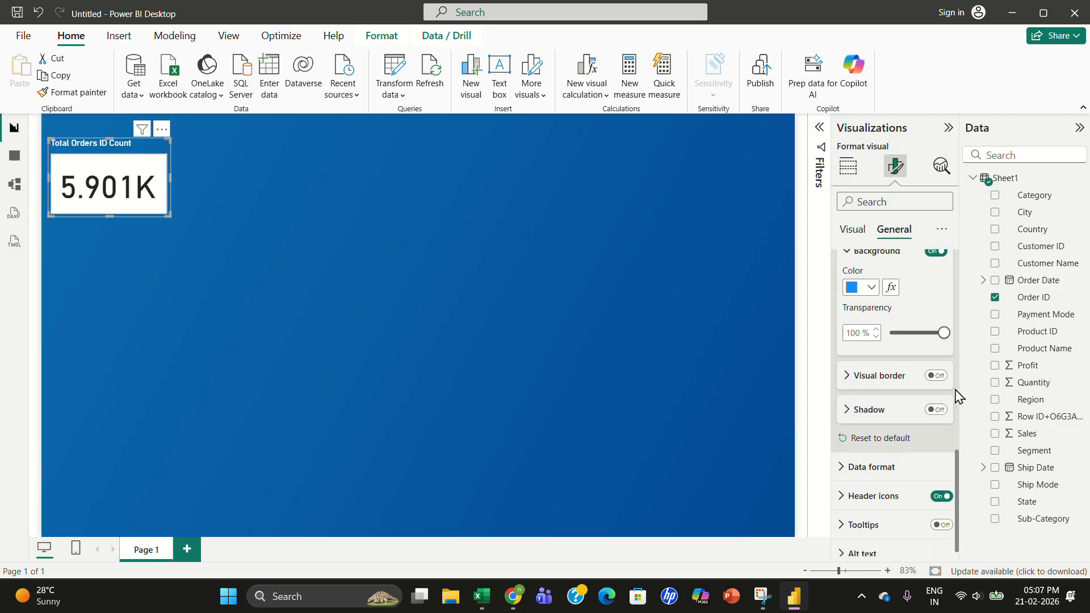
click(935, 377)
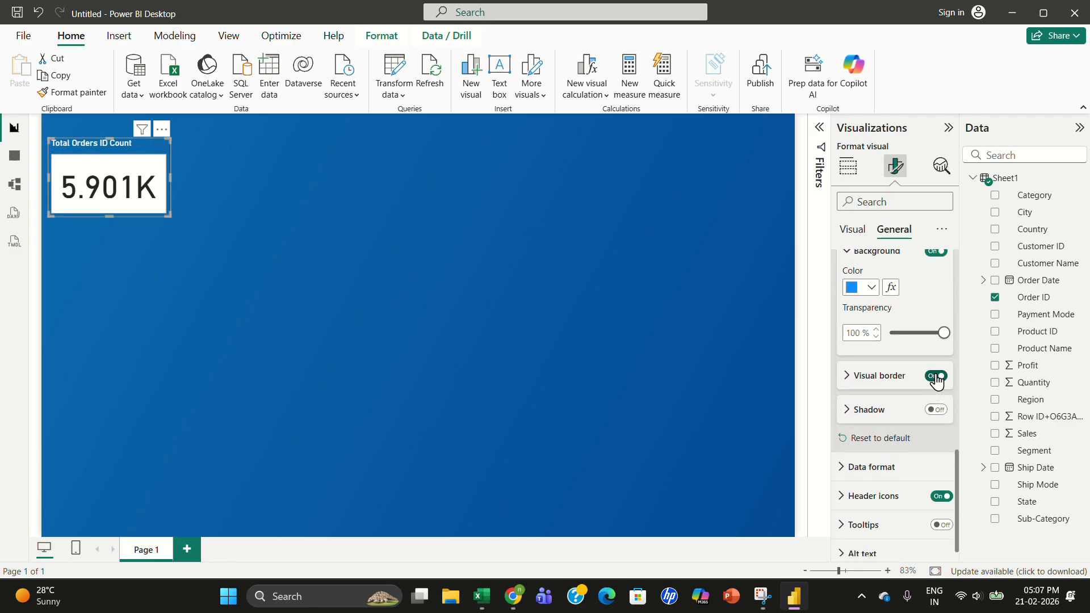
click(936, 411)
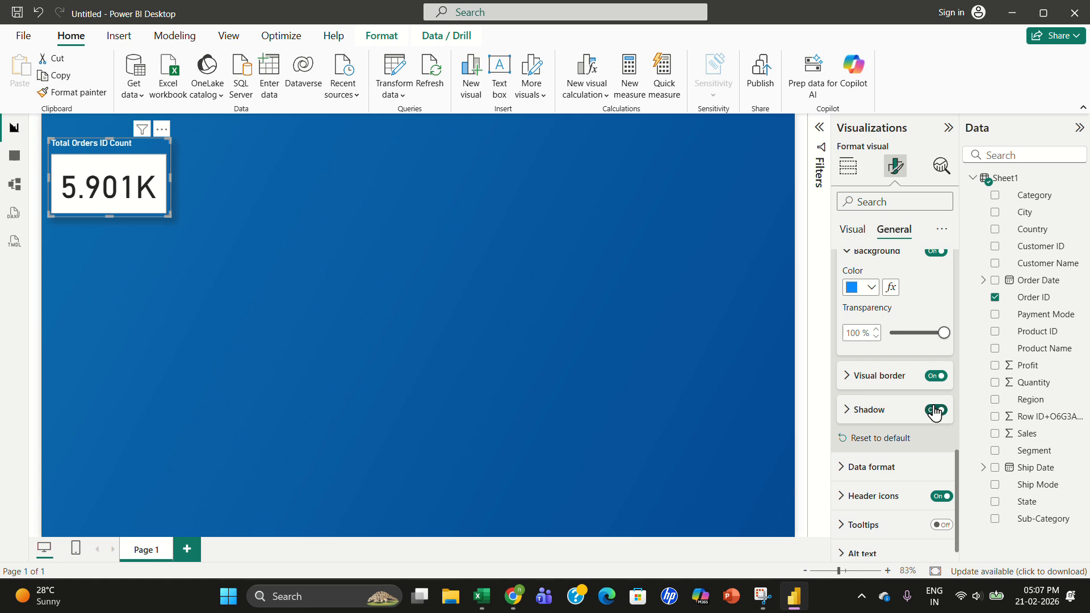
click(935, 411)
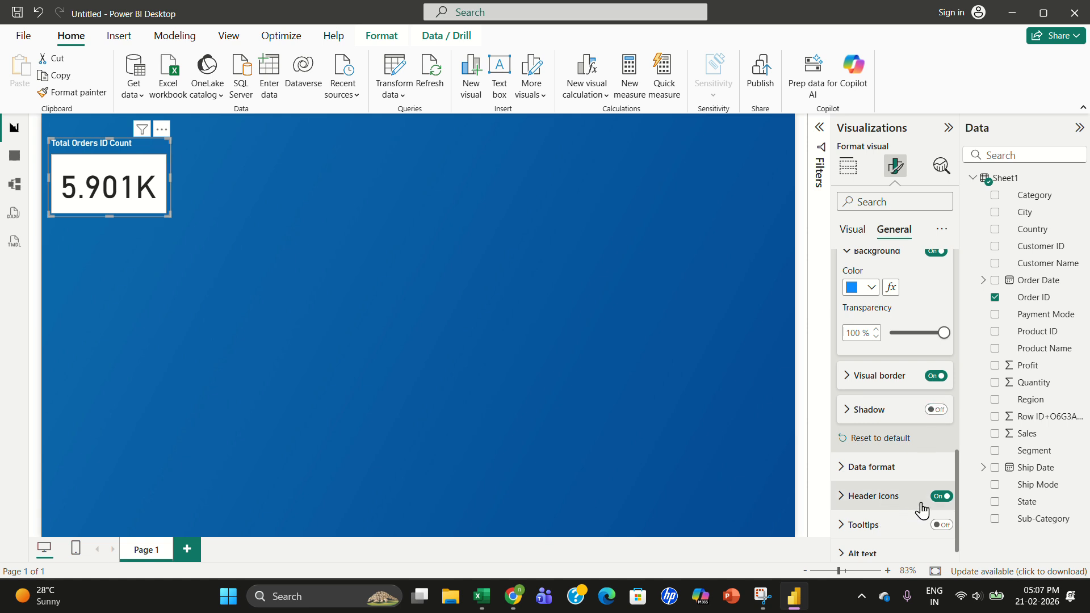
click(941, 498)
click(940, 497)
drag(955, 503, 956, 543)
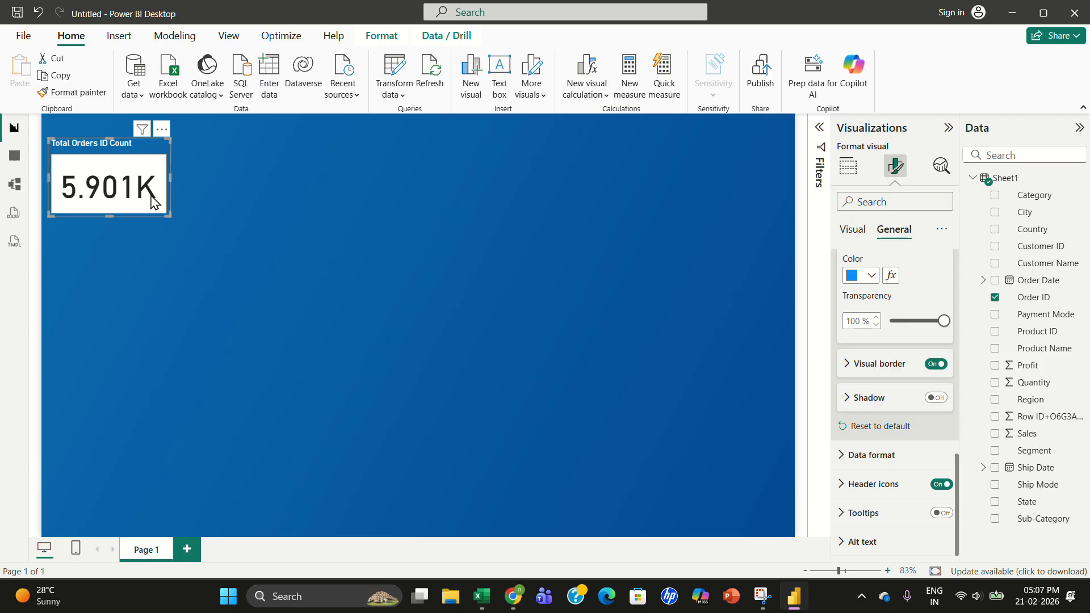
click(236, 194)
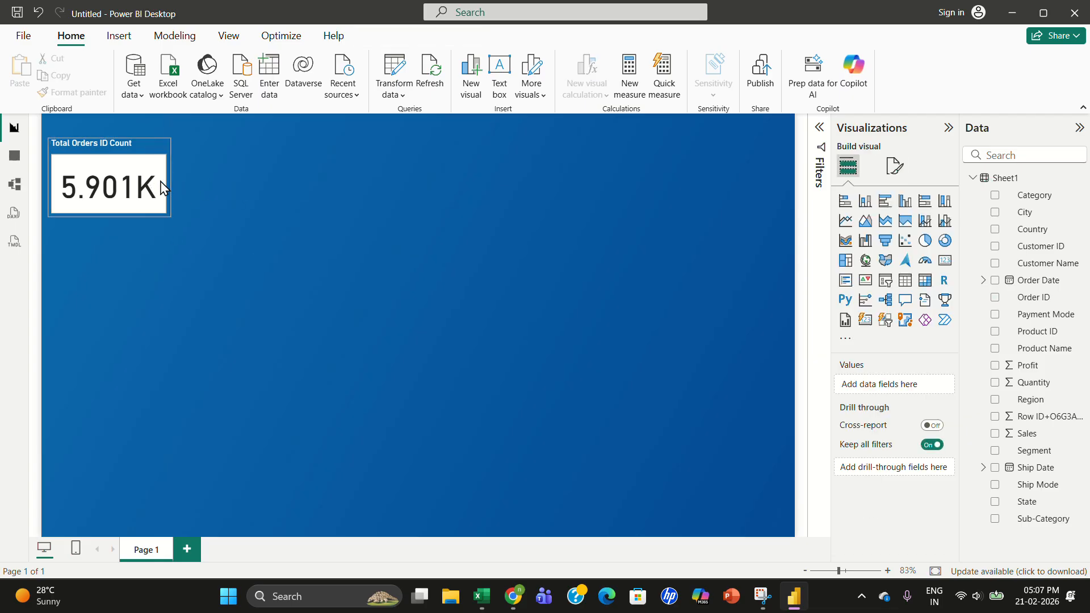
- Paste three copies of the Total Orders ID Count card and line them up in a row beside the original
click(132, 181)
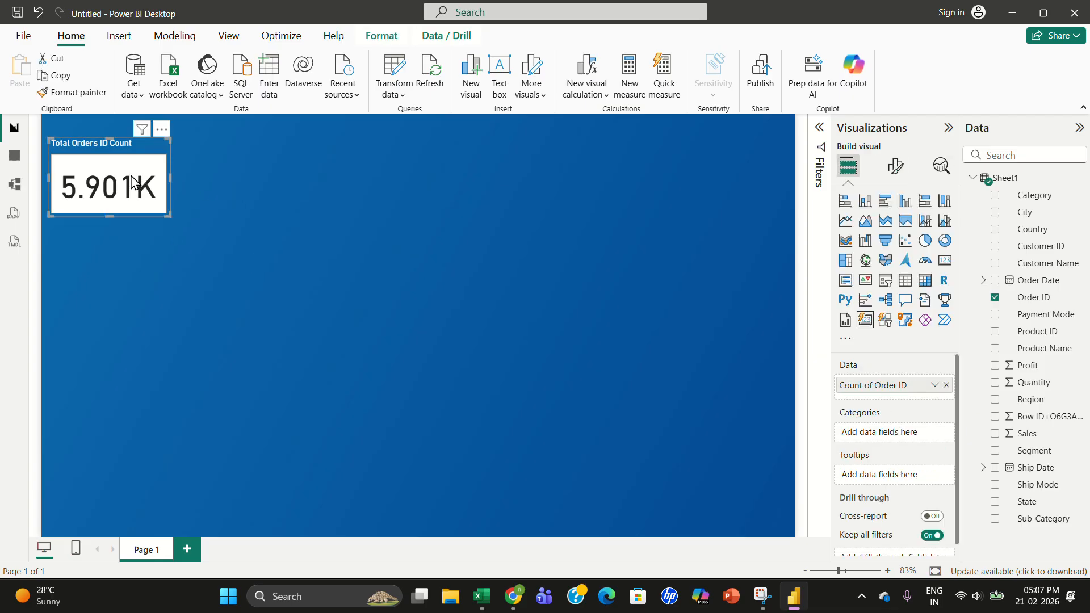
click(186, 159)
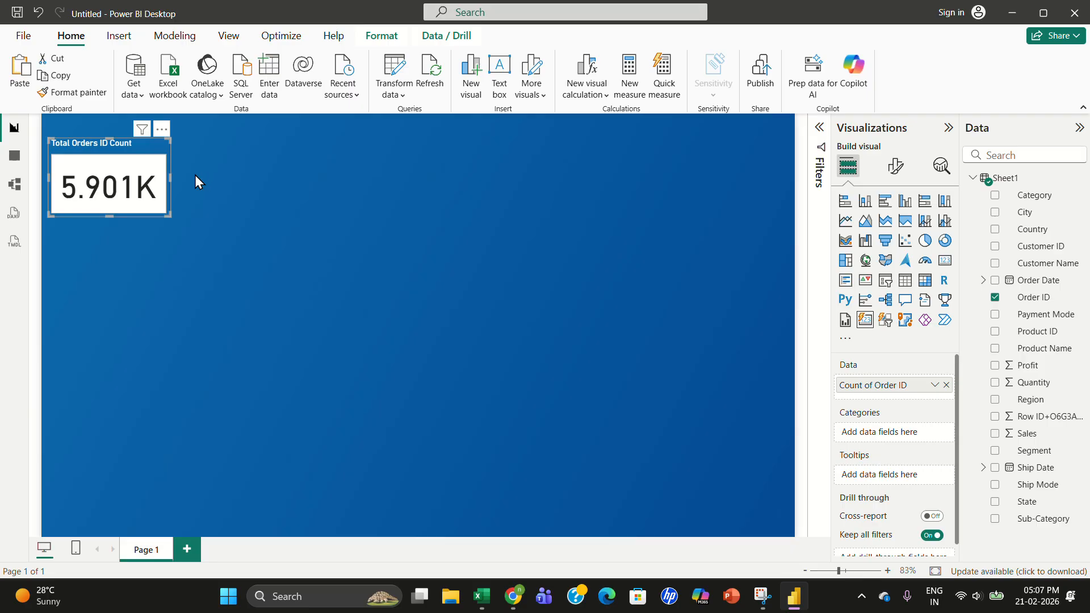
key(ctrl+v)
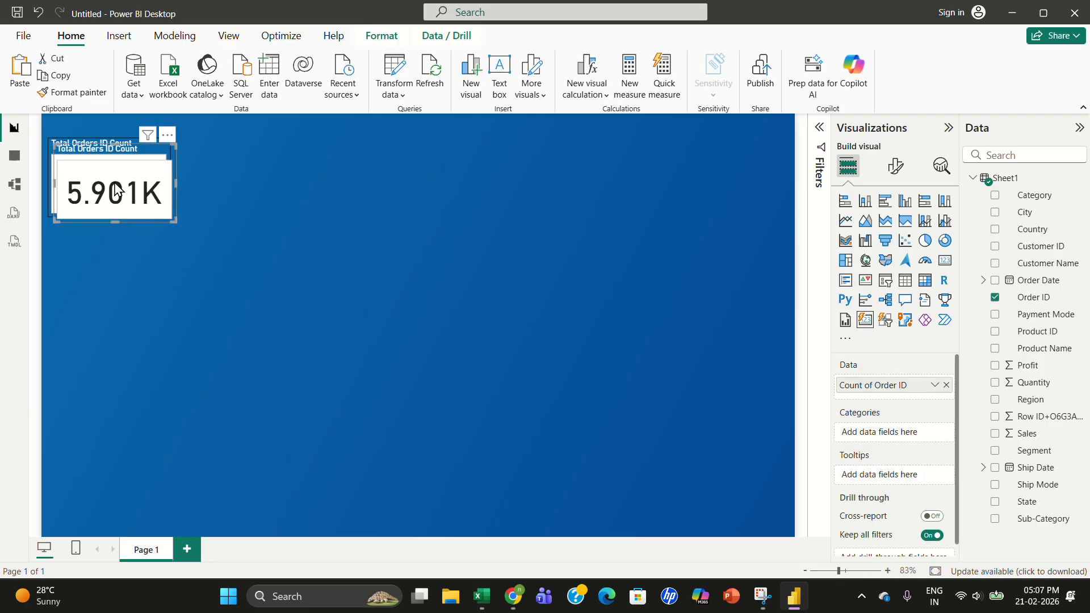
drag(115, 184, 237, 186)
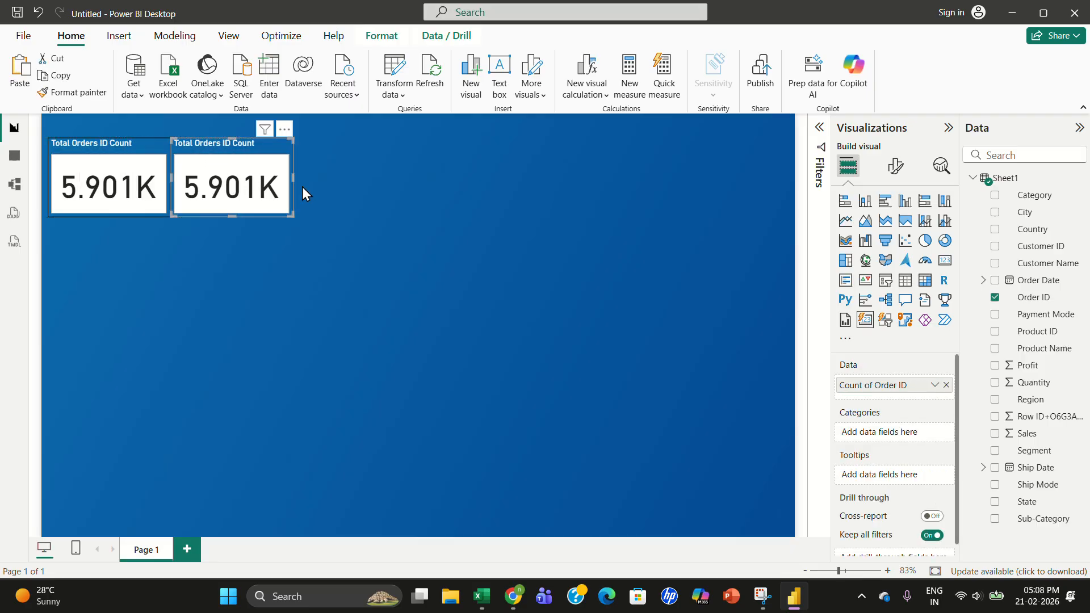
key(ctrl+v)
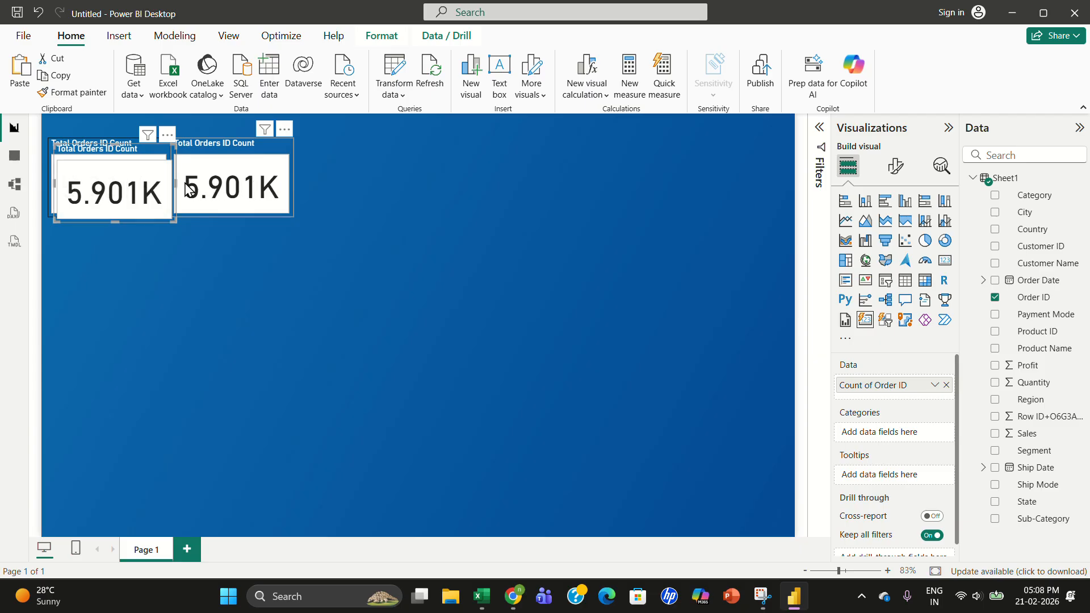
drag(176, 191, 384, 191)
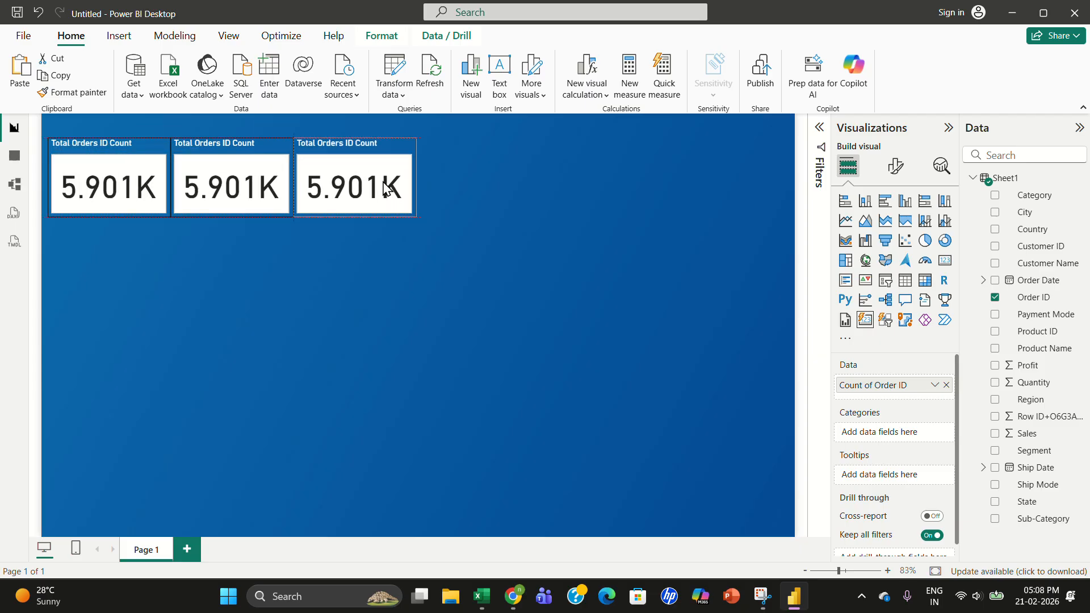
key(ctrl+v)
drag(128, 173, 487, 171)
click(327, 267)
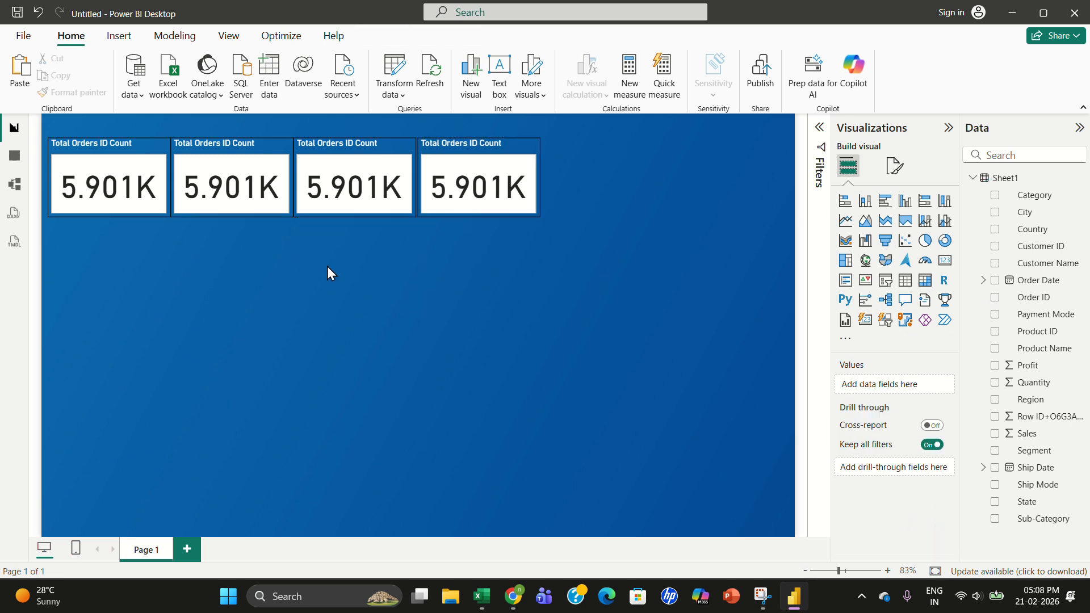
- Replace the second card's Count of Order ID field with Profit
click(256, 183)
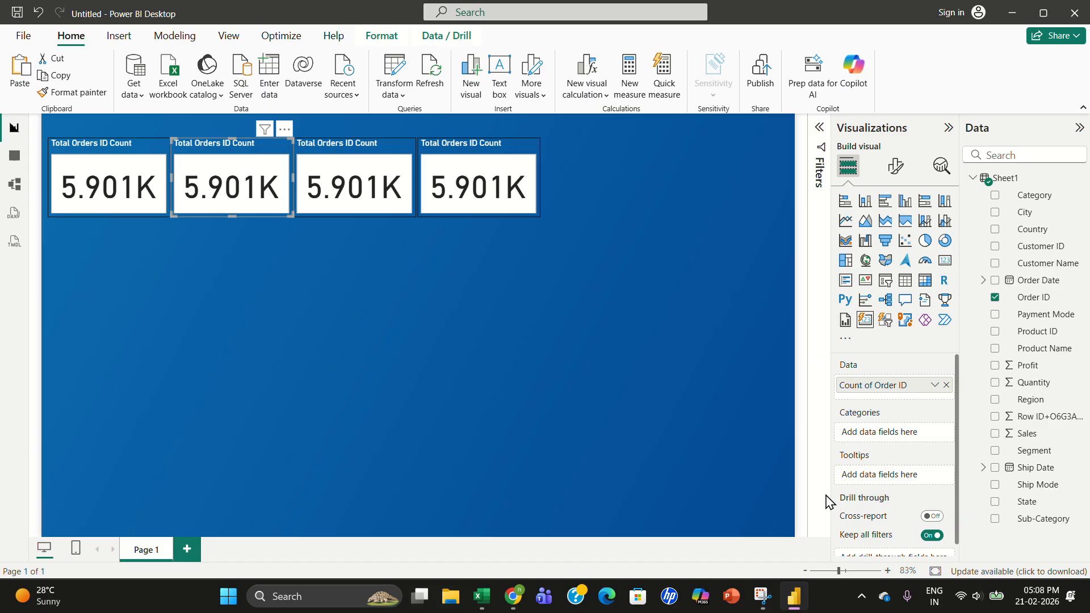
click(946, 386)
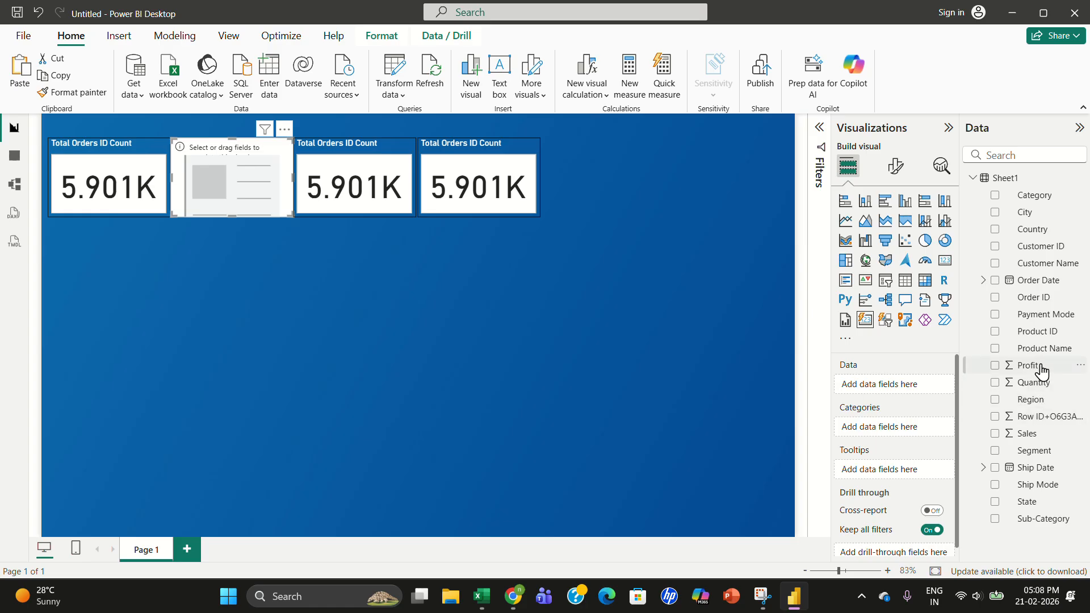
drag(1041, 370, 904, 392)
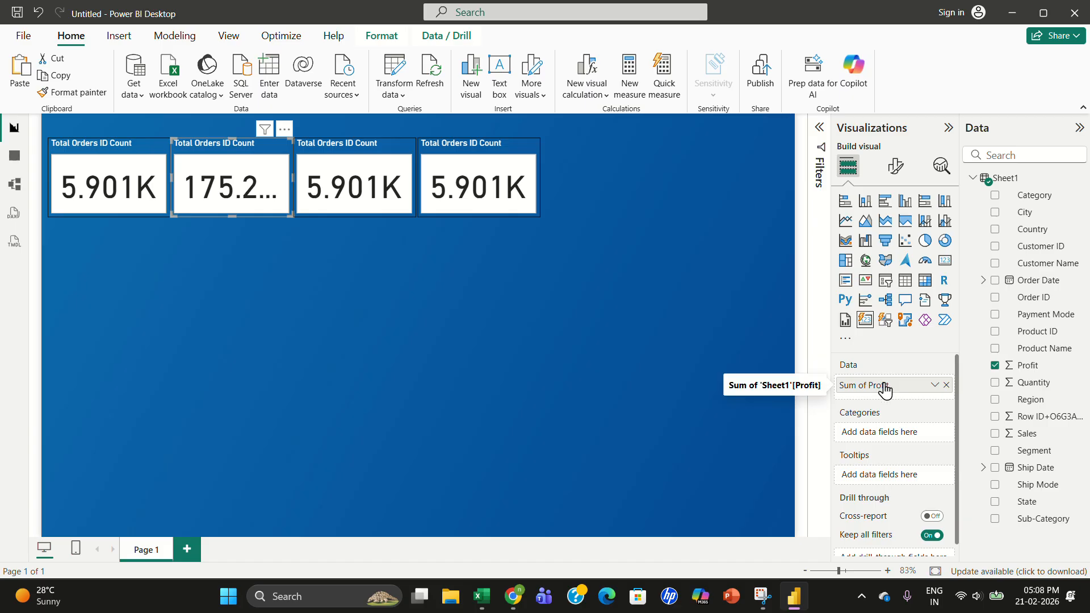
mouse_move(884, 386)
mouse_down()
mouse_move(887, 440)
mouse_move(891, 389)
mouse_up()
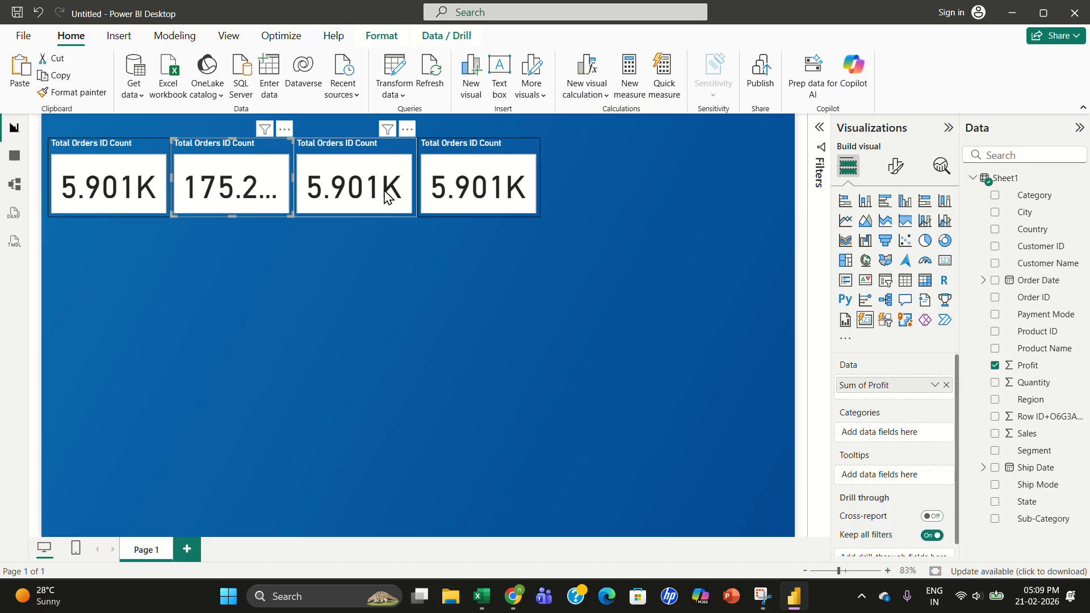
- Replace the third card's Count of Order ID field with Sales
click(366, 169)
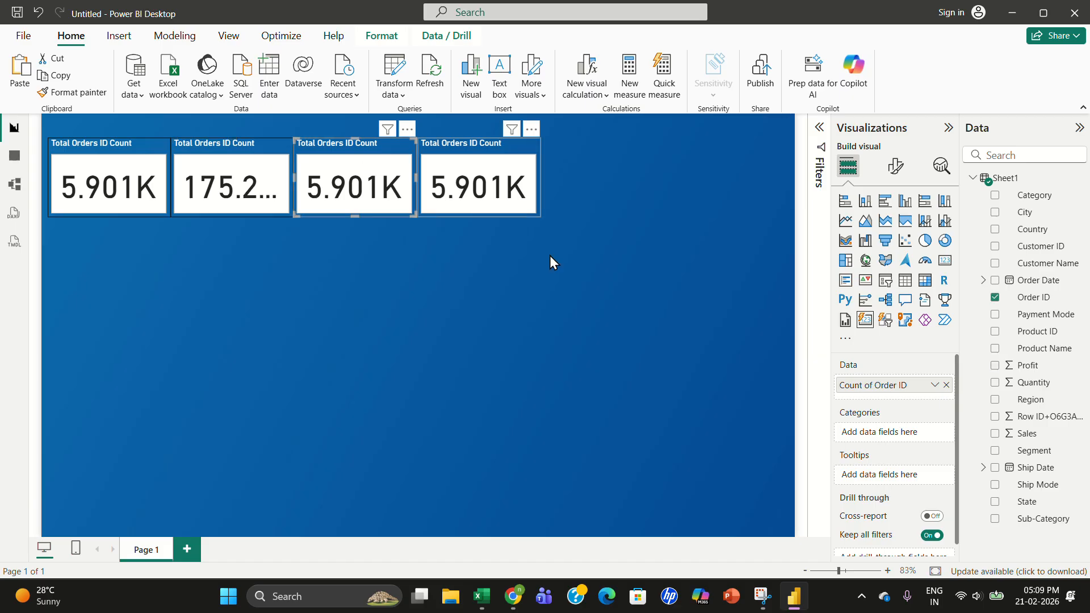
drag(1025, 437, 897, 386)
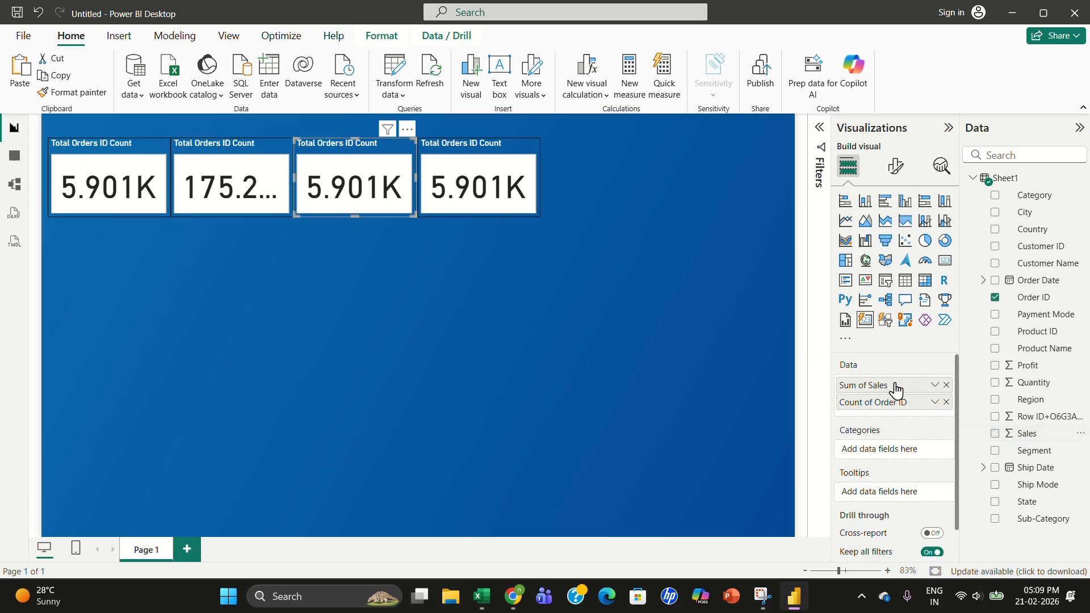
click(946, 402)
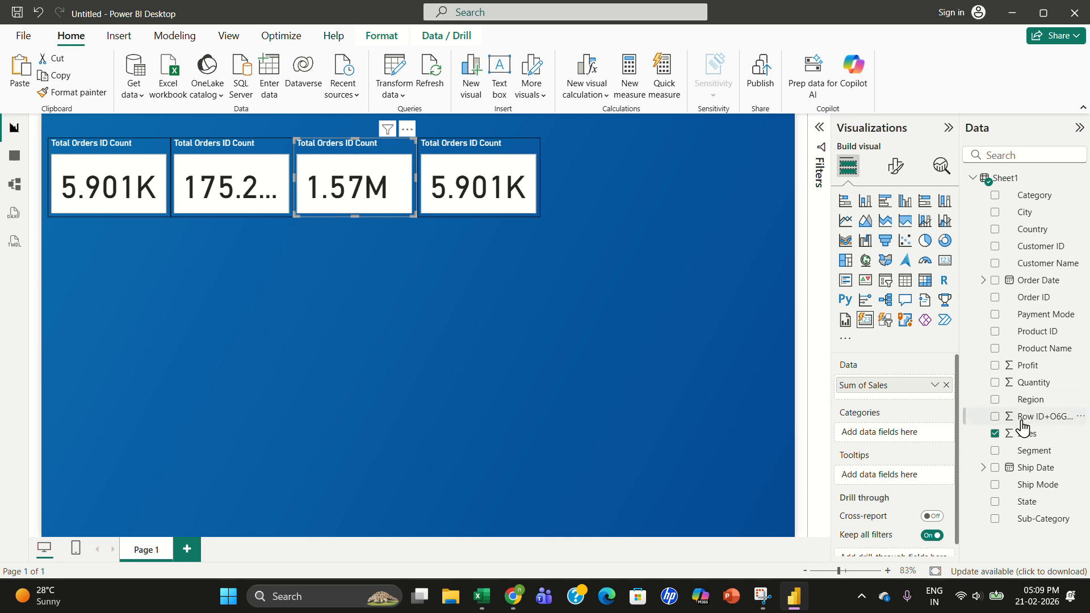
- Replace the fourth card's Count of Order ID field with Quantity
click(454, 185)
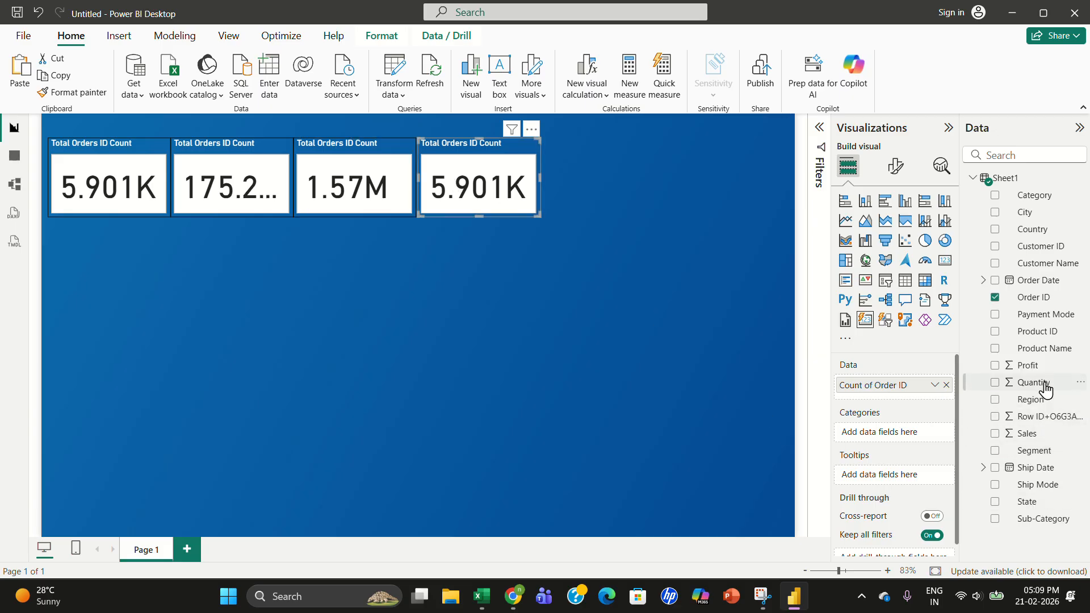
drag(1046, 390, 908, 390)
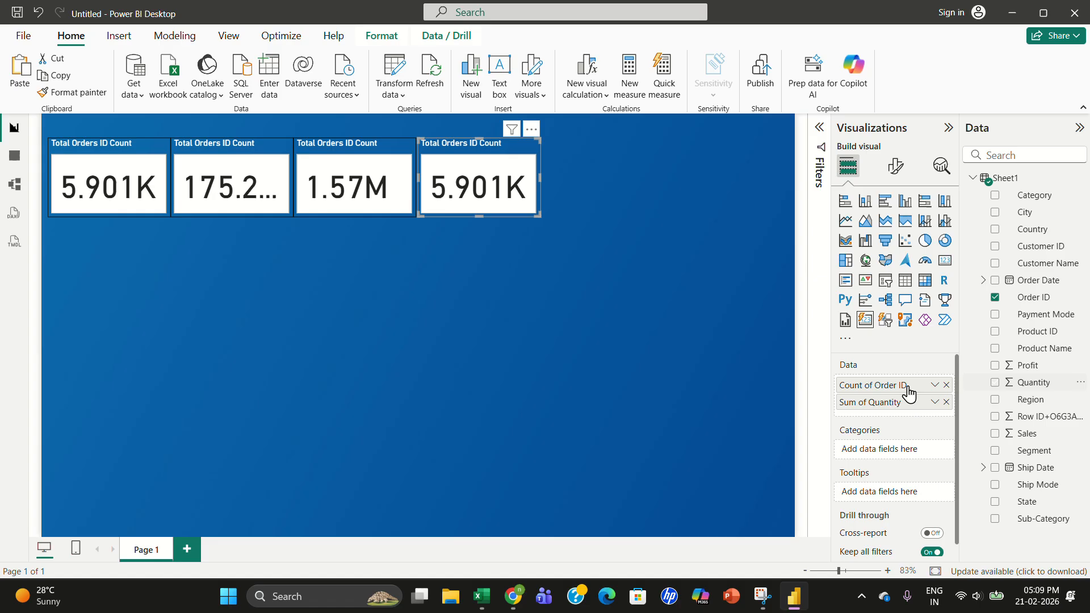
click(946, 385)
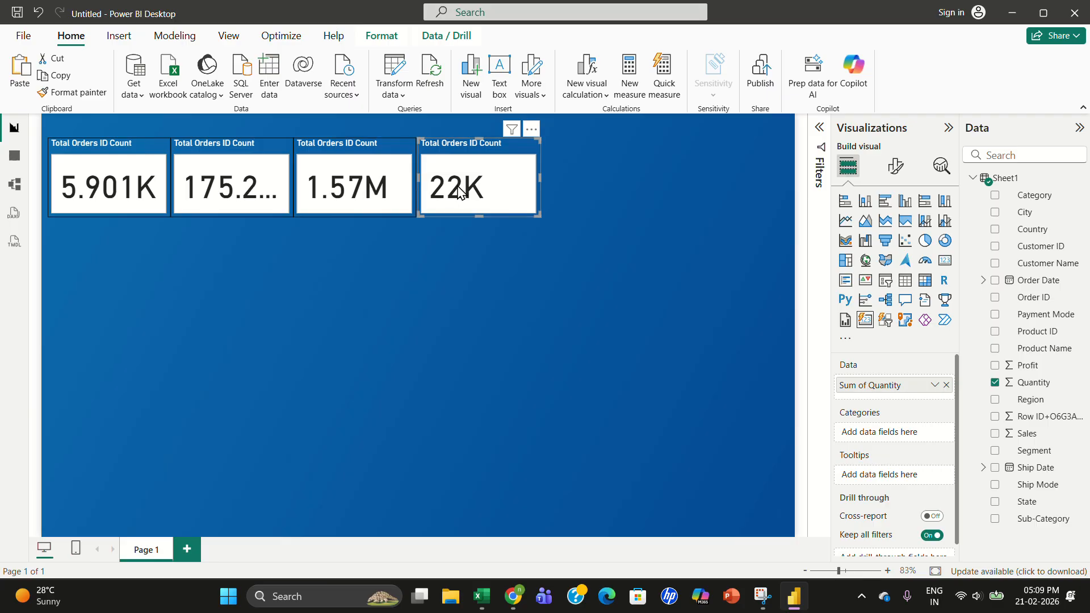
- Widen the Profit card and move the Sales and Quantity cards back alongside it
drag(459, 193, 515, 193)
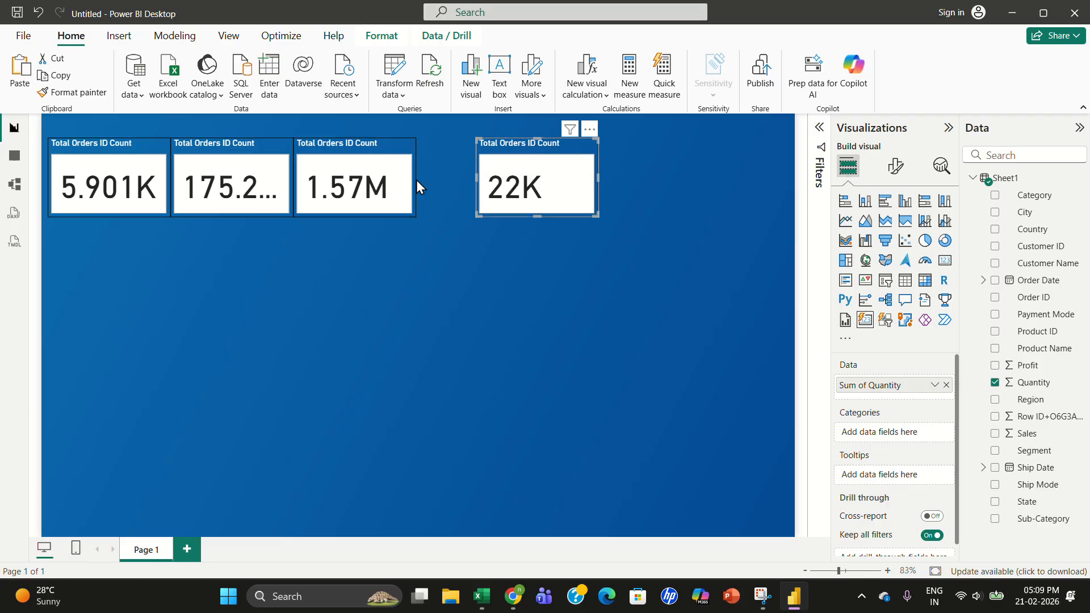
drag(384, 180, 443, 181)
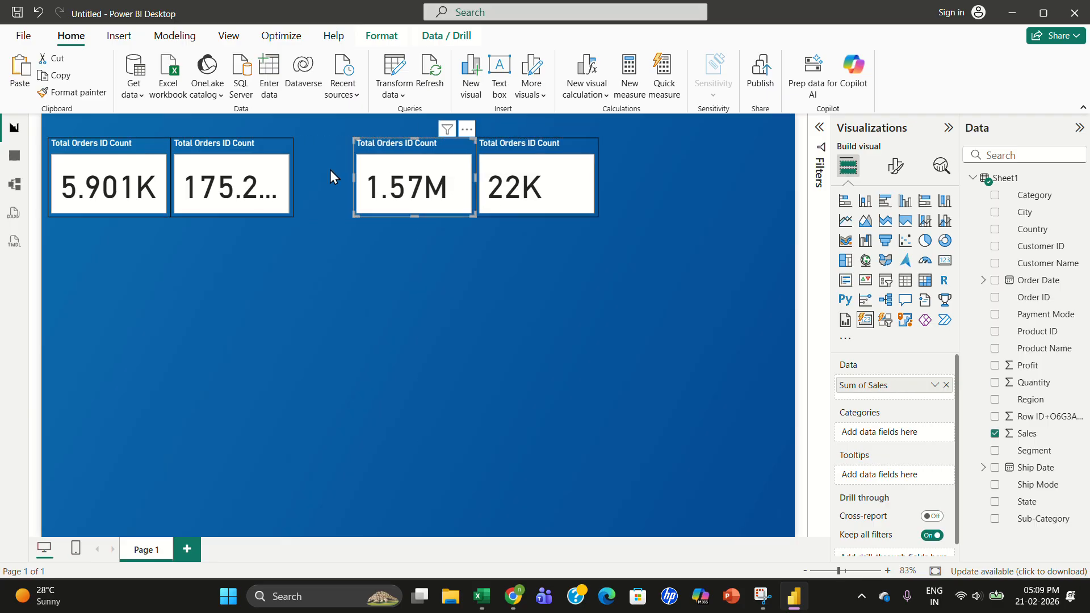
click(276, 178)
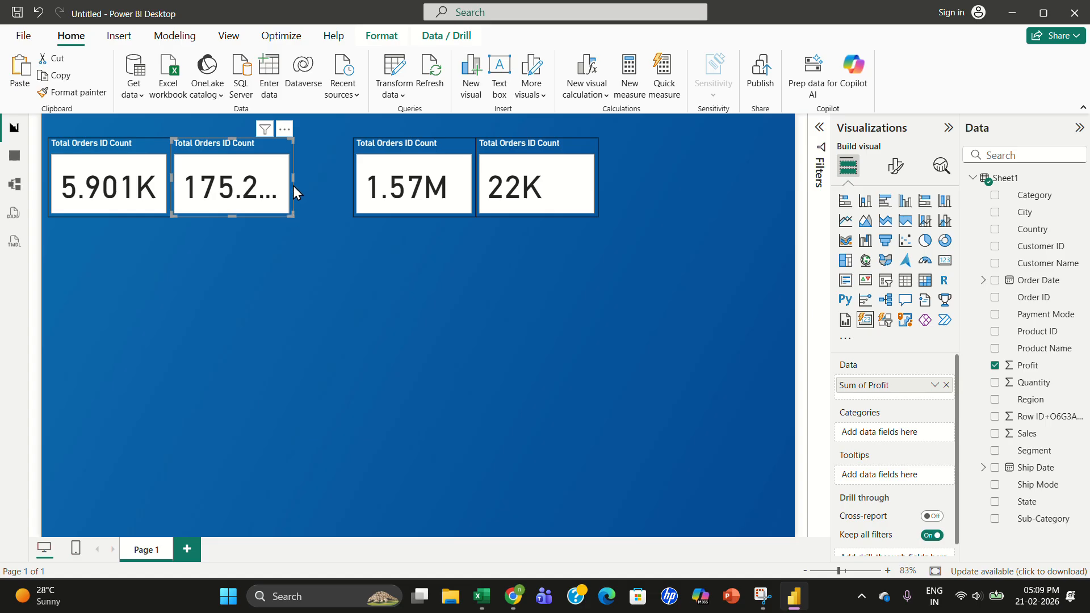
mouse_move(293, 179)
mouse_down()
mouse_move(336, 176)
mouse_move(312, 176)
mouse_up()
drag(389, 183, 348, 182)
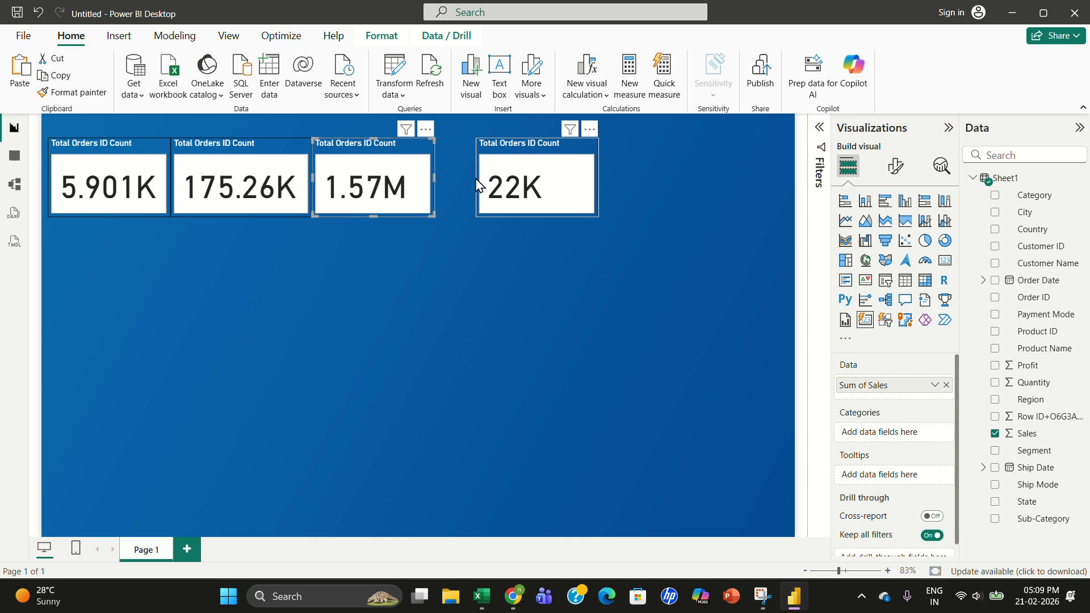
drag(480, 182, 469, 186)
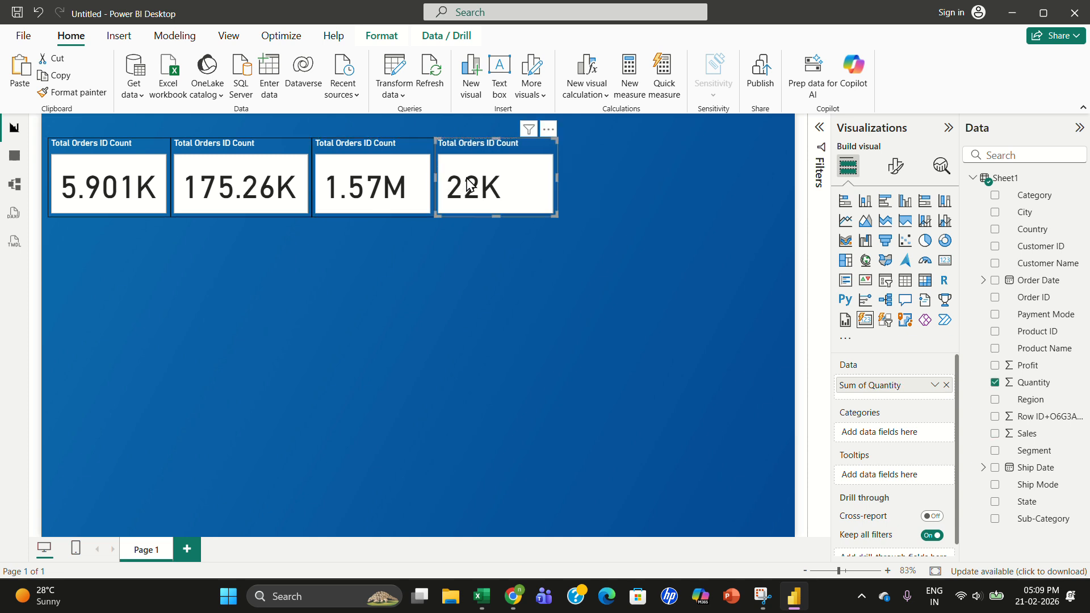
- Narrow the Quantity card to match the others and deselect it
click(558, 180)
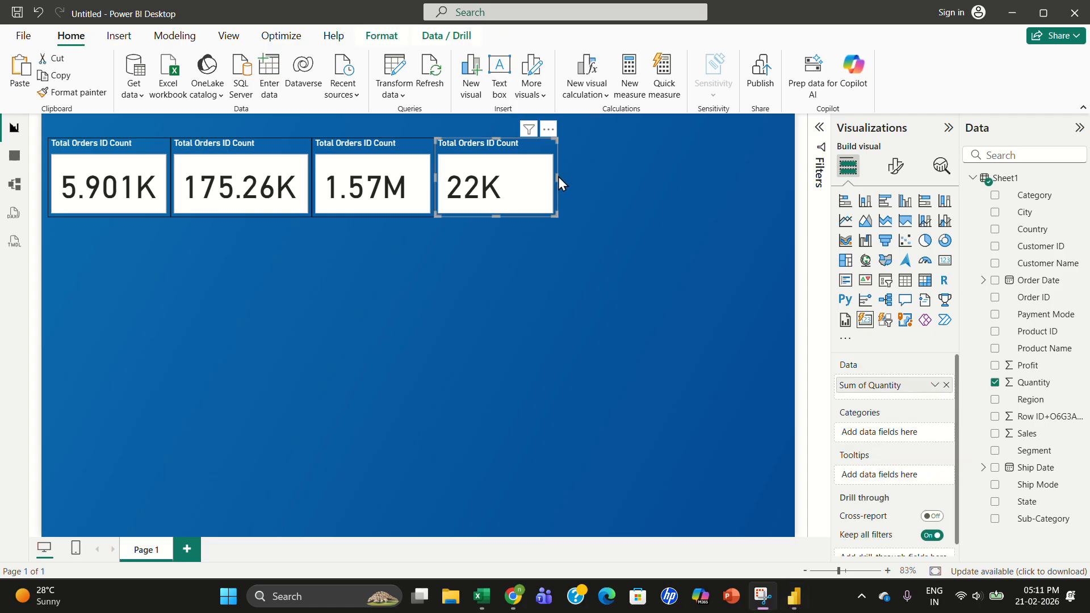
drag(556, 177, 530, 179)
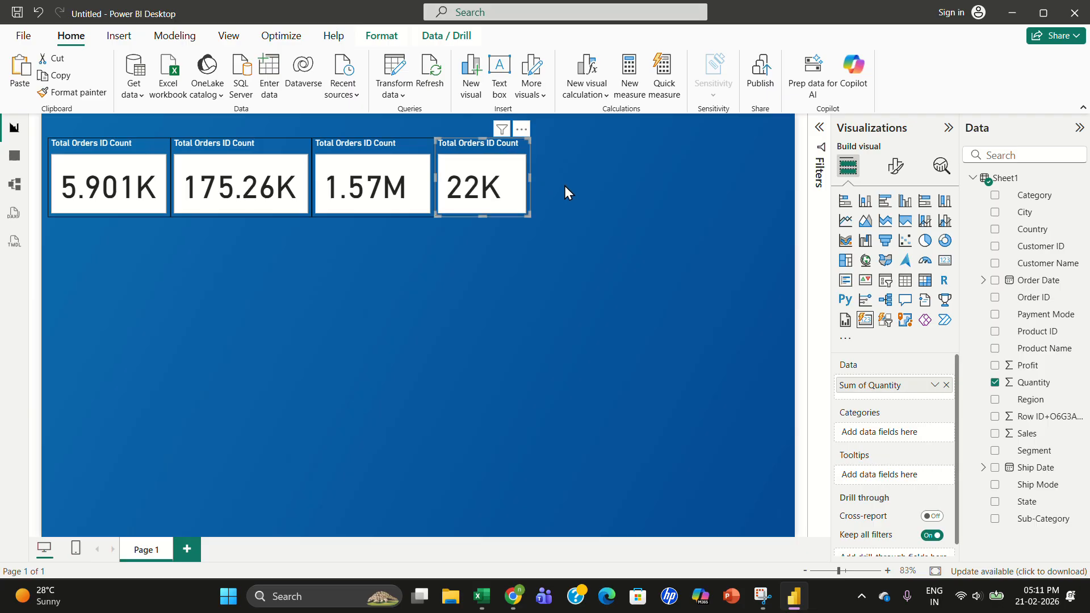
click(566, 188)
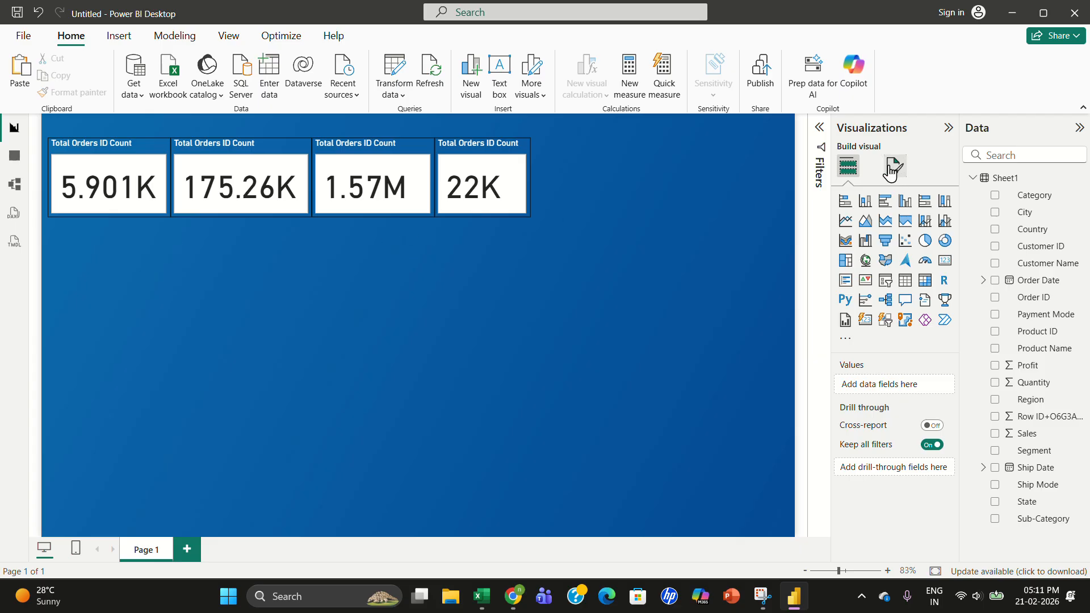
- Insert a donut chart below the first card, with State as the legend and Sales as the values
click(944, 241)
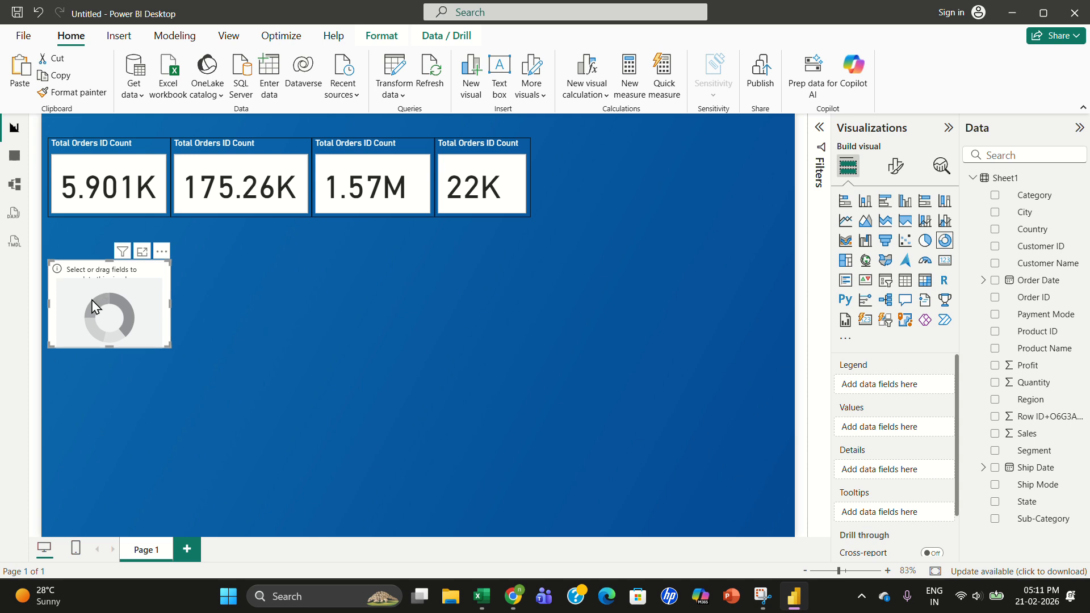
drag(100, 312, 116, 274)
mouse_move(177, 323)
mouse_down()
mouse_move(206, 342)
mouse_move(164, 318)
mouse_move(187, 339)
mouse_up()
drag(141, 312, 141, 295)
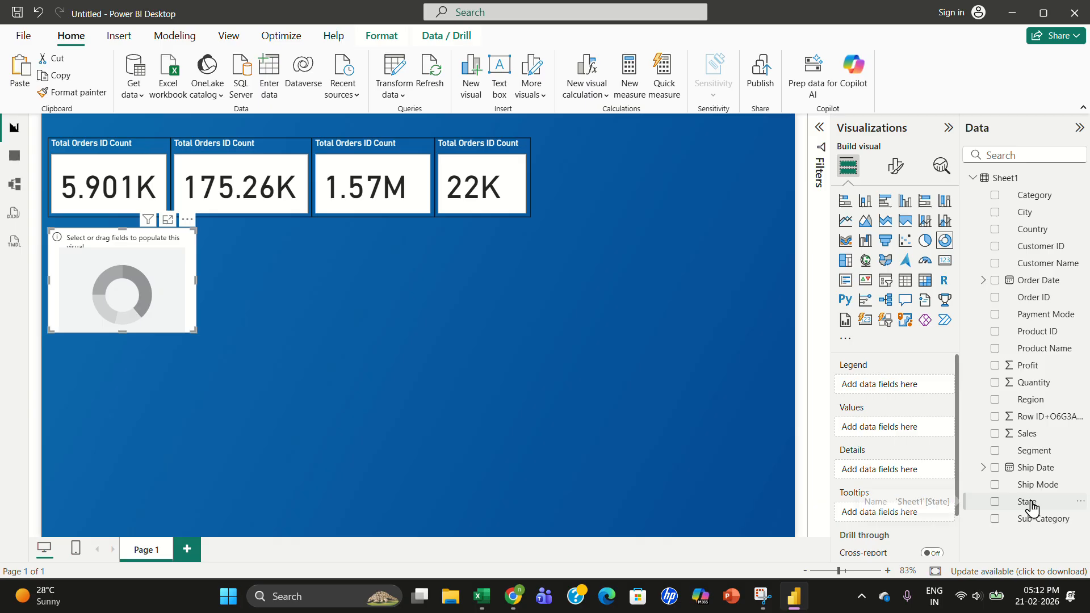
drag(1032, 503, 908, 387)
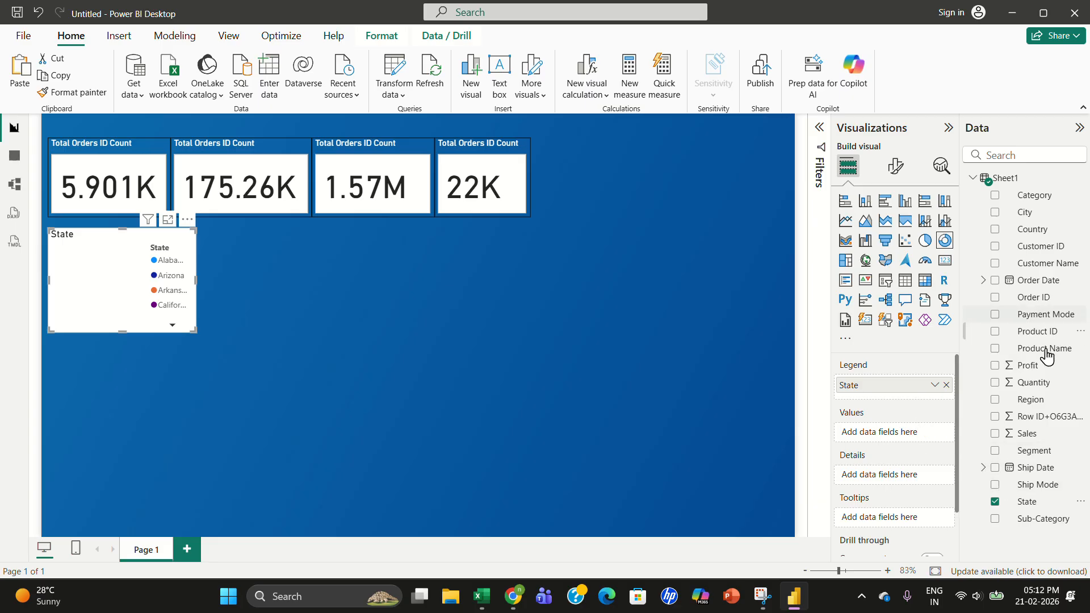
drag(1042, 435, 915, 449)
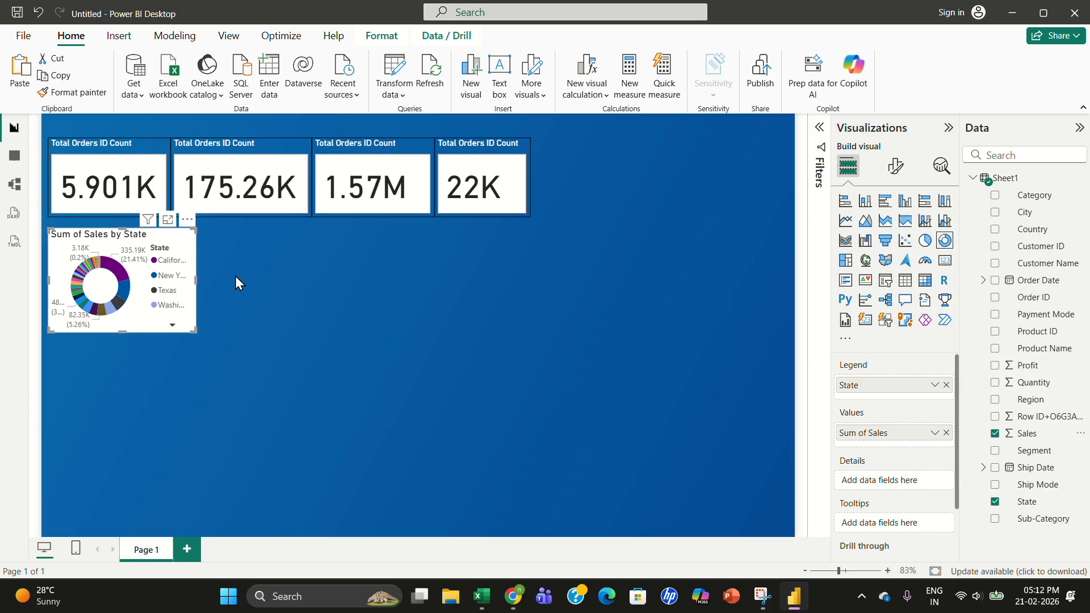
- Set the donut chart's background transparency to 100 %
click(891, 176)
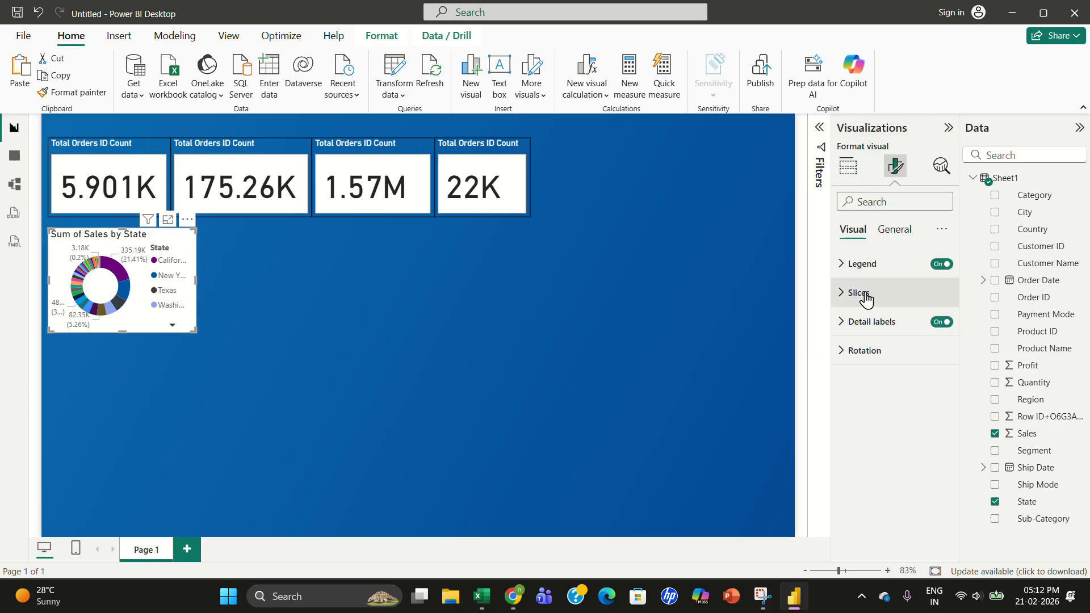
click(893, 234)
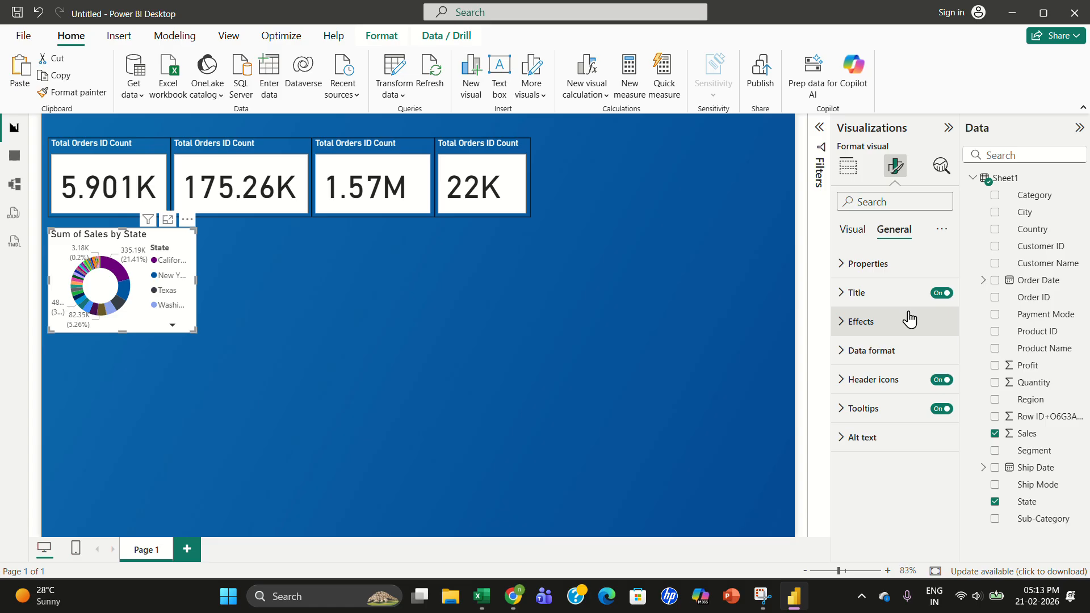
click(843, 326)
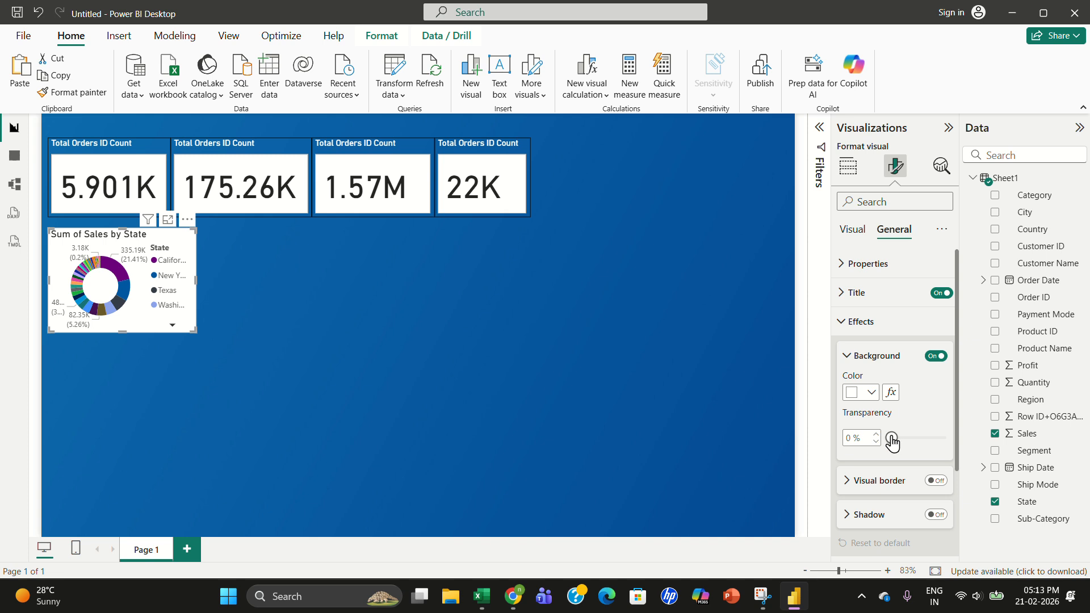
drag(893, 438, 954, 446)
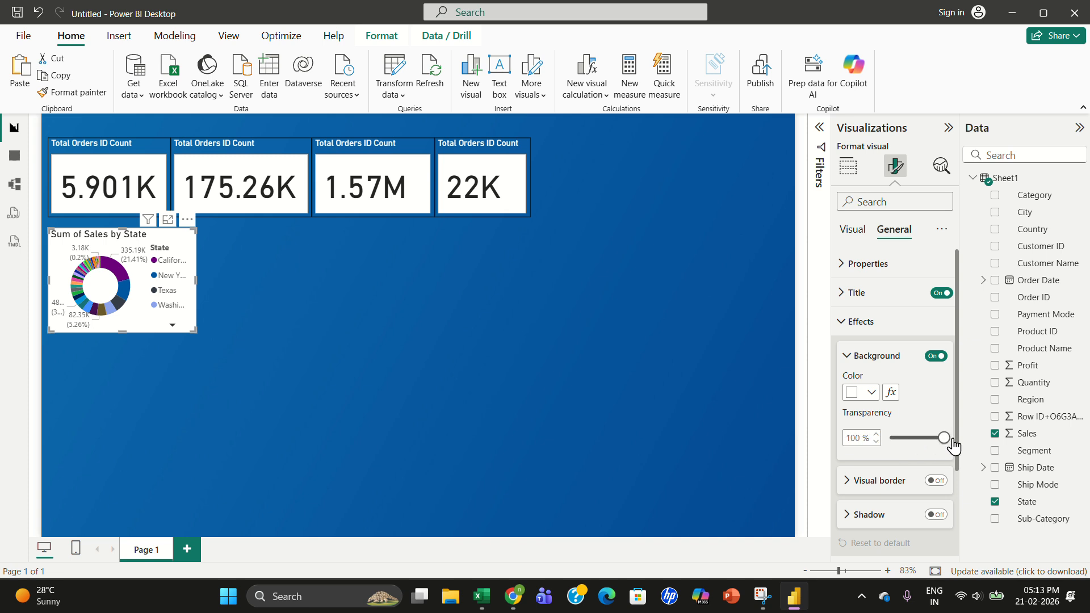
- Set the donut chart's title text color to white
click(876, 297)
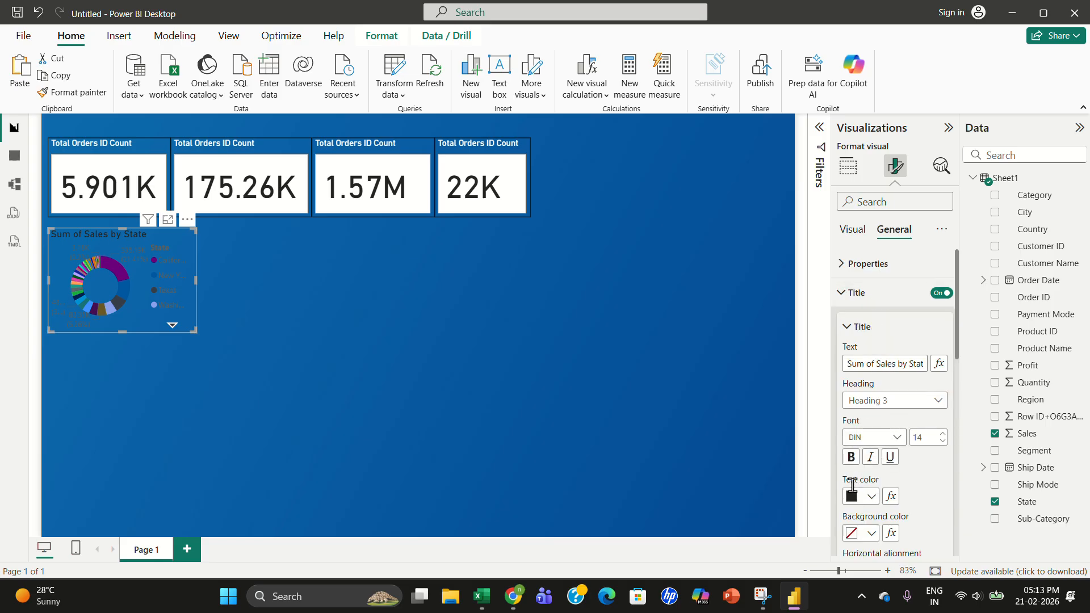
click(853, 497)
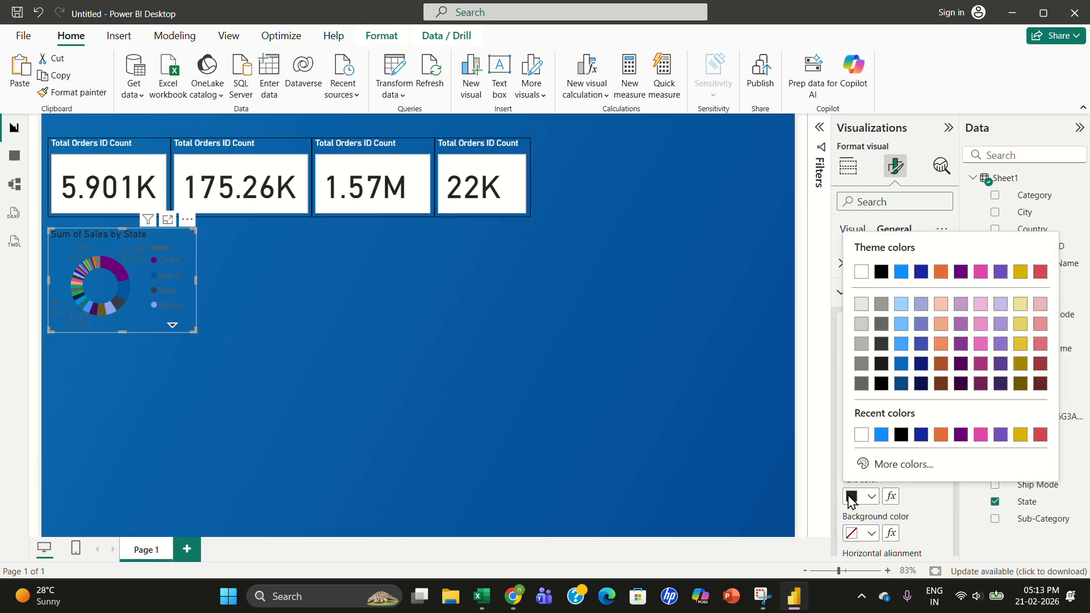
click(861, 273)
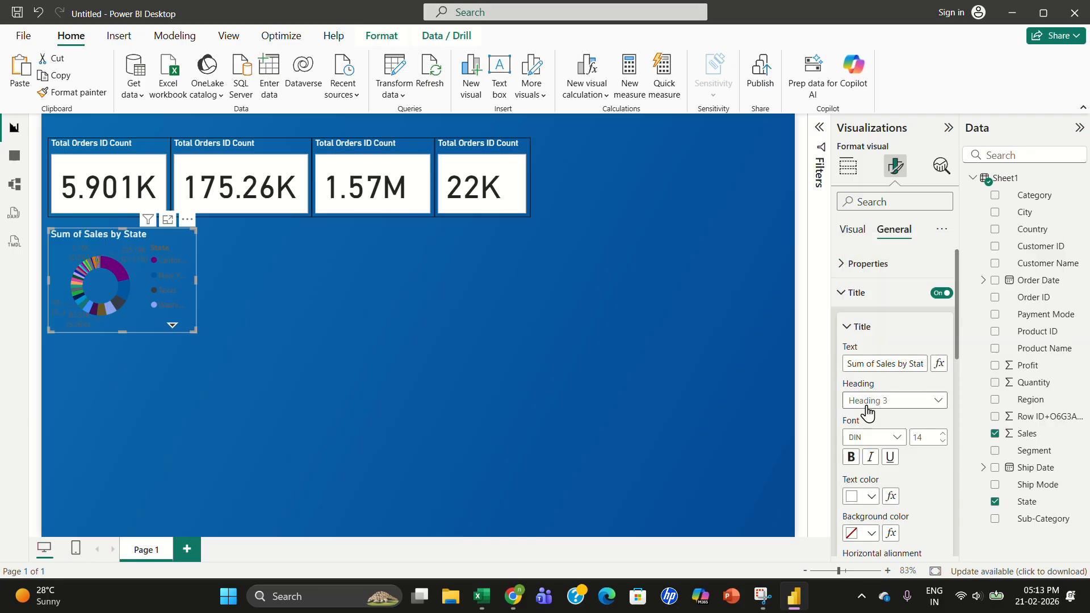
- Set the donut chart's legend text color to white
drag(958, 328, 951, 307)
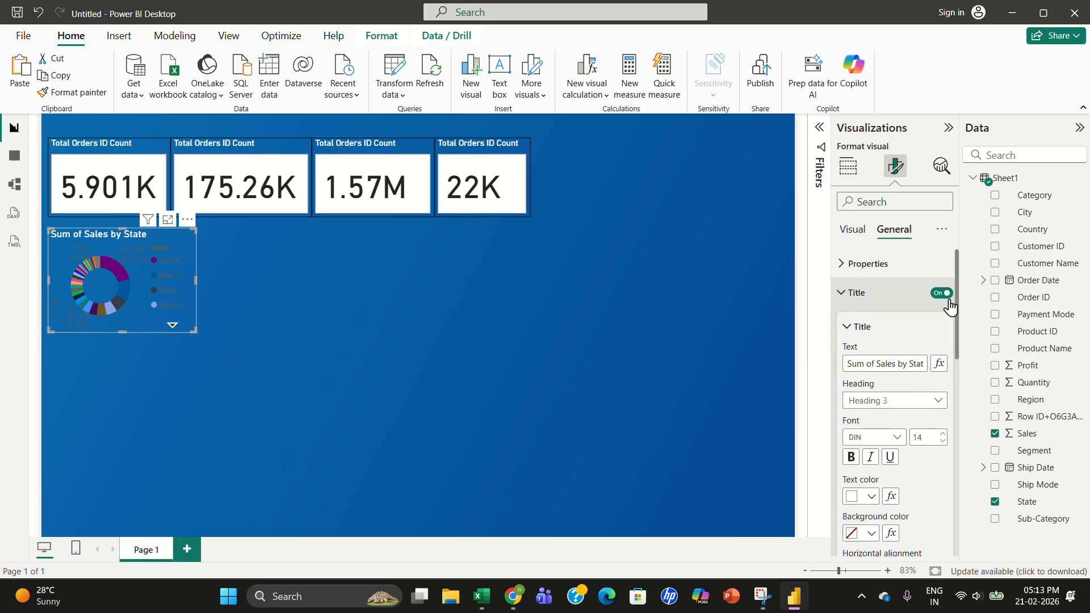
click(857, 232)
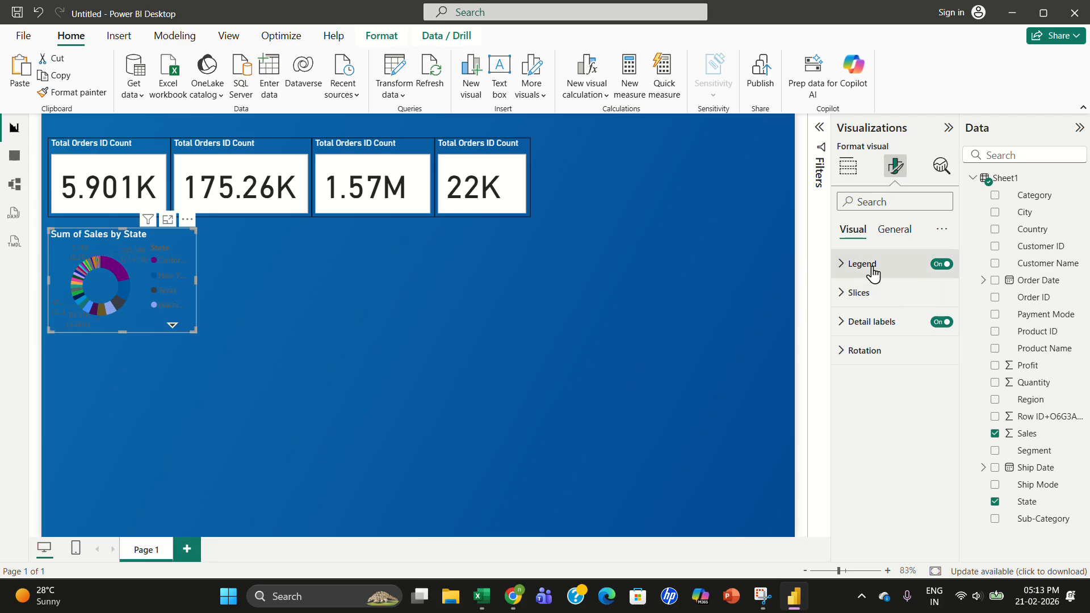
click(874, 266)
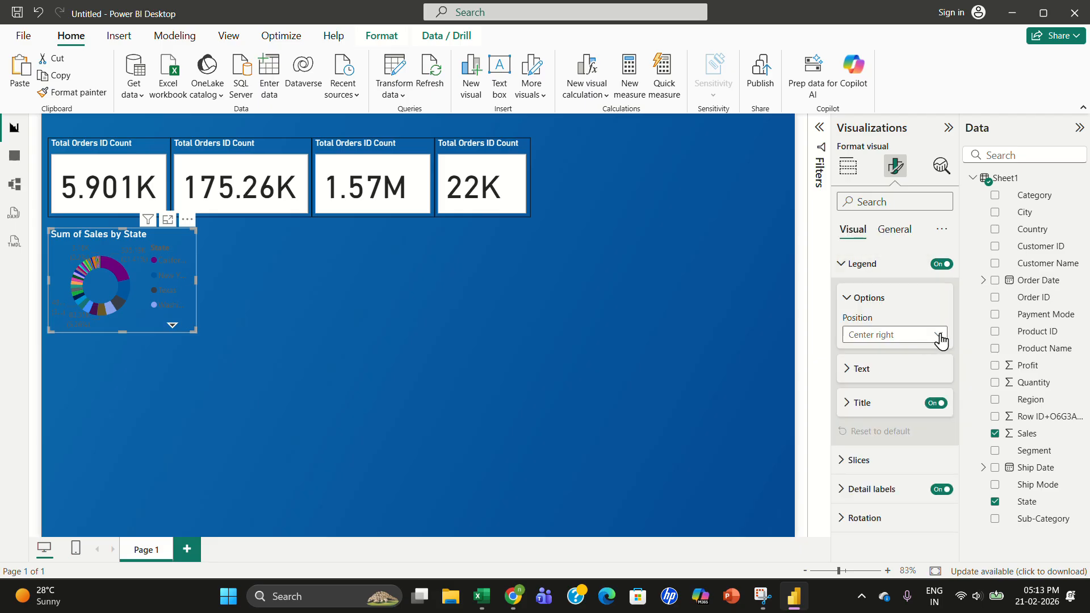
click(857, 370)
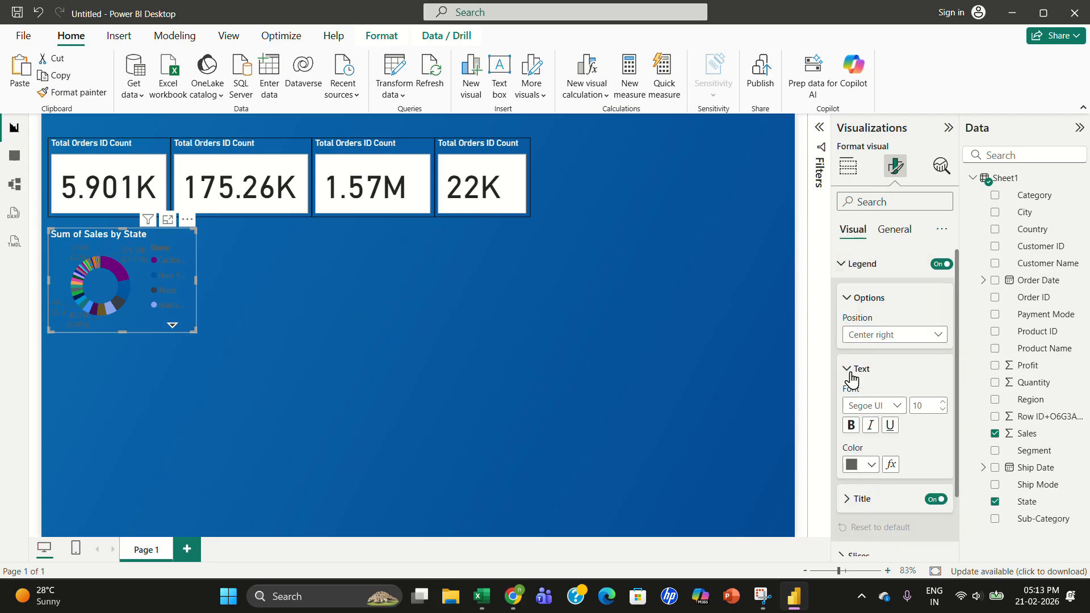
click(851, 465)
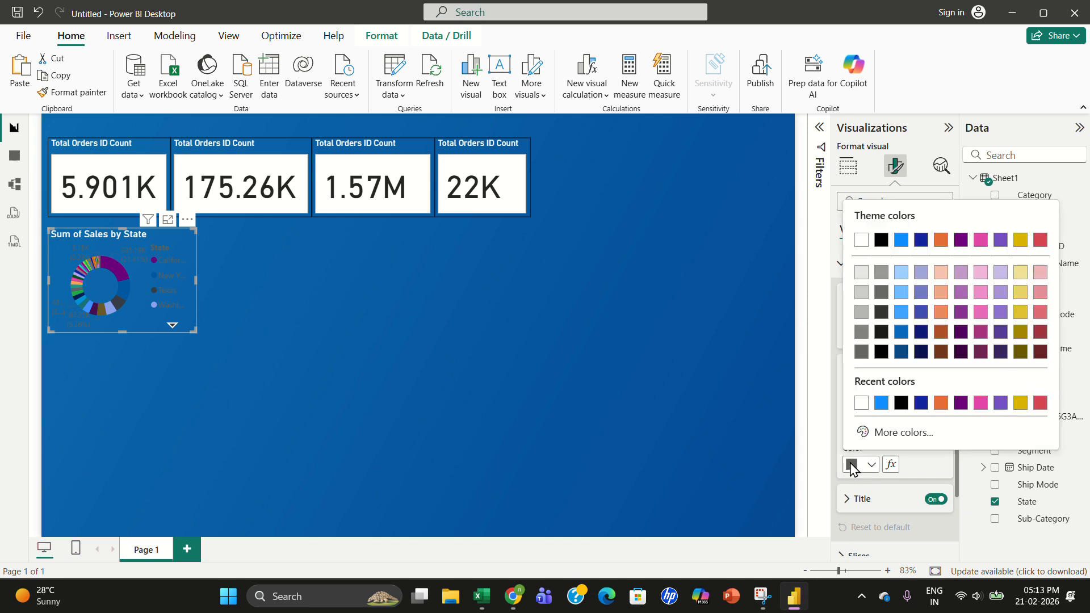
click(861, 240)
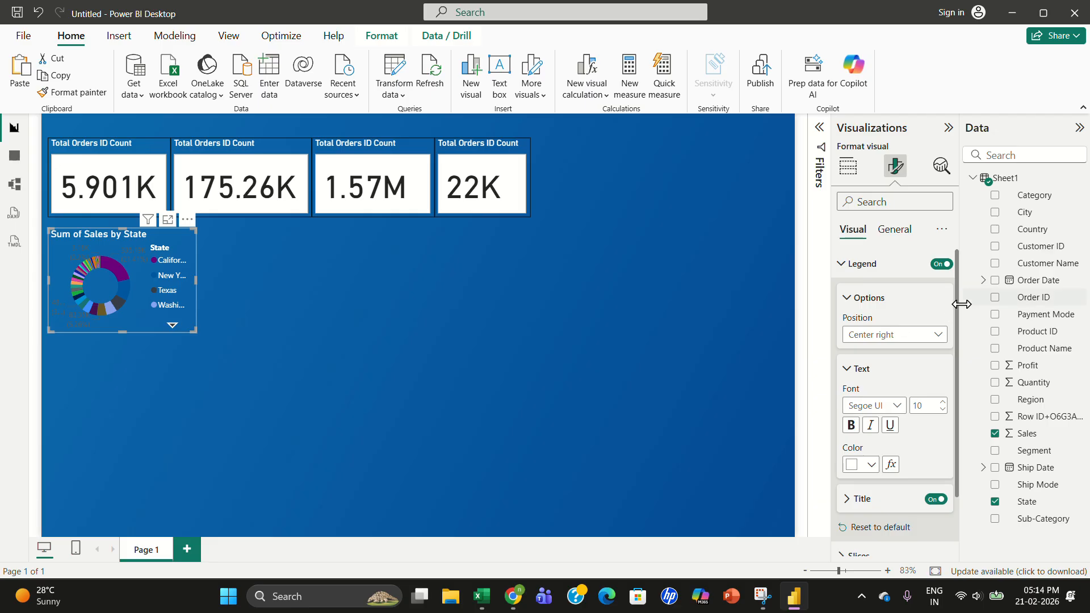
- Set the donut chart's detail label values color to white
scroll(959, 315, down, 3)
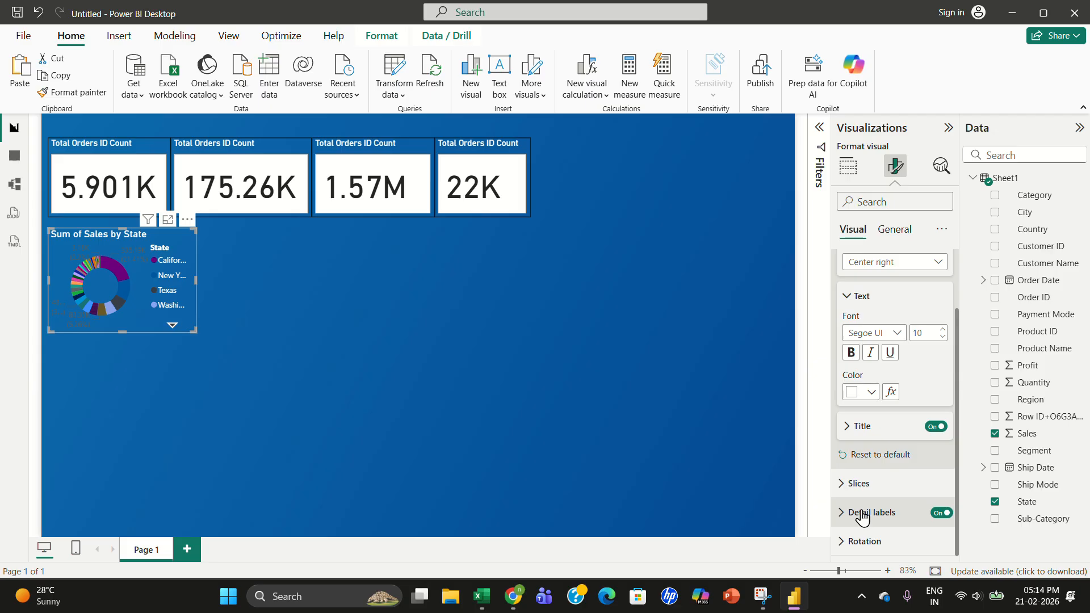
click(863, 512)
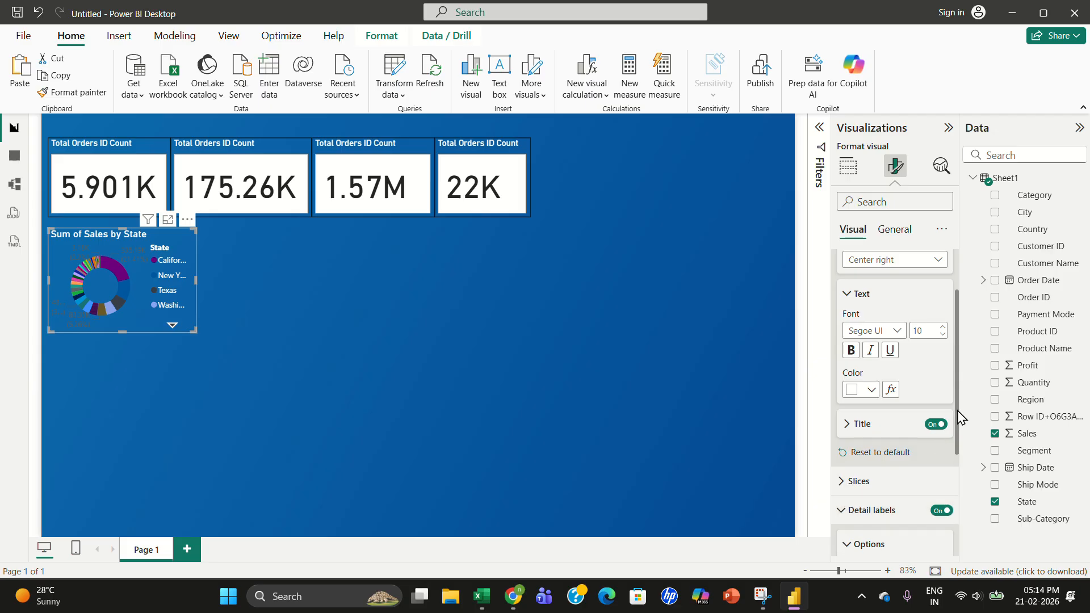
drag(959, 417, 954, 545)
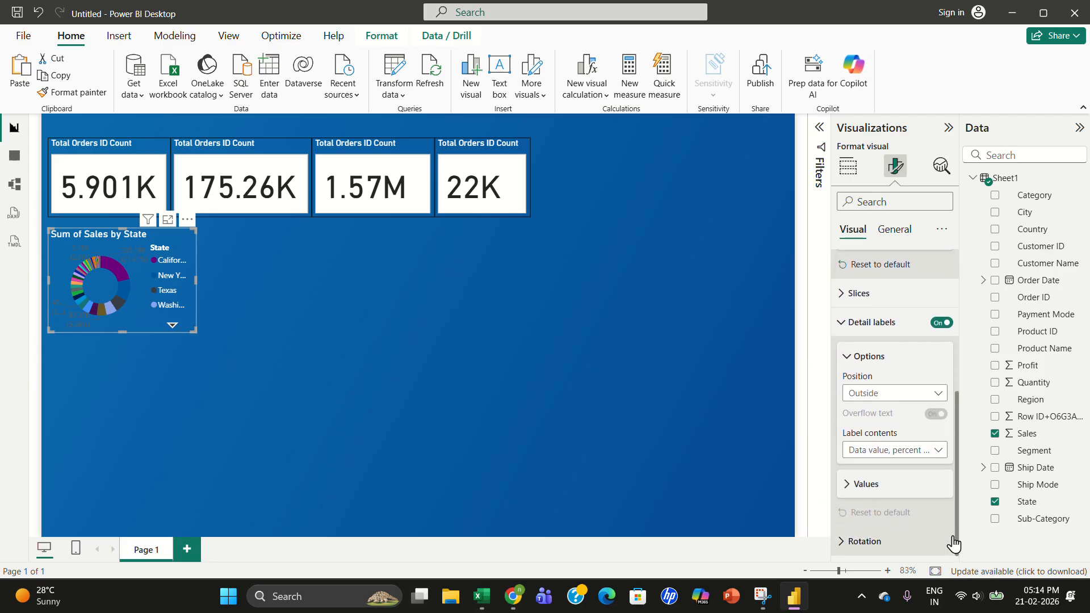
click(864, 485)
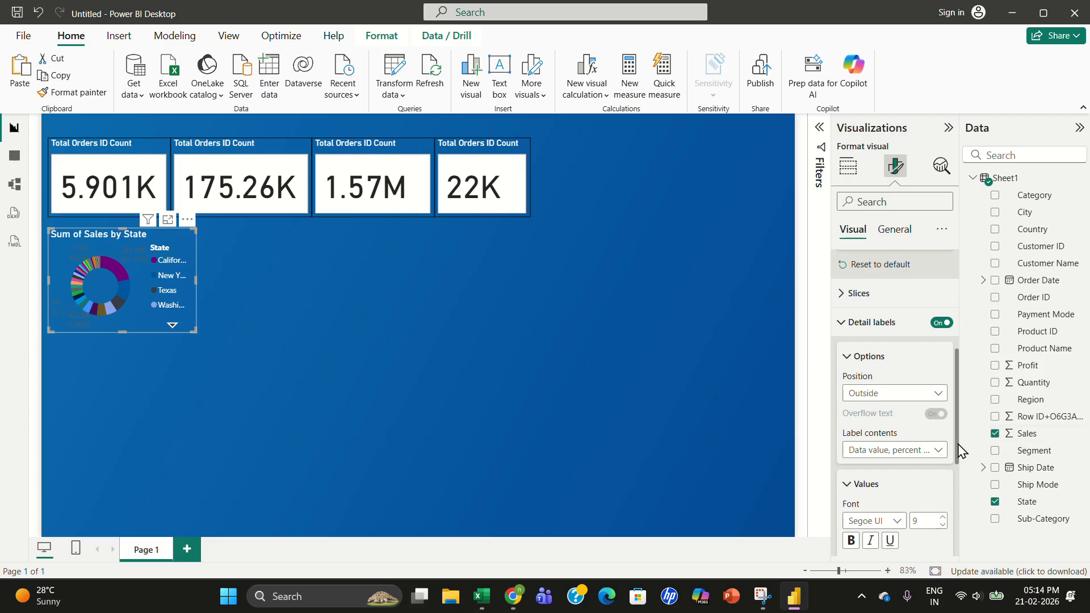
scroll(961, 451, down, 3)
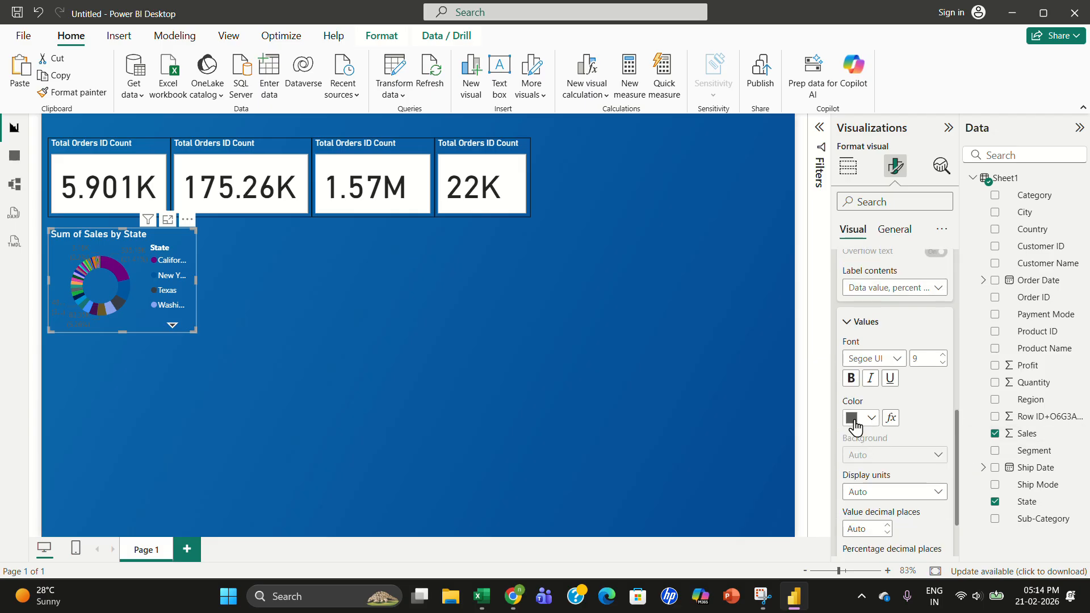
click(856, 423)
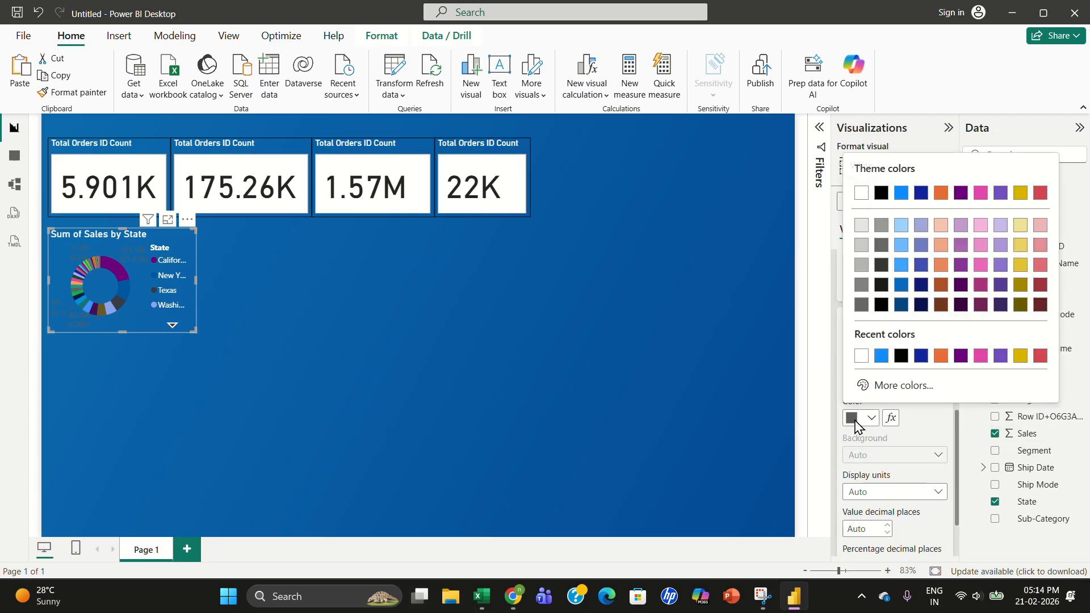
click(861, 193)
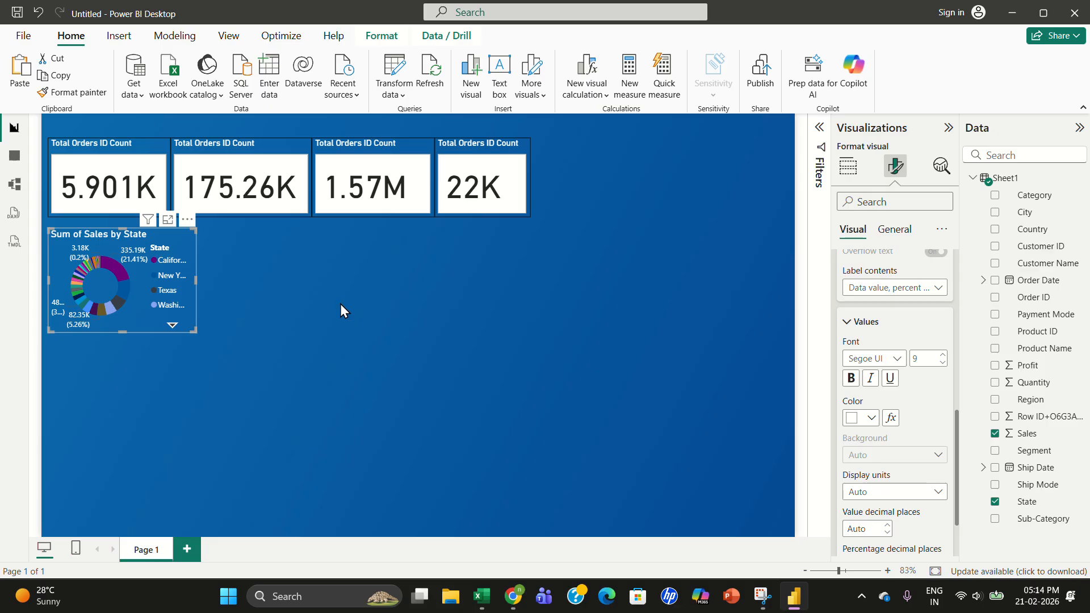
- Page through the donut chart's legend and select states to cross-filter the KPI cards
click(172, 327)
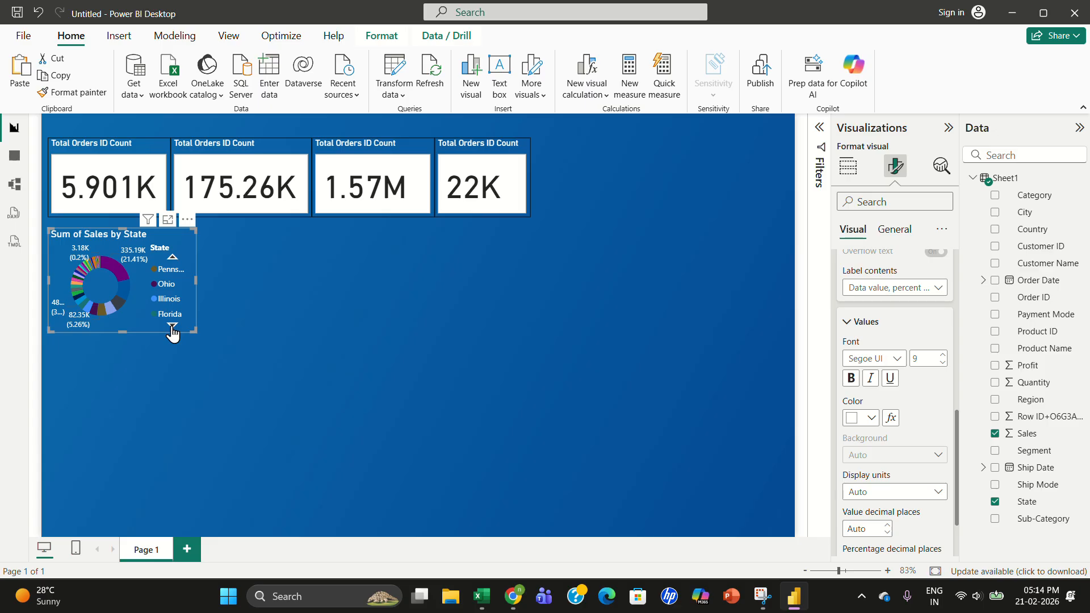
click(173, 259)
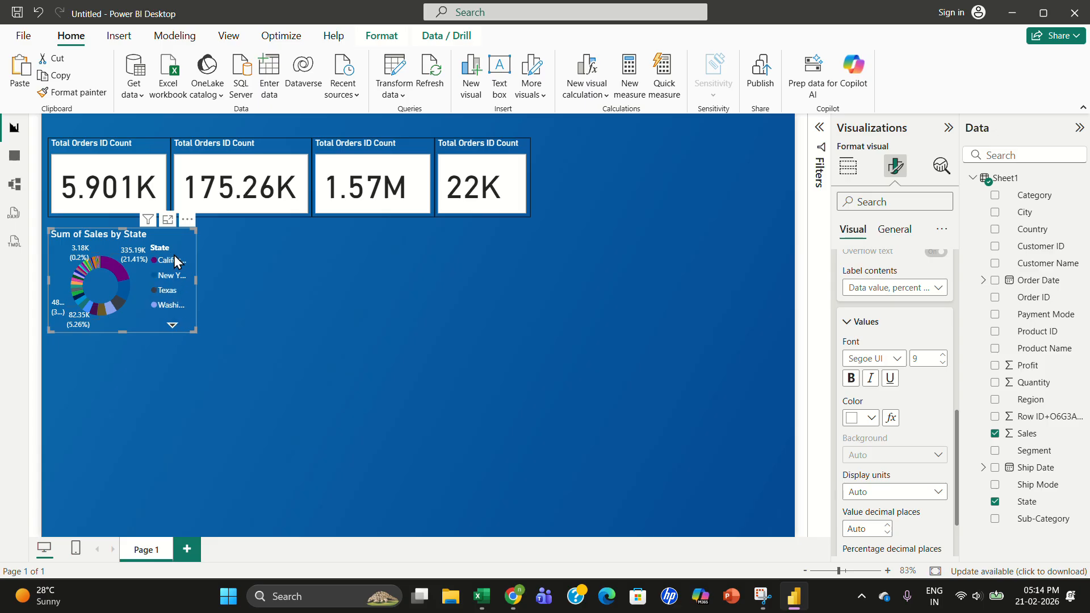
click(173, 328)
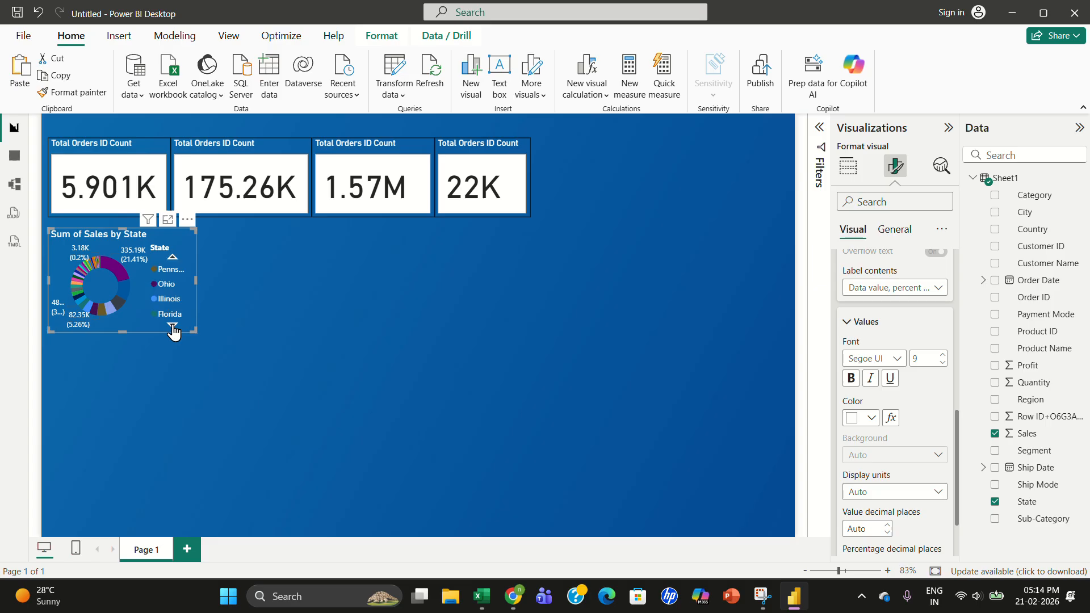
click(173, 328)
click(173, 259)
click(173, 261)
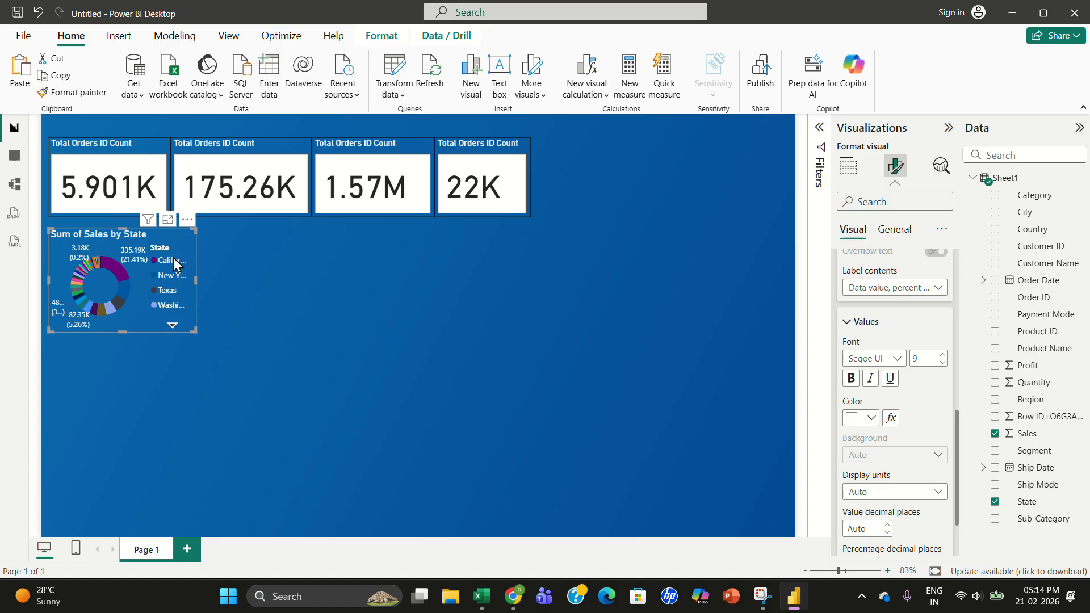
click(172, 261)
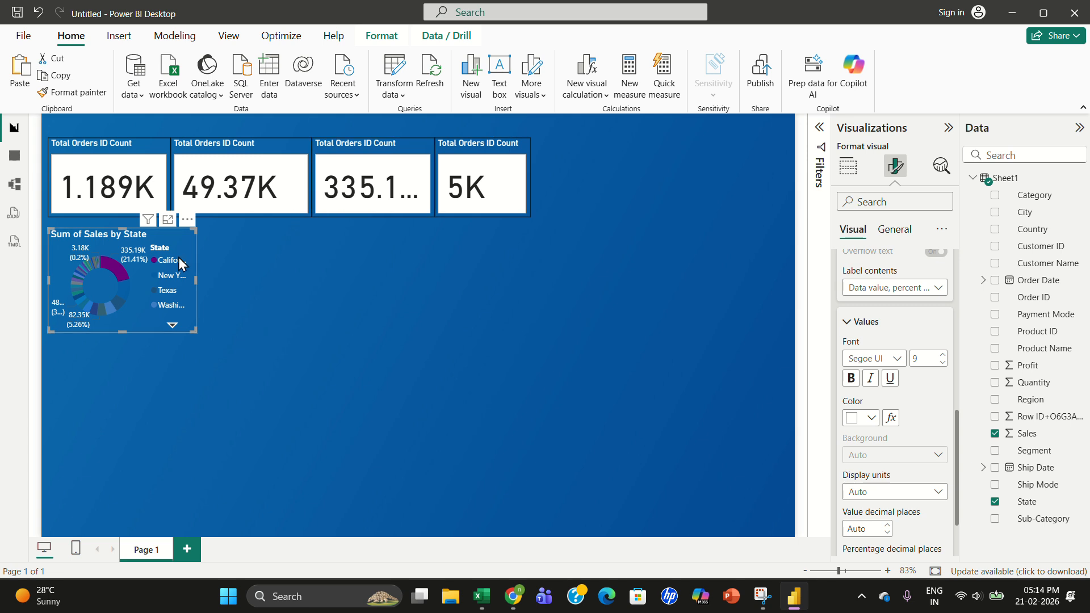
click(172, 326)
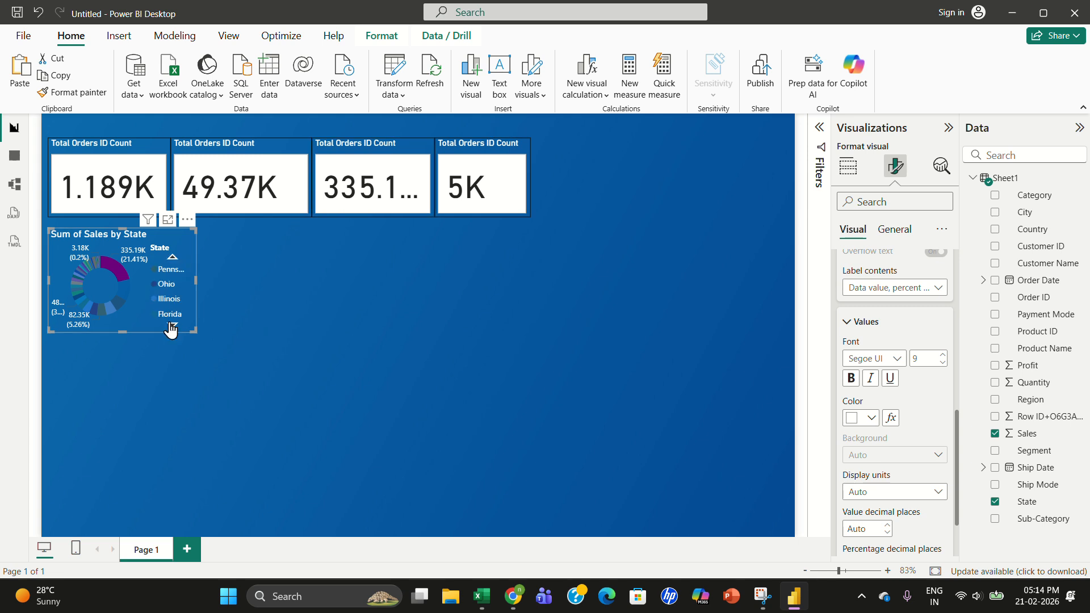
click(110, 266)
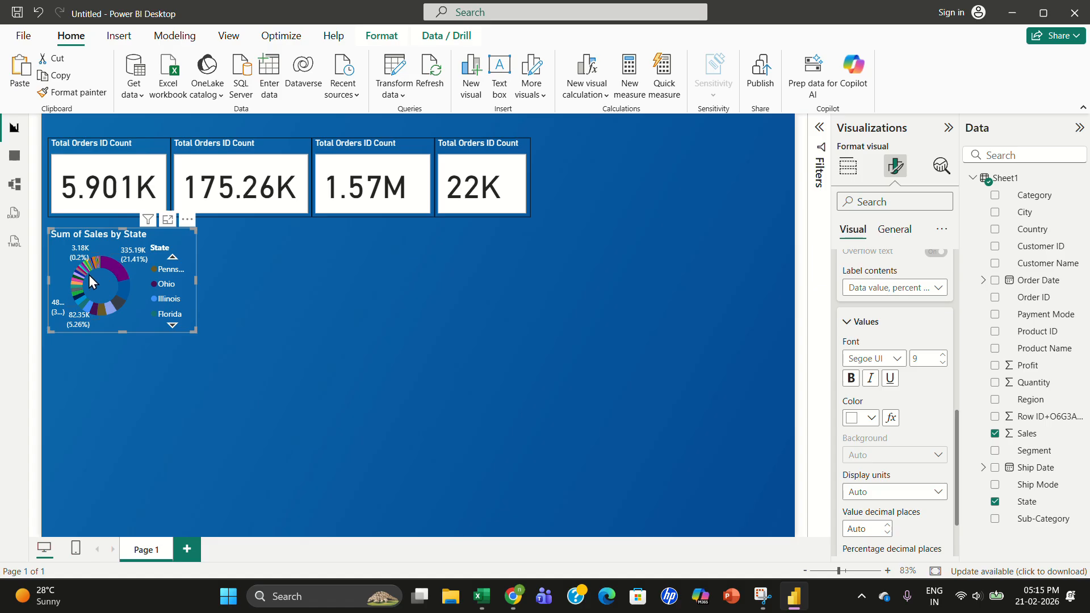
click(168, 273)
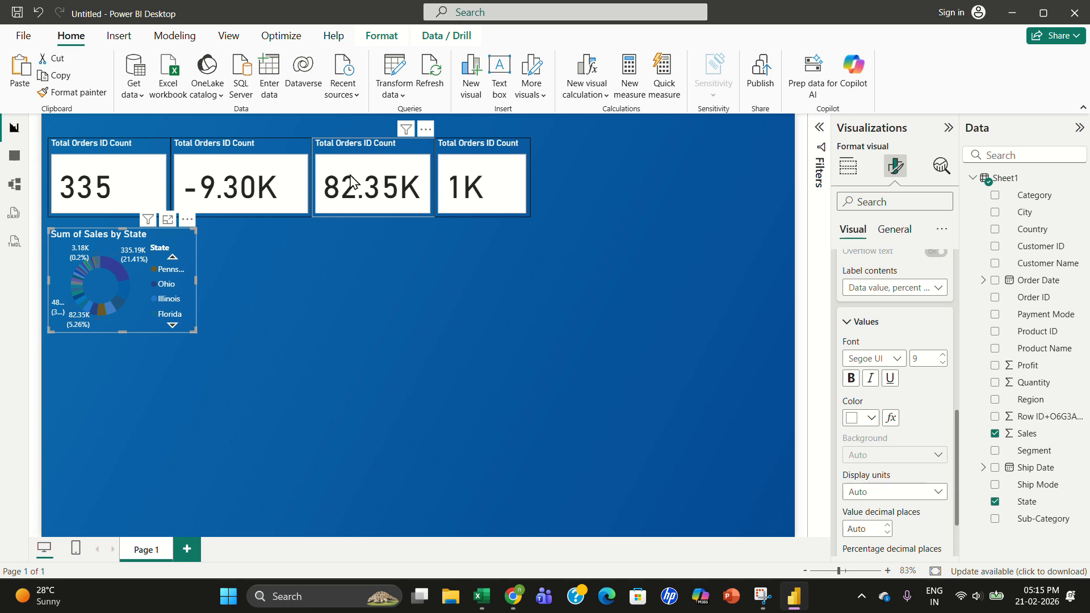
- Rename the second KPI card's title to Profit
click(230, 161)
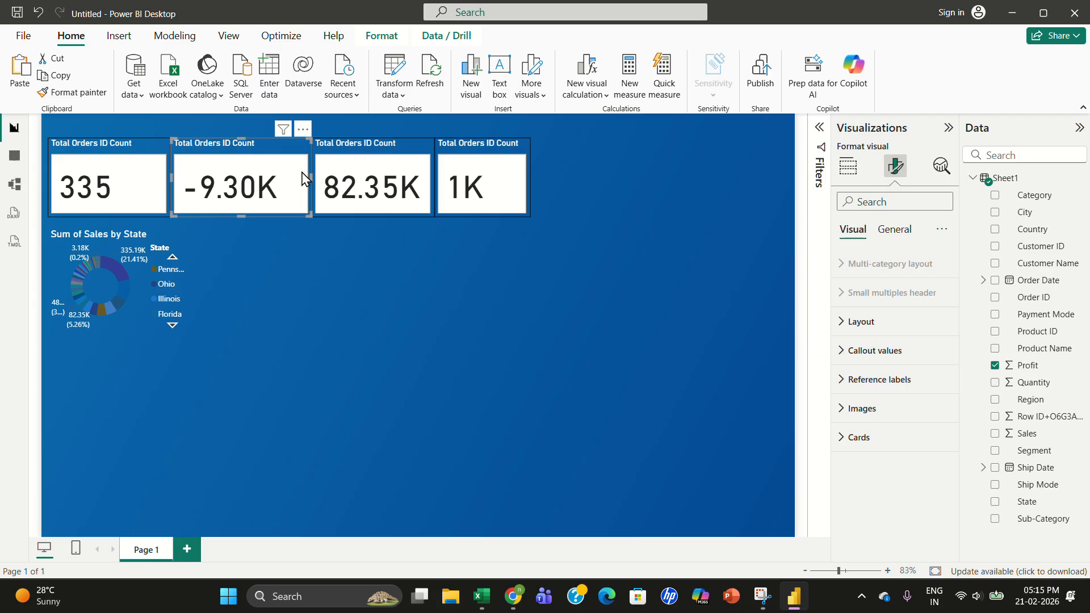
click(849, 171)
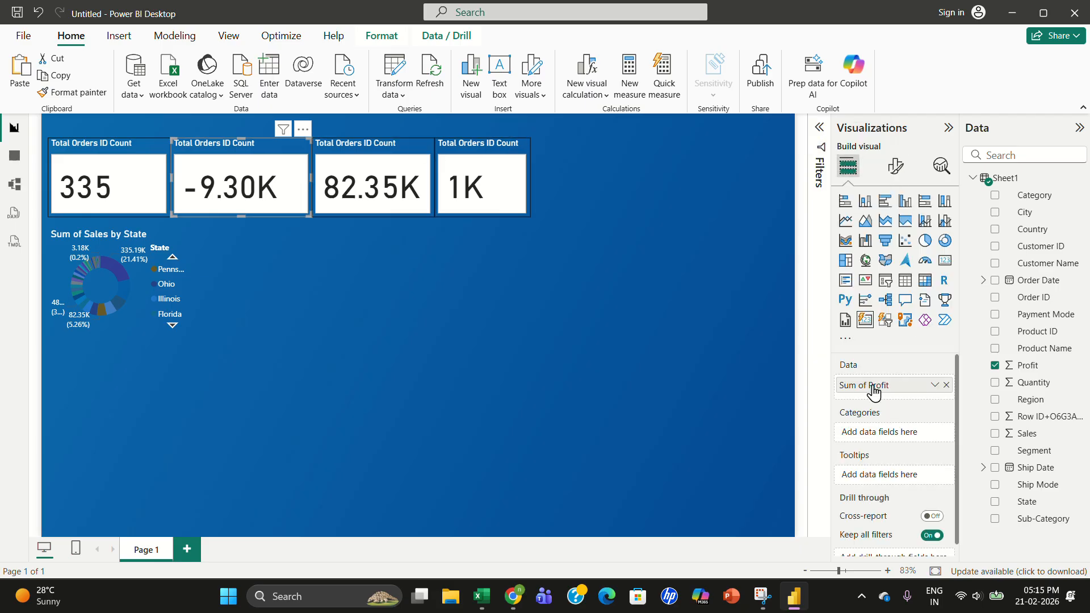
click(896, 174)
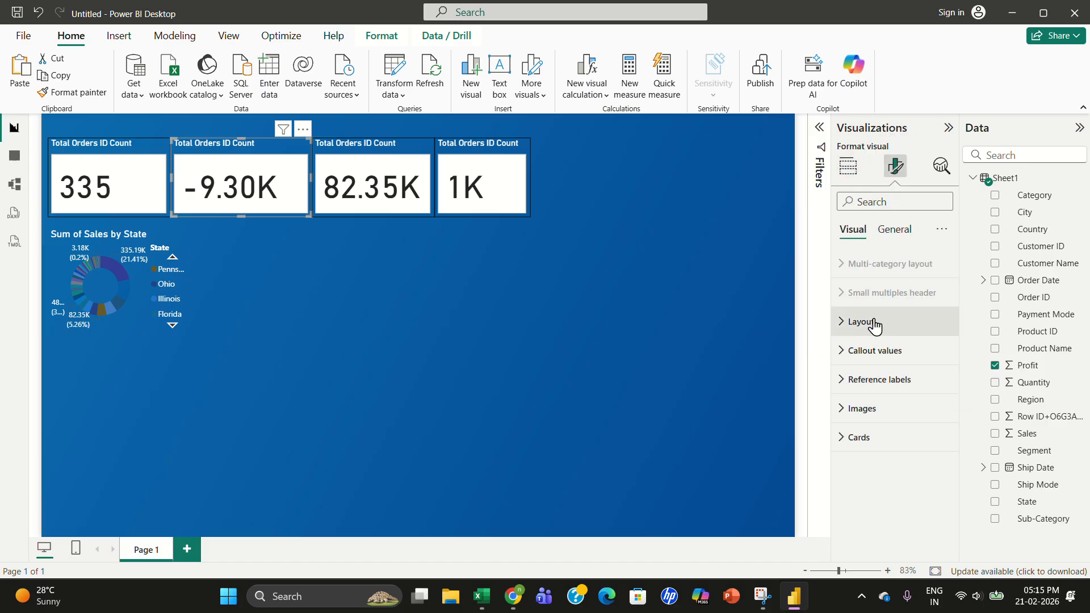
click(874, 326)
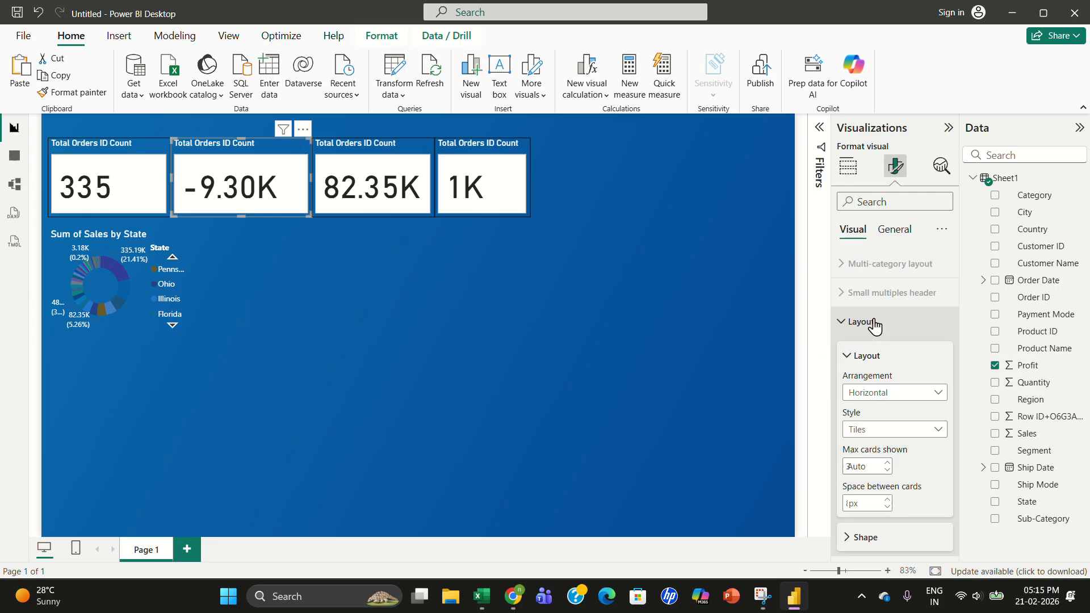
click(895, 229)
click(854, 293)
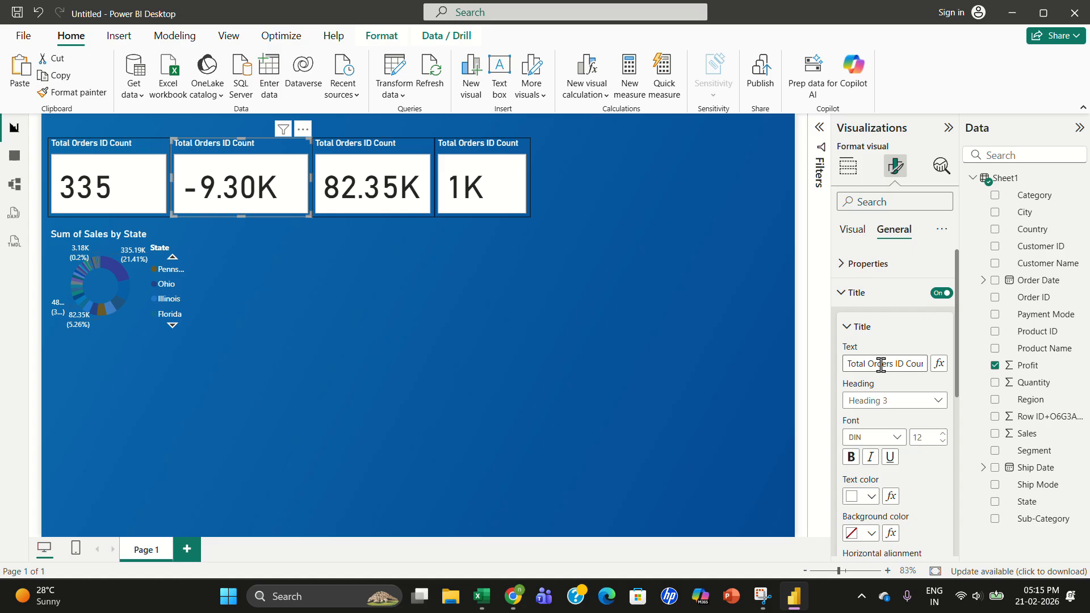
triple_click(899, 365)
text(Profut)
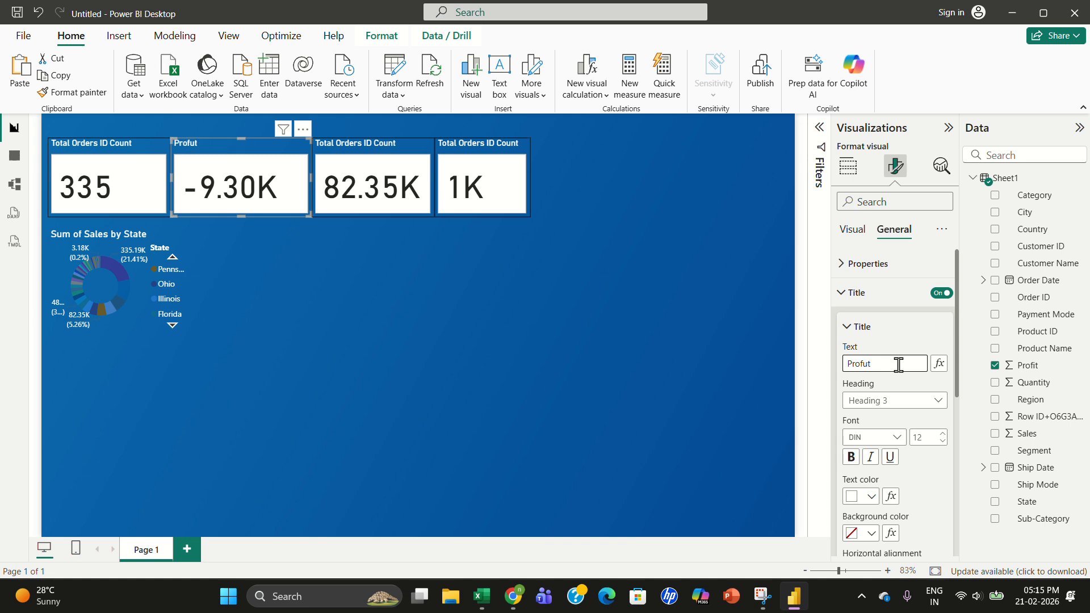
key(BackSpace)
key(BackSpace)
click(913, 329)
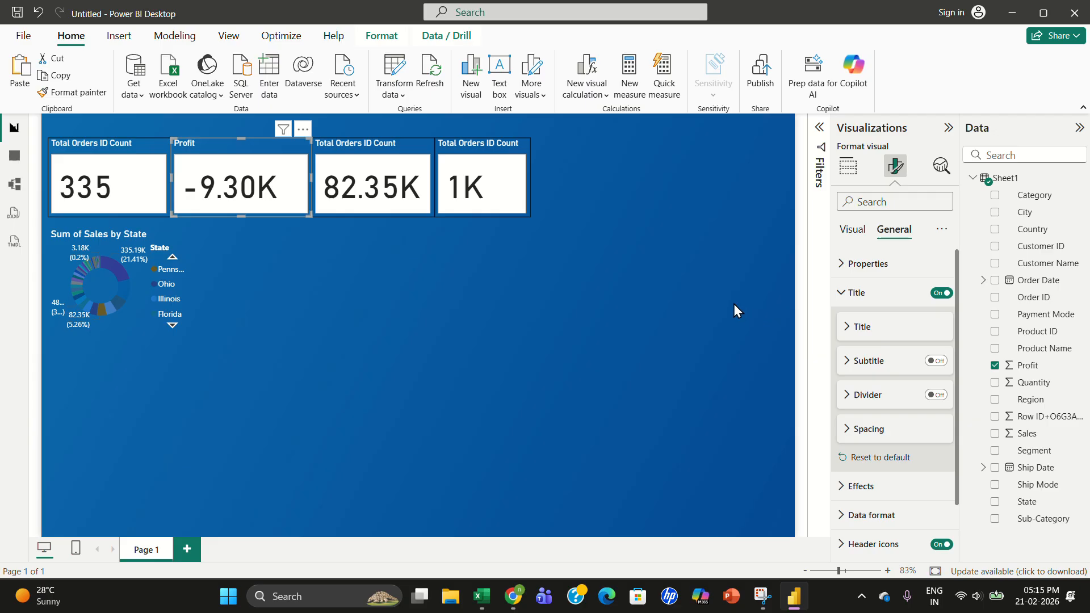
- Rename the third KPI card's title to Sales
click(376, 153)
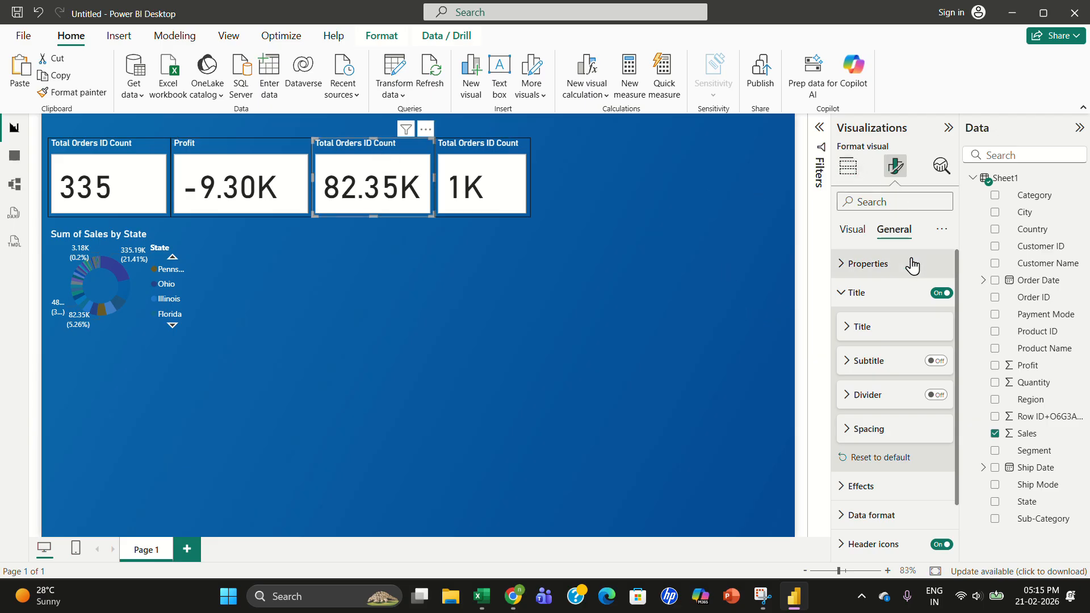
click(865, 328)
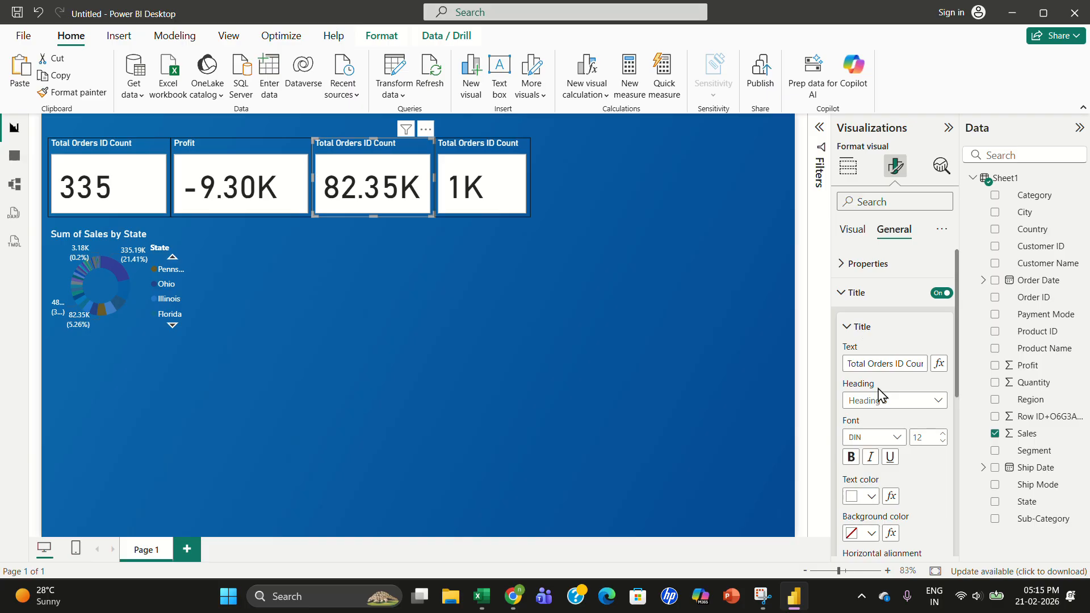
click(879, 363)
text(Sales)
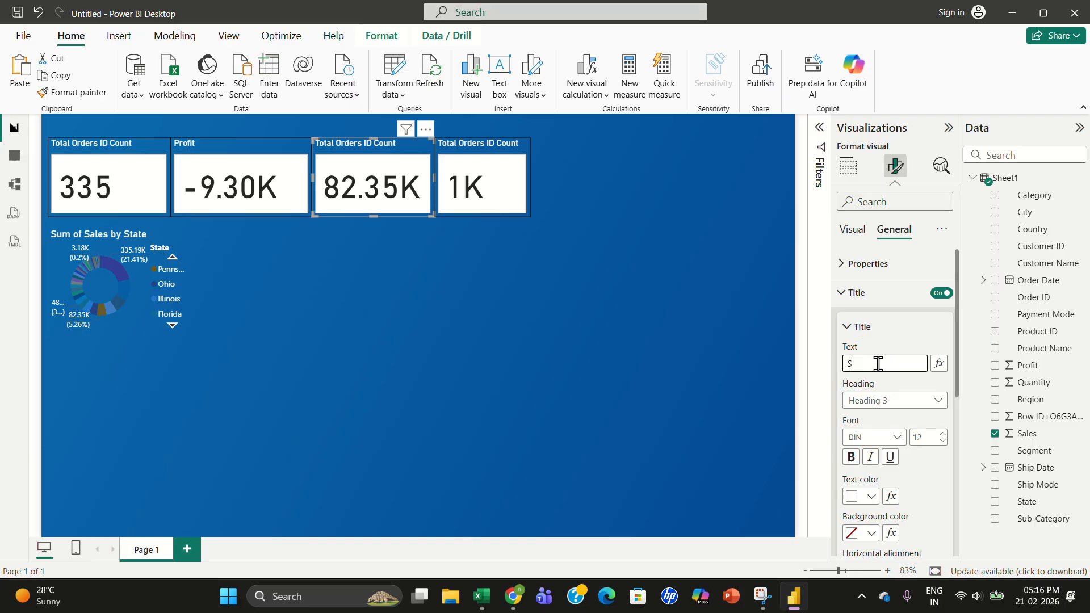
click(907, 327)
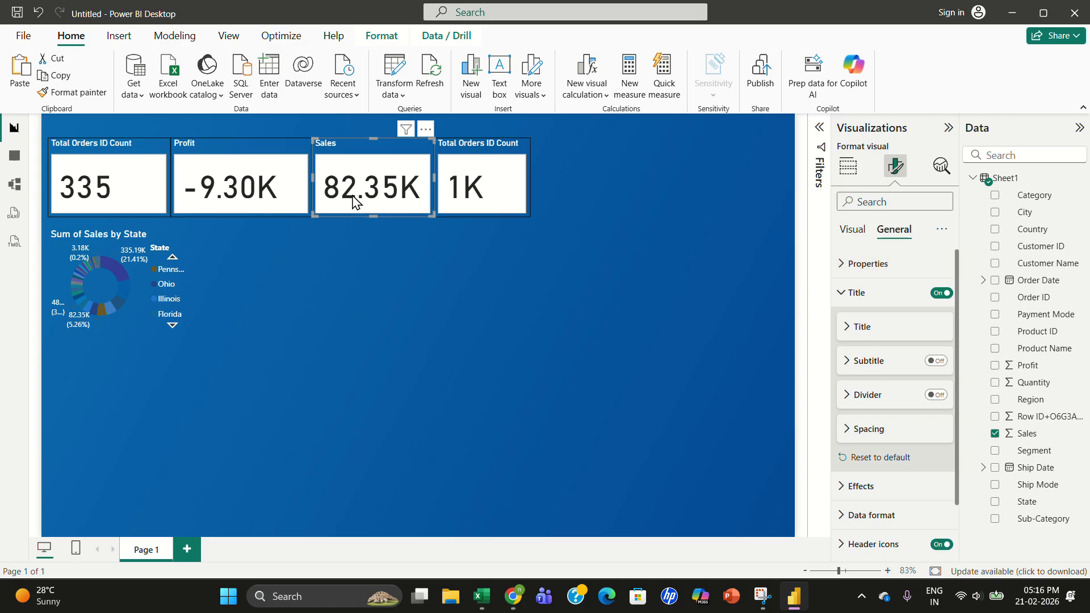
- Rename the fourth KPI card's title to Total Q
click(848, 166)
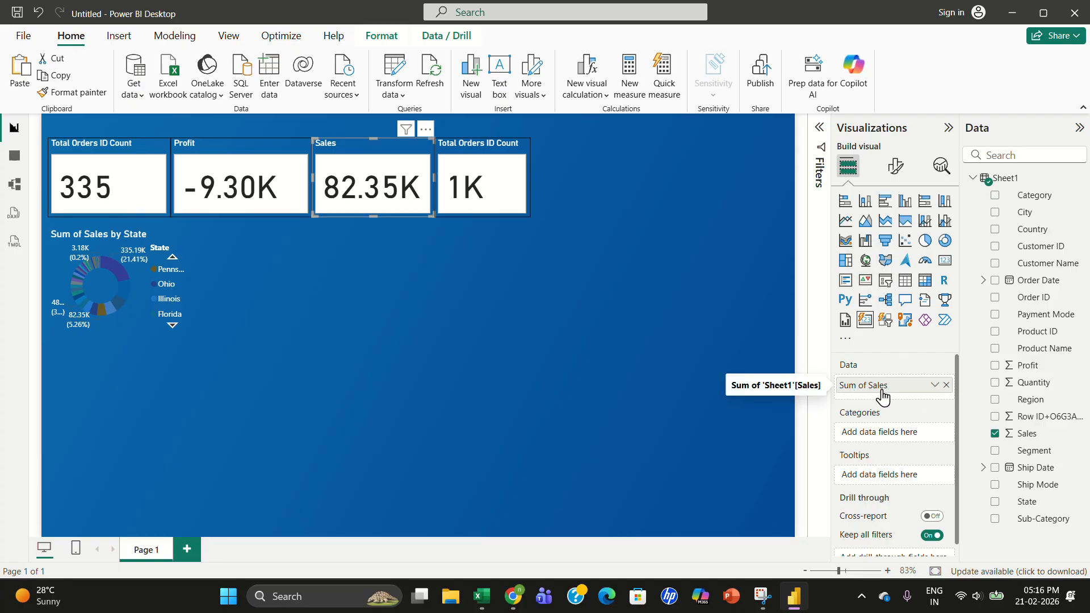
click(482, 169)
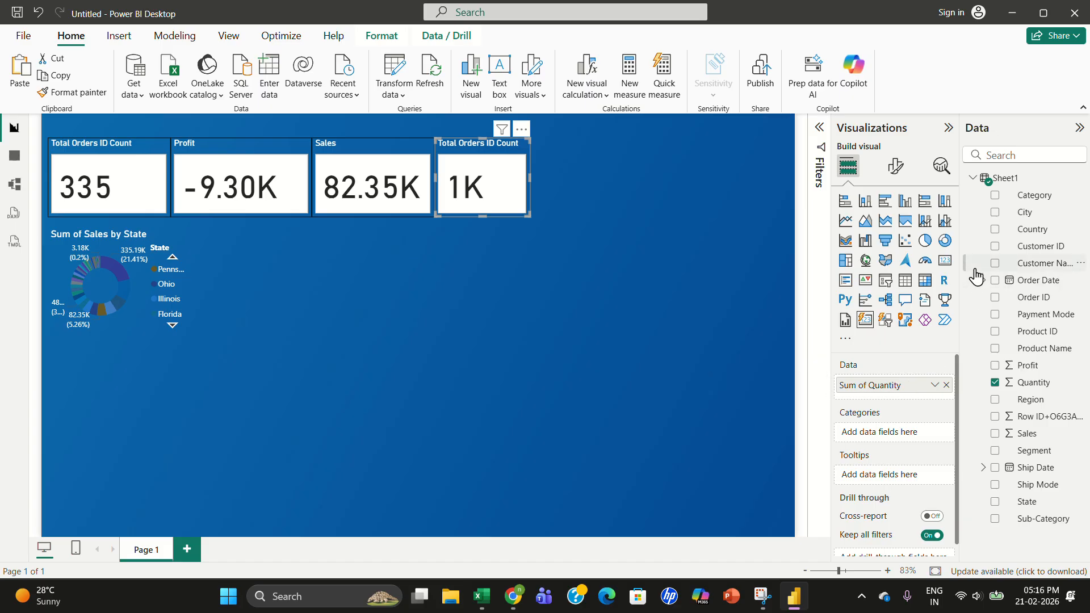
click(896, 166)
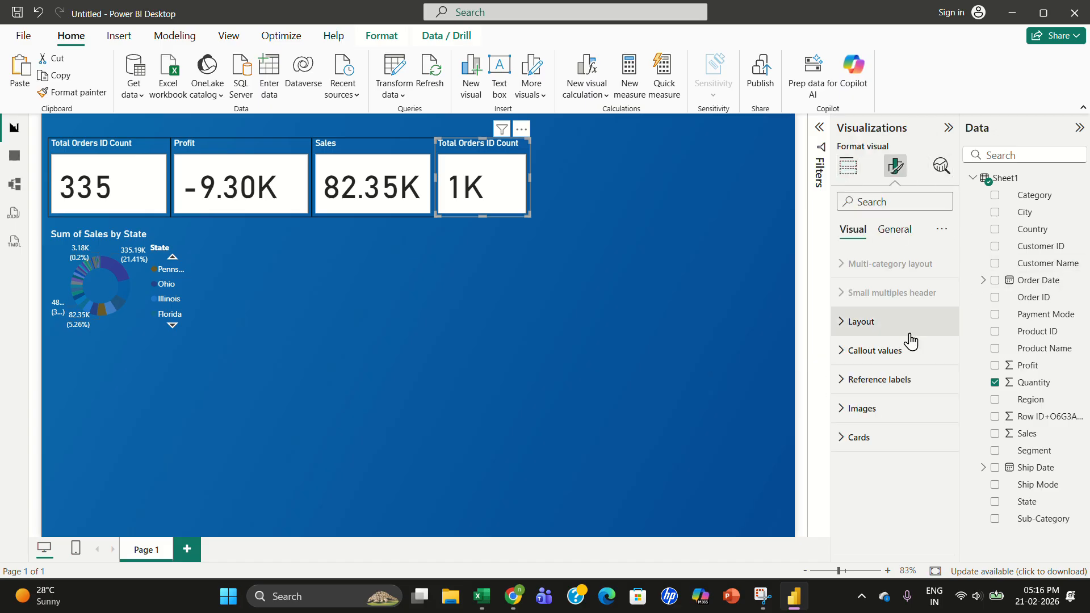
click(895, 230)
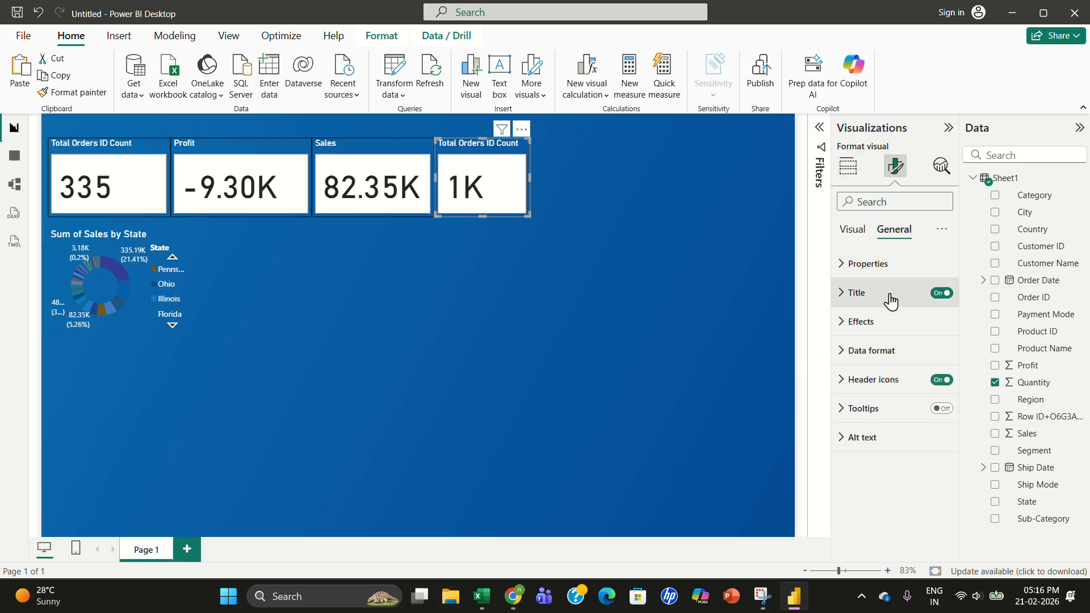
click(866, 304)
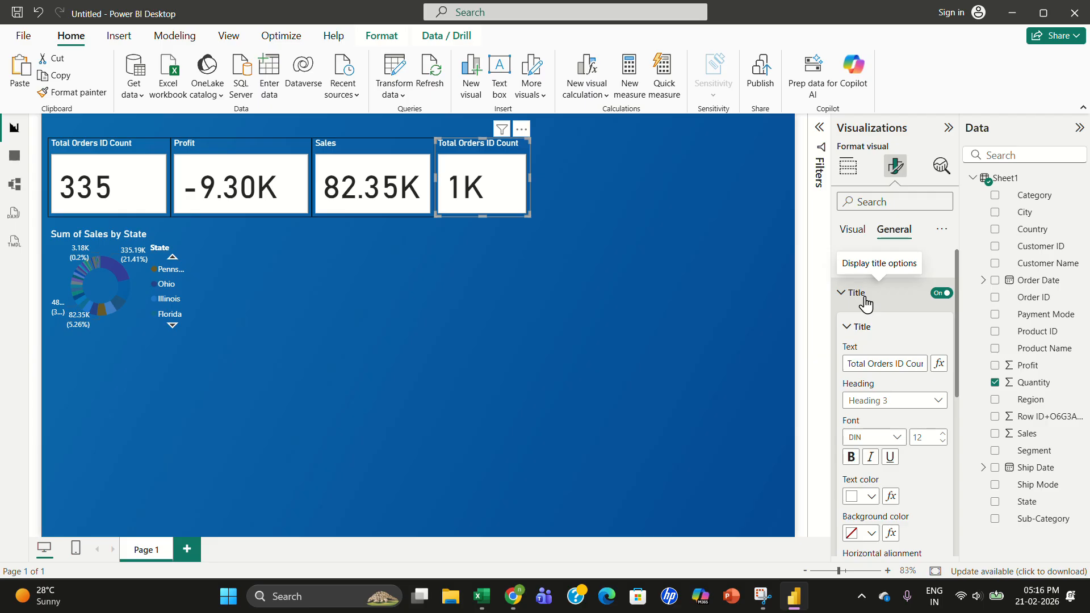
triple_click(874, 364)
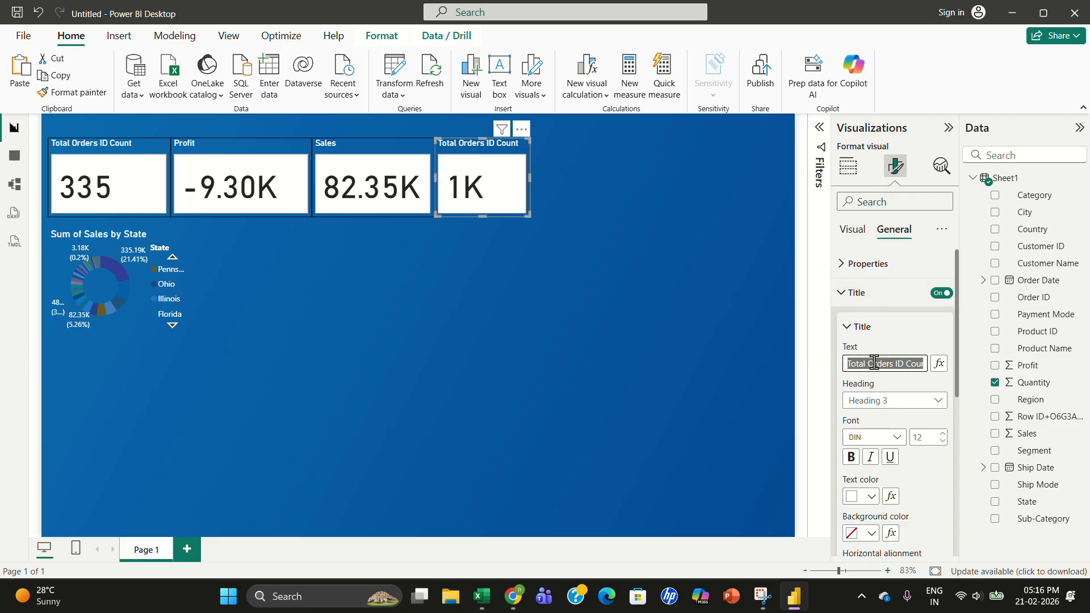
text(Total )
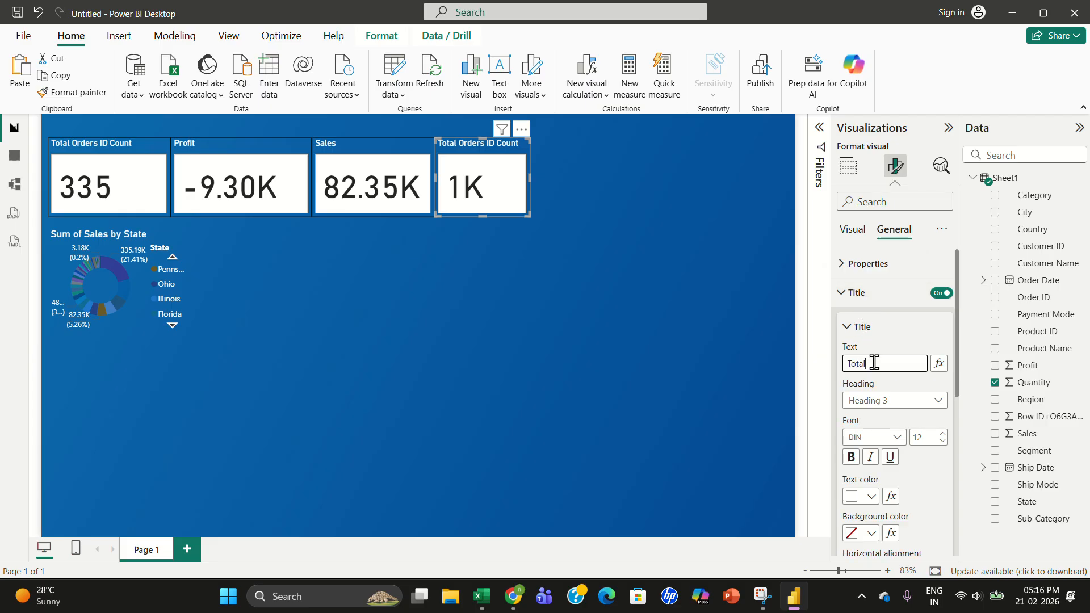
text(Or)
text(.)
click(820, 302)
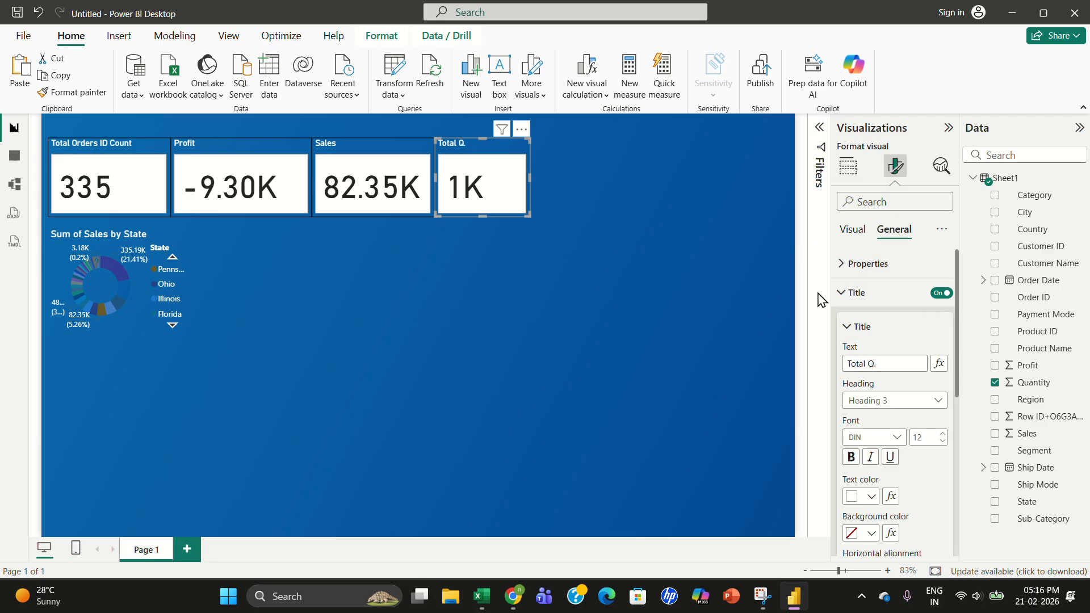
- Clear the state selection on the donut chart and page its legend back to the first states
click(674, 205)
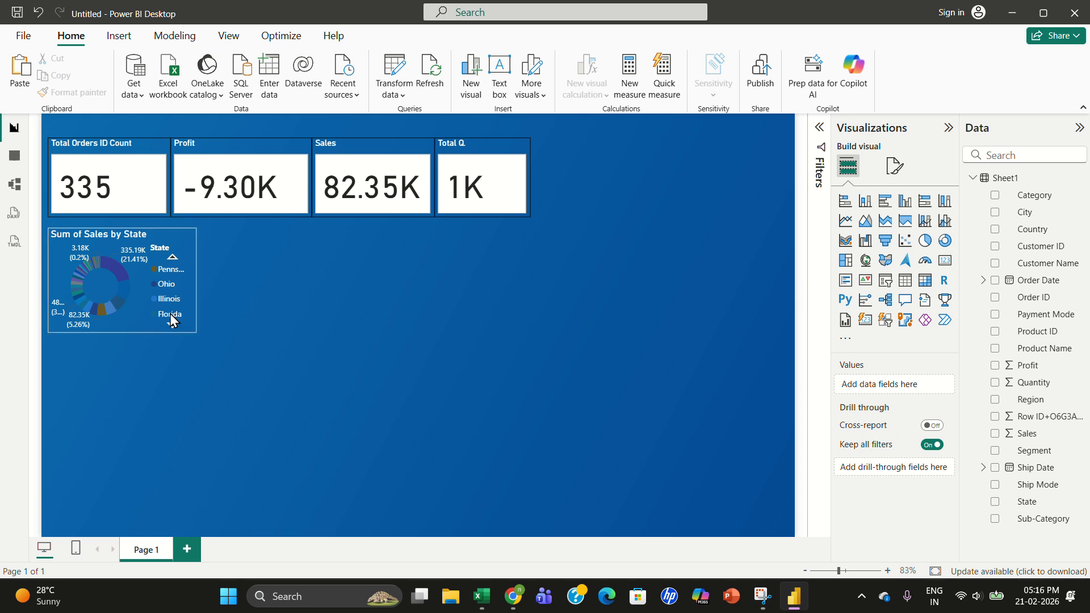
click(170, 283)
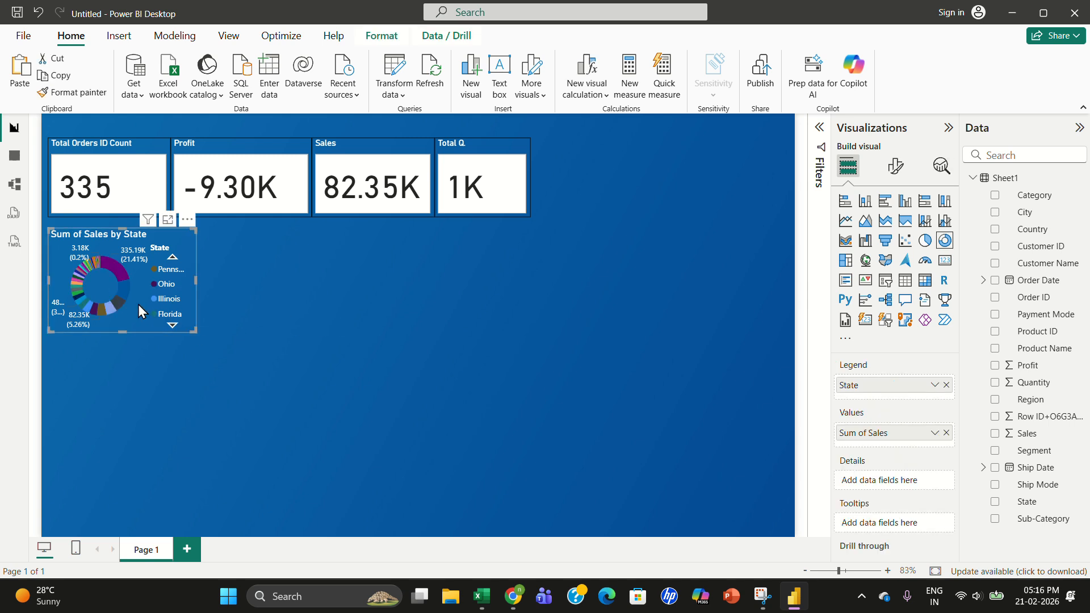
click(172, 257)
click(272, 295)
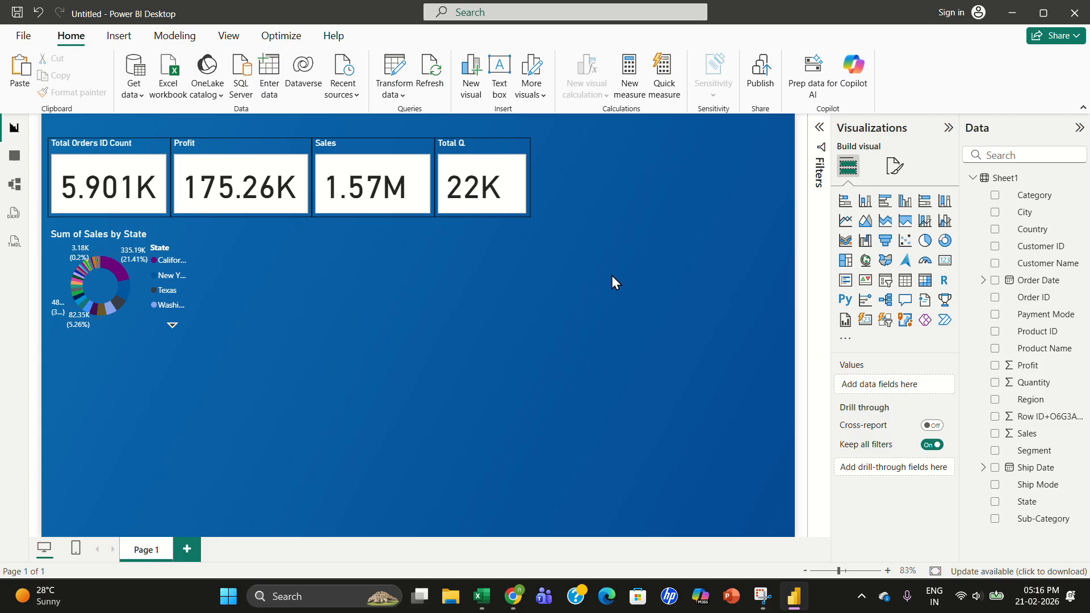
- Insert a stacked area chart, move it beside the donut chart and enlarge it
click(887, 229)
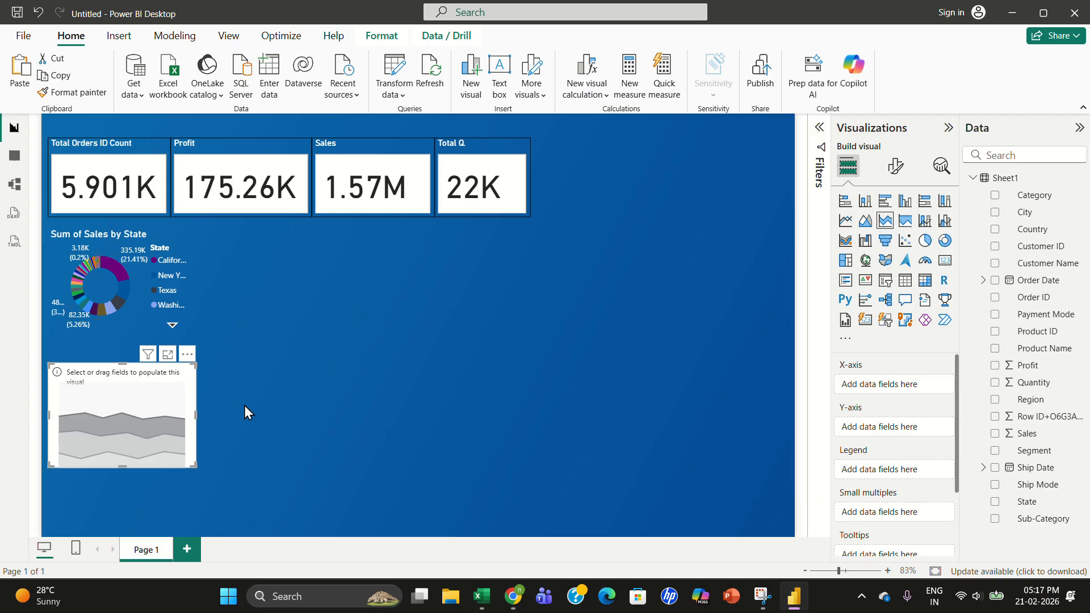
drag(116, 406, 339, 309)
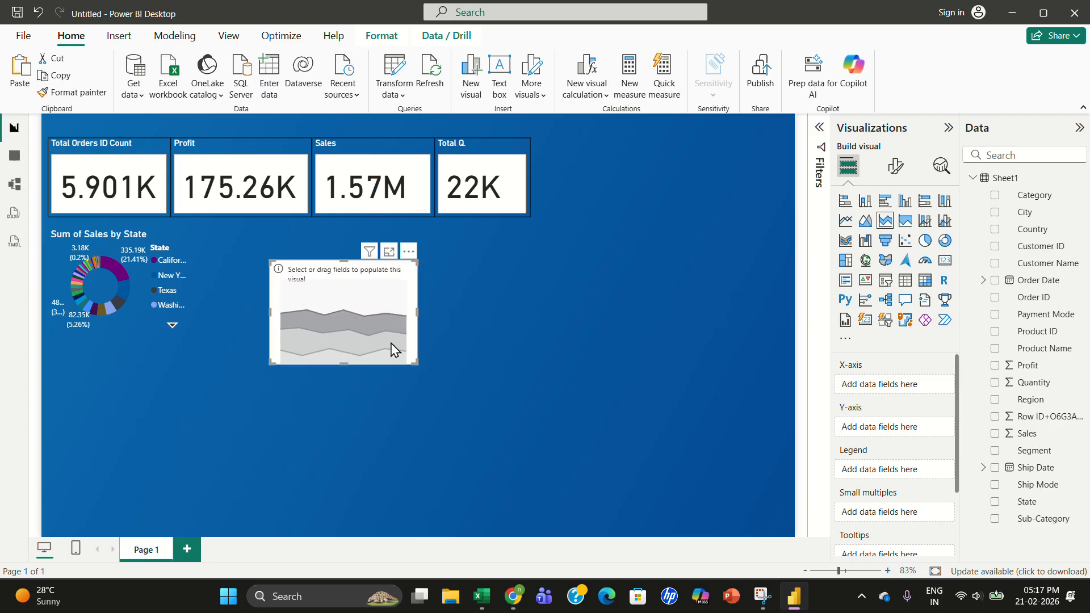
drag(445, 386, 466, 391)
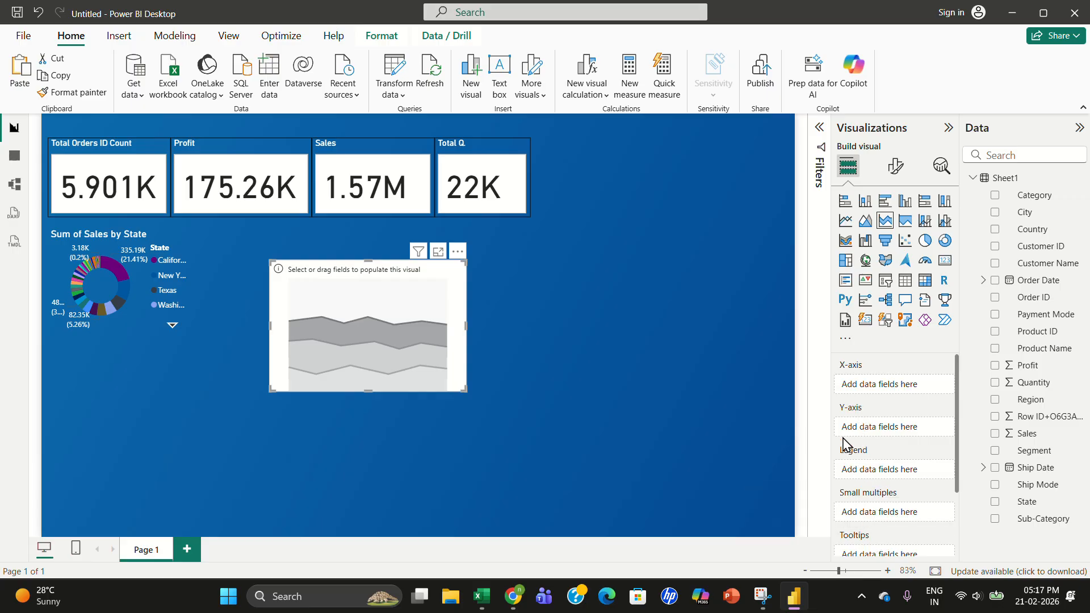
- Add Order Date to the stacked area chart's X-axis
click(135, 287)
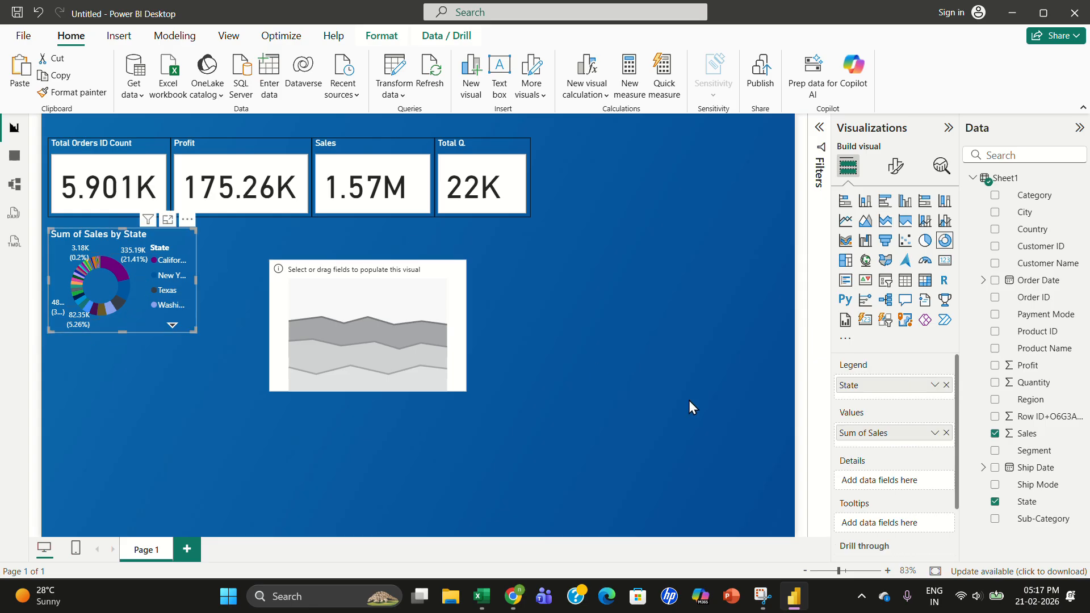
click(344, 309)
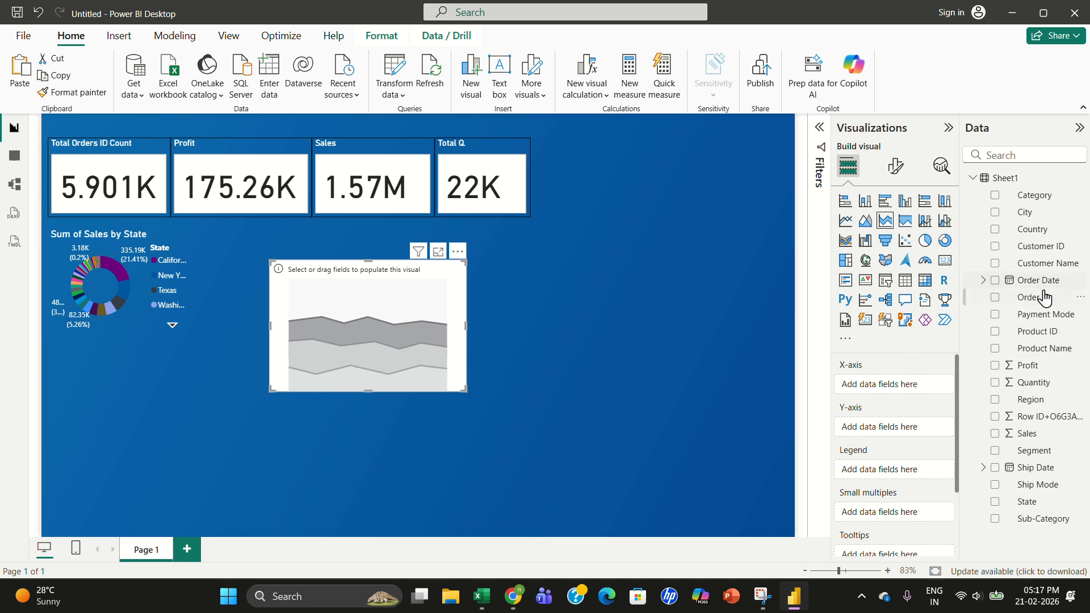
drag(1032, 301, 922, 392)
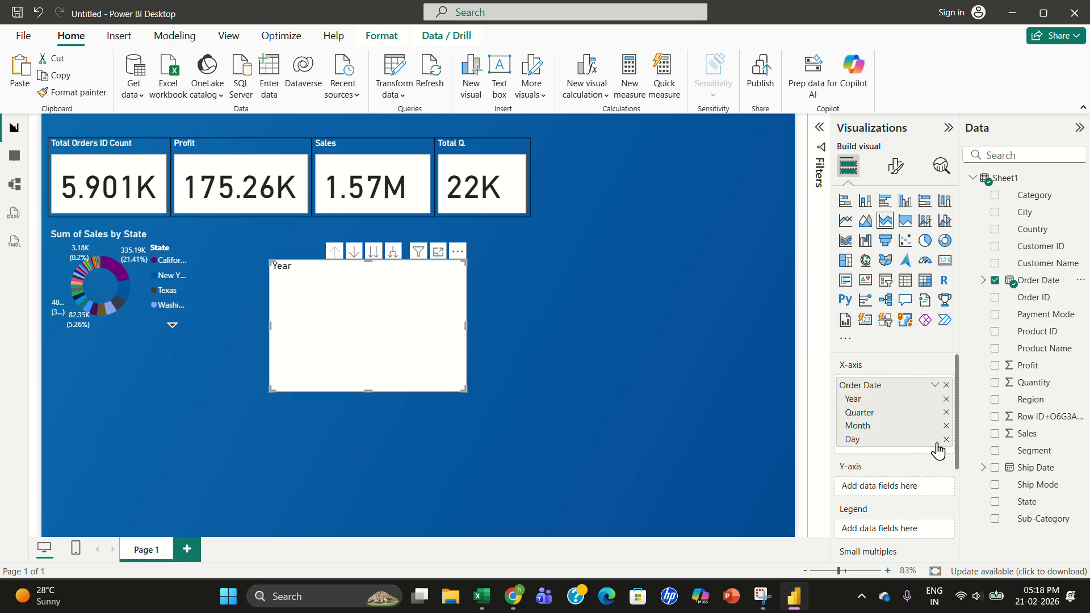
- Add Order Date as a Date Hierarchy to the area chart's legend and Sales to its Y-axis
scroll(959, 452, down, 1)
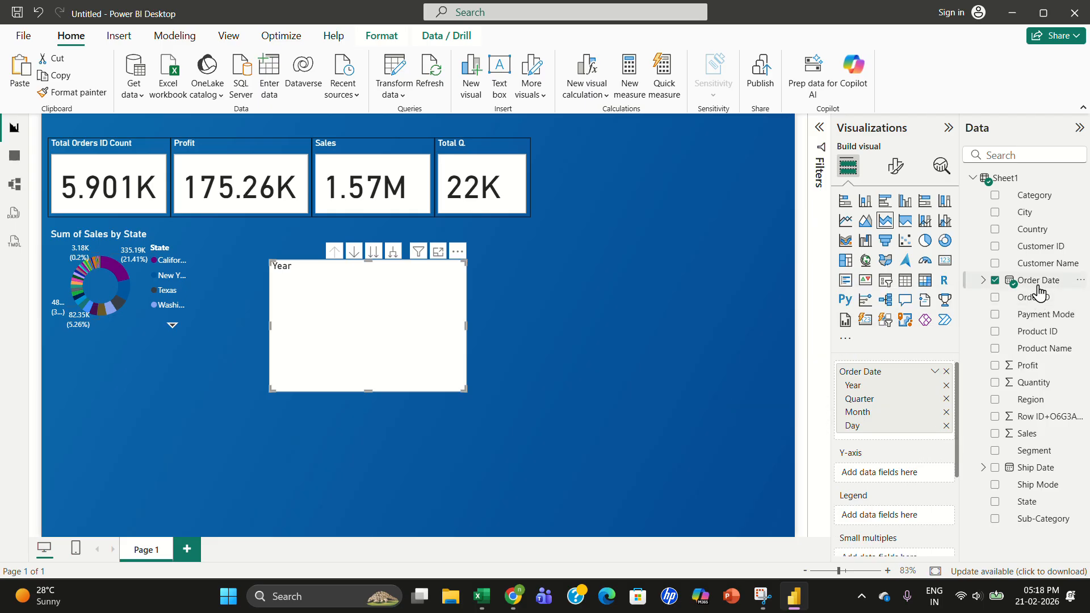
drag(1037, 284, 904, 531)
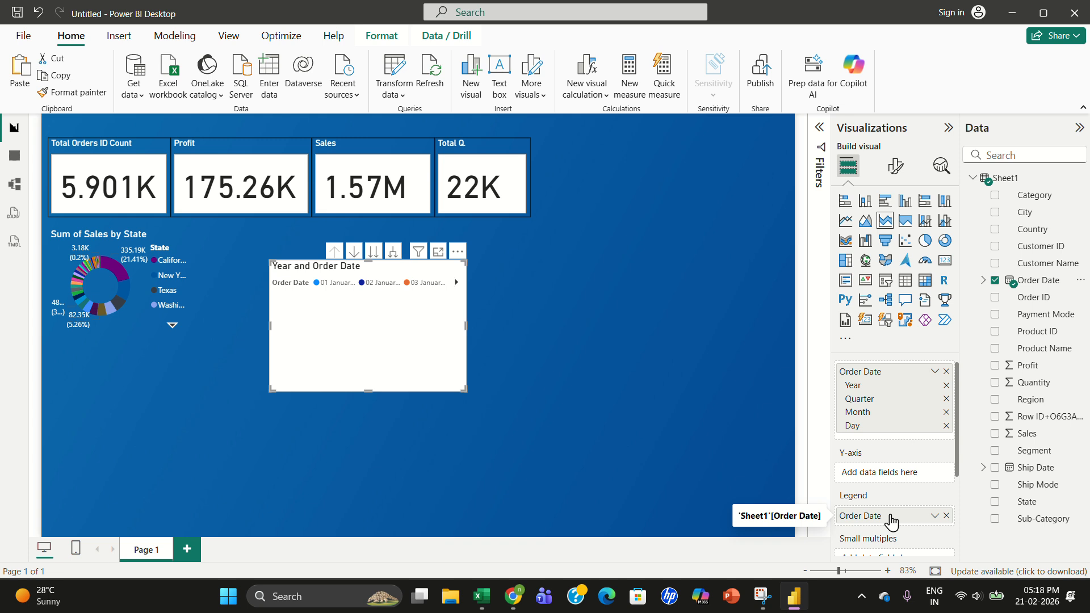
click(934, 516)
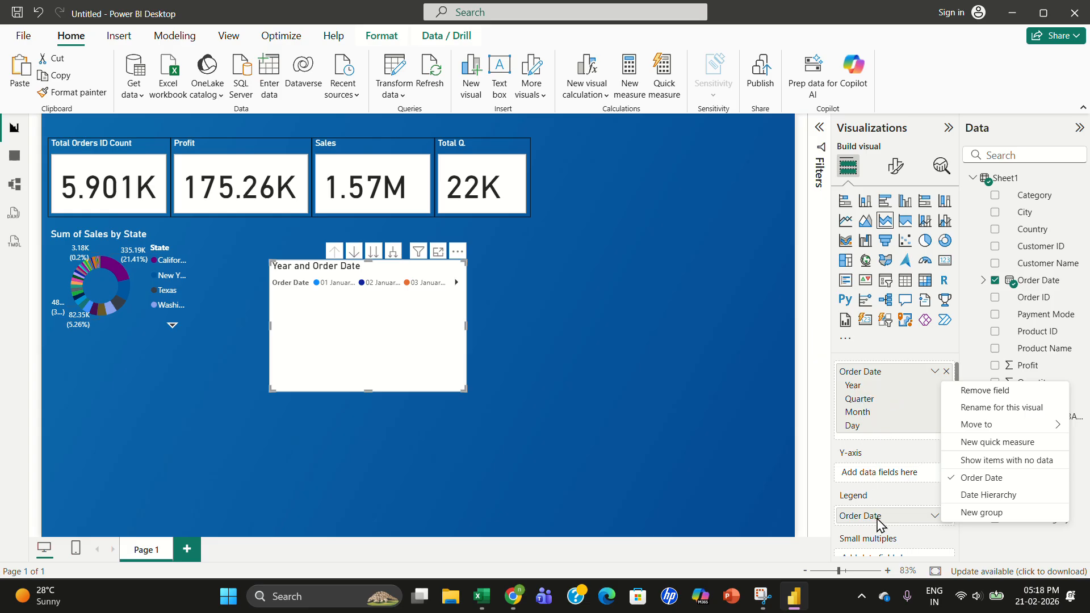
click(971, 500)
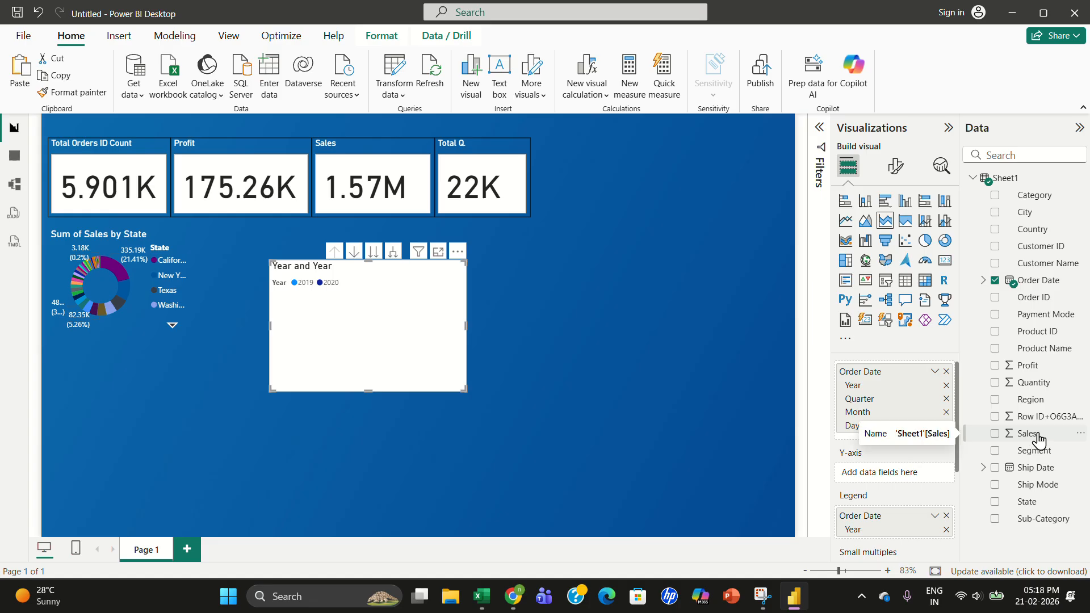
drag(1039, 438, 910, 479)
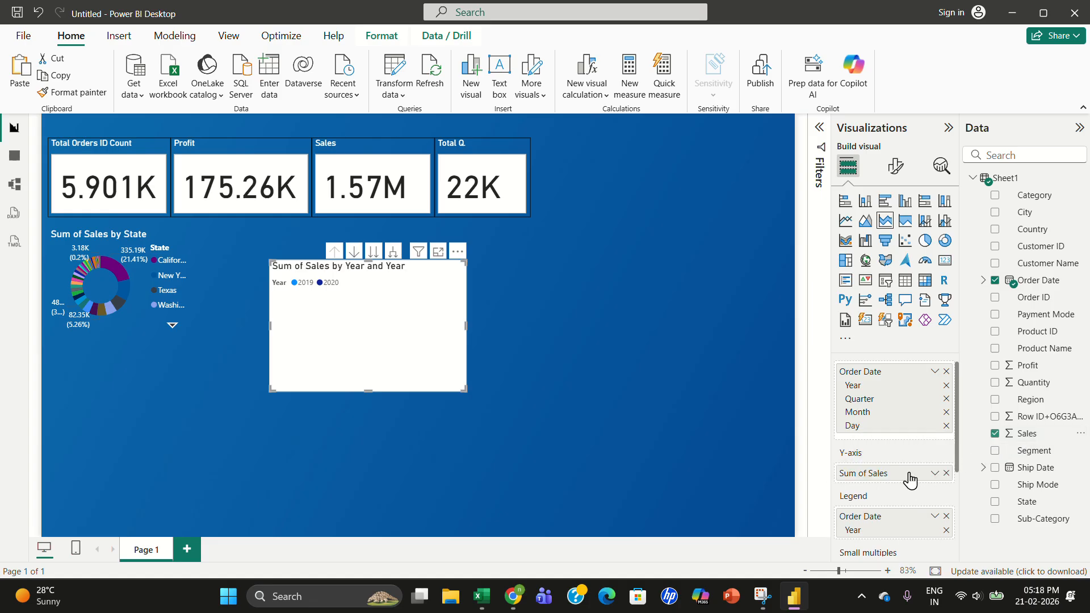
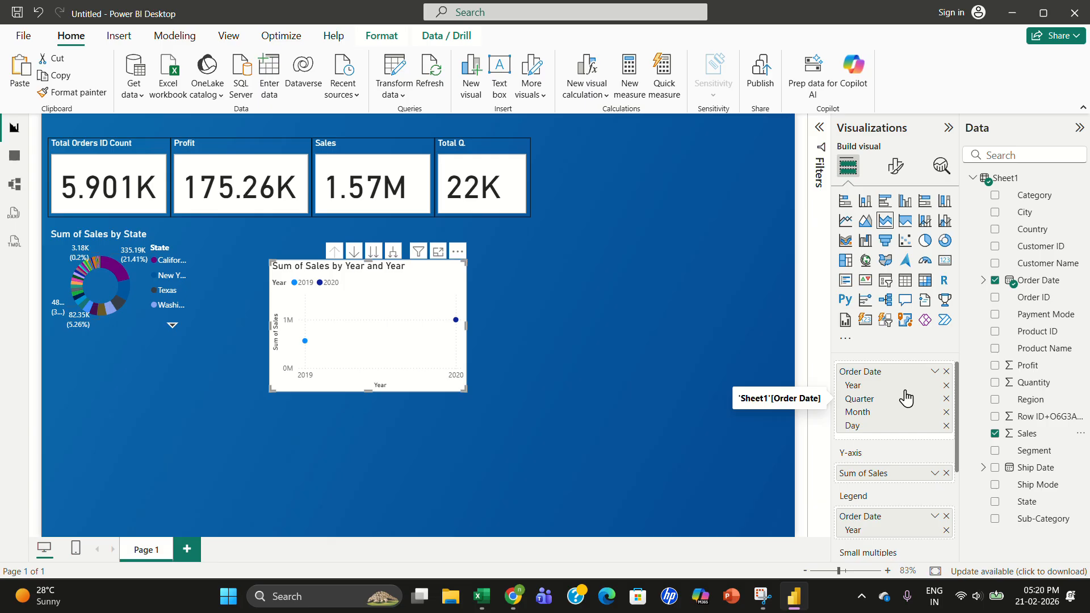
- Remove Year, Quarter and Day from the area chart's X-axis date hierarchy so only Month remains
click(946, 390)
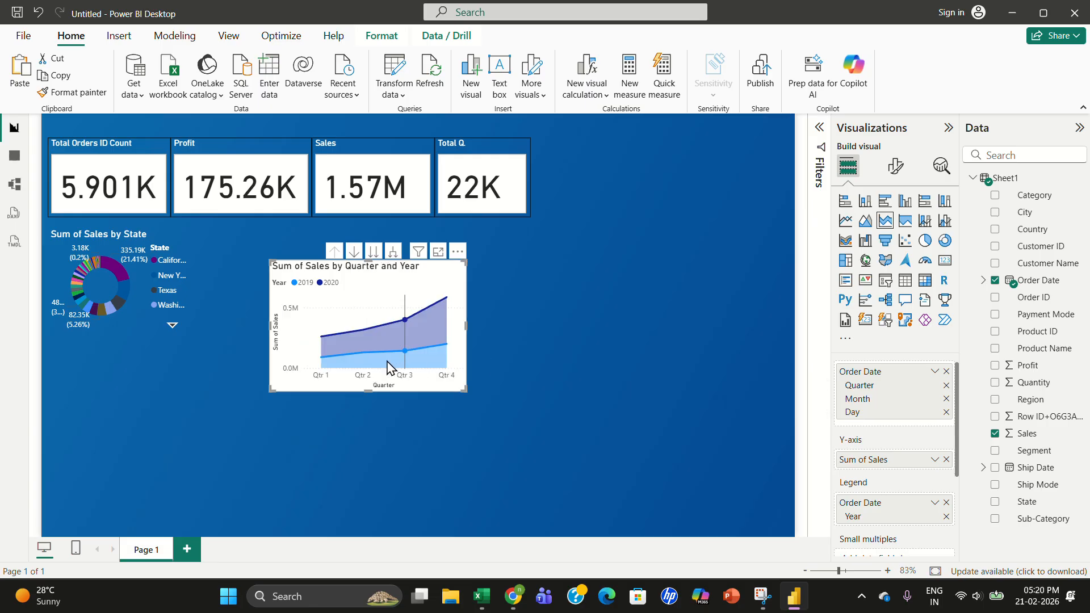
mouse_move(351, 365)
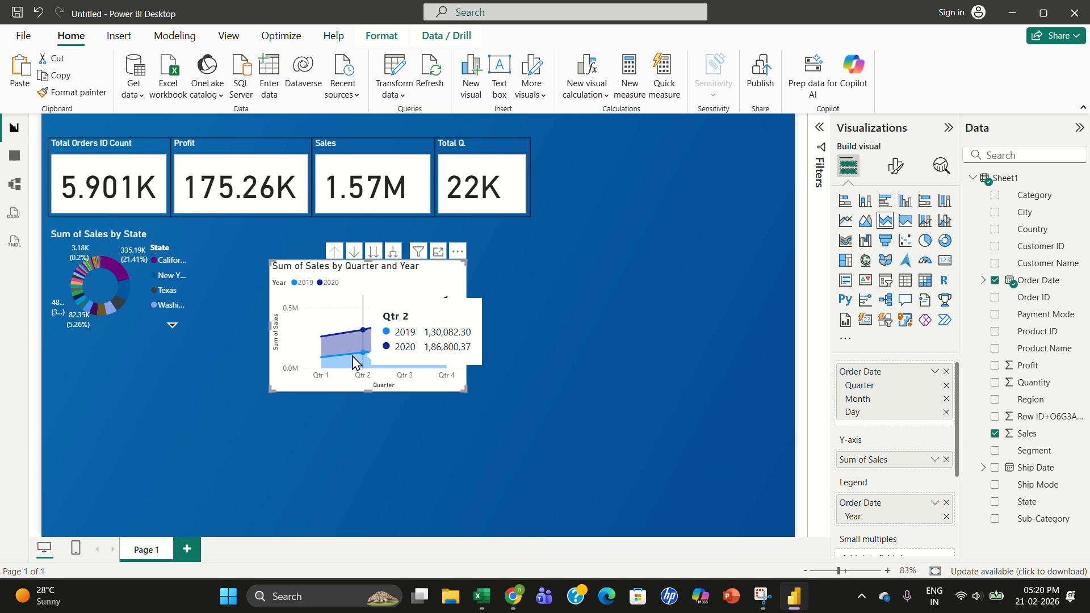
mouse_move(406, 351)
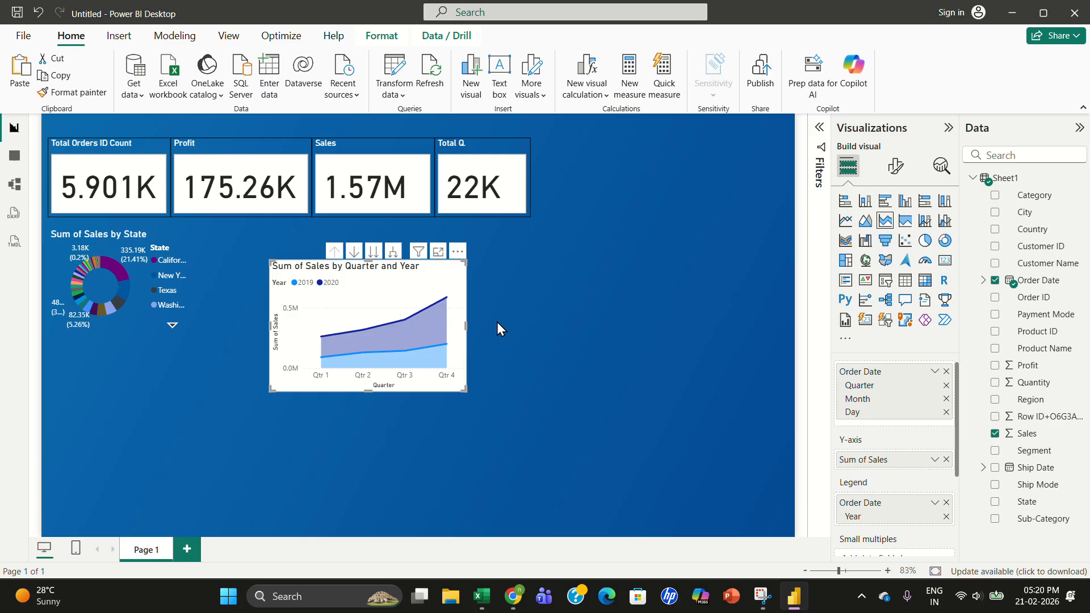
click(946, 385)
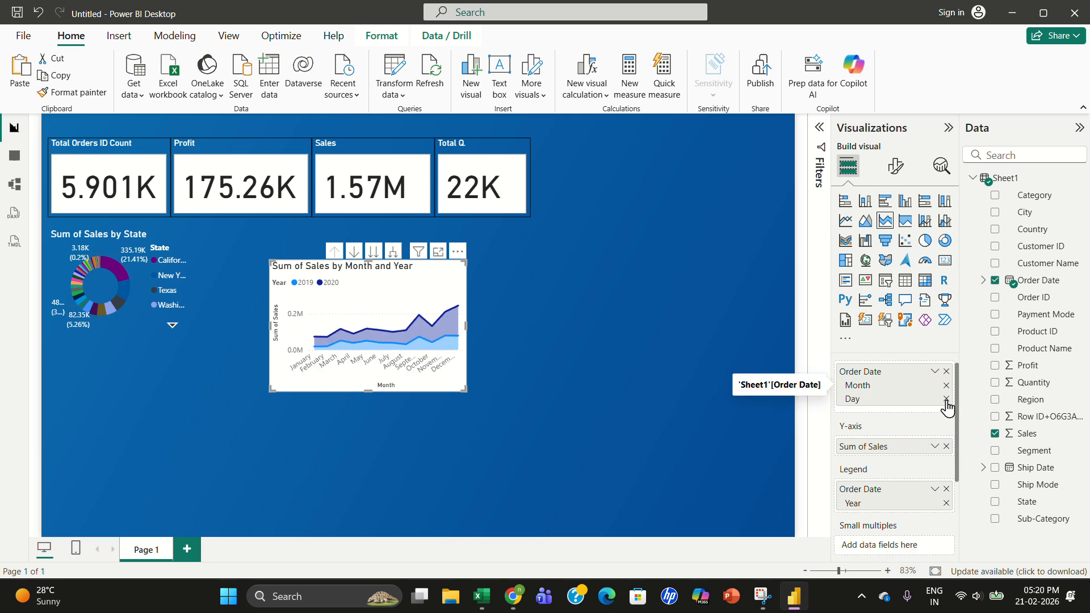
click(946, 400)
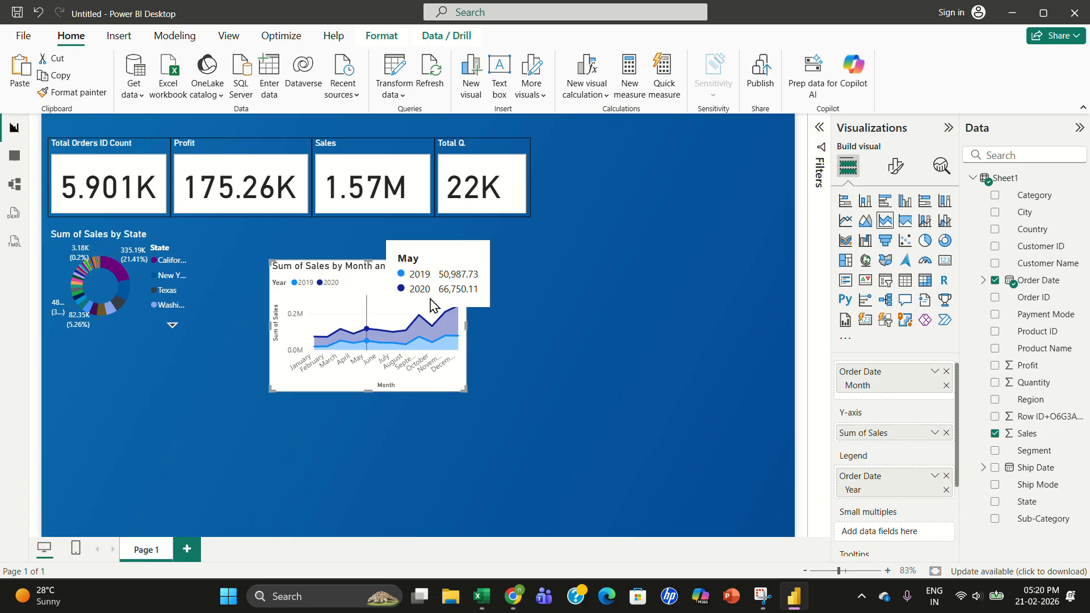
- Select a state slice on the donut chart to filter the report by that state
click(503, 332)
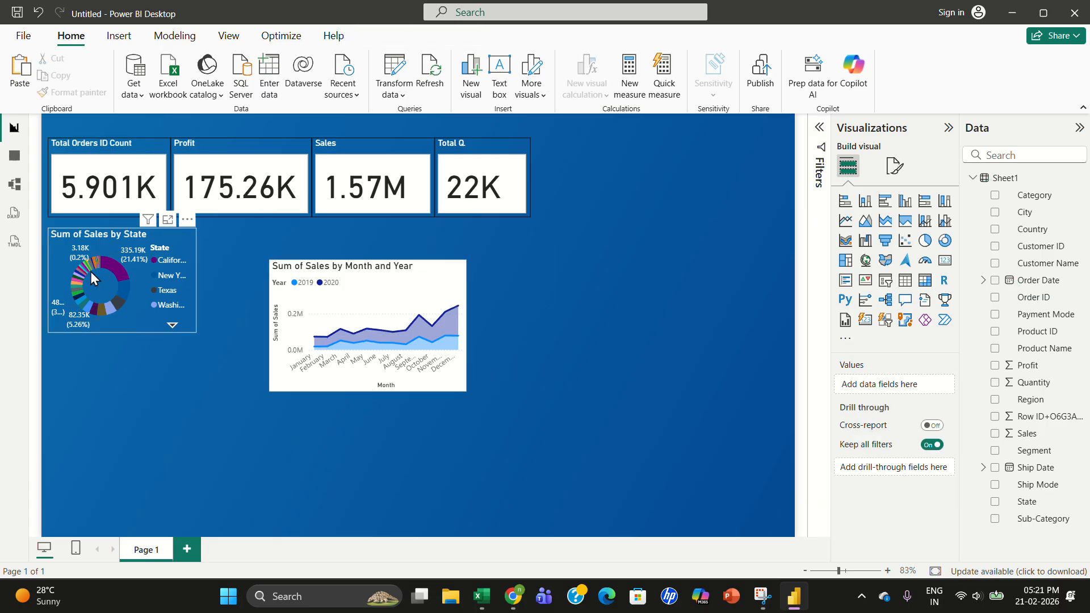
click(90, 271)
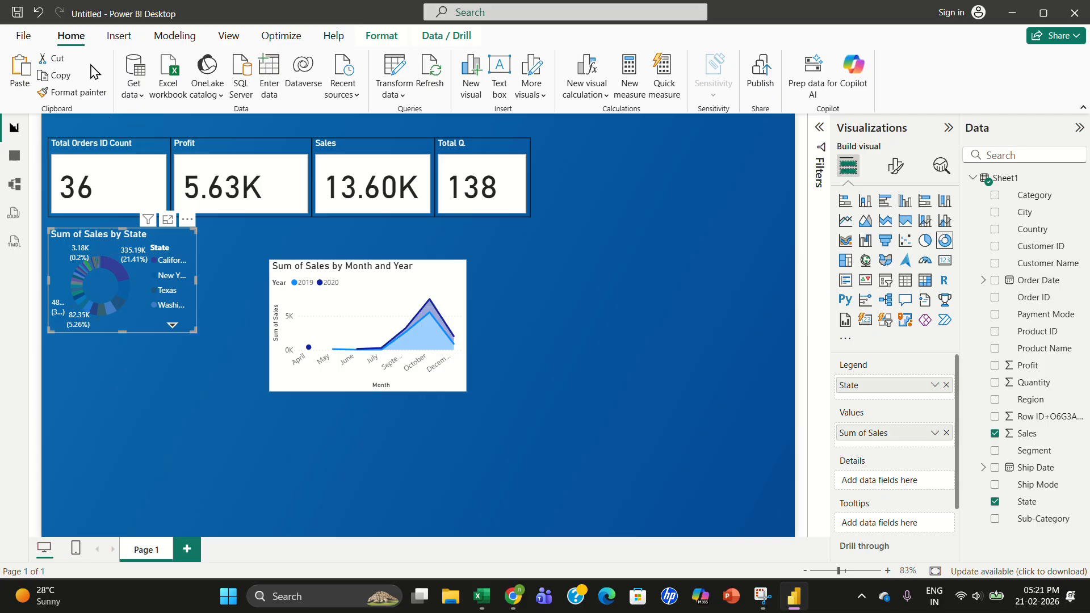
click(77, 99)
- Open the area chart's format settings and browse its Legend, Lines and Effects sections
click(340, 301)
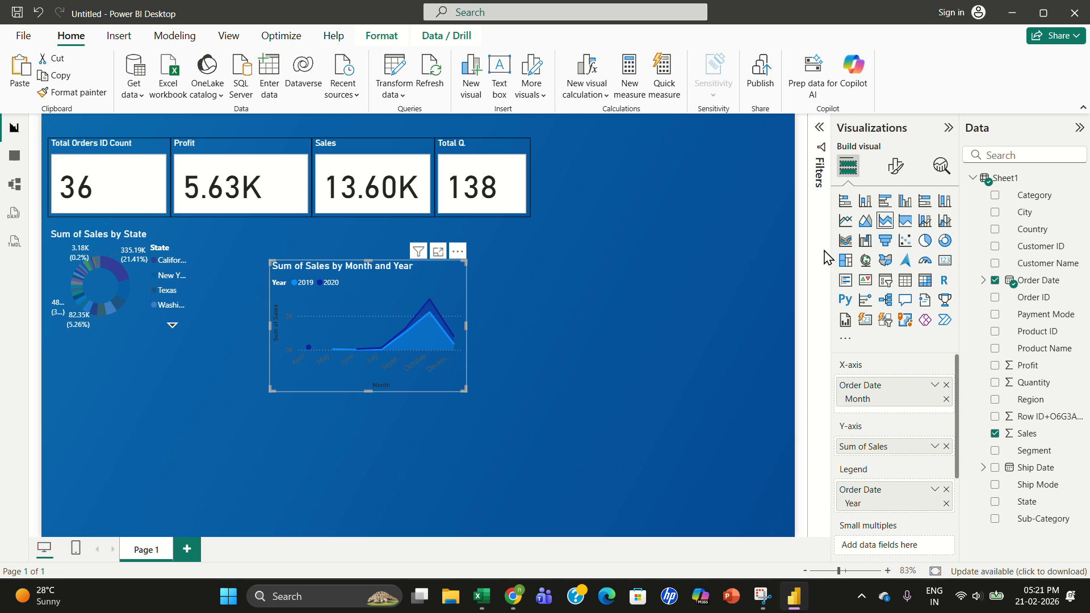
click(894, 170)
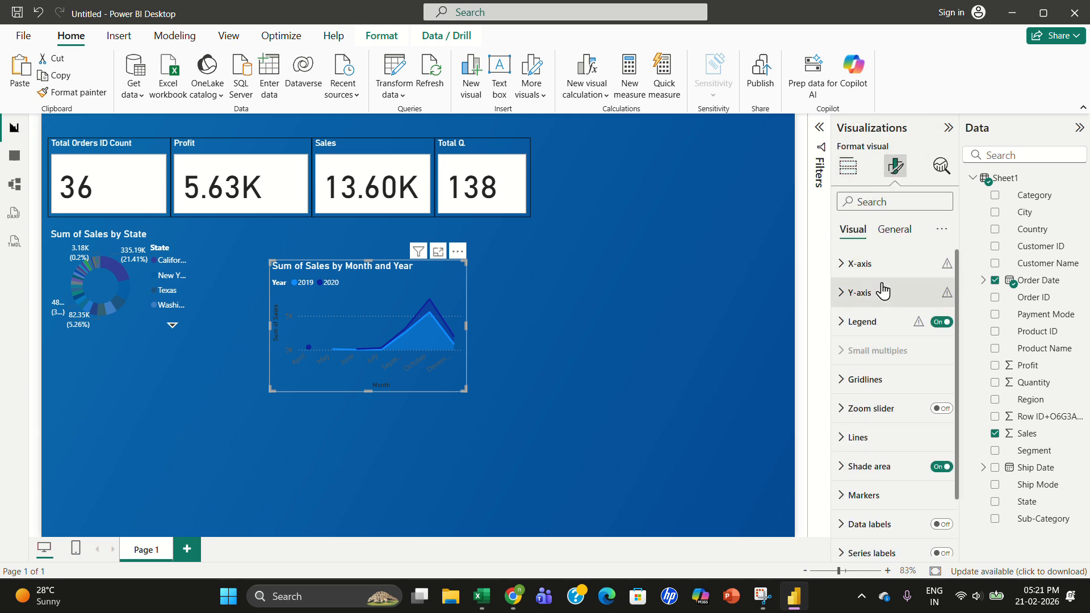
click(863, 324)
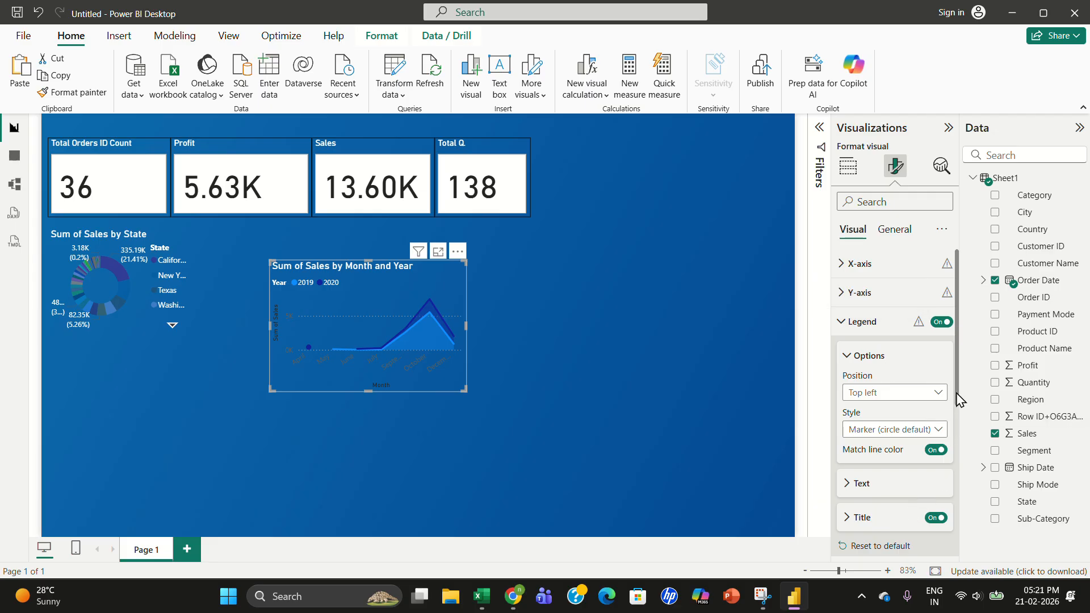
drag(960, 391, 965, 550)
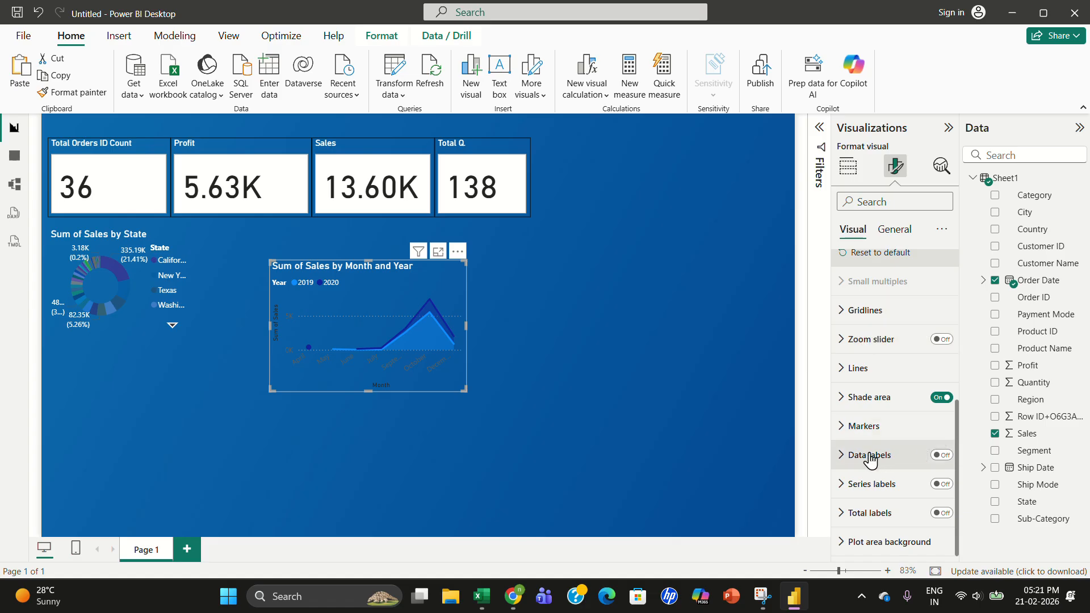
click(857, 376)
click(857, 378)
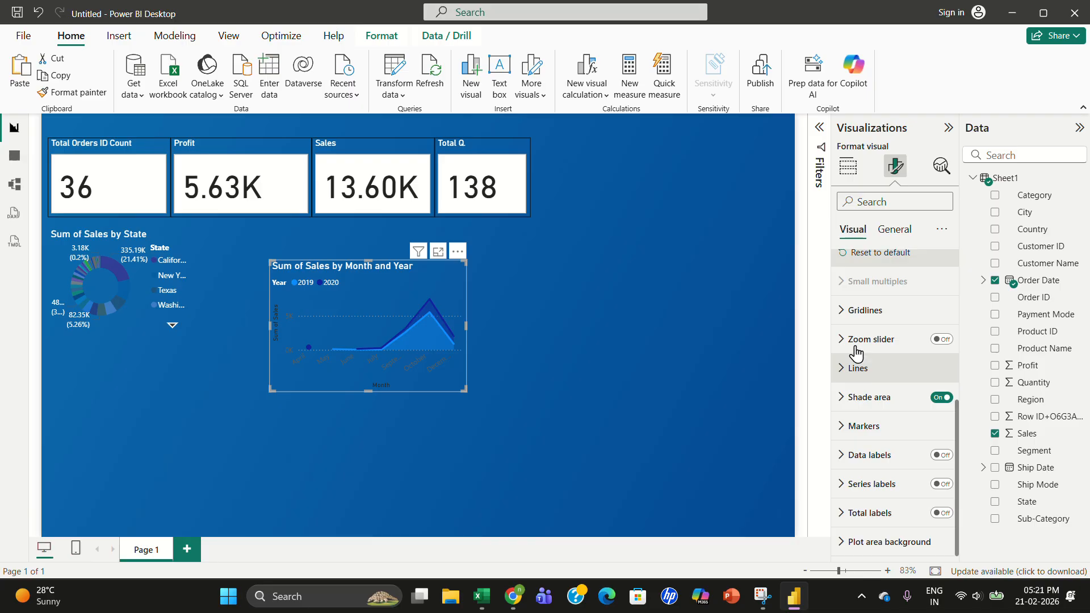
click(902, 232)
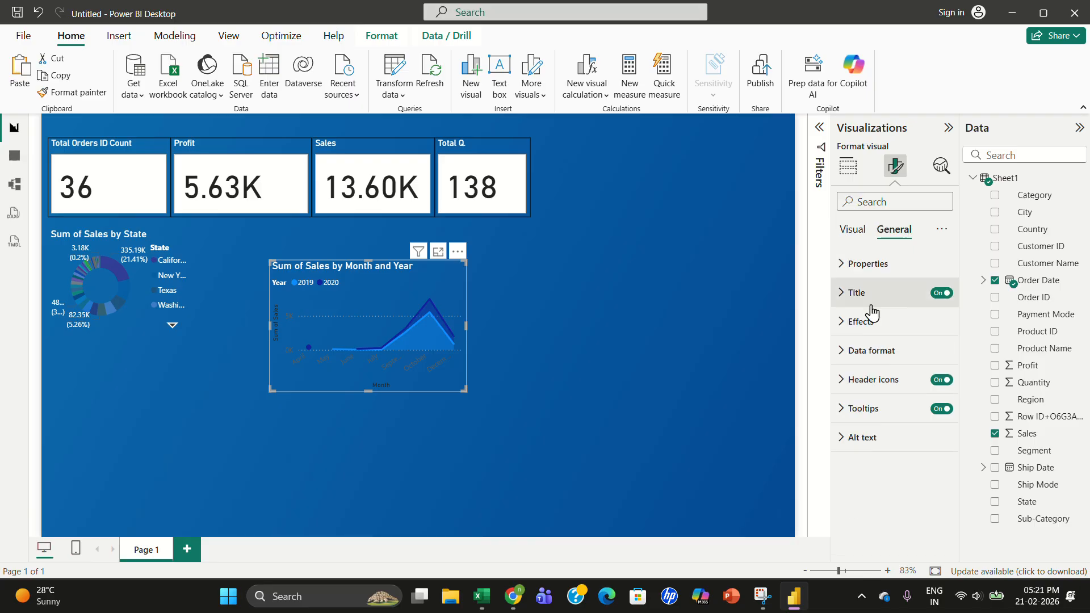
click(860, 336)
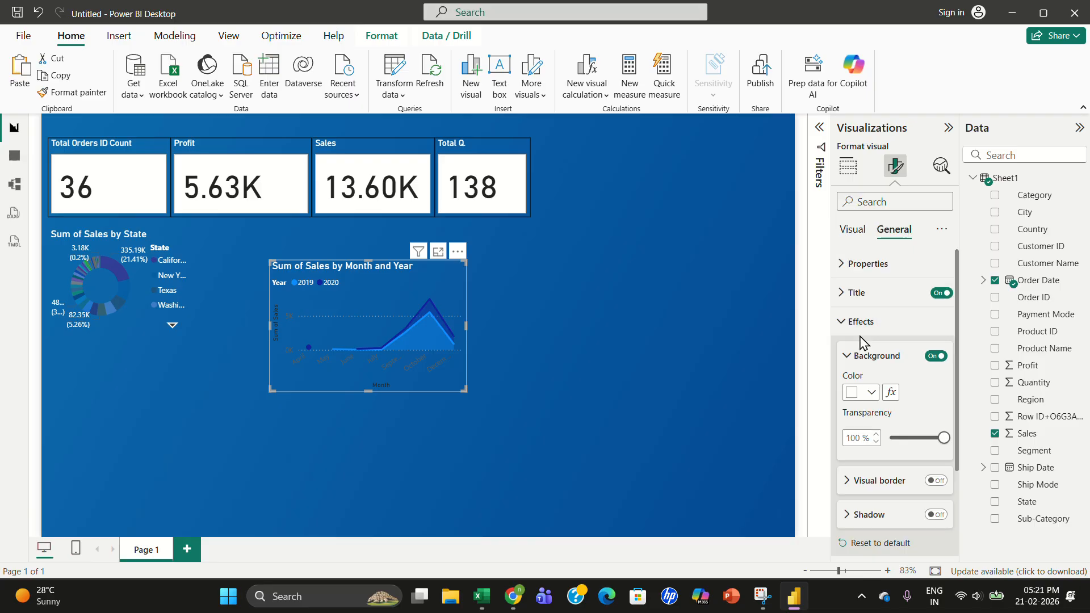
- Try a black background colour on the area chart, then set it back to white
click(850, 393)
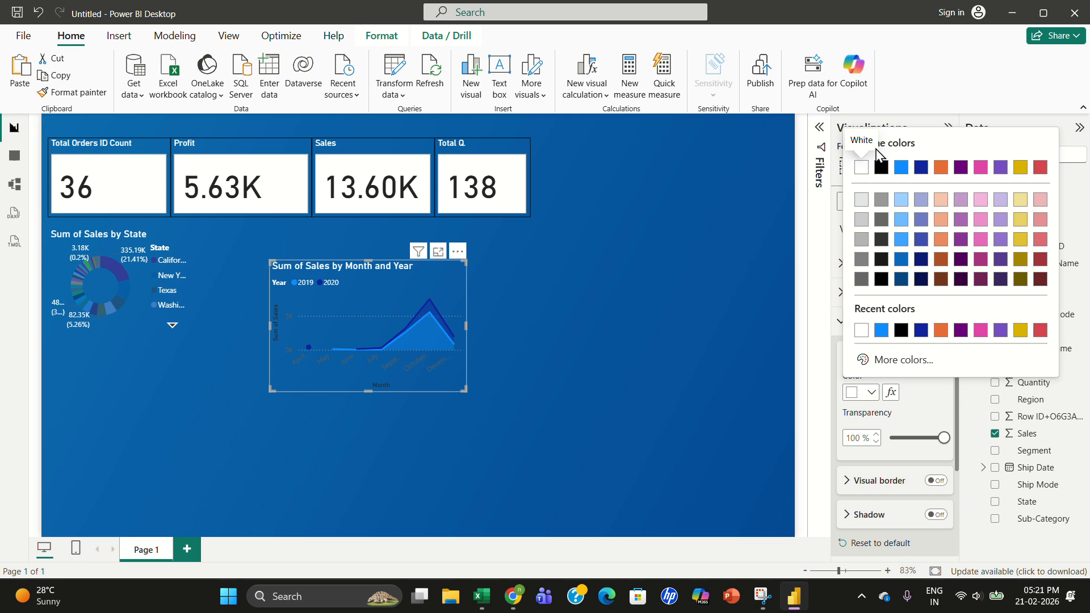
click(881, 168)
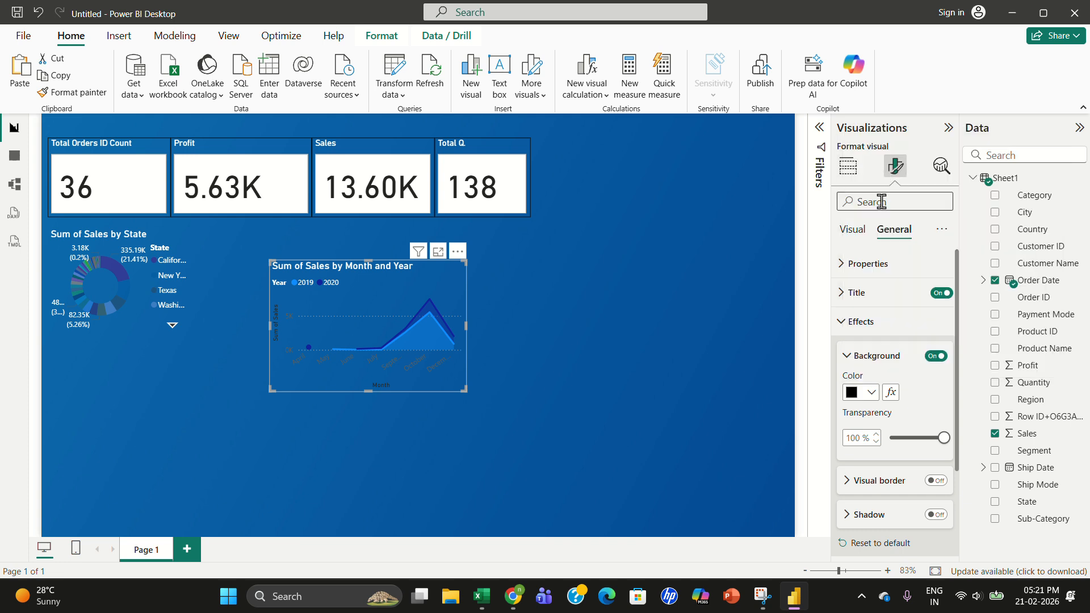
click(850, 393)
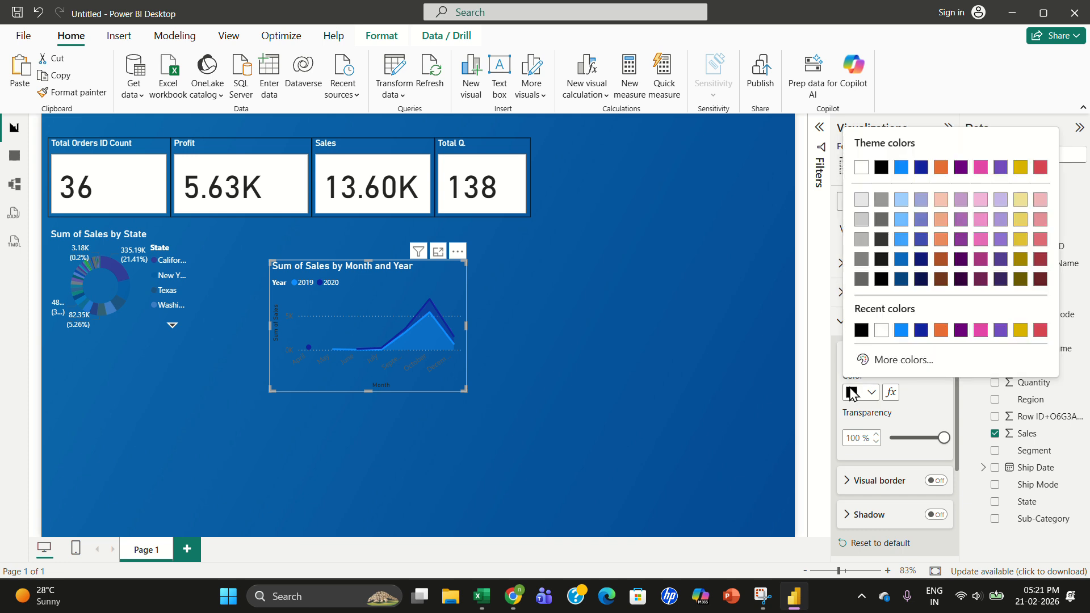
click(861, 169)
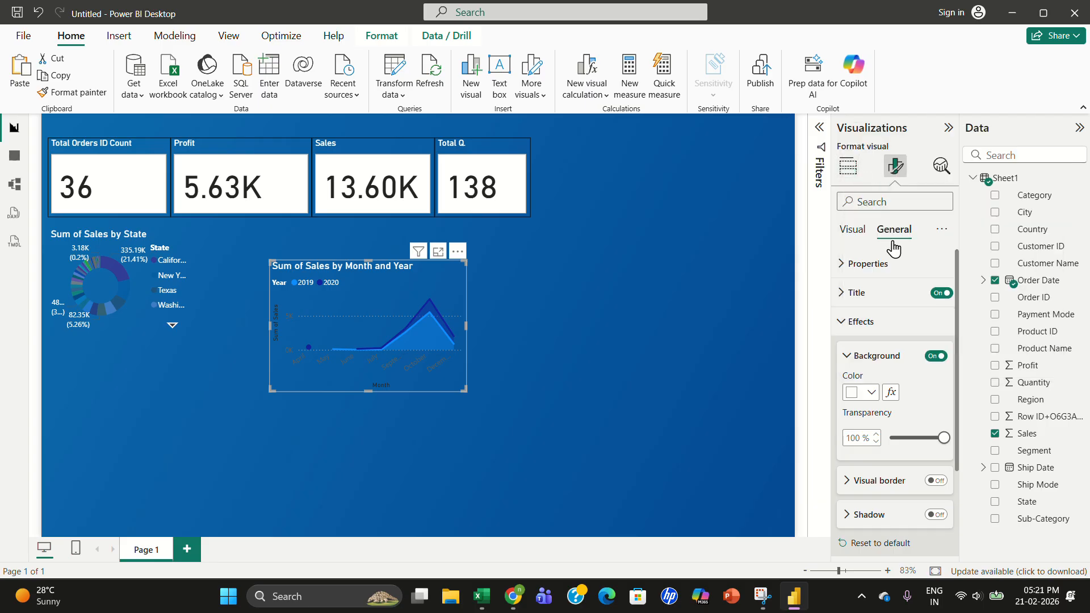
- Reduce the area chart's height, move it next to the donut chart and widen it slightly
click(854, 230)
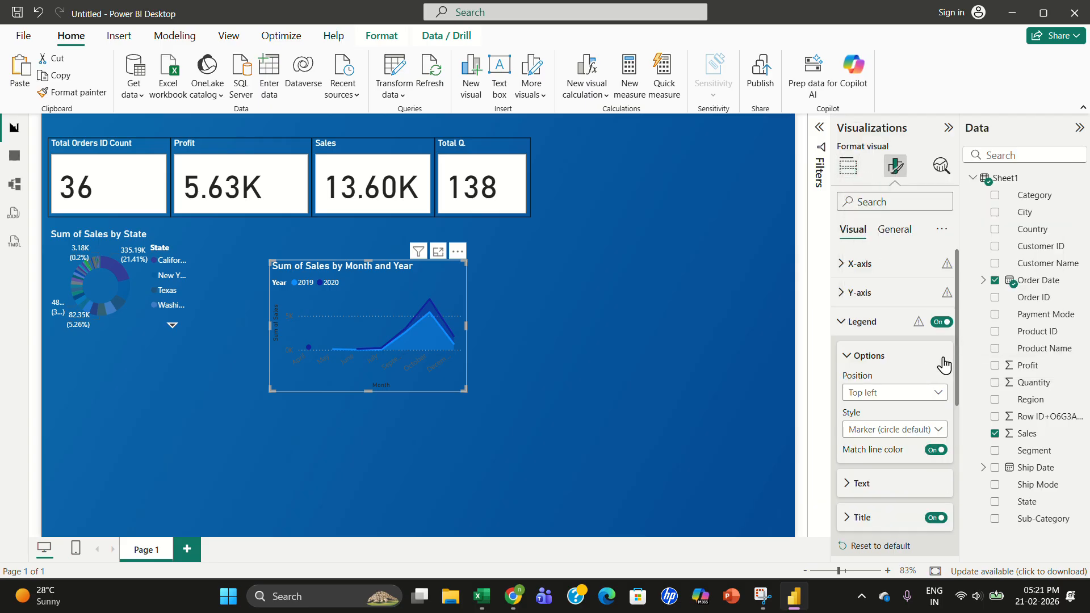
drag(959, 377, 959, 430)
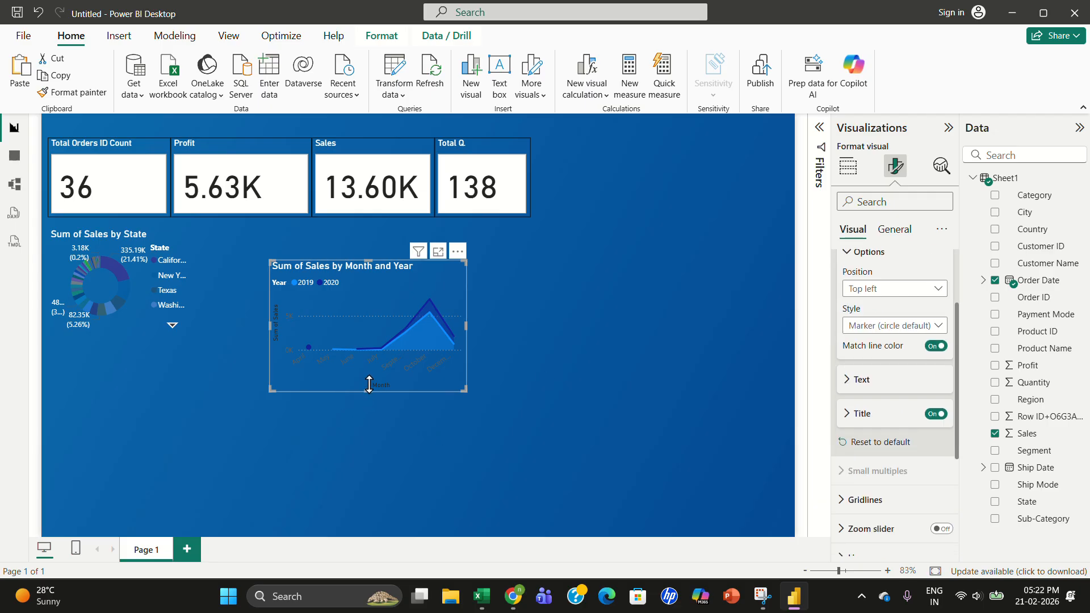
drag(369, 385, 389, 346)
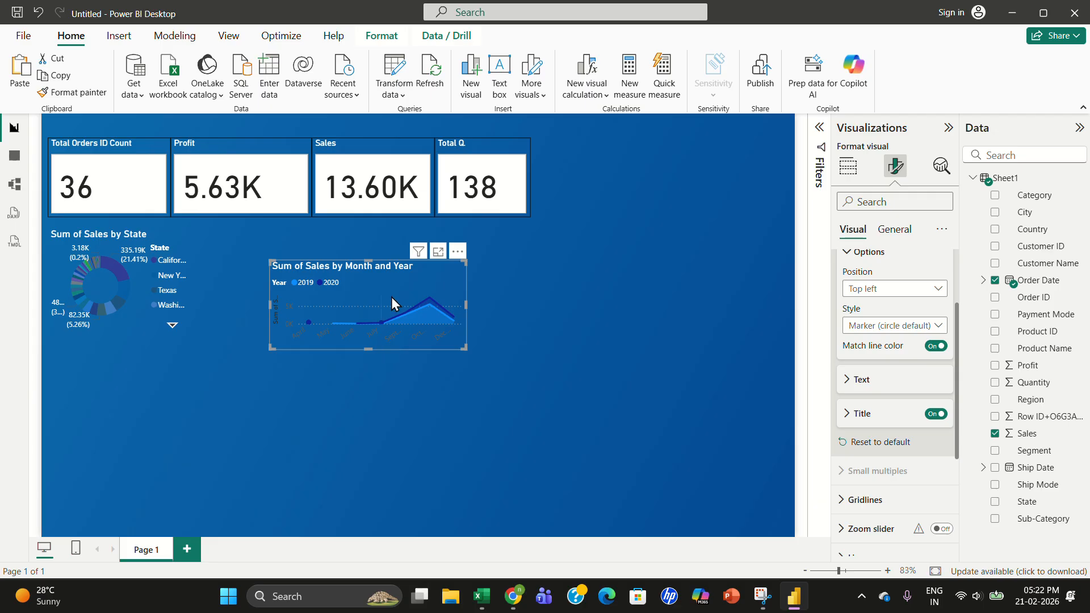
drag(391, 297, 339, 276)
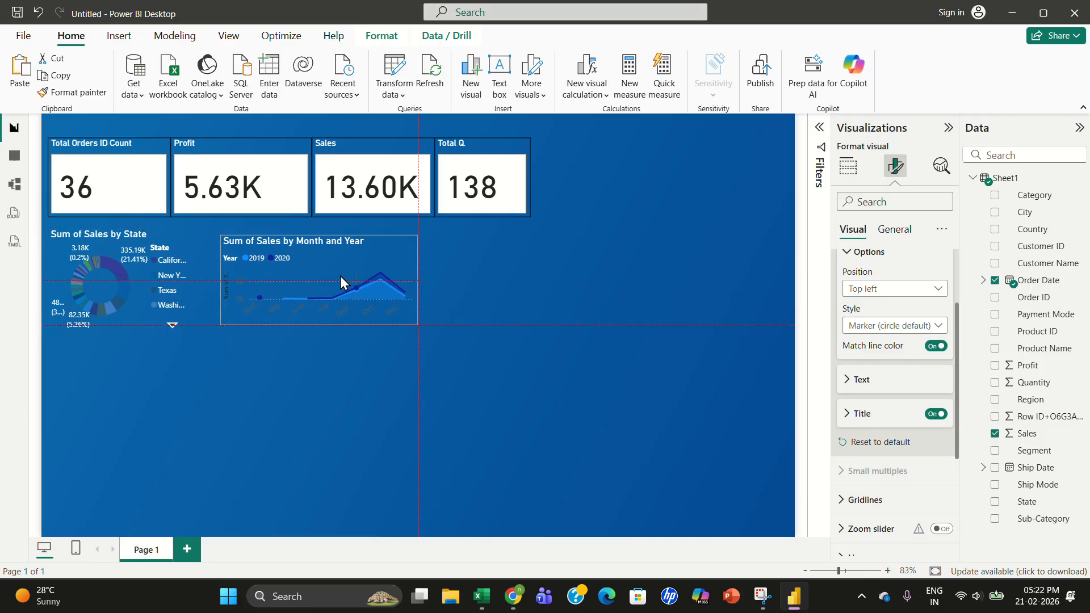
drag(413, 324, 452, 316)
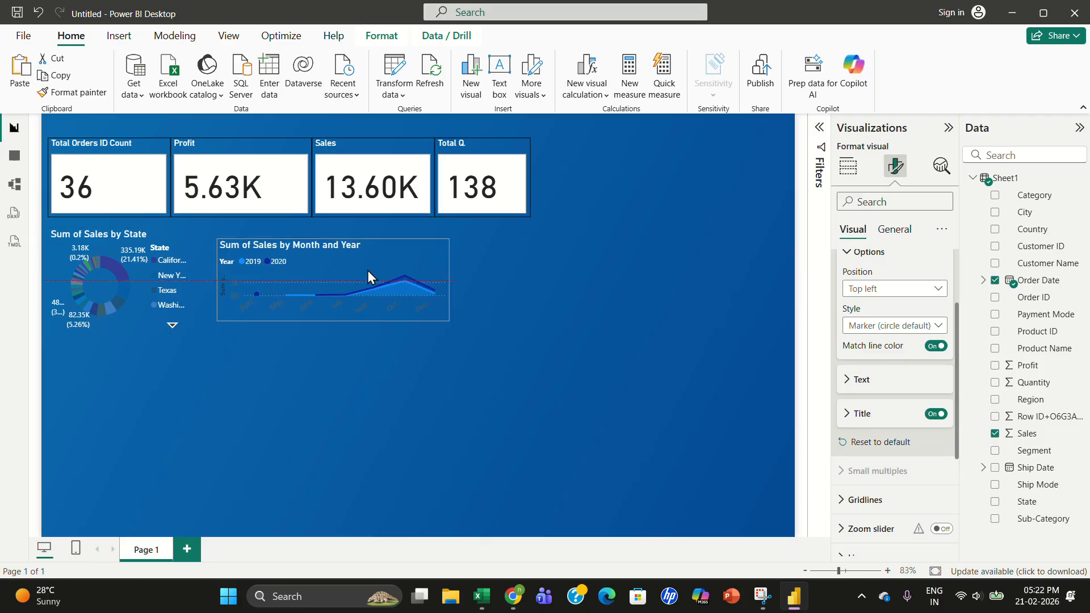
drag(367, 270, 368, 274)
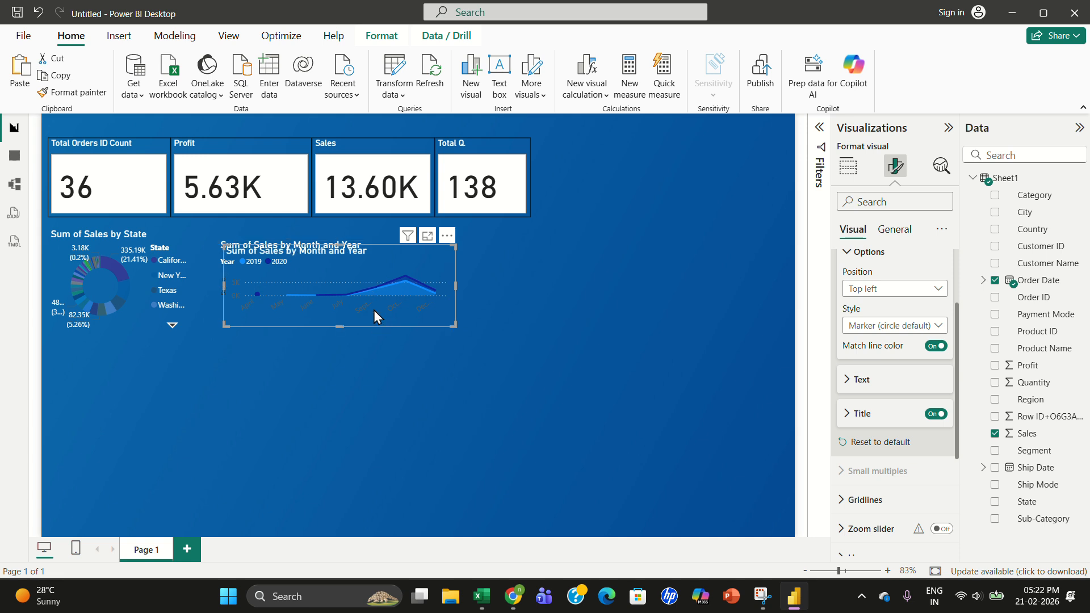
- Duplicate the area chart and place the copy below the original
key(ctrl+c)
key(ctrl+v)
drag(353, 325, 362, 367)
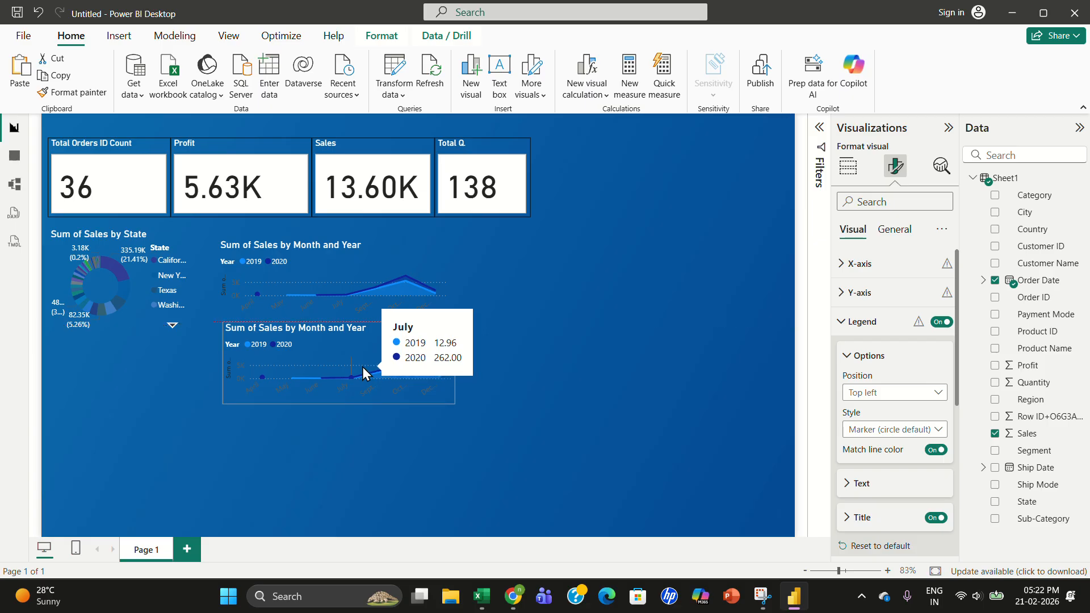
click(523, 402)
mouse_move(376, 365)
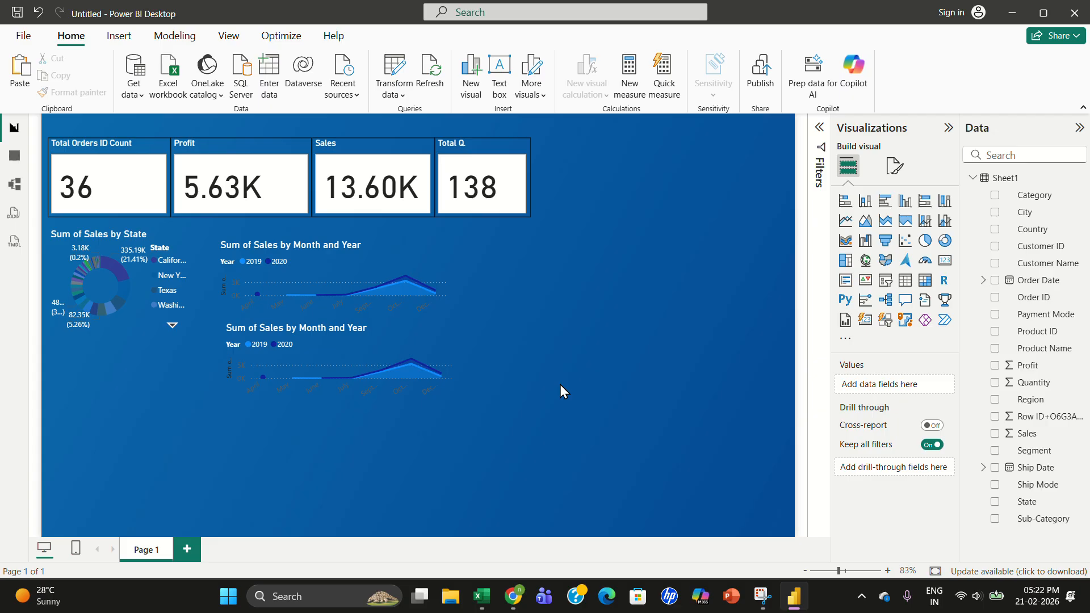
- Replace Sum of Sales with Profit on the duplicated area chart's Y-axis
click(381, 352)
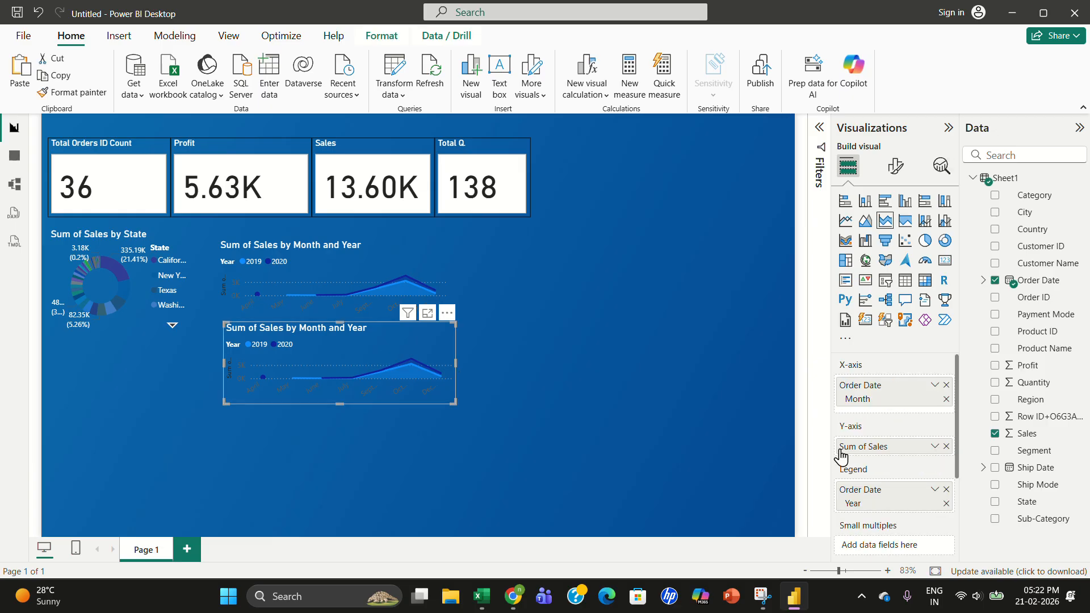
click(946, 447)
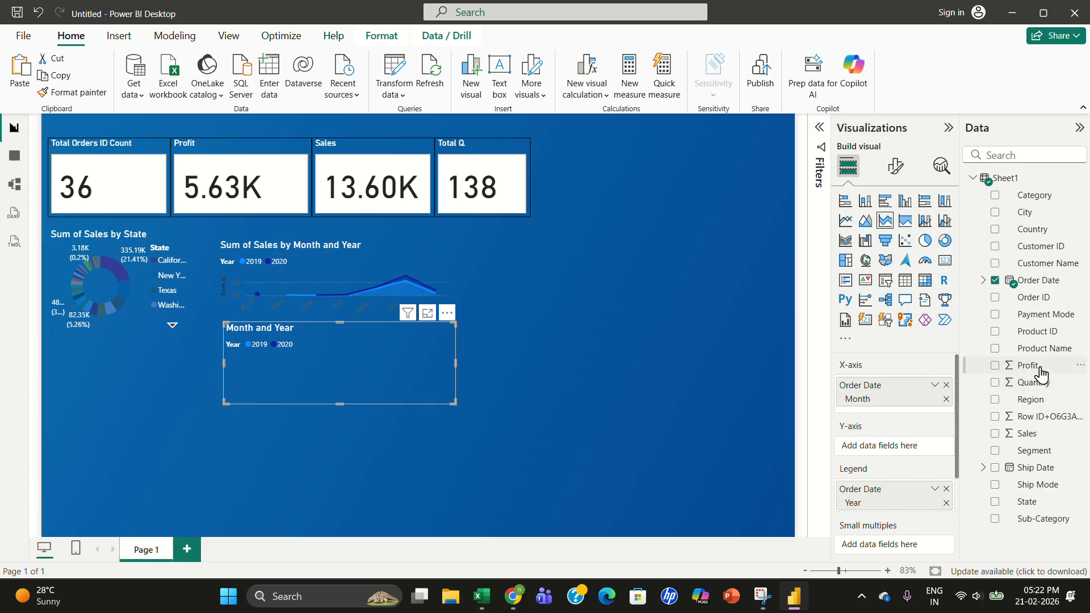
drag(1029, 366, 911, 448)
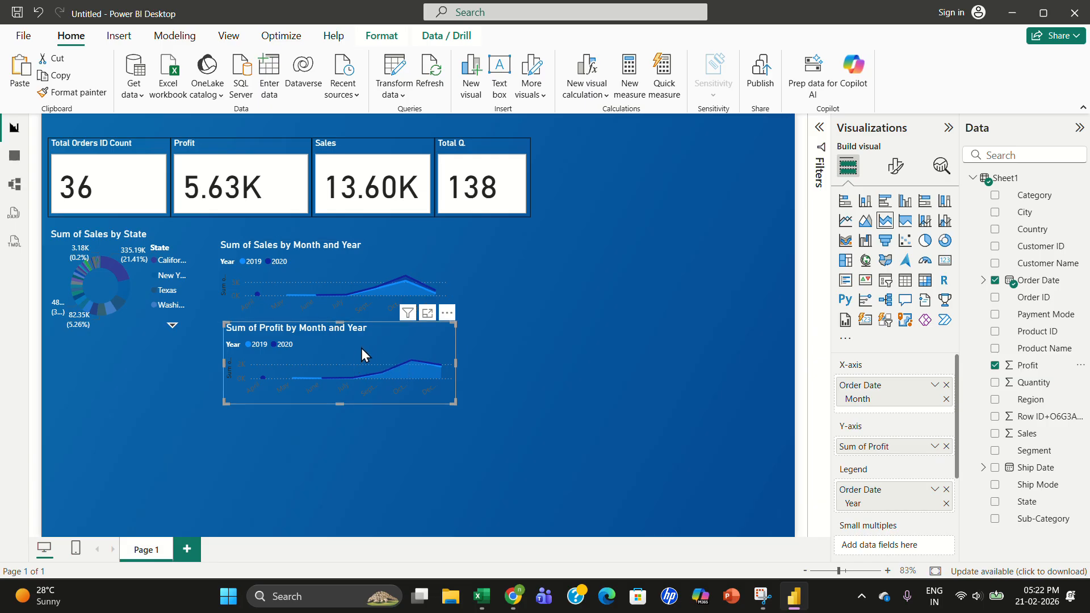
- Move the profit area chart to the lower-left corner of the page and enlarge it
drag(361, 348, 189, 431)
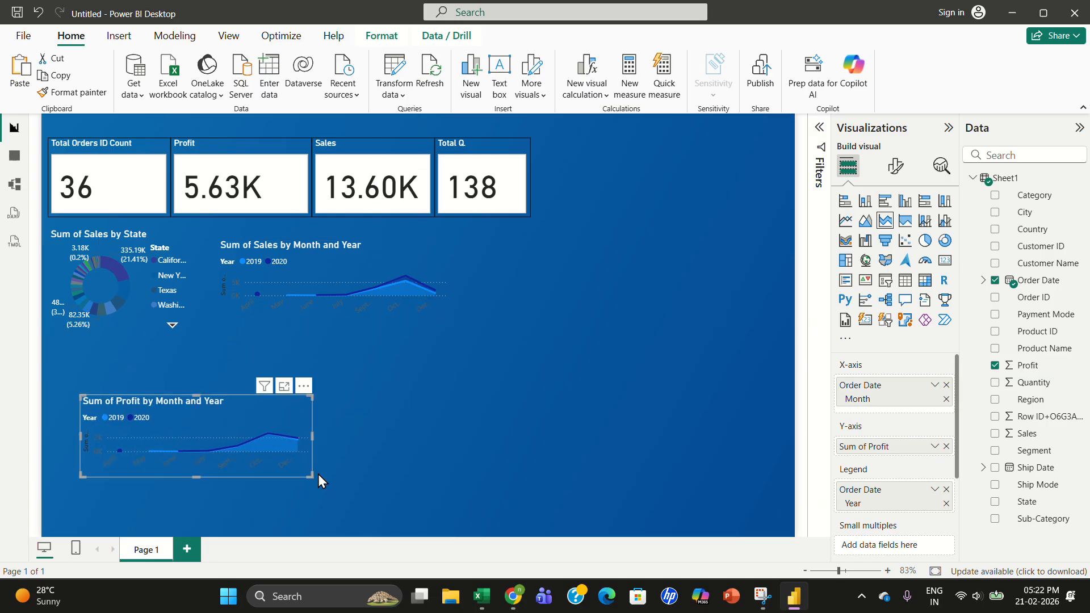
drag(312, 477, 344, 522)
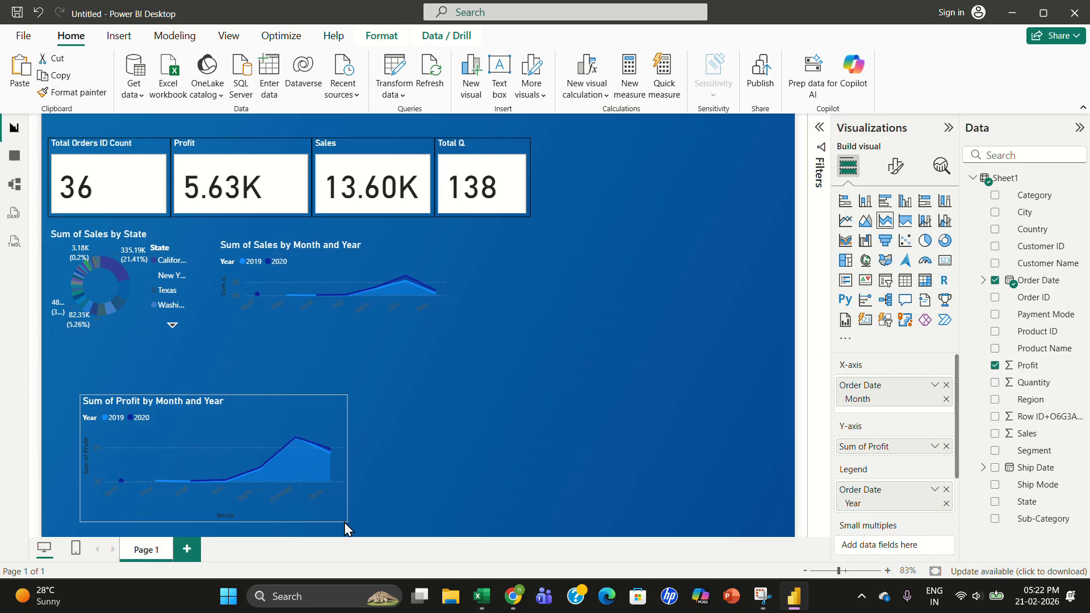
drag(240, 430, 205, 440)
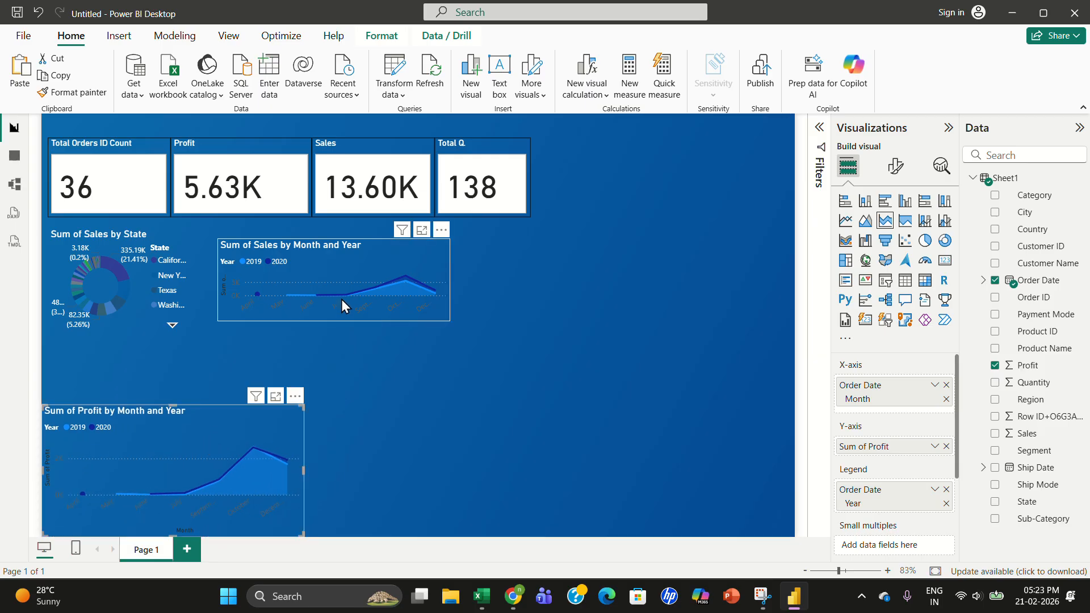
- Move the sales area chart beside the profit chart along the page bottom and enlarge it
drag(342, 299, 483, 423)
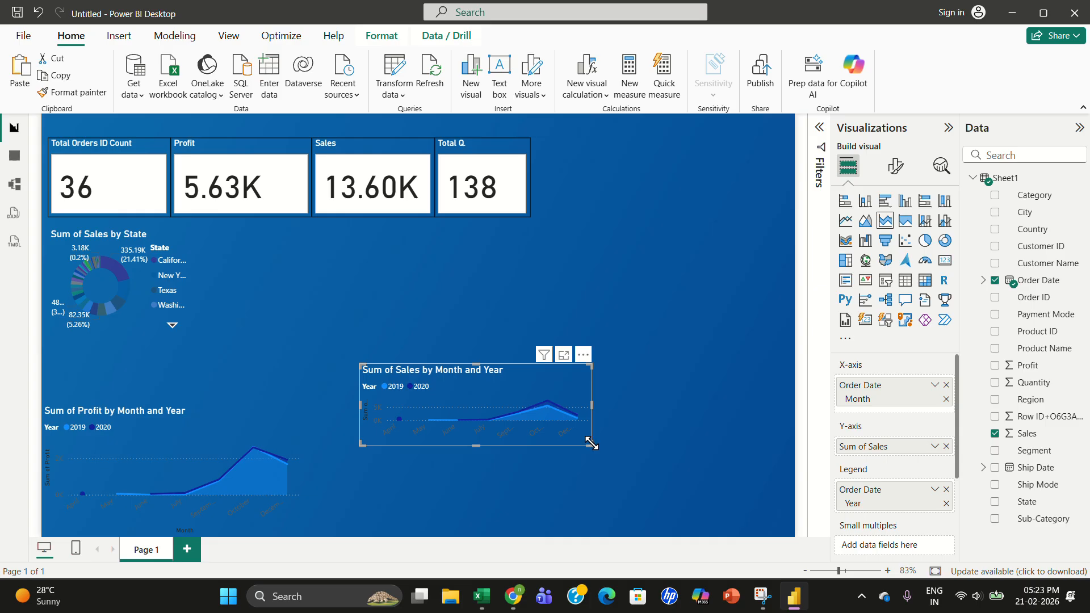
drag(589, 441, 669, 498)
drag(488, 414, 440, 445)
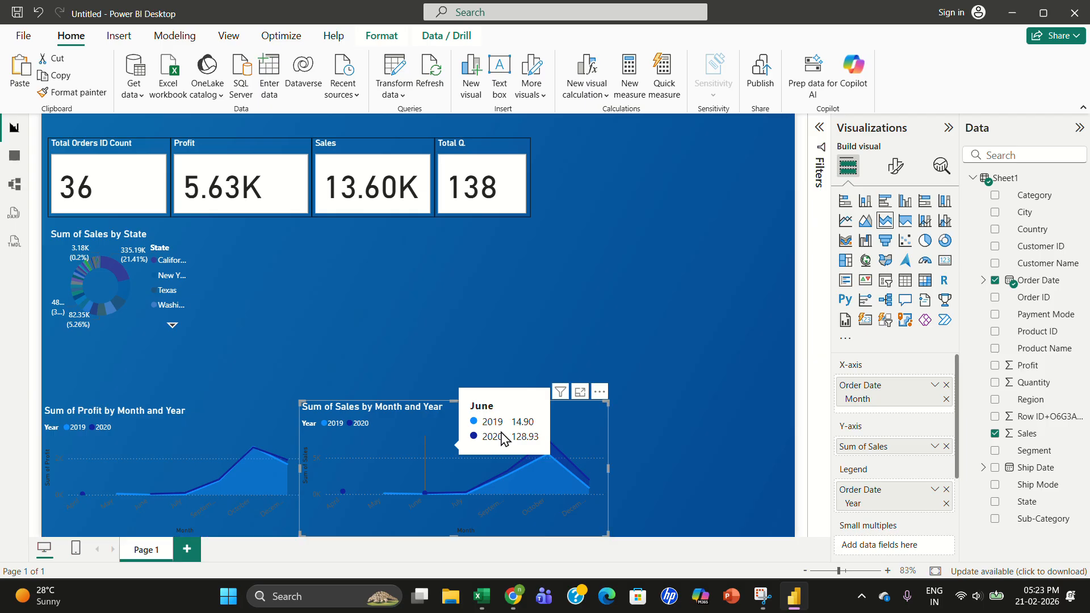
click(684, 457)
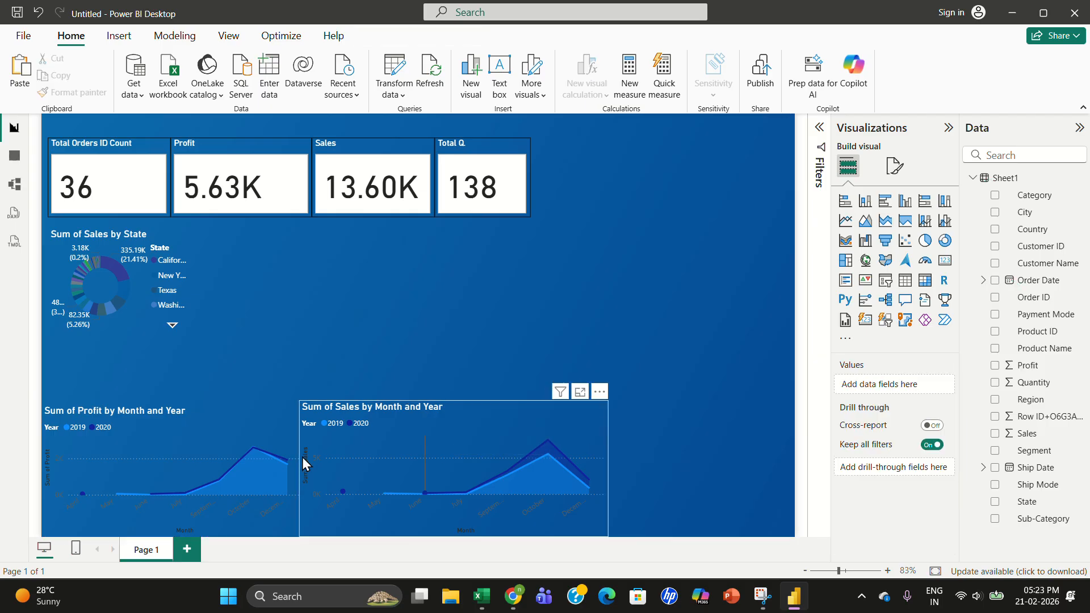
click(282, 481)
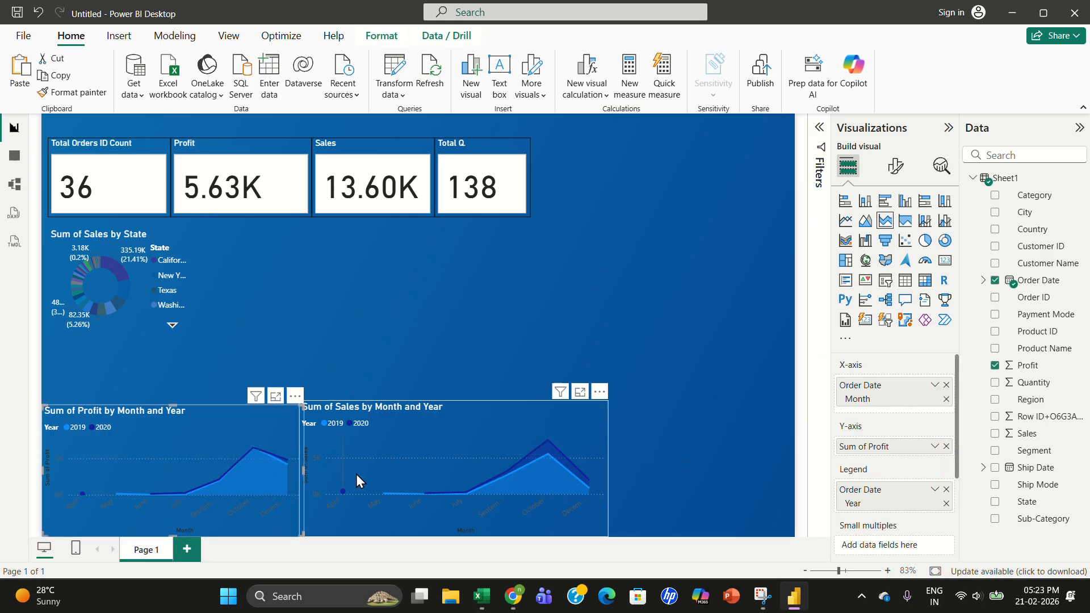
- Set the profit area chart's legend text color to white
click(896, 165)
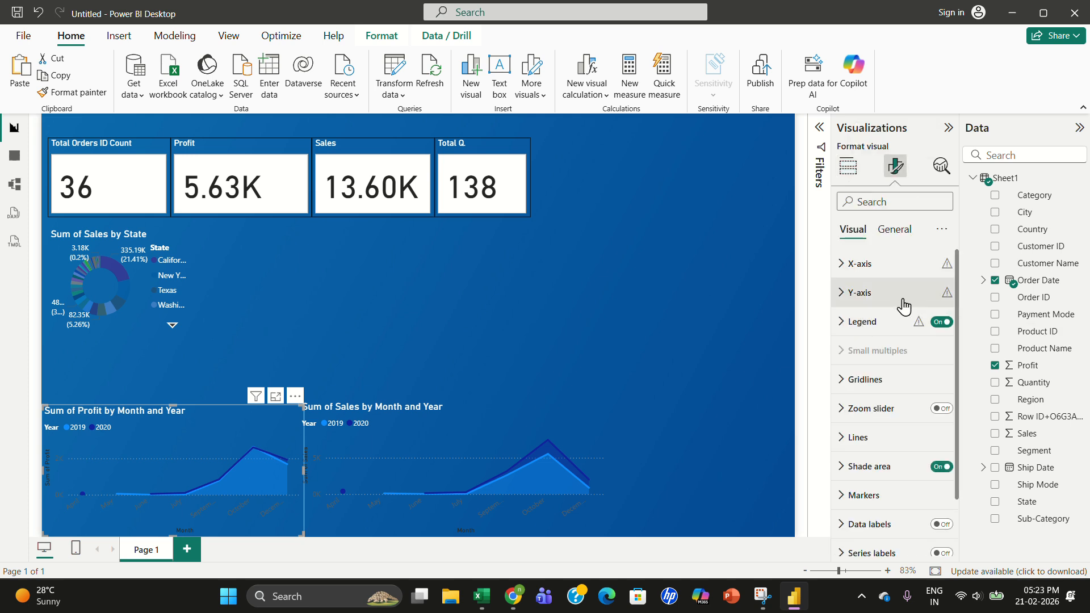
click(842, 321)
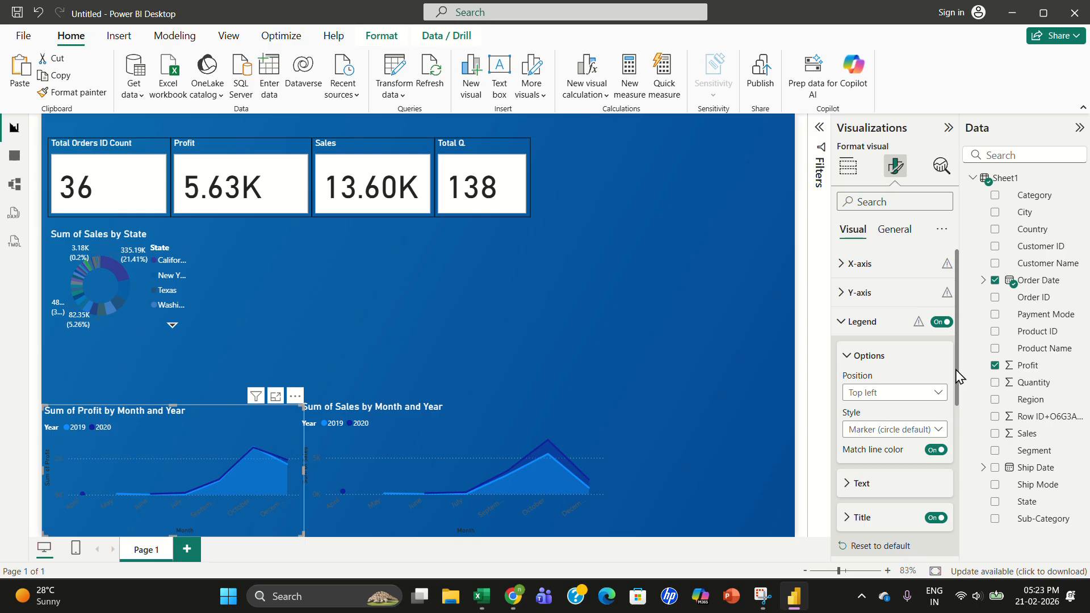
click(849, 484)
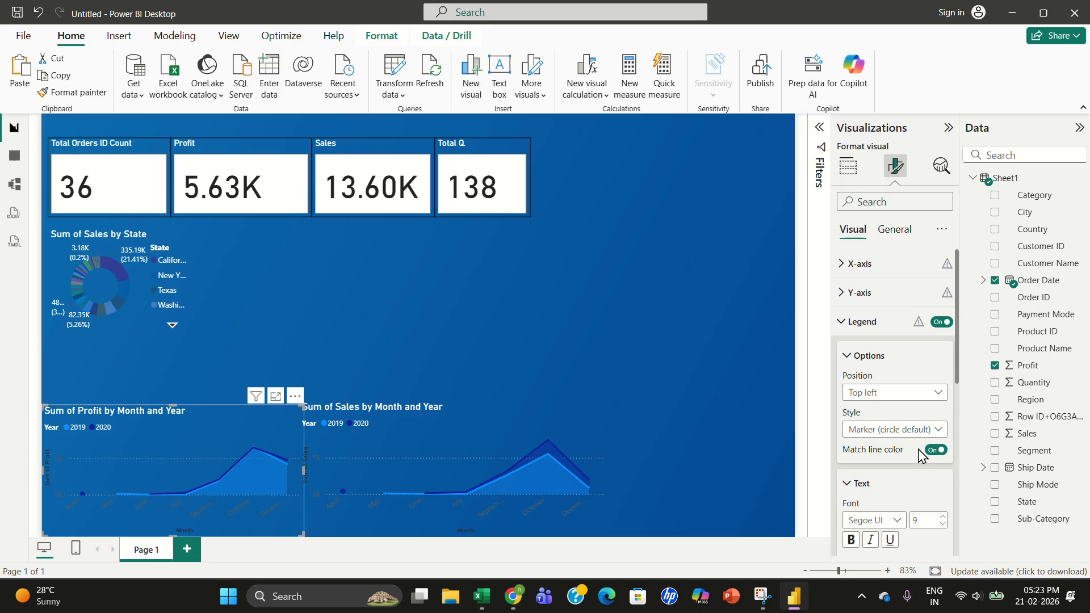
drag(959, 378, 962, 438)
click(852, 459)
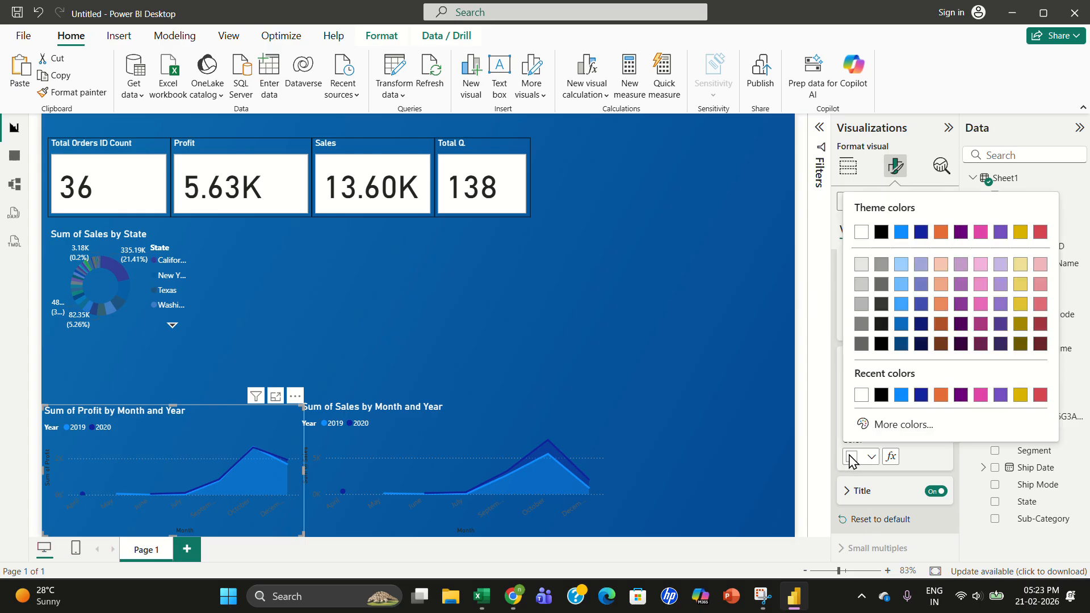
click(881, 231)
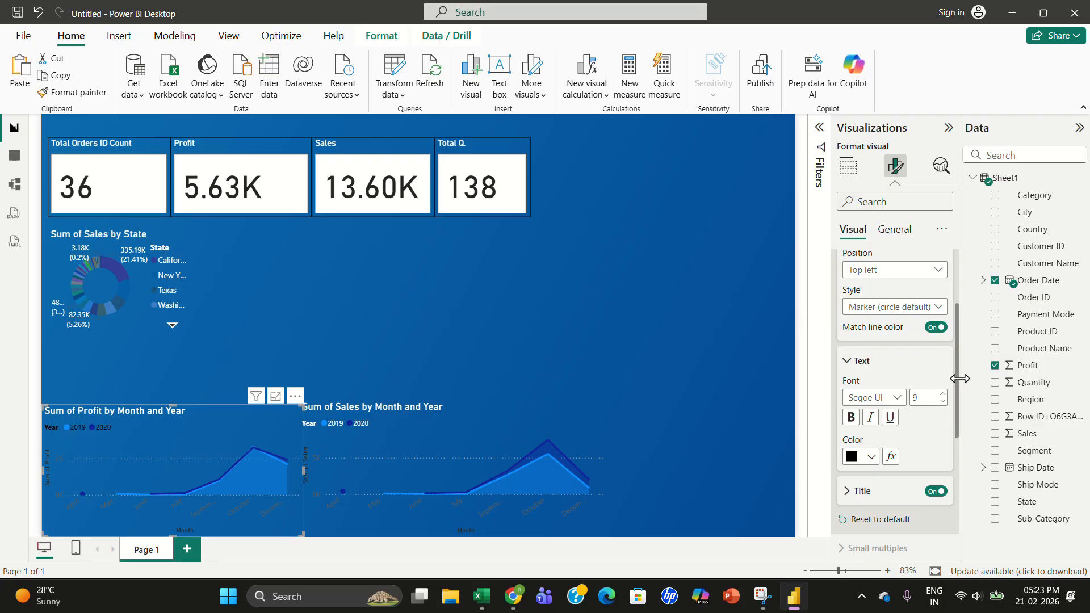
drag(959, 386, 961, 430)
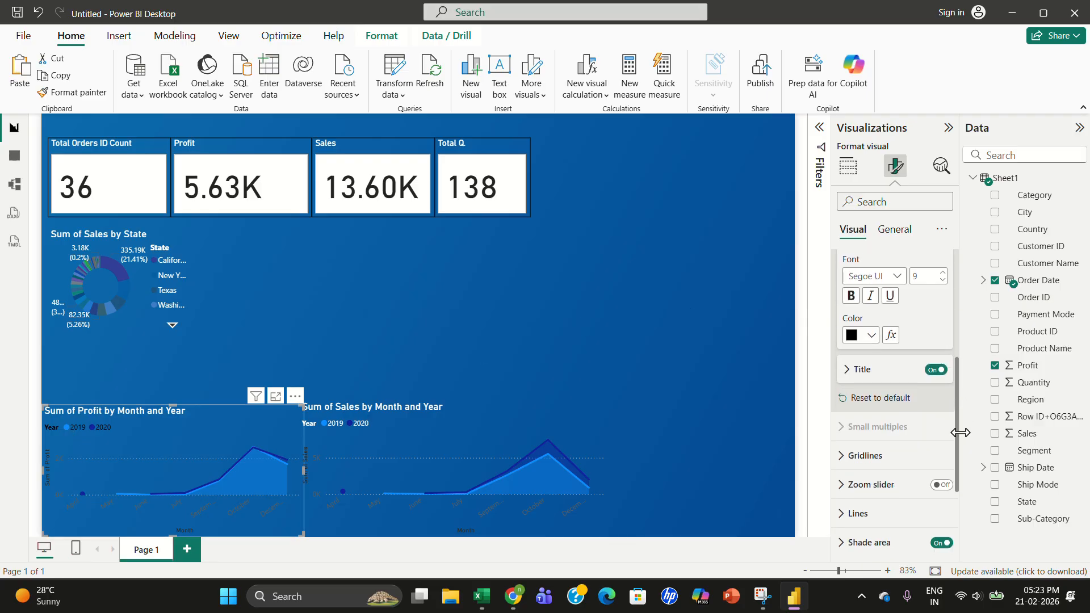
click(861, 371)
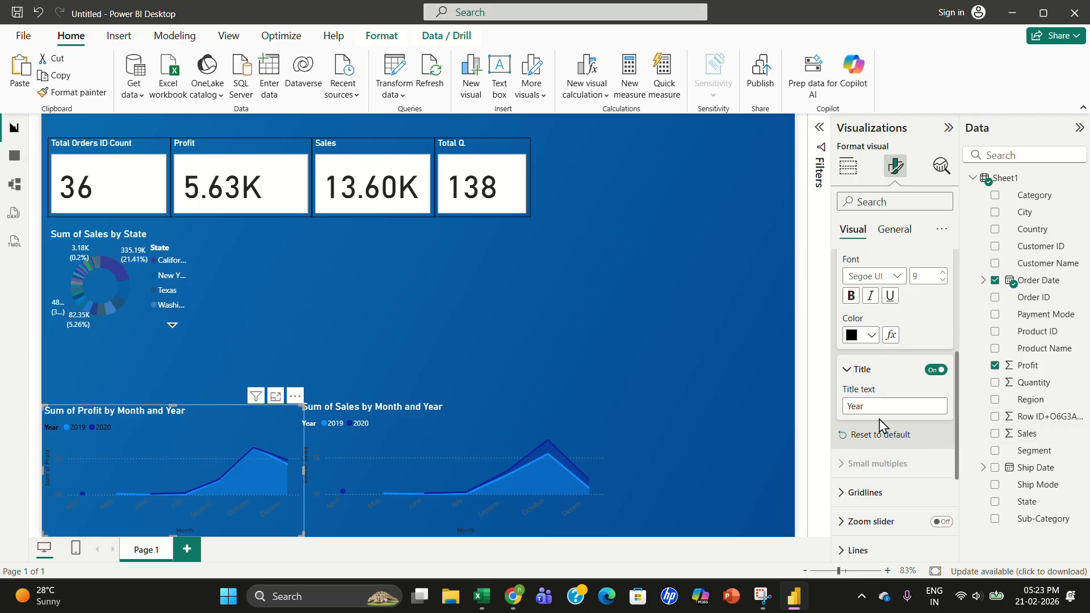
click(869, 409)
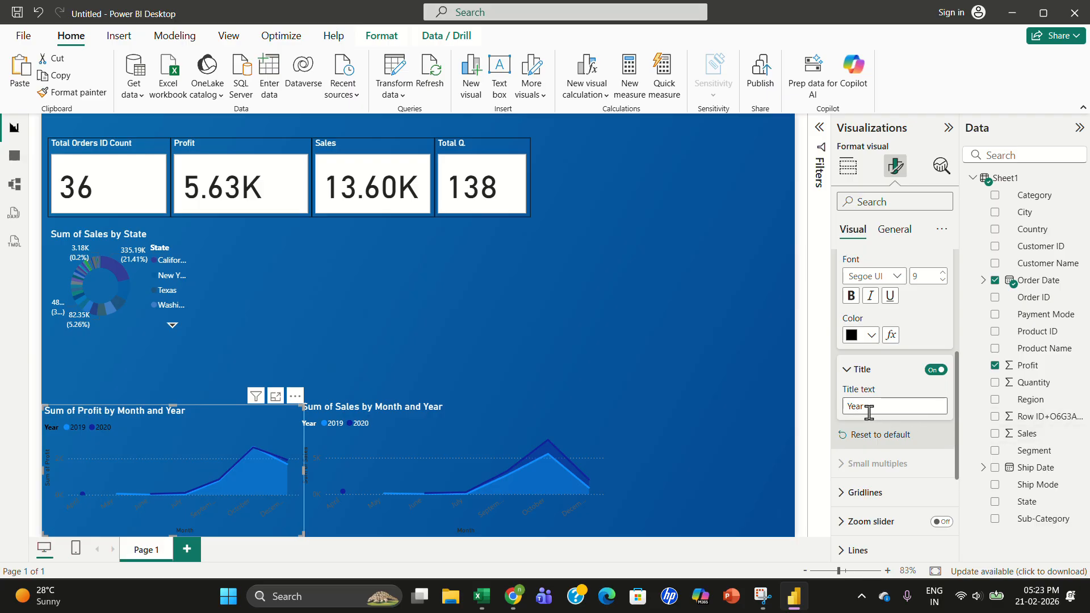
click(849, 343)
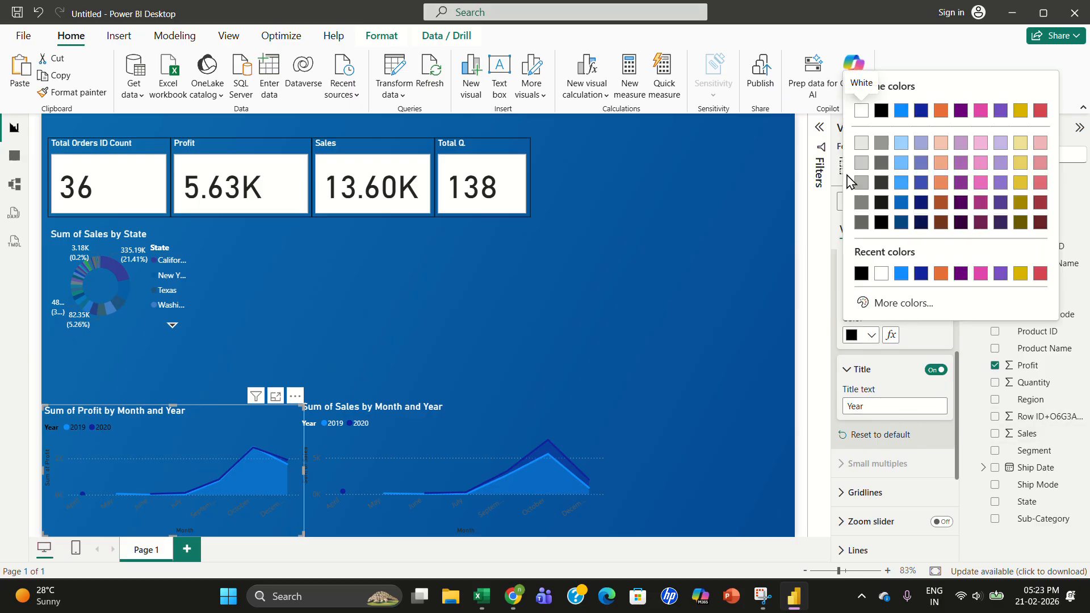
click(861, 117)
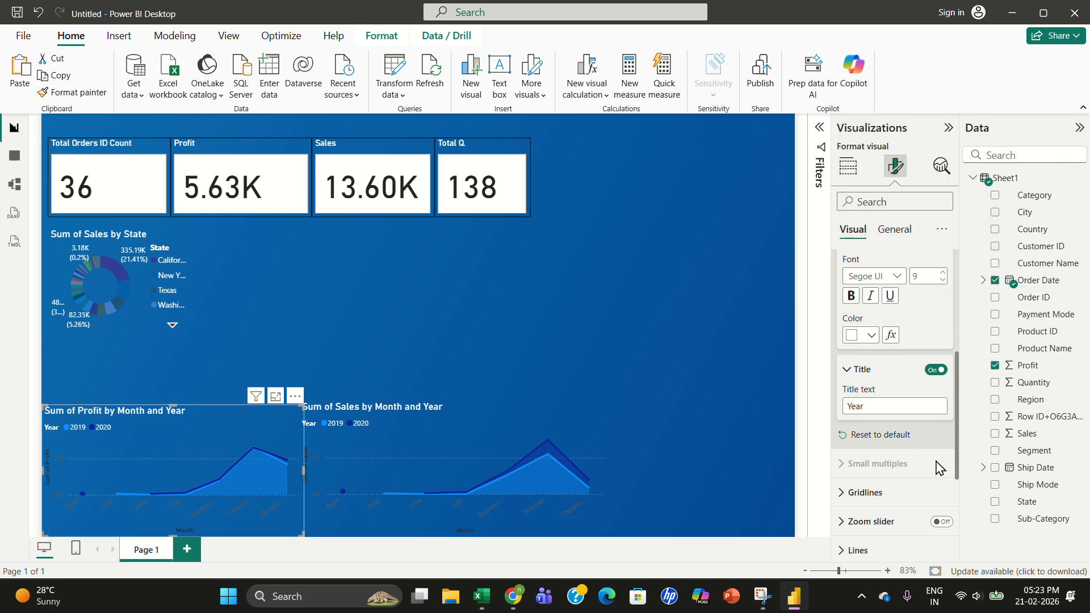
- Set the profit area chart's horizontal gridline color to white
click(886, 494)
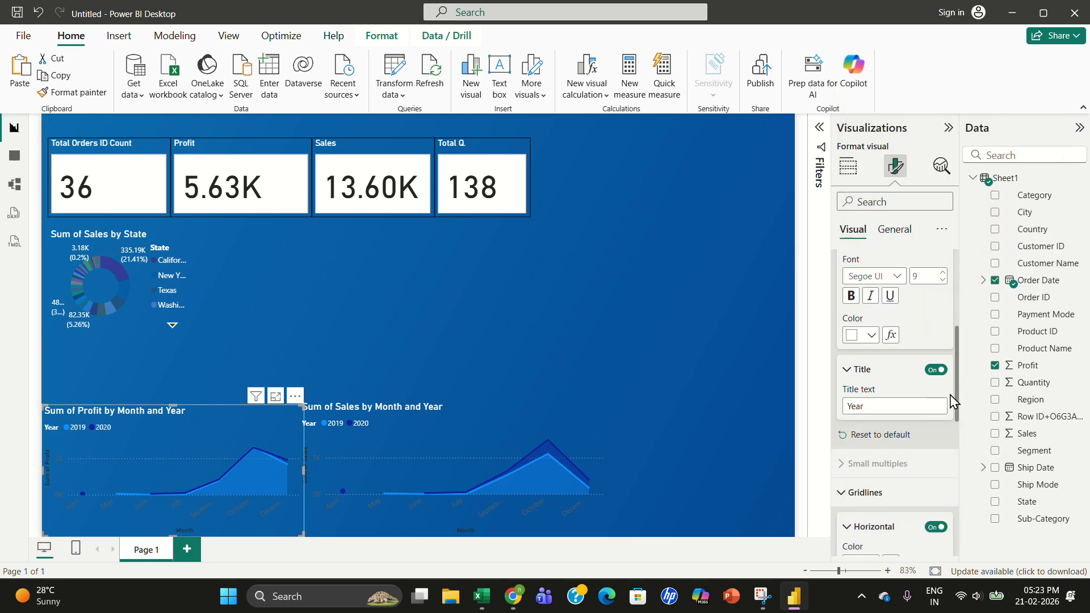
drag(957, 405, 958, 478)
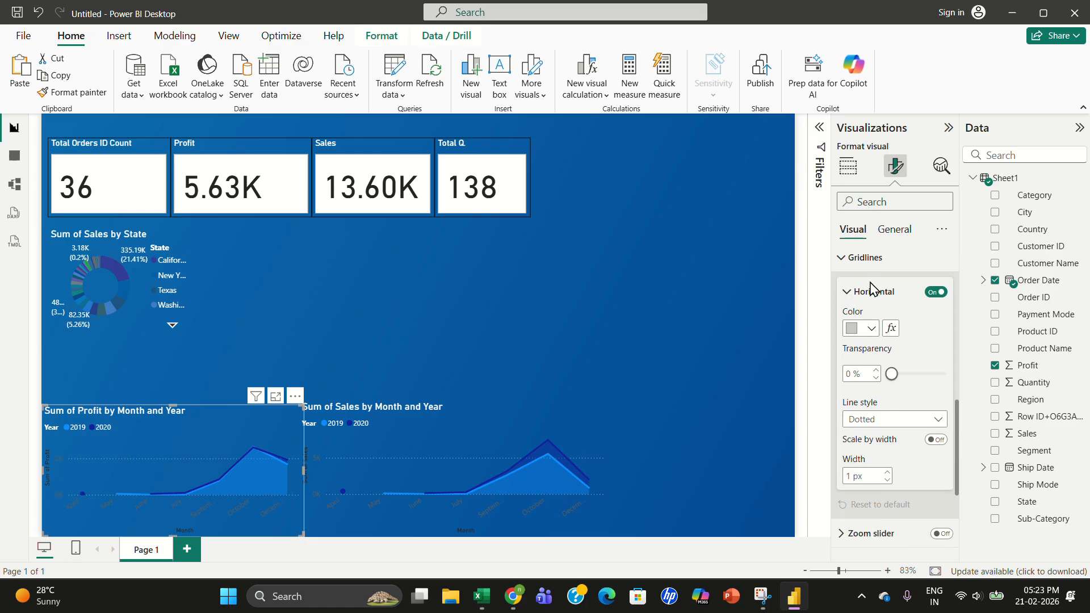
click(854, 328)
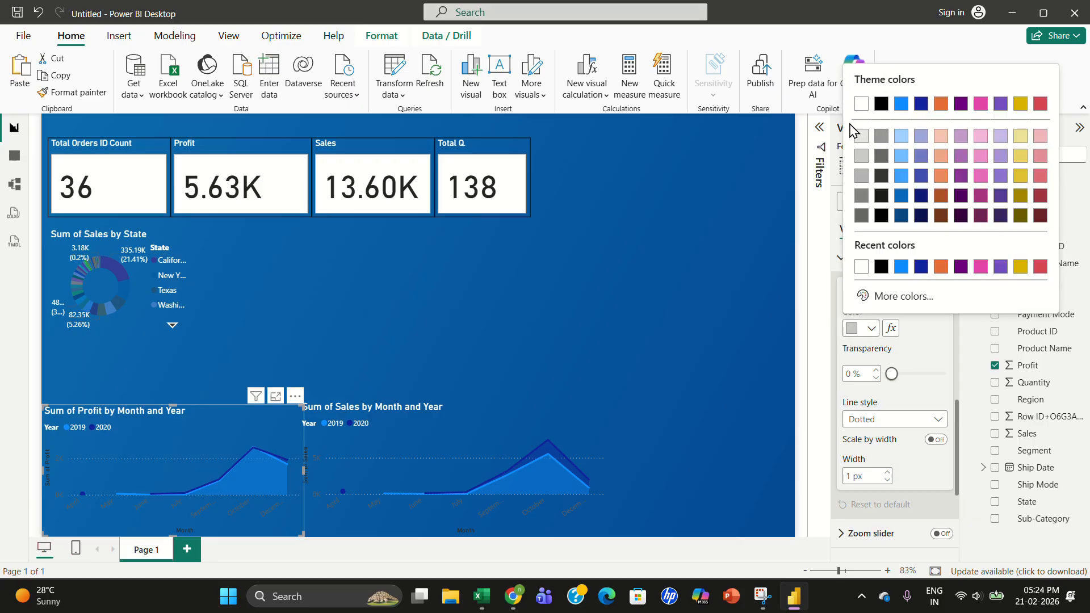
click(860, 104)
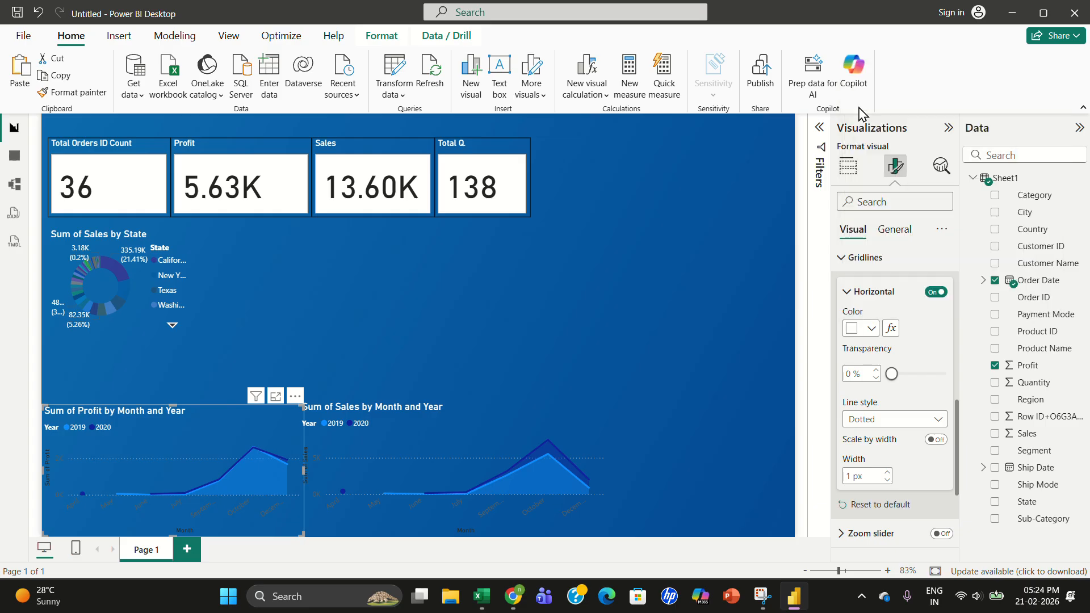
click(851, 330)
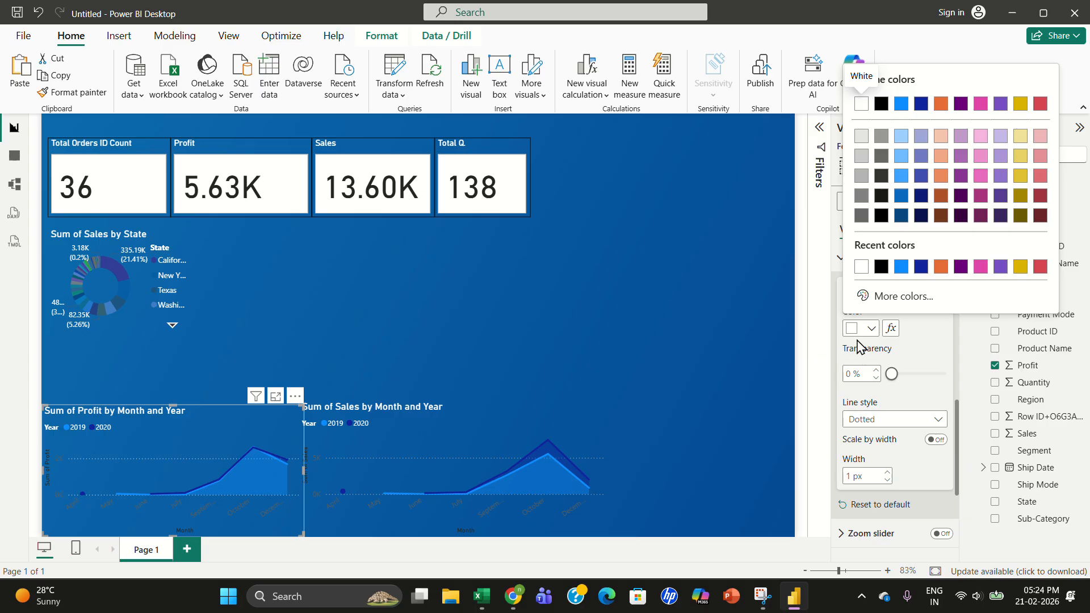
click(939, 347)
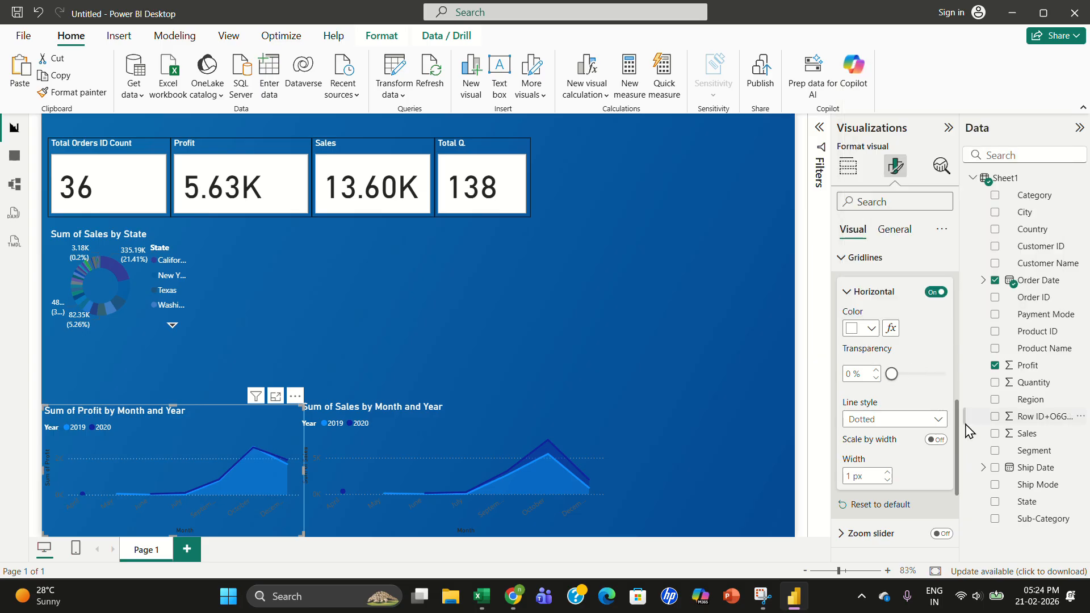
drag(959, 429, 961, 482)
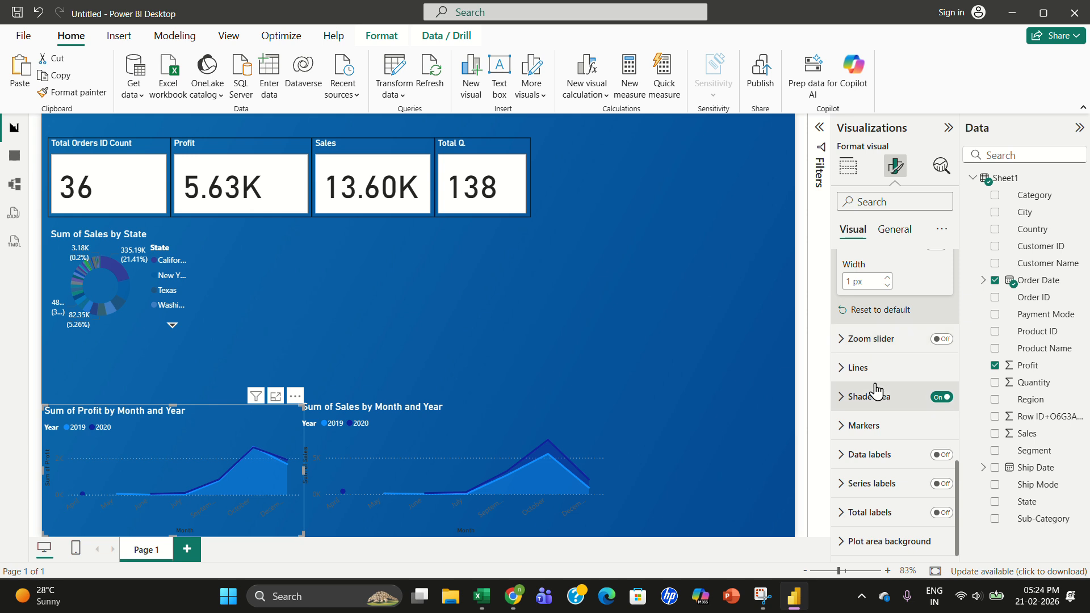
click(867, 461)
click(878, 458)
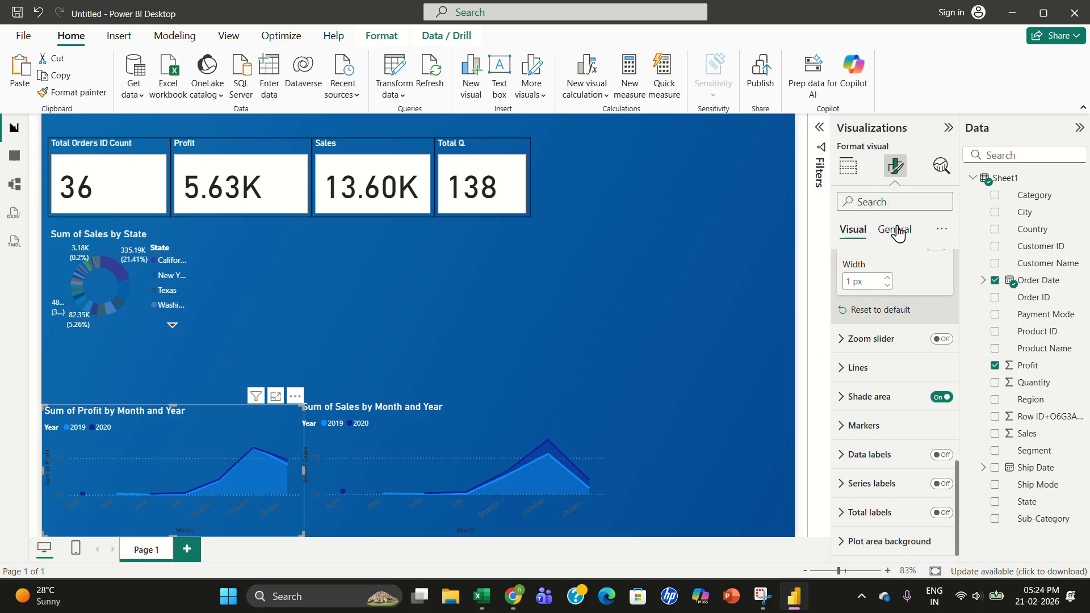
click(401, 332)
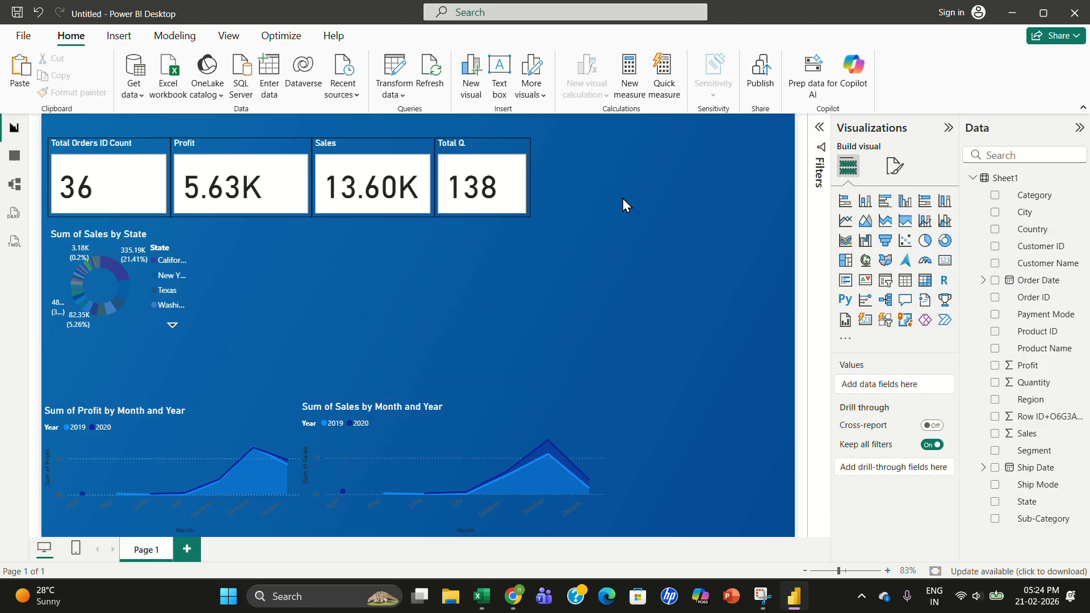
- Insert a map visual beside the donut chart, enlarge it, and set State as its location
click(866, 261)
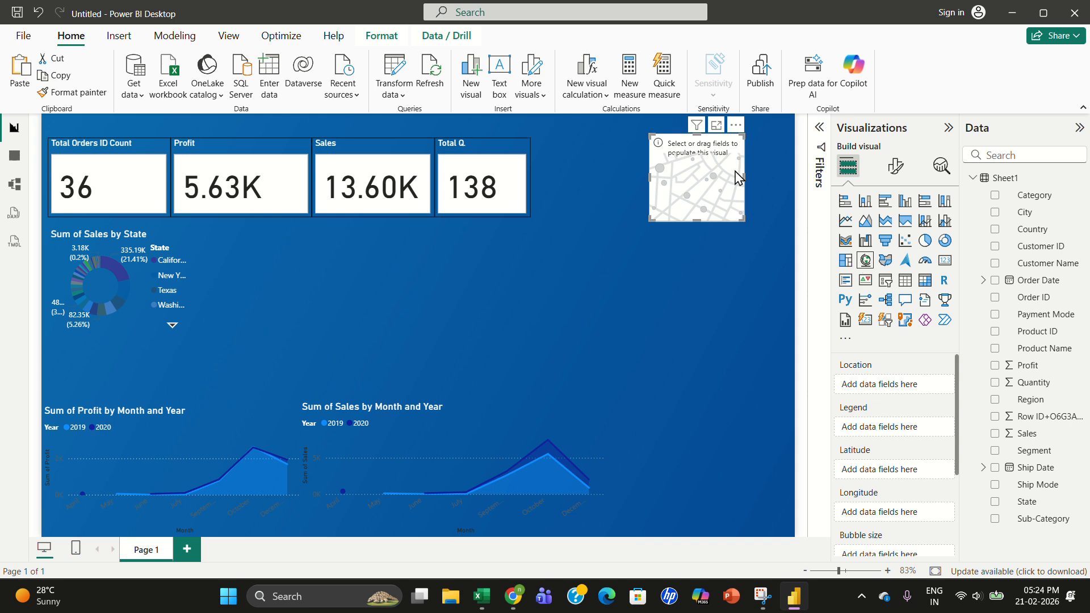
drag(710, 190, 636, 274)
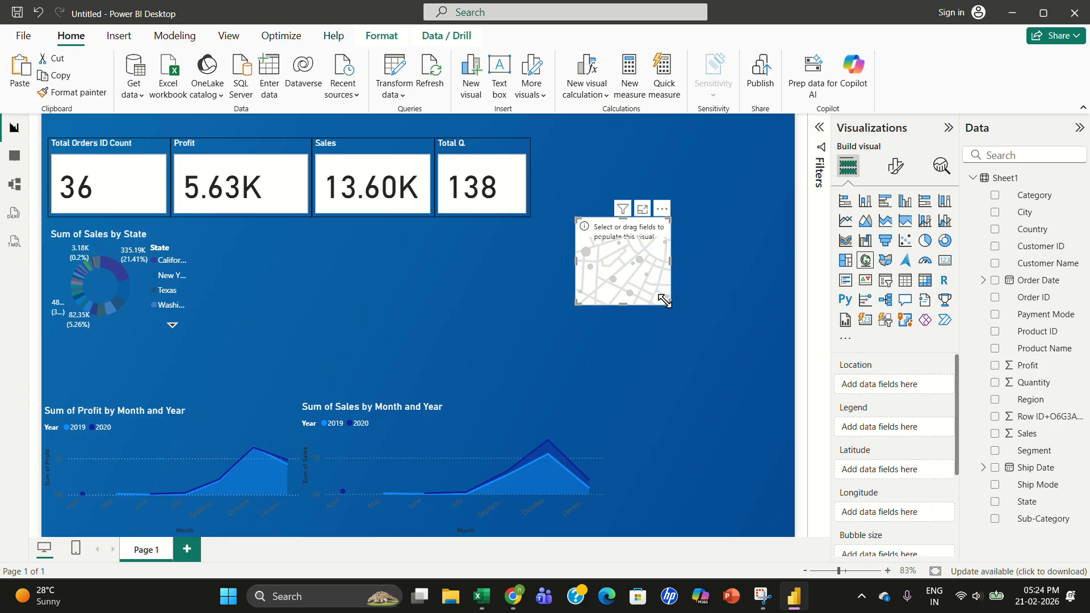
drag(671, 304, 729, 352)
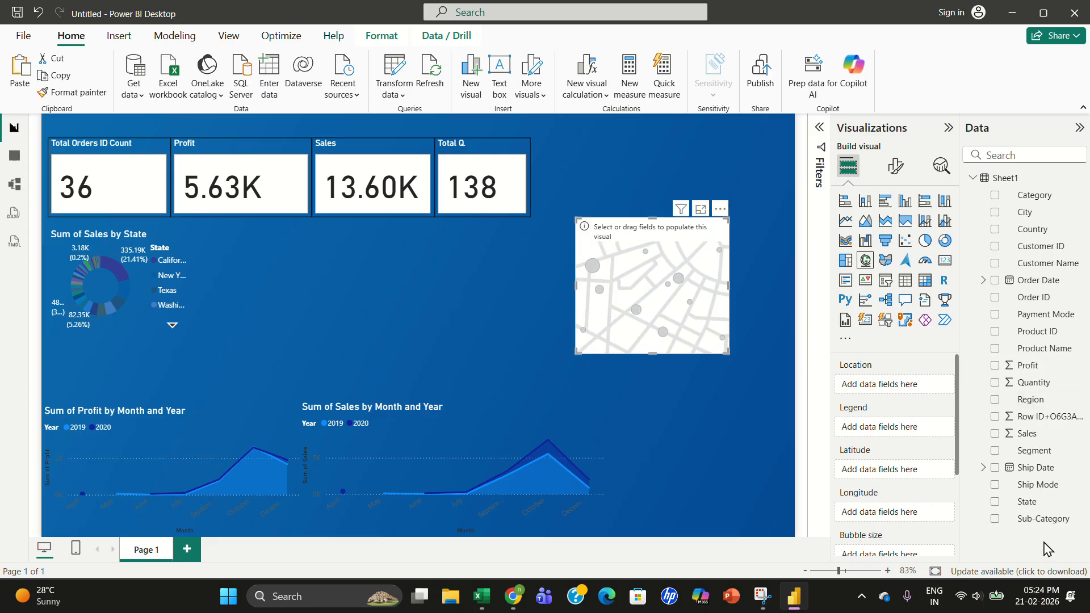
drag(1028, 503, 903, 390)
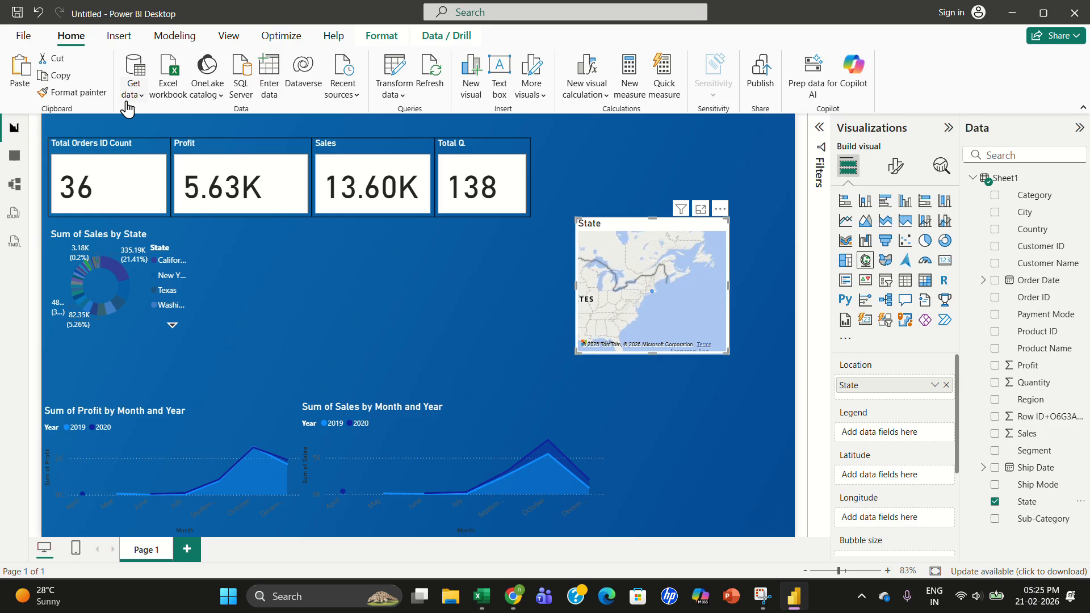
- Review the Security options for the Map and Filled Map visuals setting
click(23, 37)
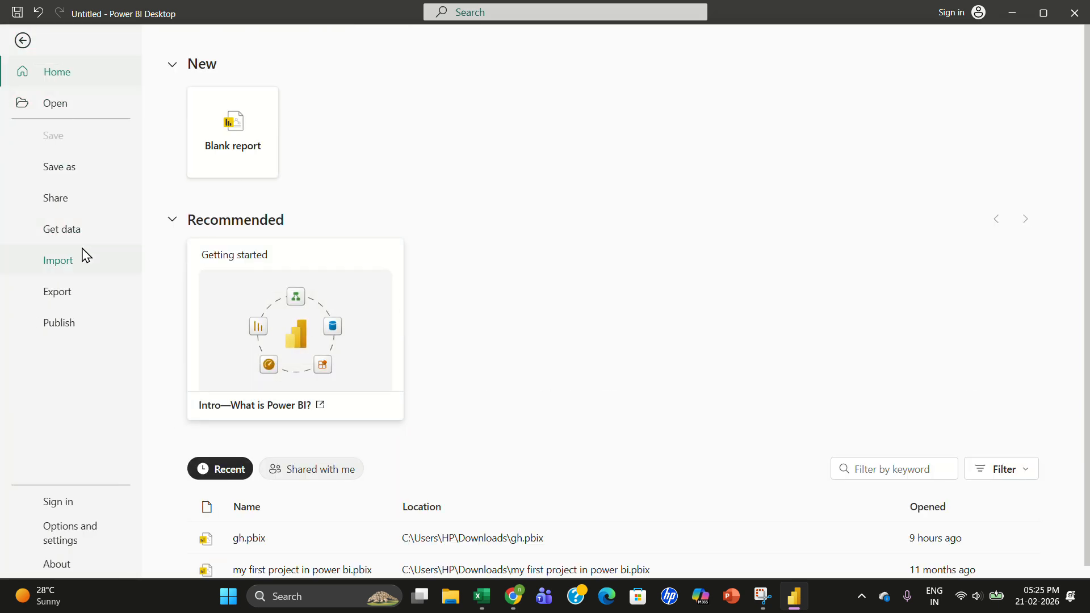
click(65, 540)
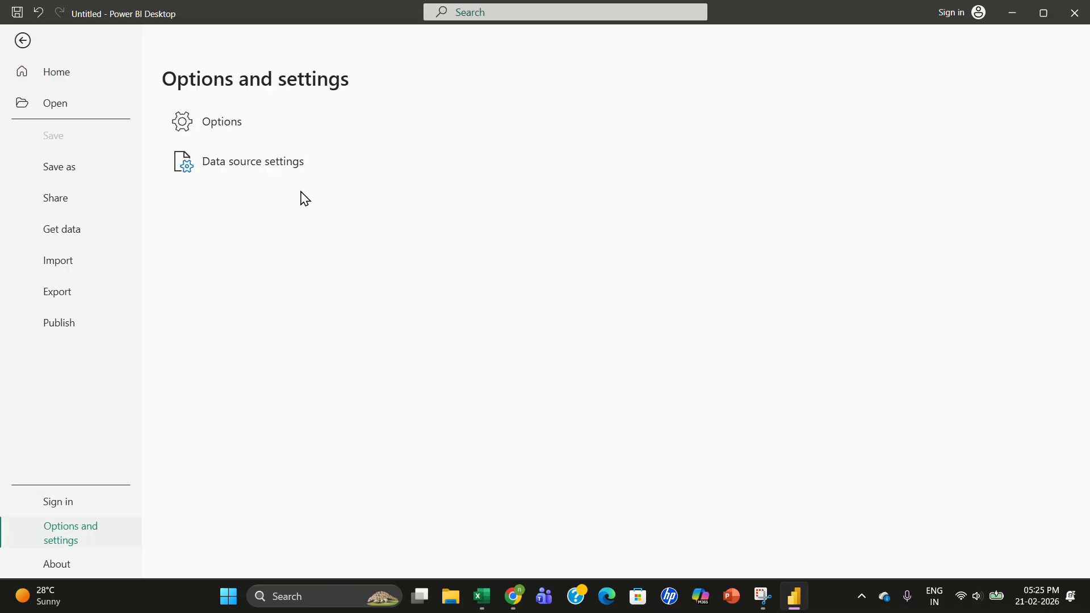
click(253, 131)
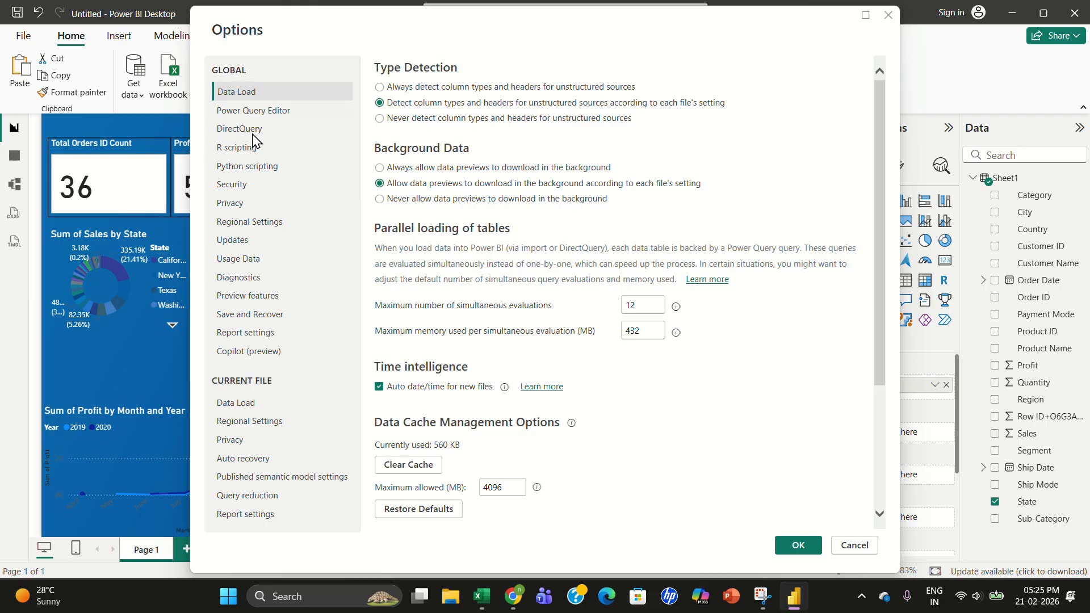
click(237, 188)
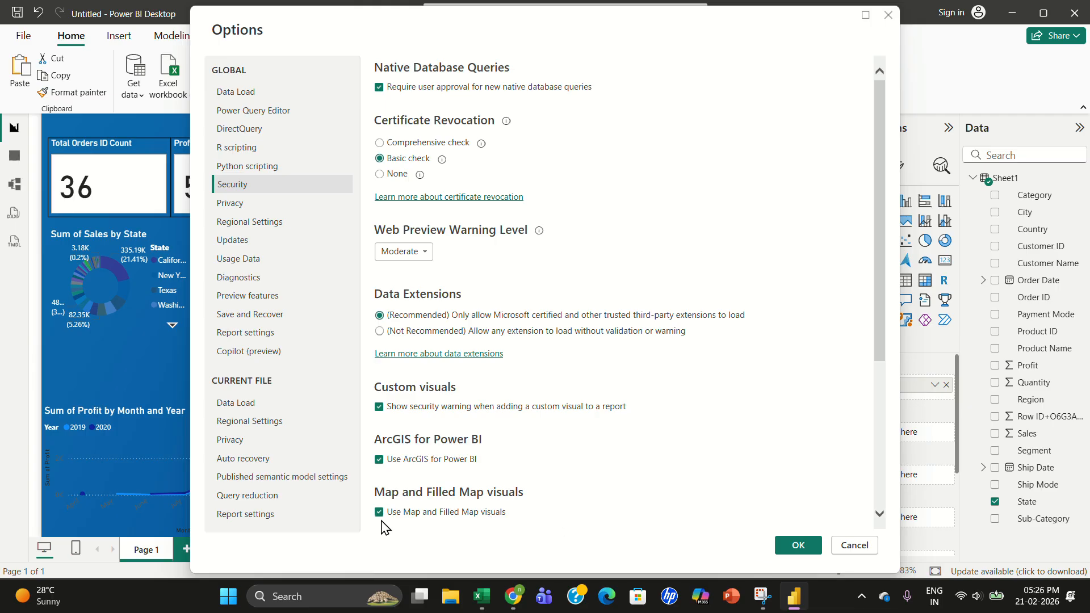
click(795, 554)
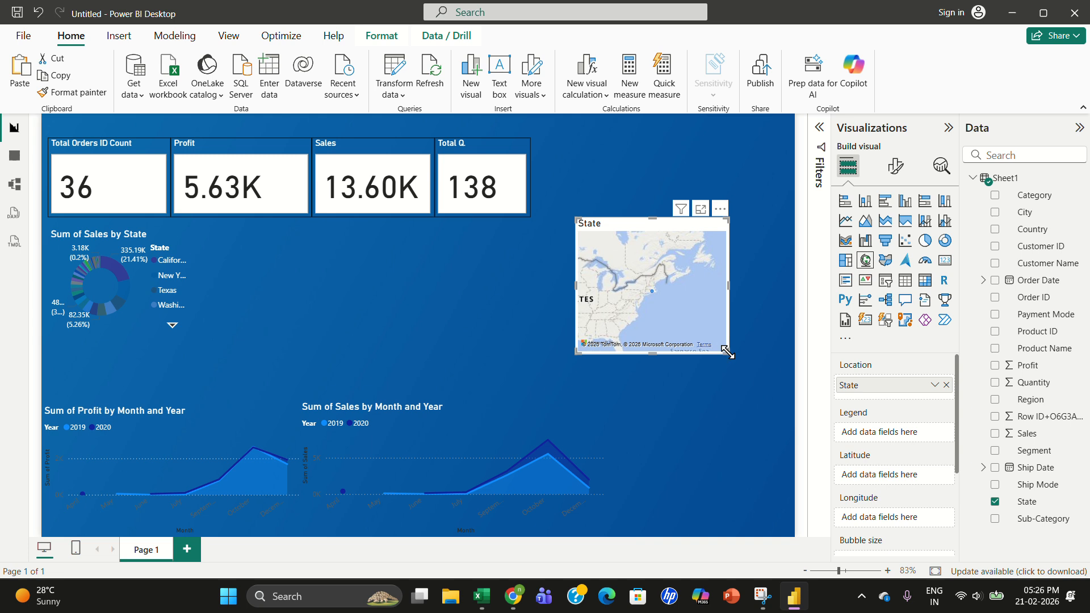
- Shrink the map slightly and try City as its legend field before removing it
mouse_move(727, 353)
mouse_down()
mouse_move(714, 335)
mouse_move(725, 333)
mouse_up()
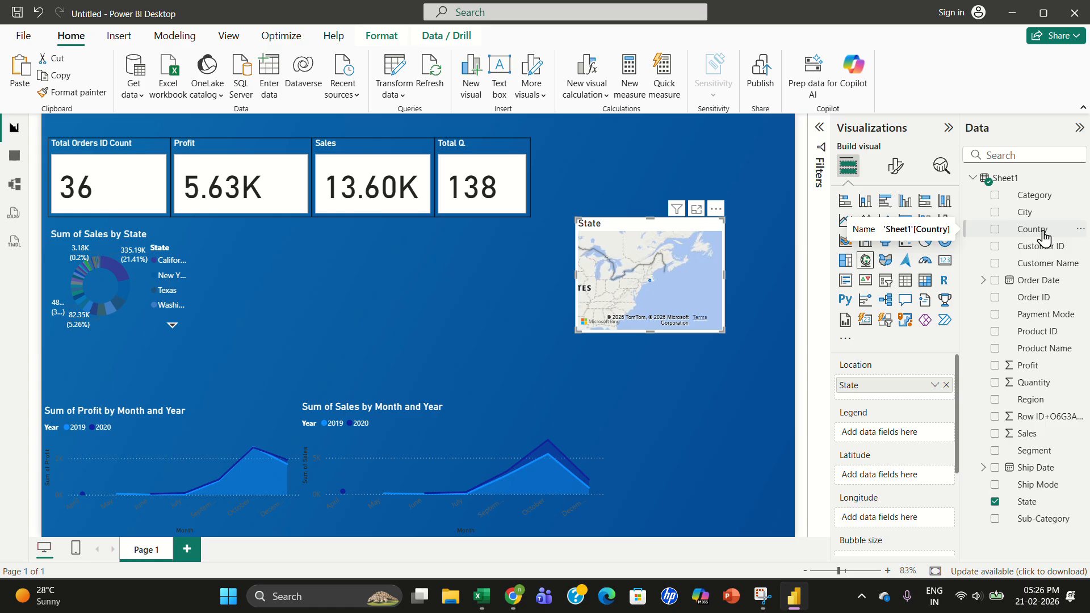
drag(1025, 212, 903, 438)
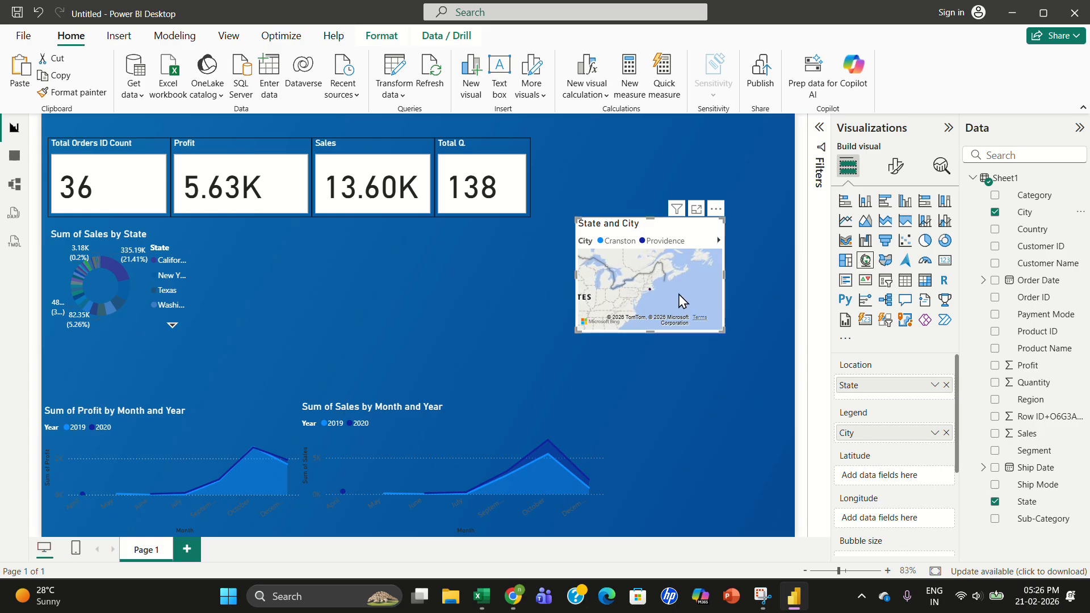
drag(681, 299, 771, 254)
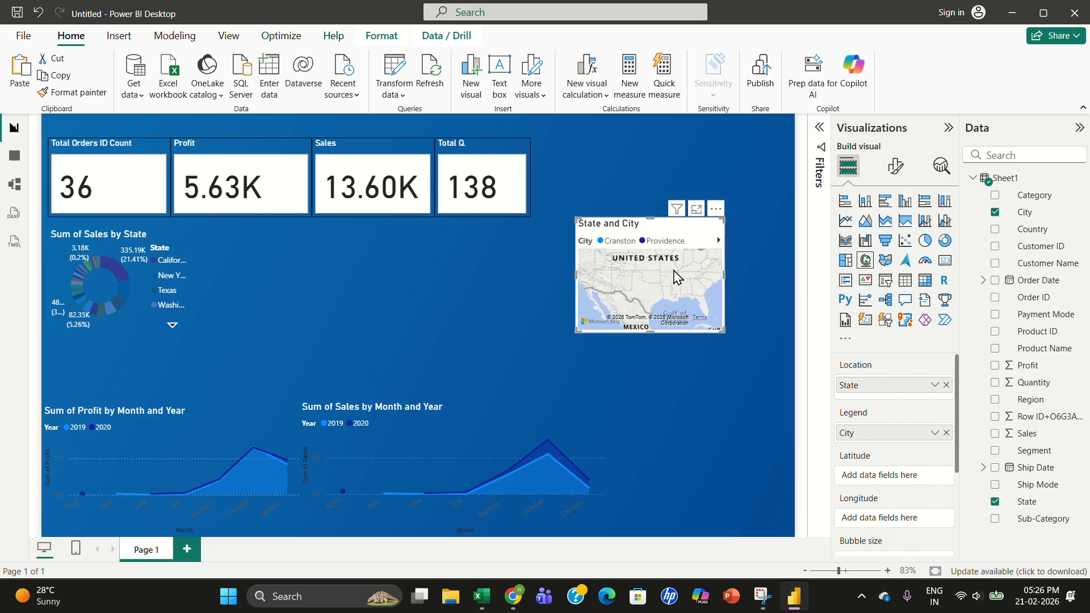
click(944, 435)
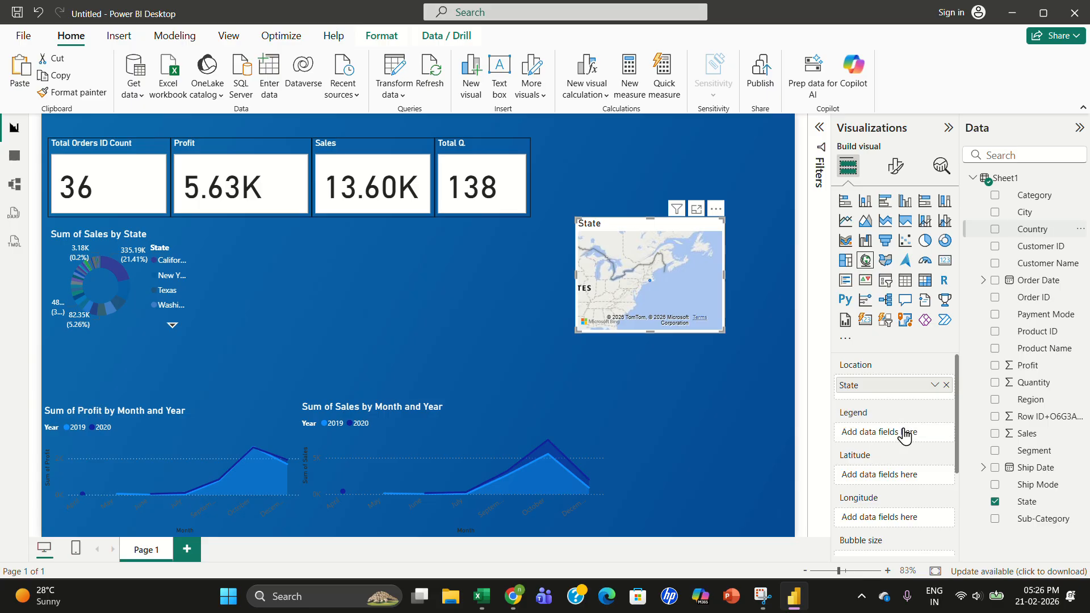
- Add Country as the map's legend and City under State in its location
drag(905, 436, 903, 432)
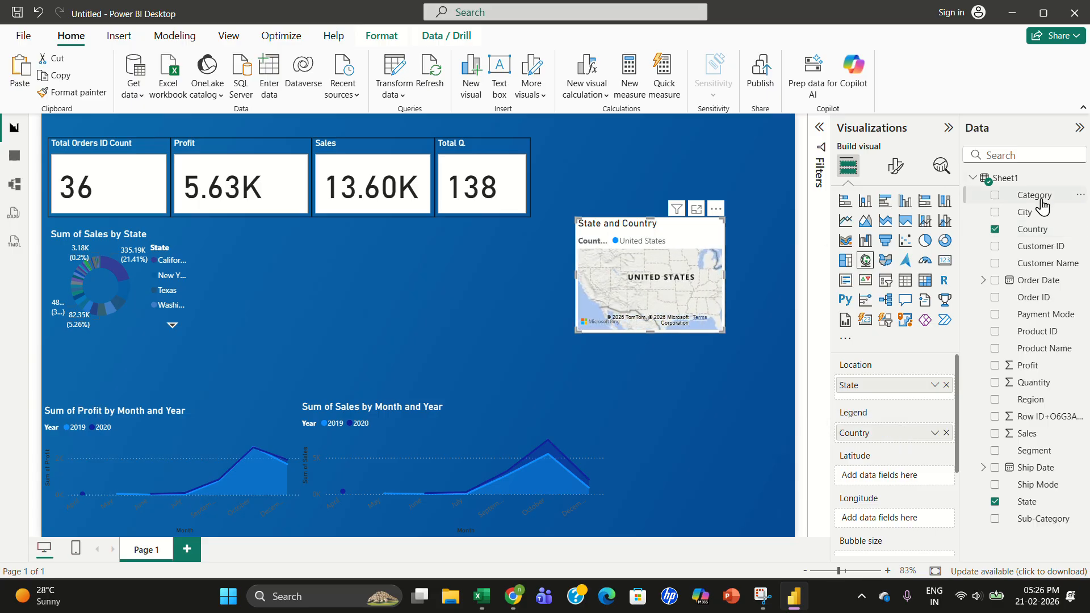
drag(1024, 212, 907, 402)
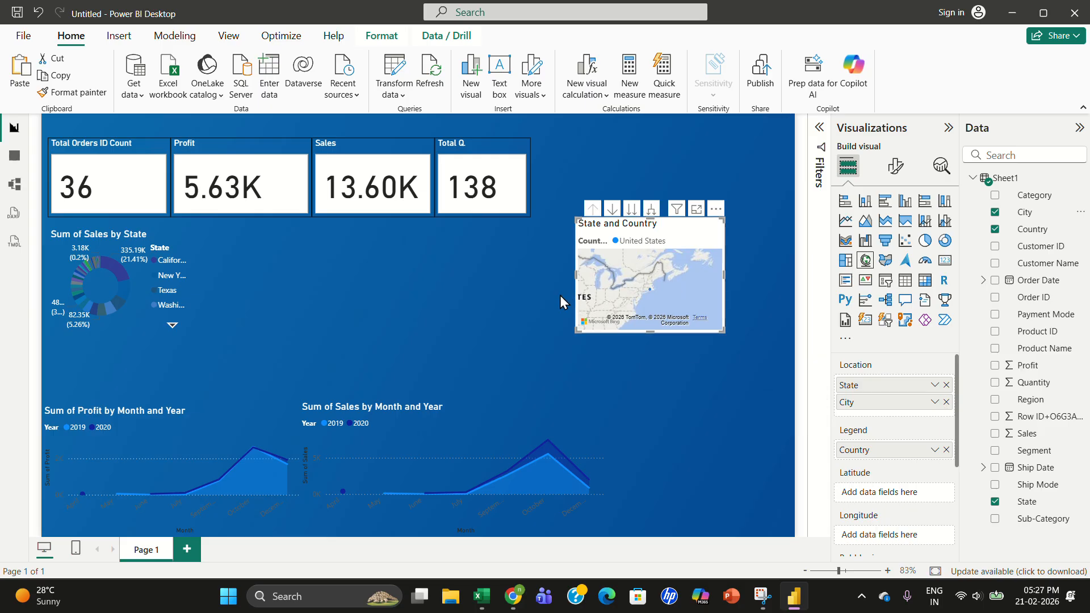
- Copy the donut chart's formatting onto the map with the Format Painter
click(149, 298)
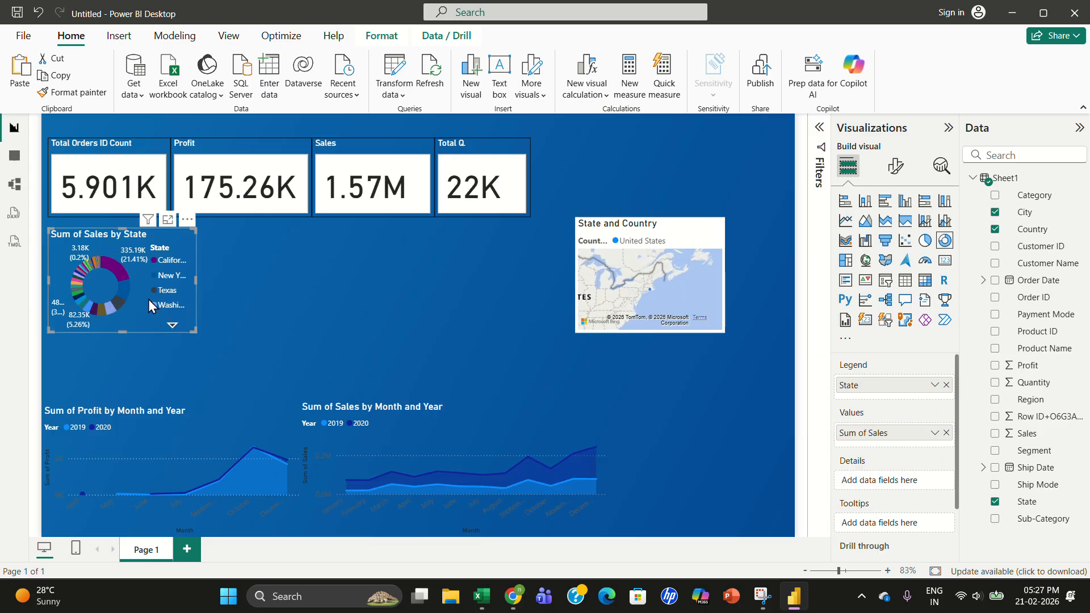
click(71, 94)
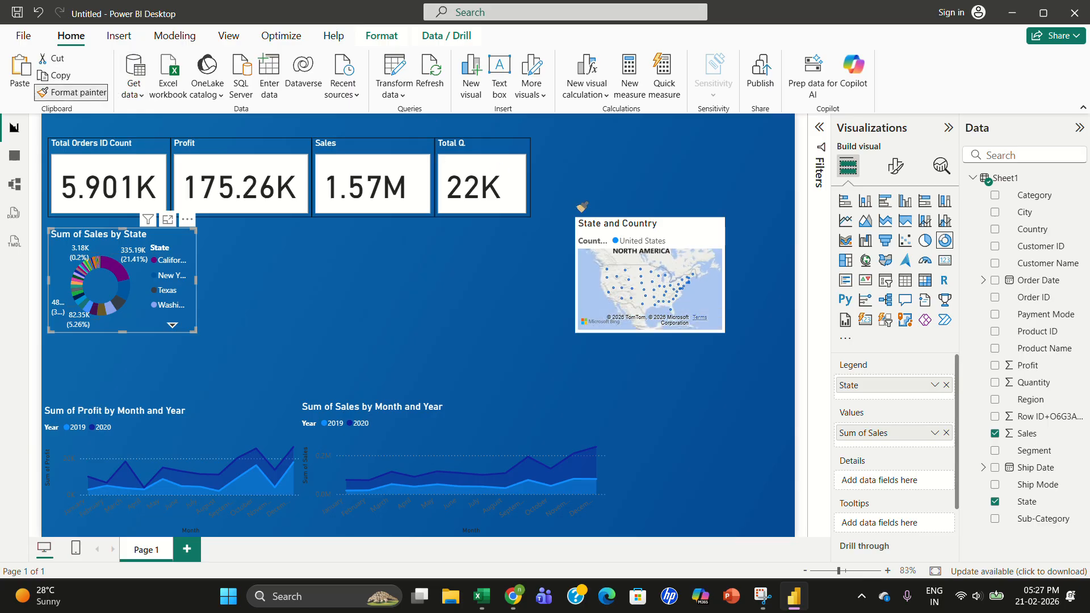
click(613, 254)
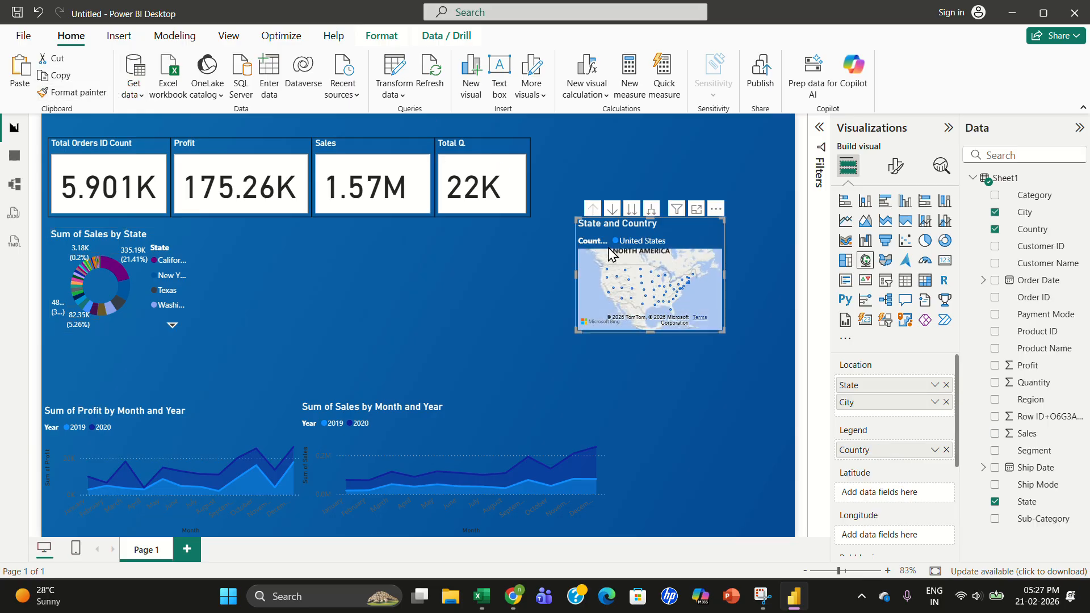
- Resize the map and move it into the bottom-right corner beside the Sum of Sales by Month and Year chart
drag(691, 240, 333, 241)
drag(366, 349, 399, 377)
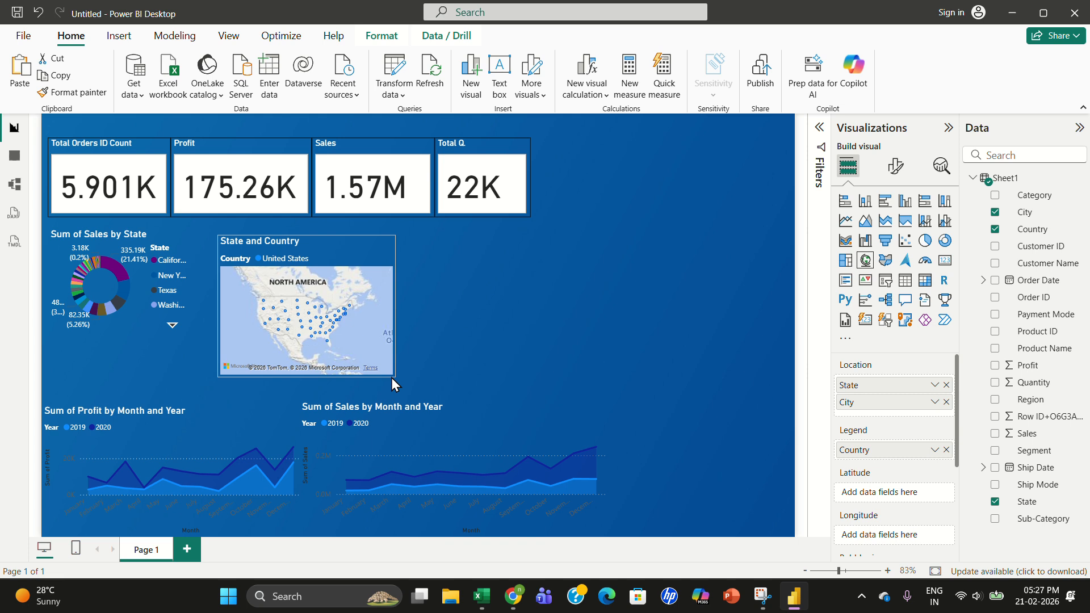
click(389, 374)
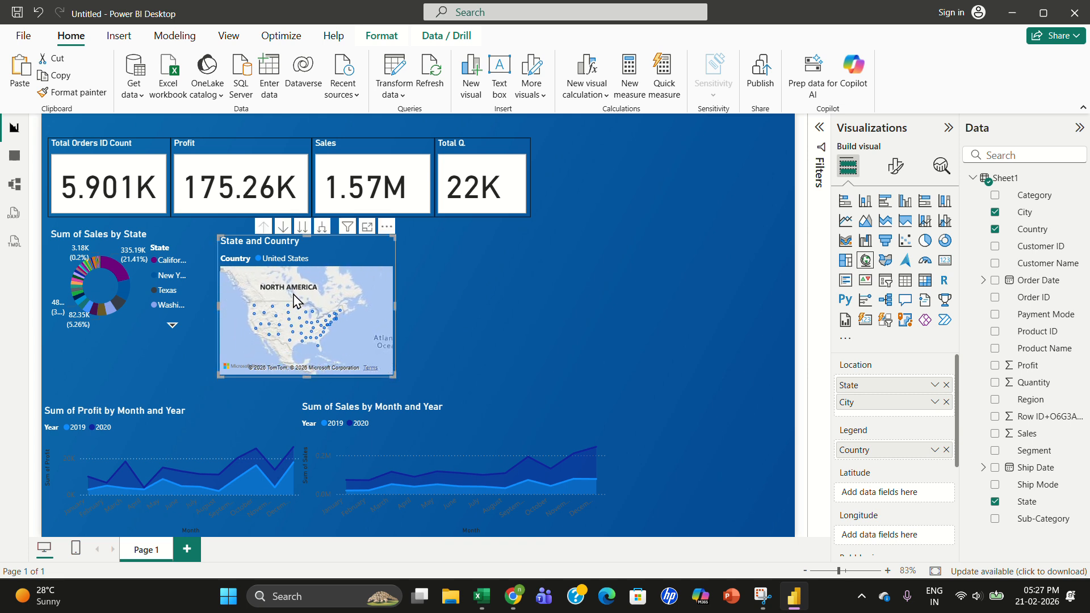
drag(329, 244, 745, 406)
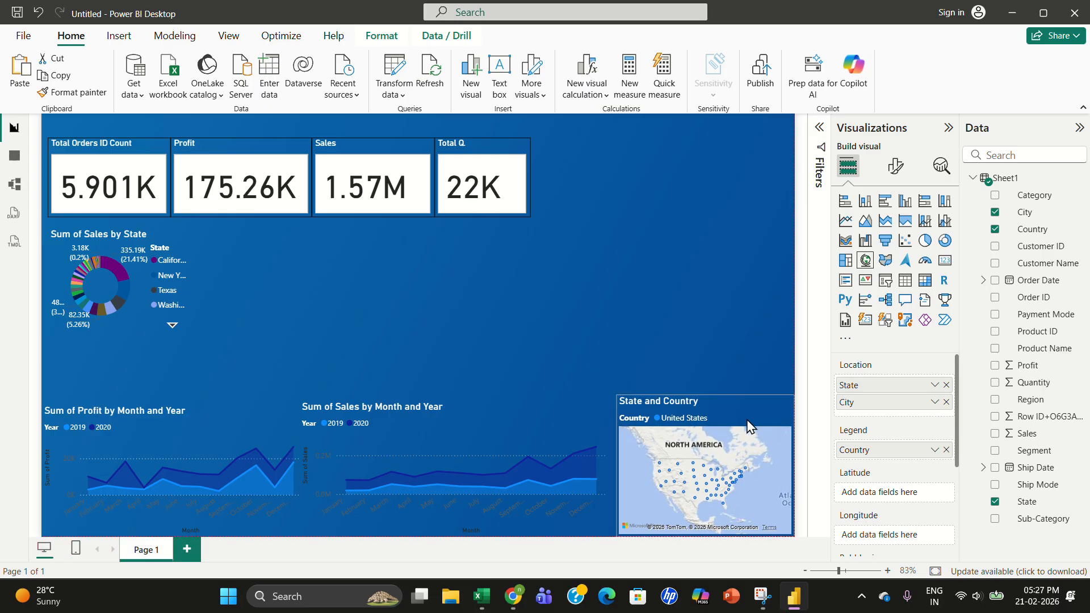
click(693, 288)
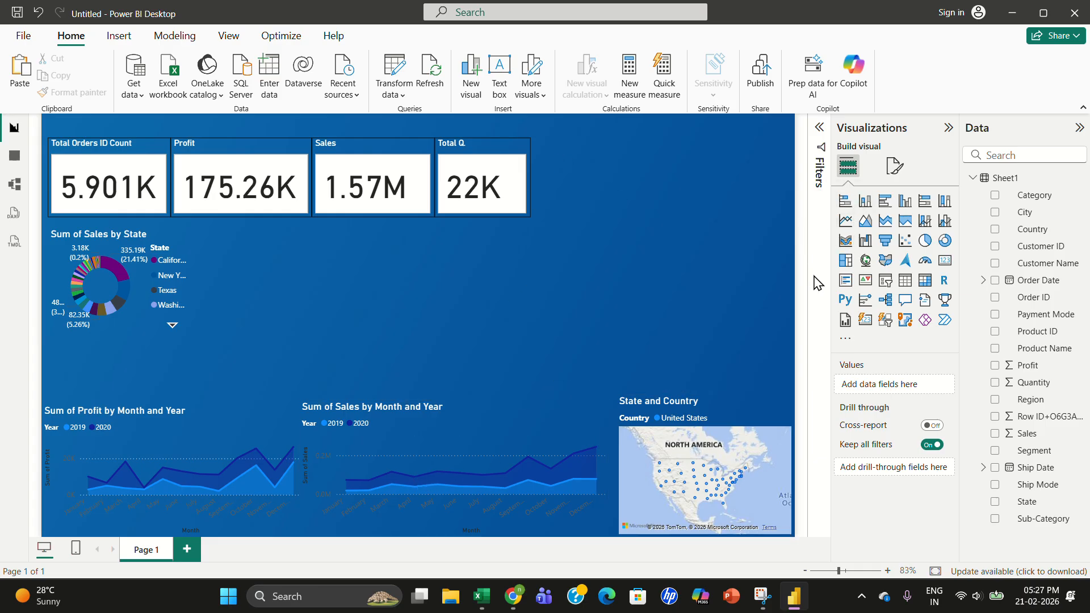
- Insert a slicer beside the donut chart and add Profit, Sales and State as its fields
click(885, 281)
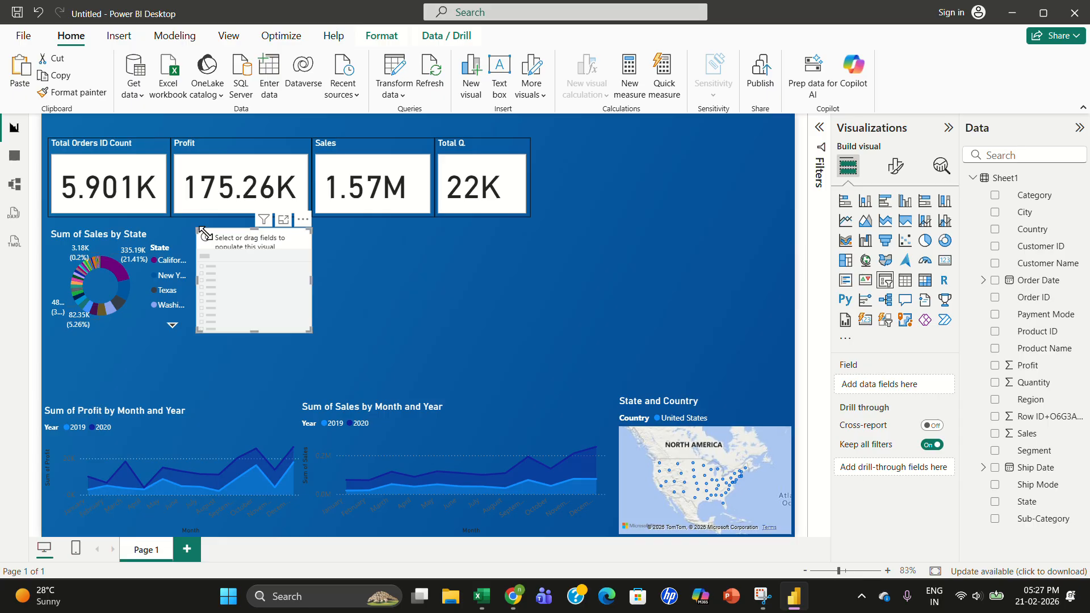
drag(254, 244, 454, 268)
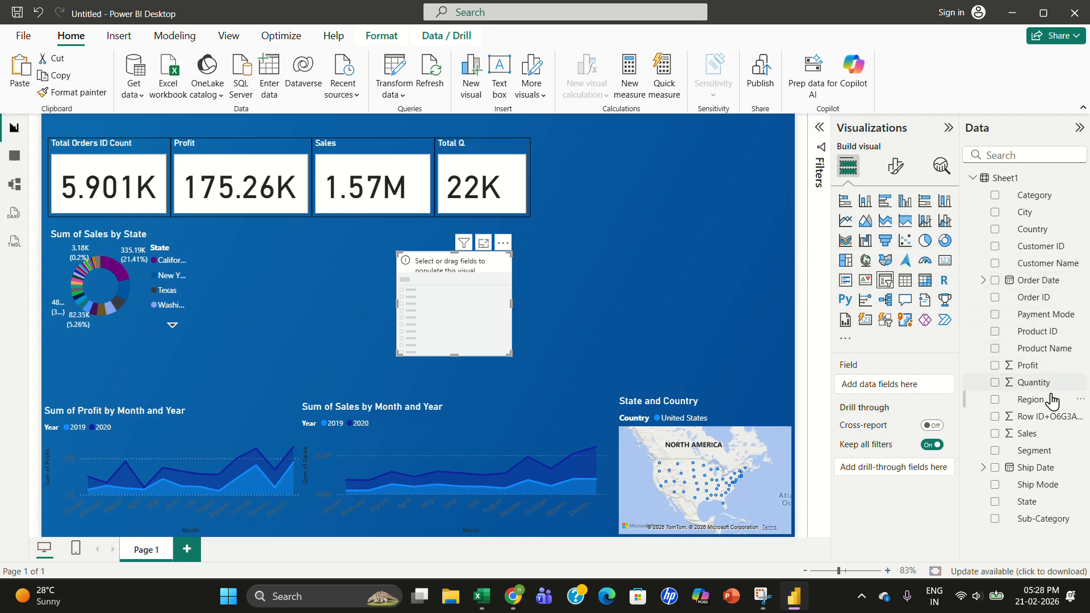
drag(1039, 367, 925, 388)
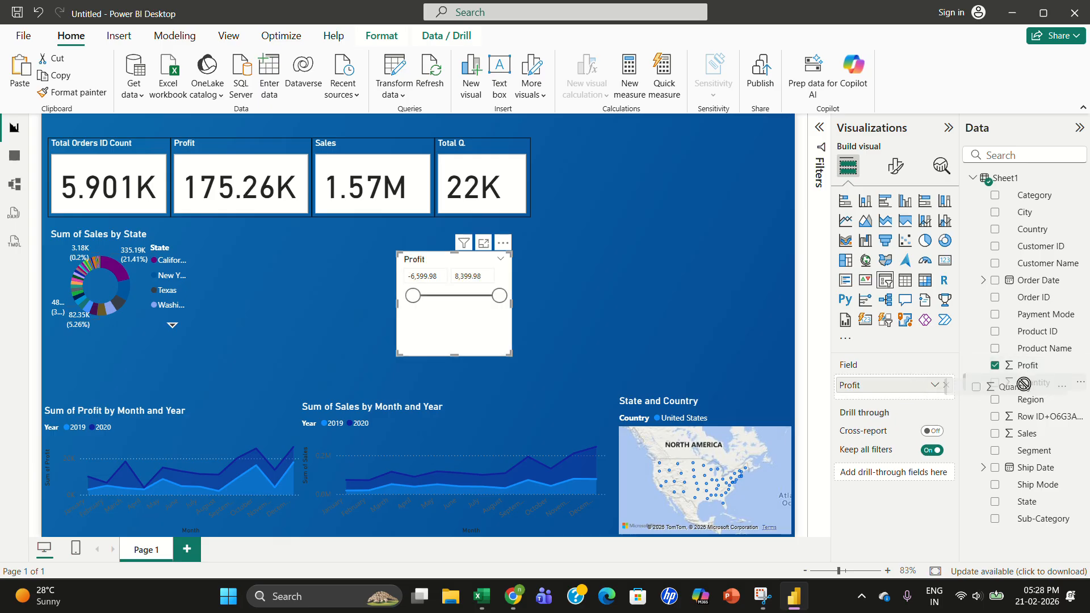
drag(1040, 438, 857, 400)
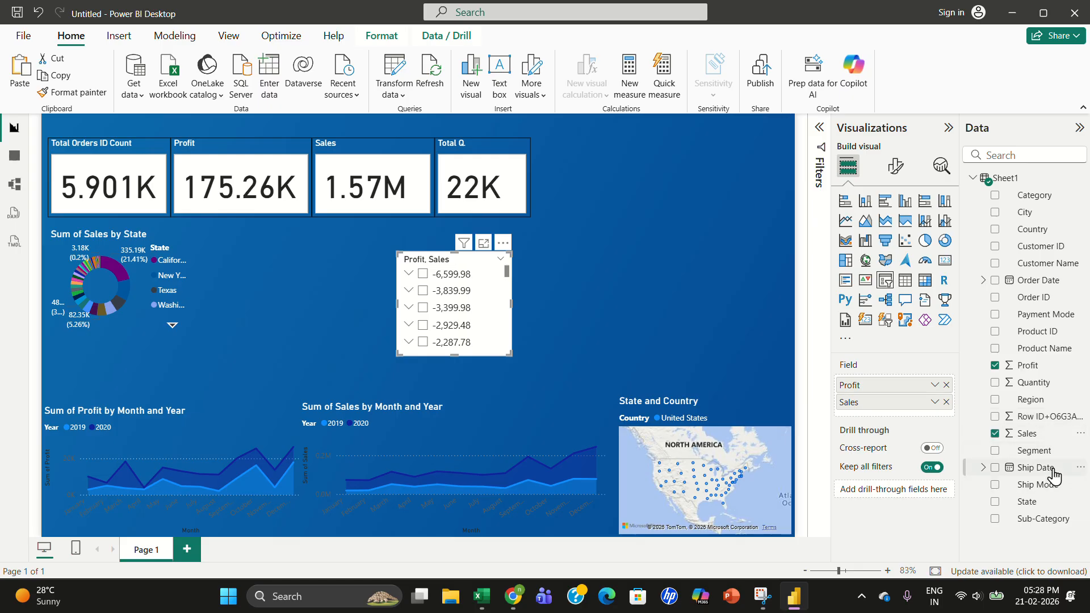
drag(1043, 507, 925, 423)
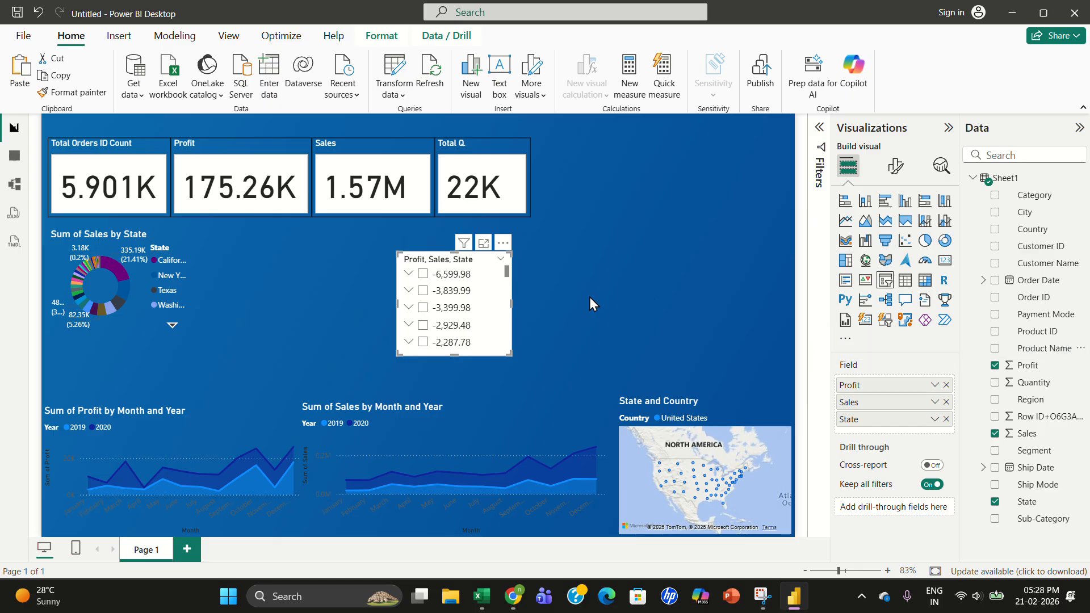
- Select the -3,839.99 item in the slicer and widen the slicer
click(511, 310)
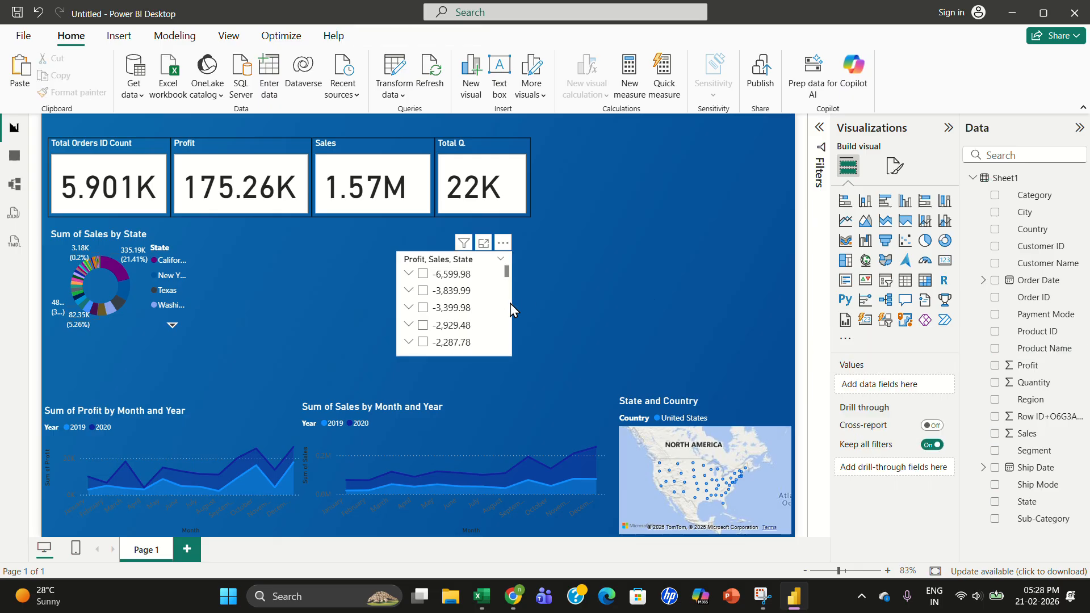
click(489, 297)
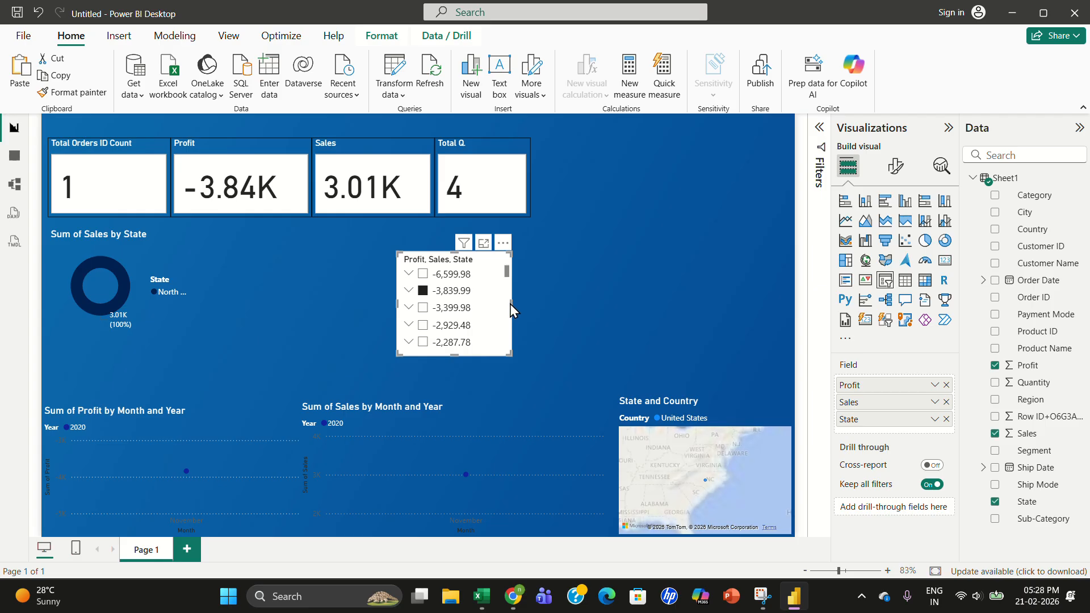
drag(557, 301, 644, 274)
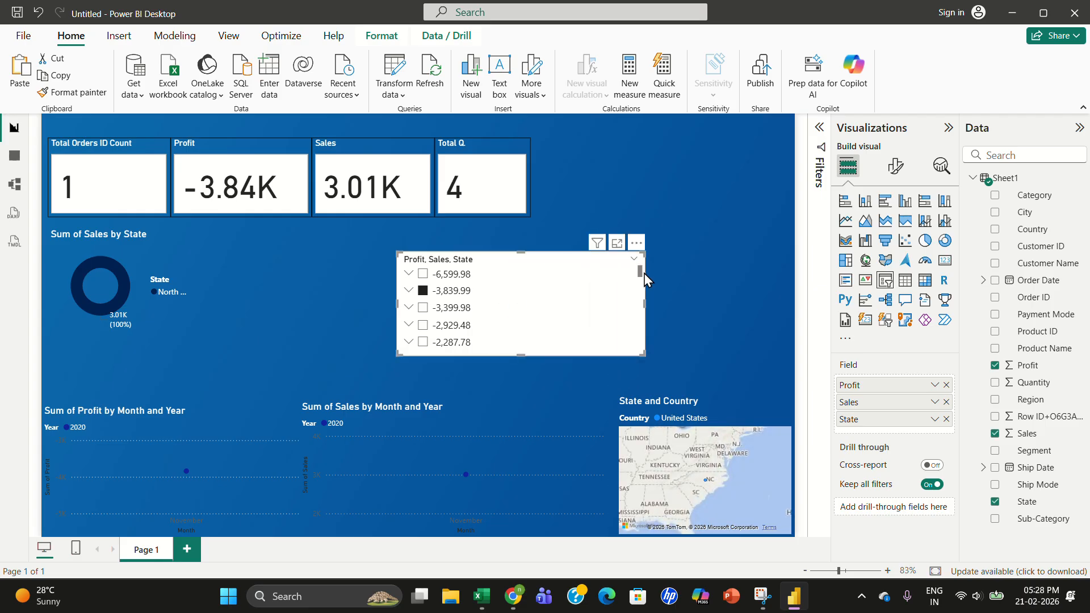
mouse_move(521, 358)
mouse_down()
mouse_move(523, 315)
mouse_move(526, 358)
mouse_up()
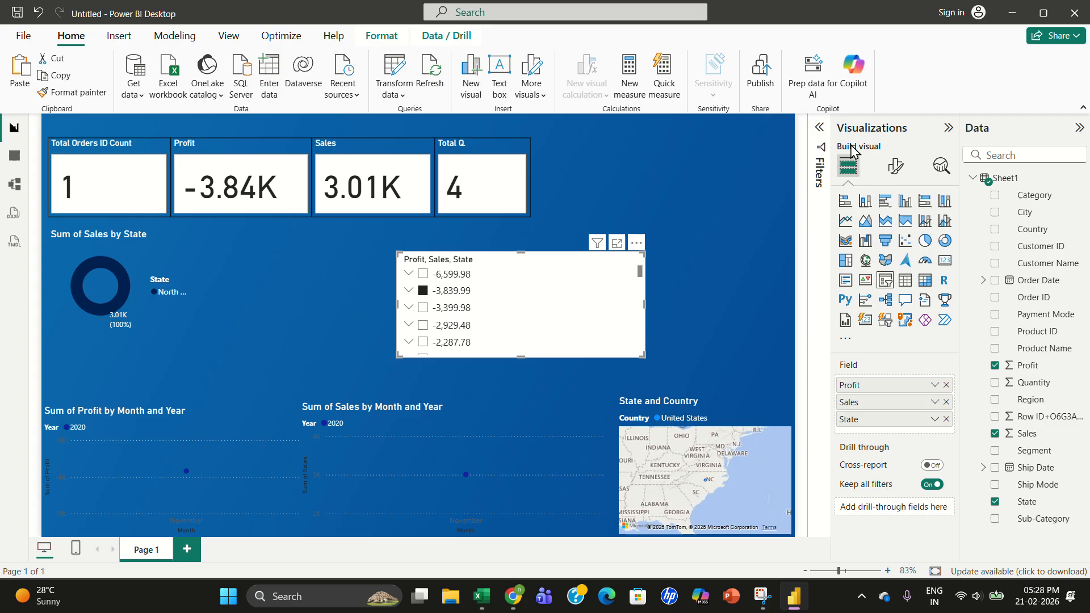
- In the slicer's Filters pane, set the Profit filter to Top N showing the top 4 by Sum of Profit
click(819, 131)
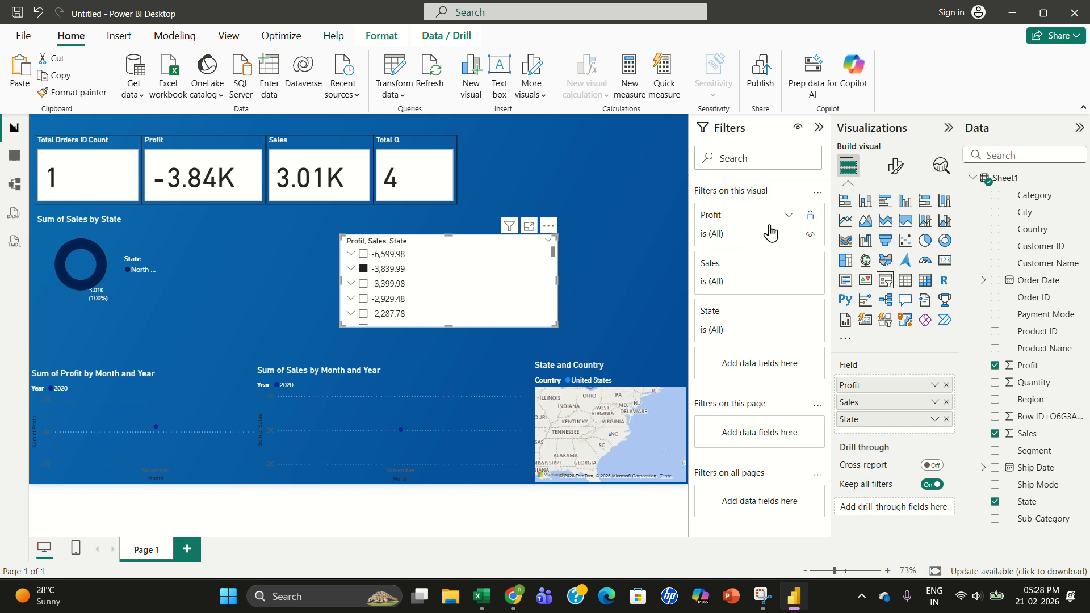
click(788, 220)
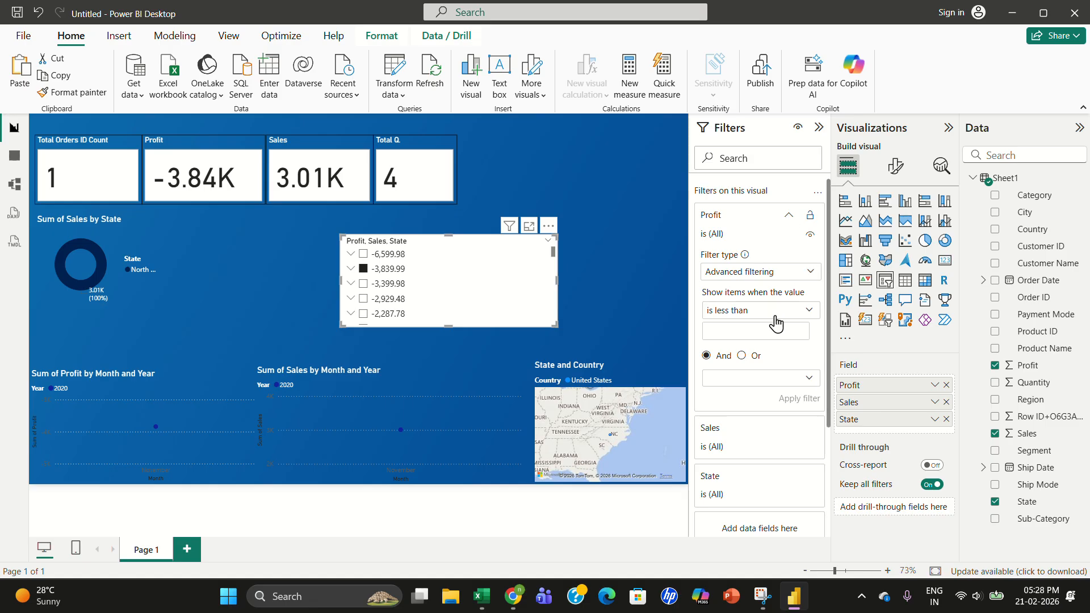
click(803, 278)
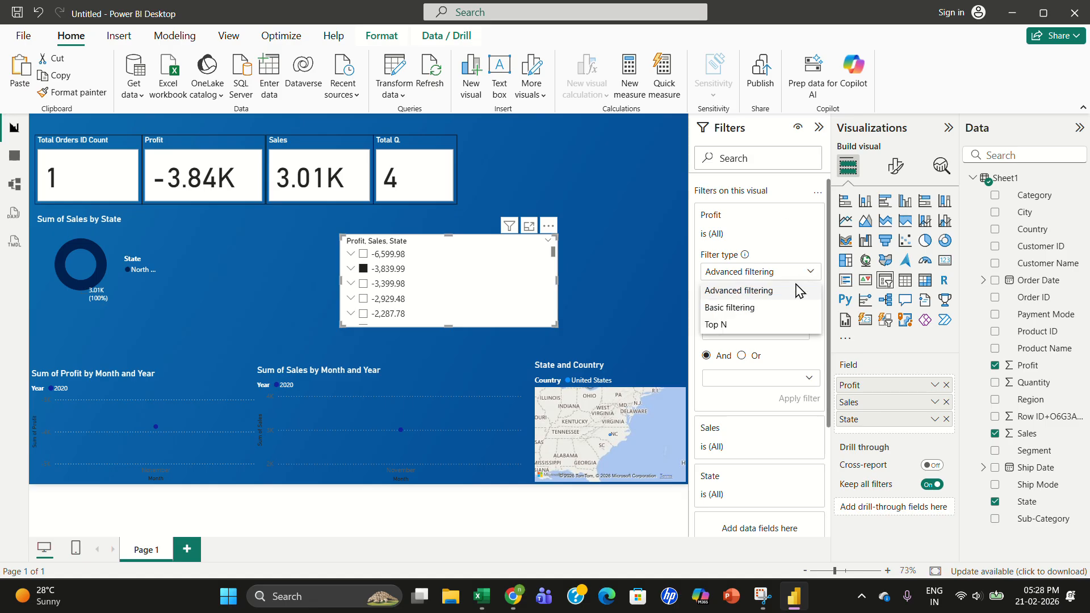
click(736, 327)
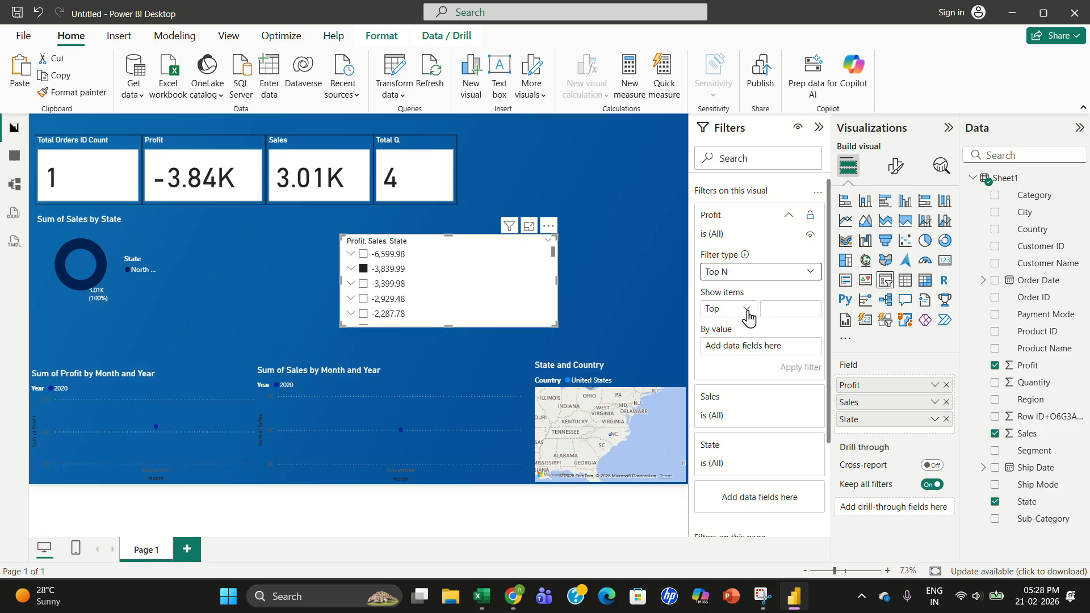
click(779, 310)
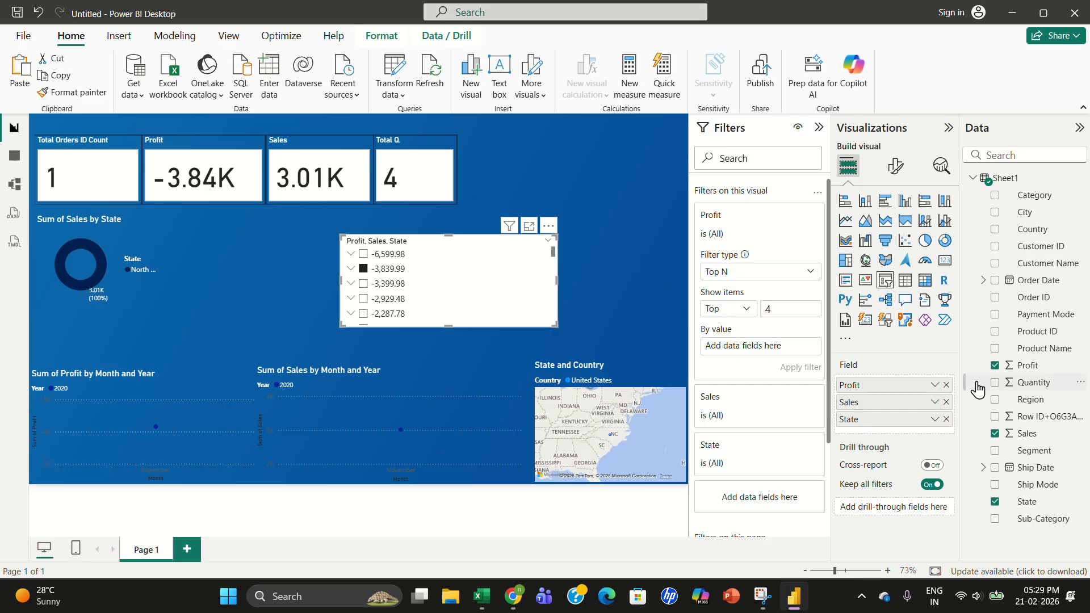
drag(1029, 372, 771, 355)
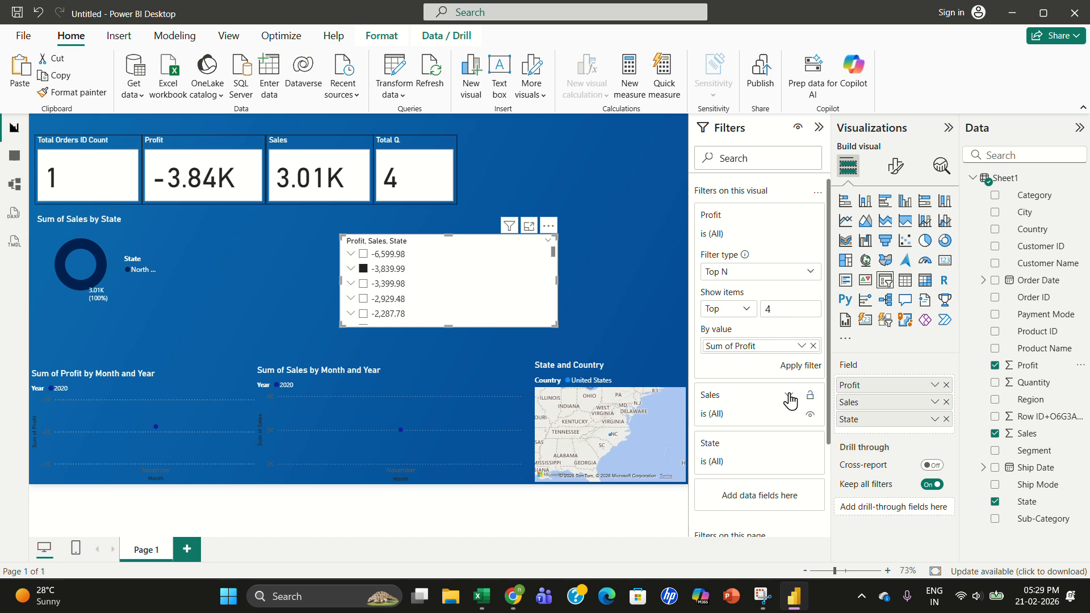
- Set the Sales filter to Top N showing the top 4 by Sum of Sales
click(788, 396)
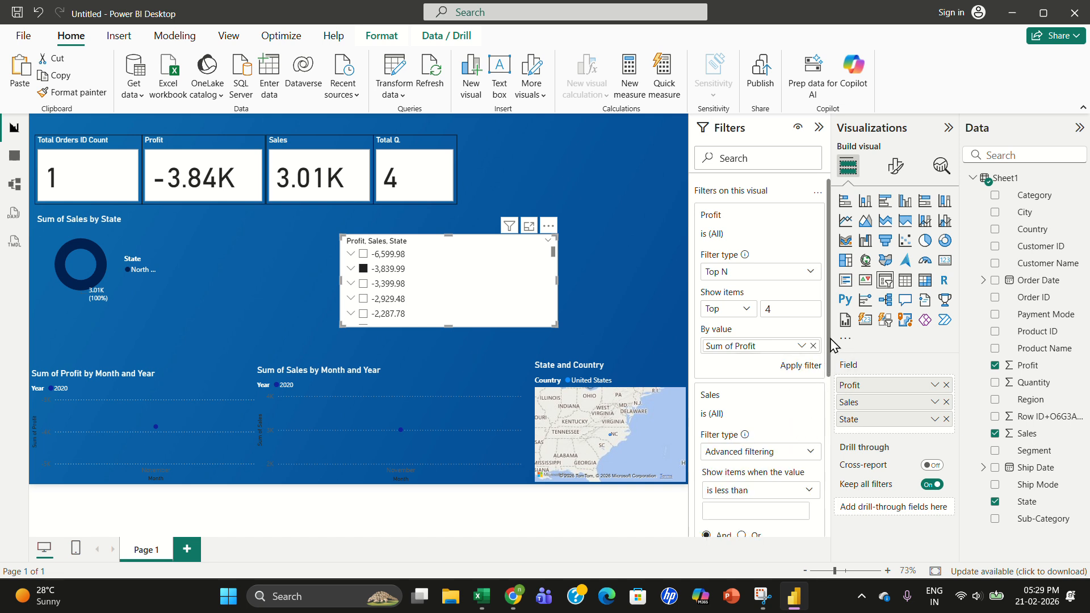
scroll(795, 335, down, 5)
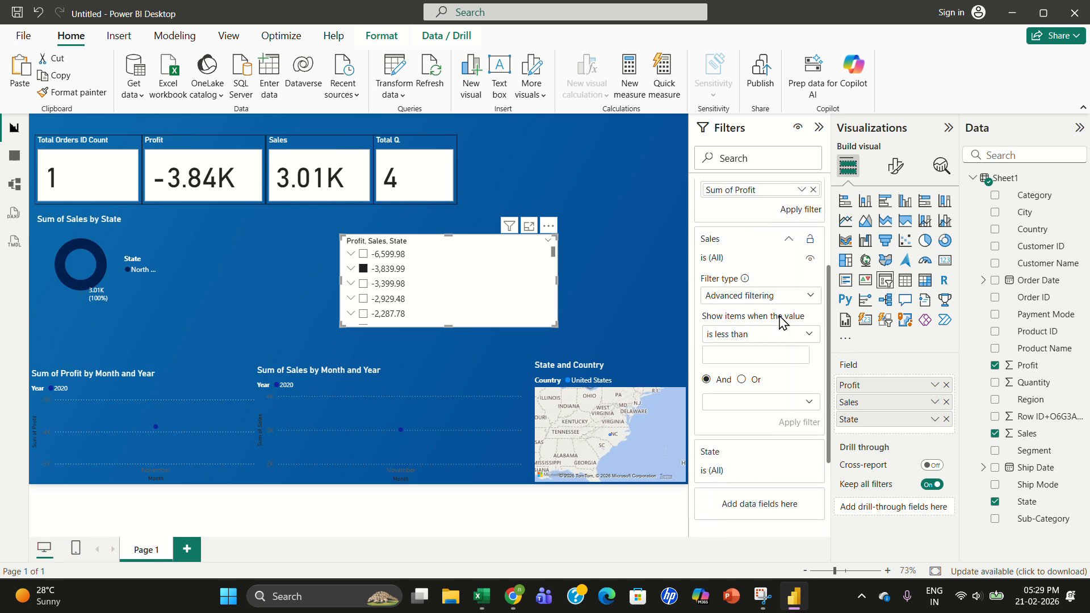
click(800, 294)
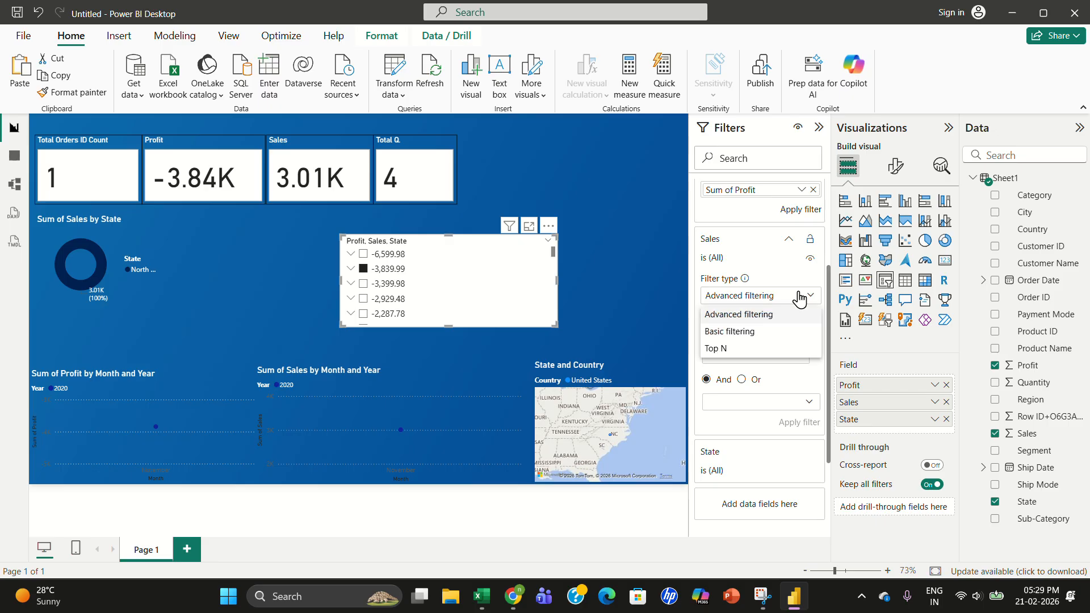
click(744, 351)
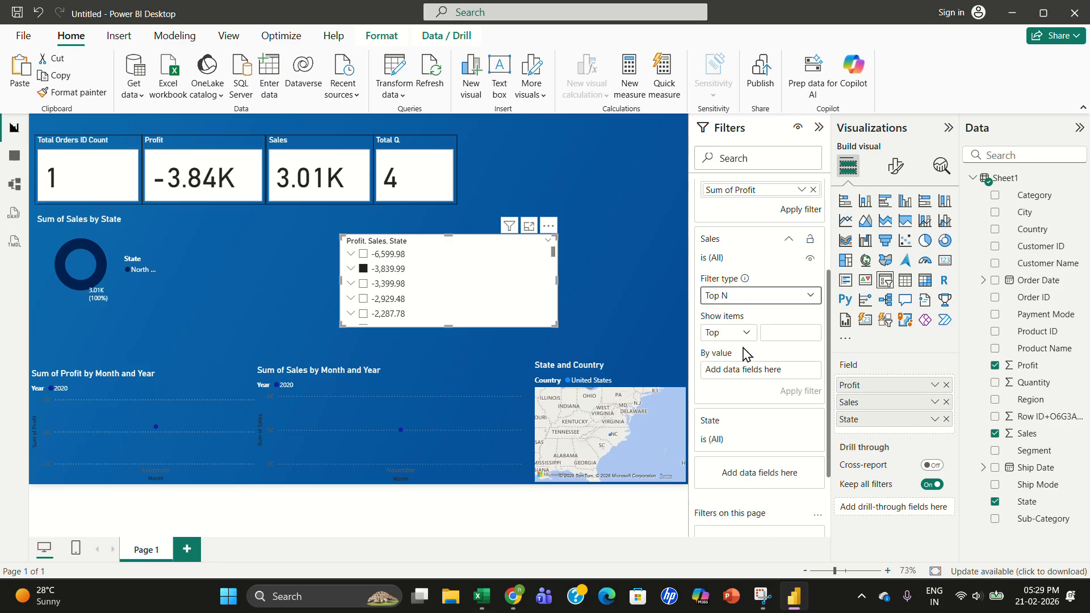
click(783, 332)
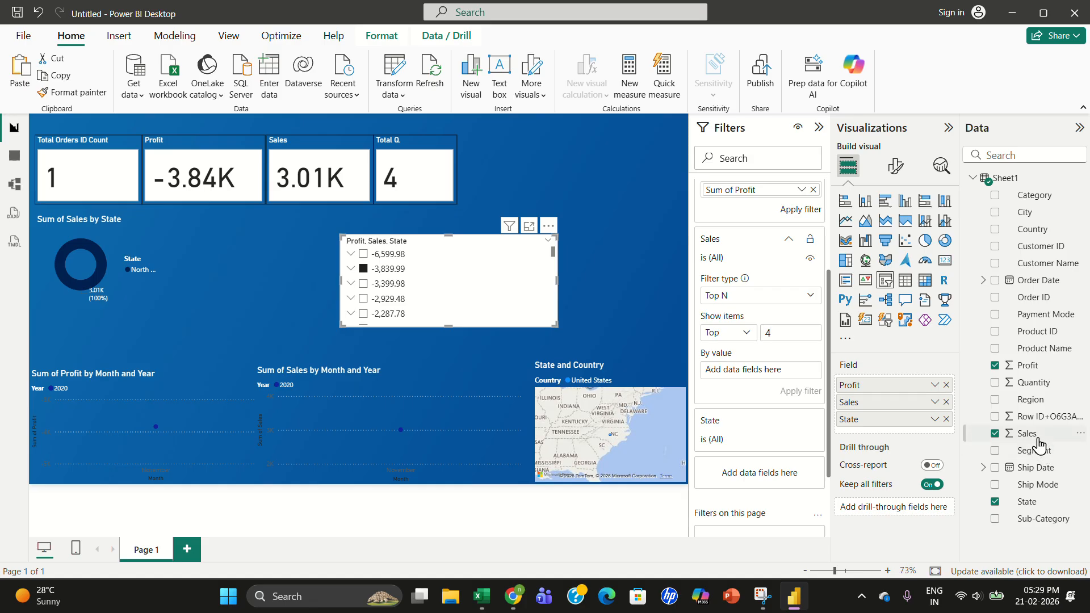
drag(1032, 435, 779, 379)
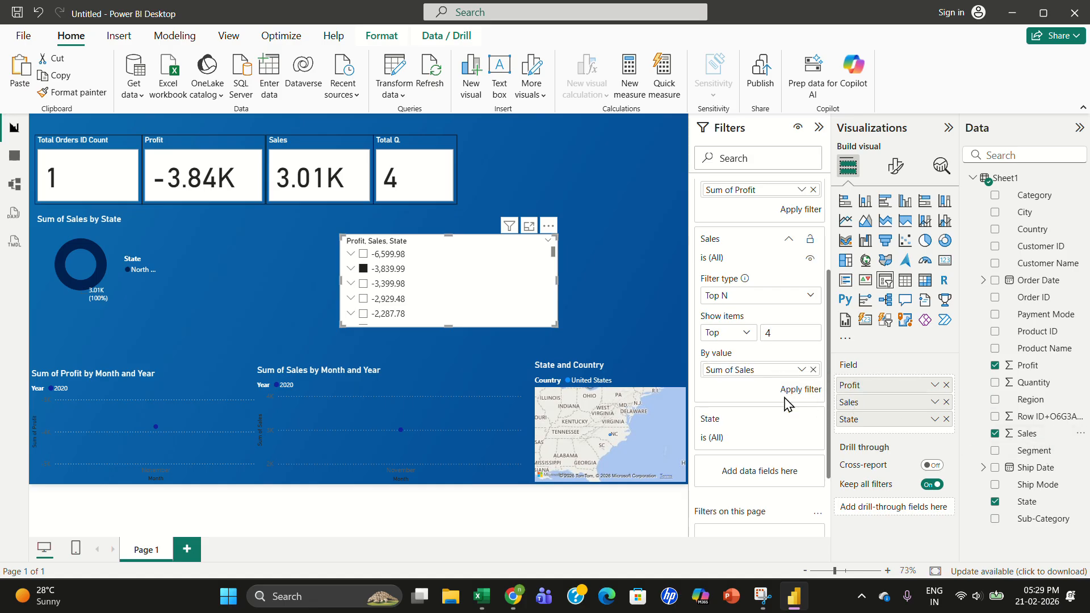
- Set the State filter to Top N showing the top 4 by State
click(789, 419)
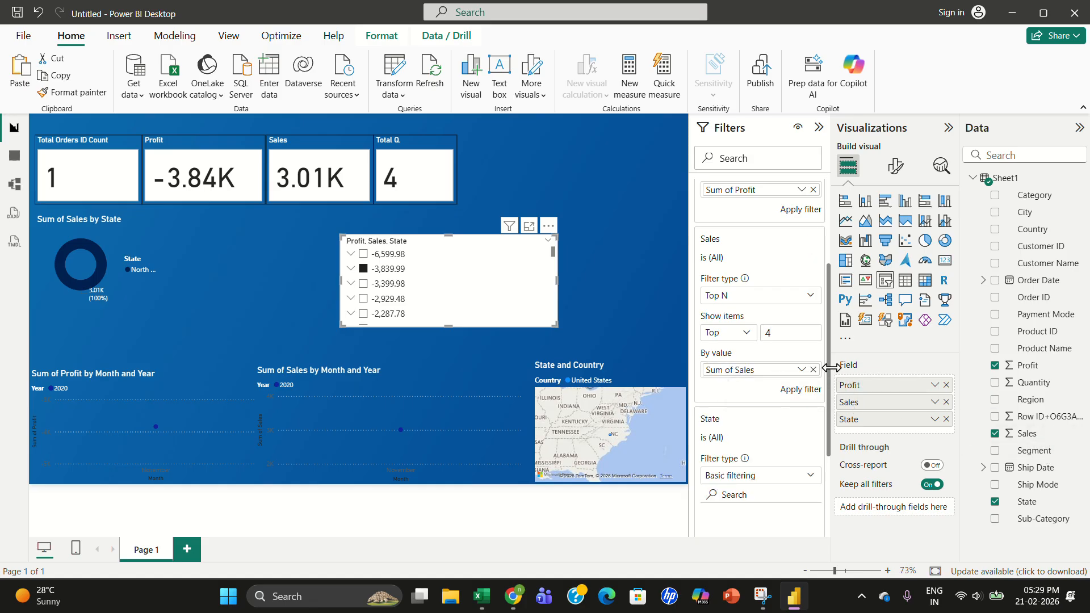
drag(831, 368, 830, 431)
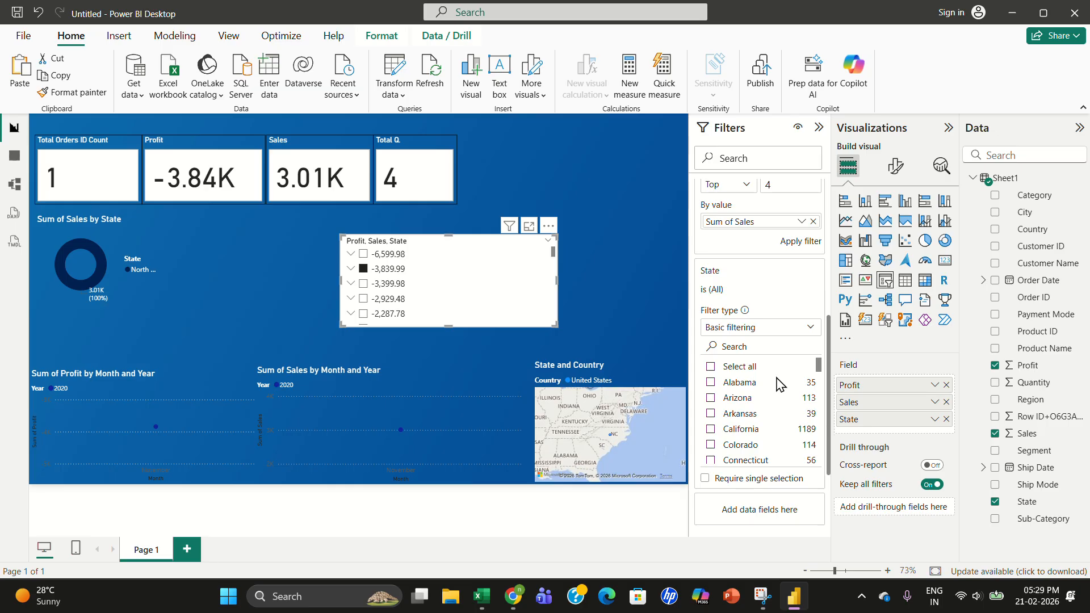
click(758, 334)
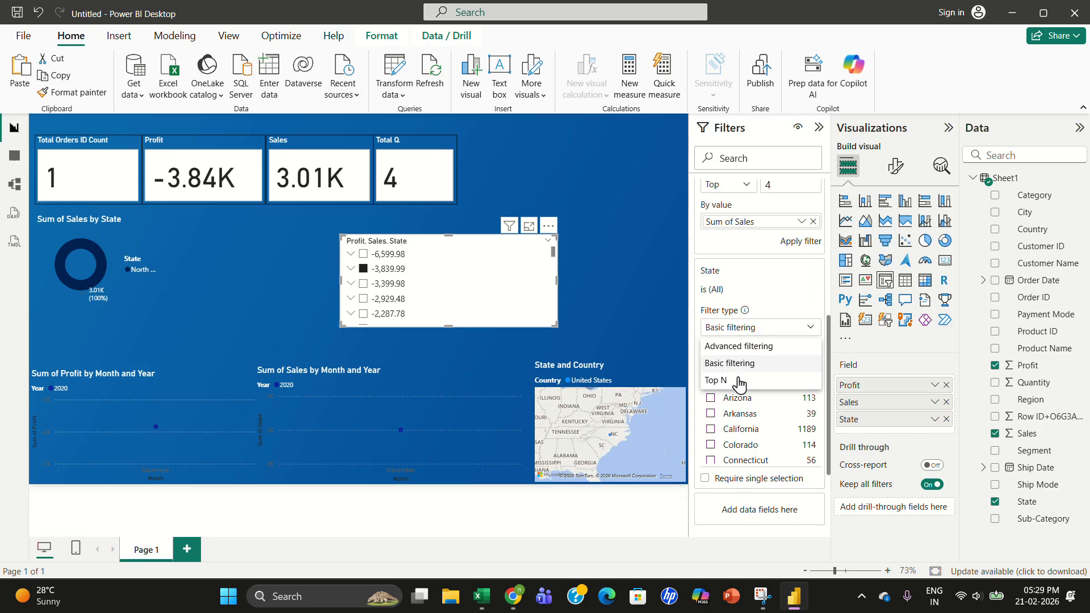
click(738, 382)
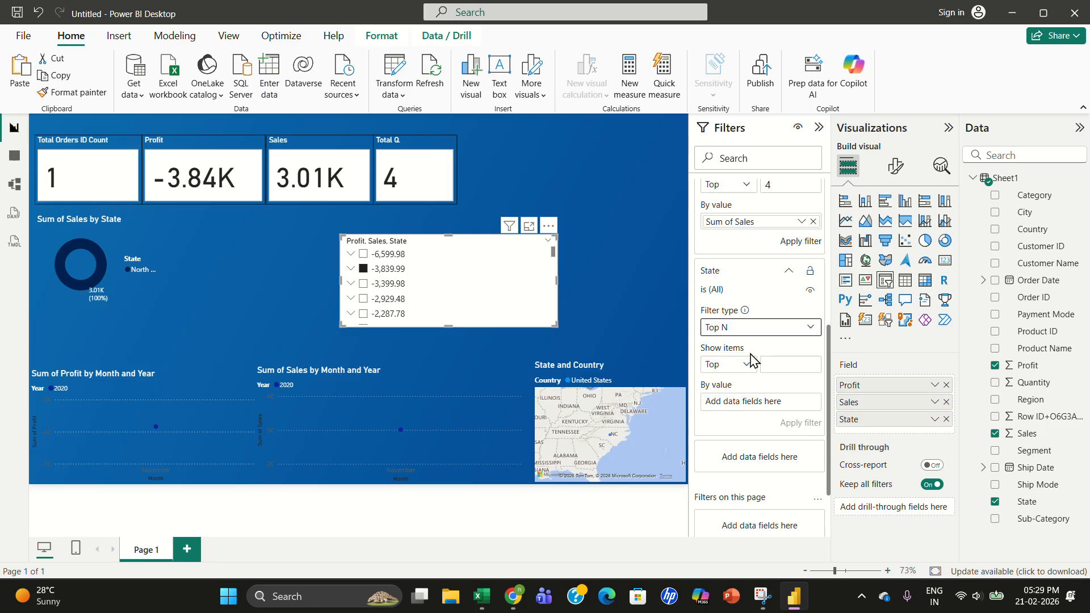
click(781, 363)
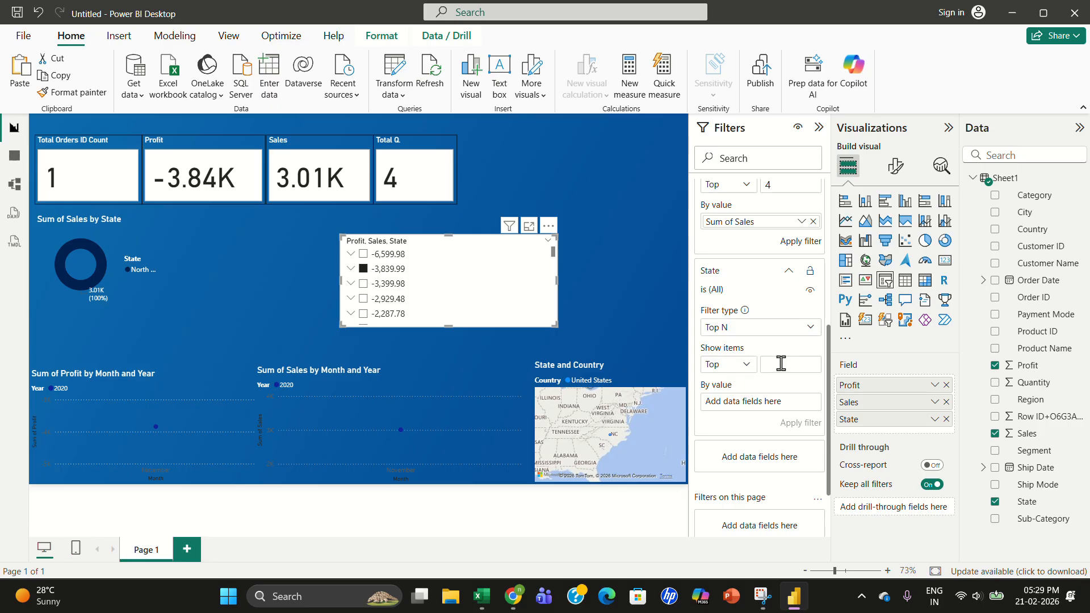
click(744, 368)
click(746, 369)
drag(1029, 503, 763, 404)
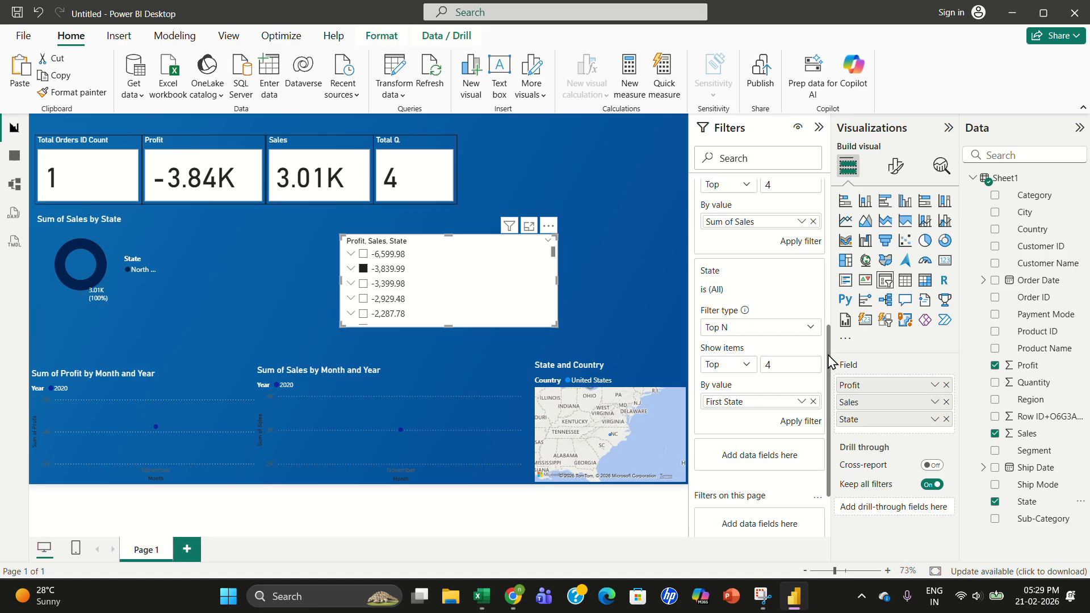
scroll(821, 311, up, 2)
scroll(821, 311, down, 4)
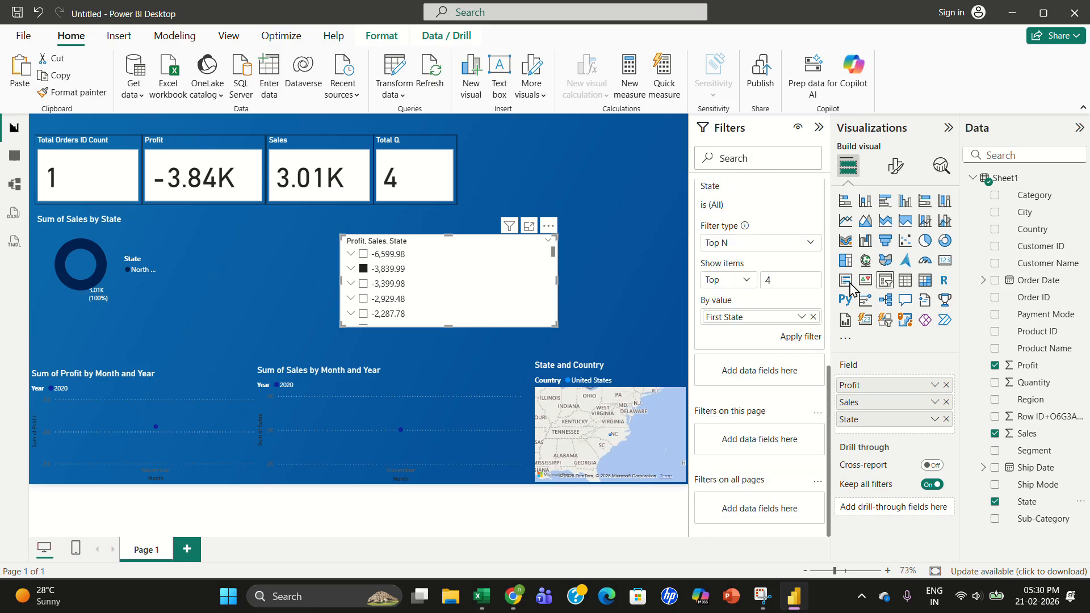
- Move the Profit, Sales, State slicer and resize it taller
click(935, 465)
click(935, 465)
drag(503, 270, 536, 288)
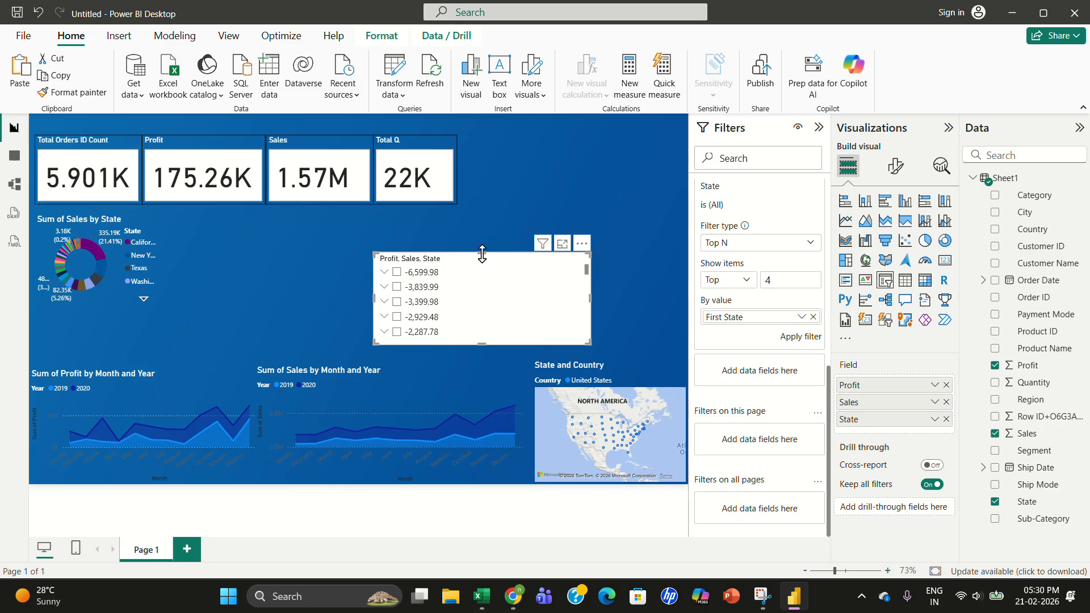
drag(482, 254, 483, 228)
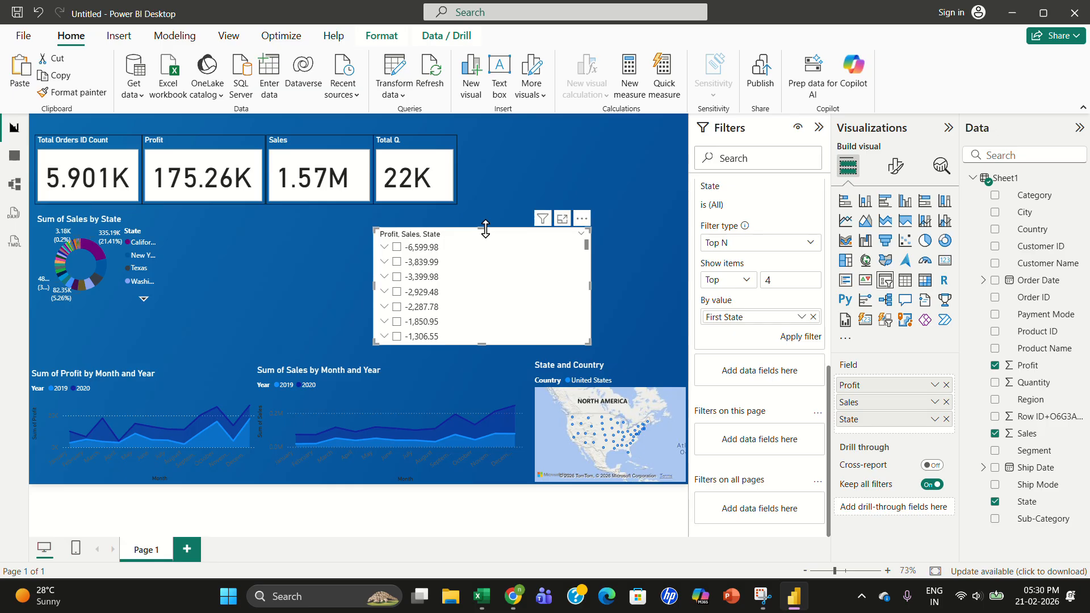
- Try applying the State and Sales Top N filters on the slicer
click(397, 247)
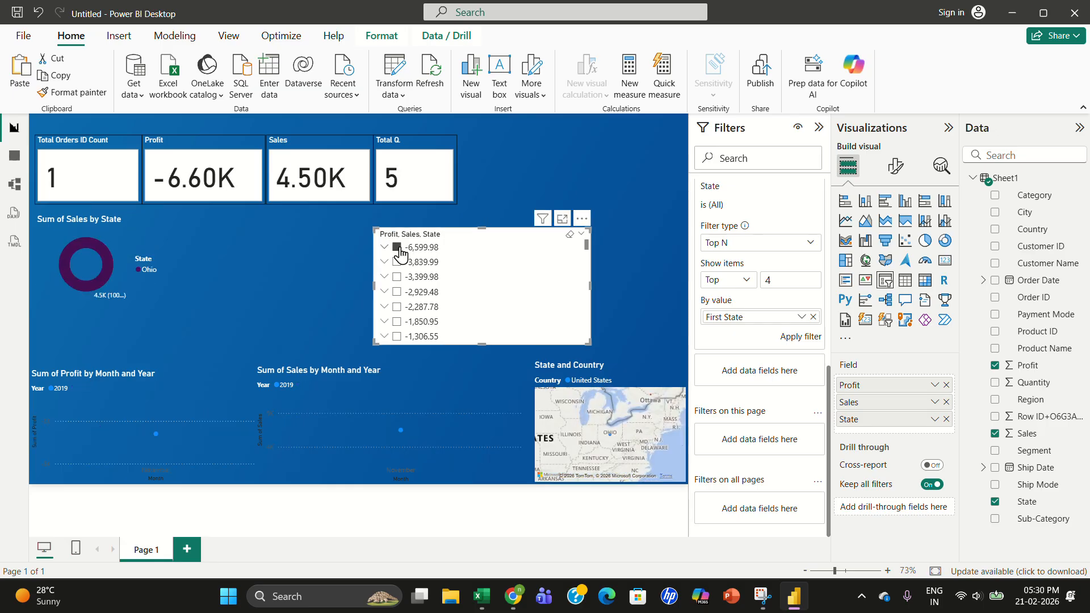
click(398, 248)
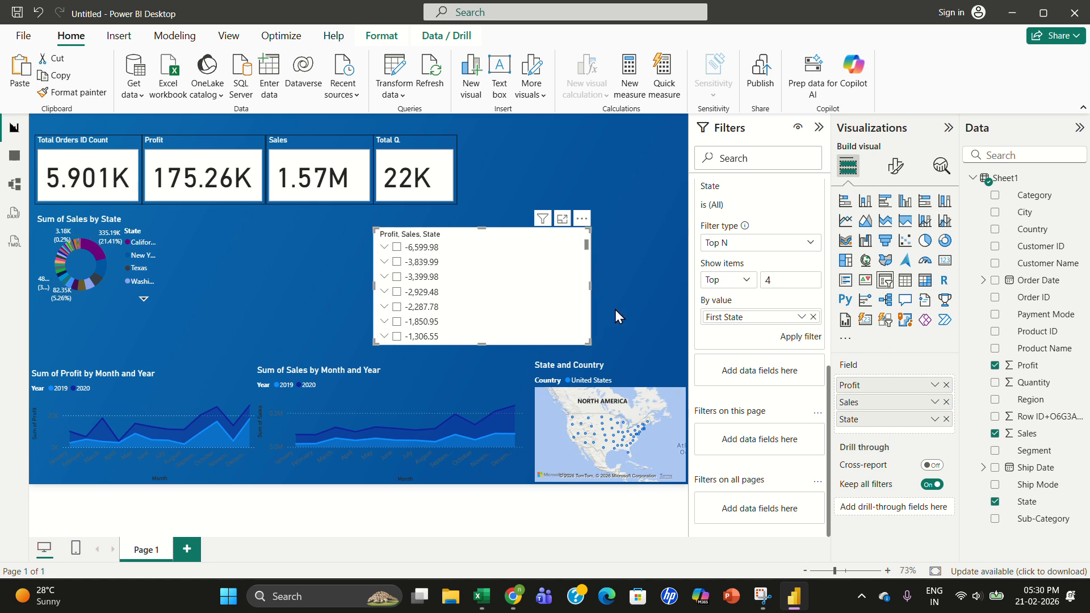
click(798, 338)
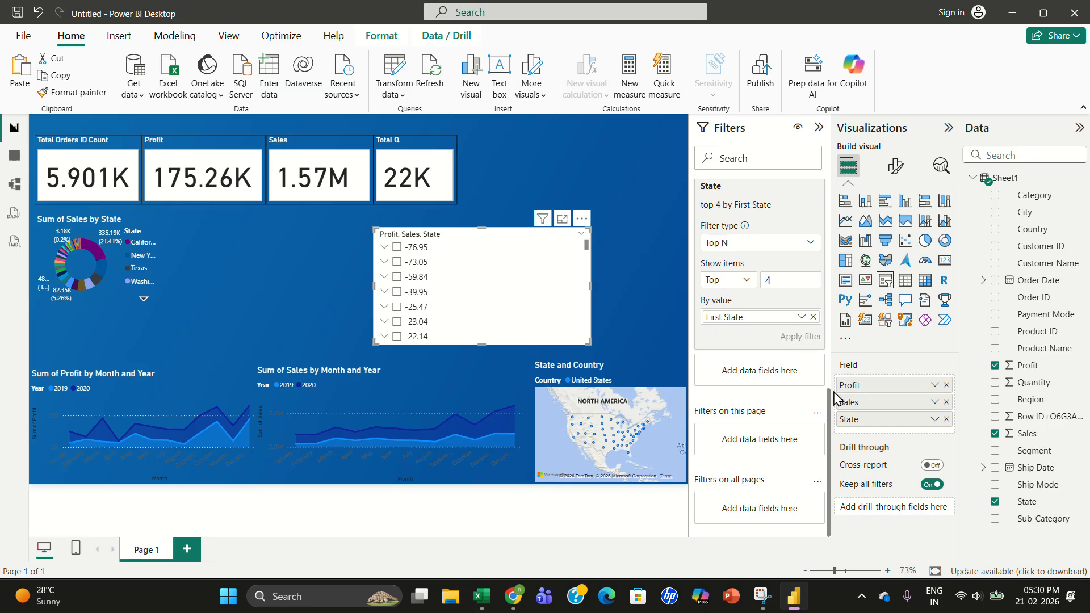
drag(828, 407, 823, 332)
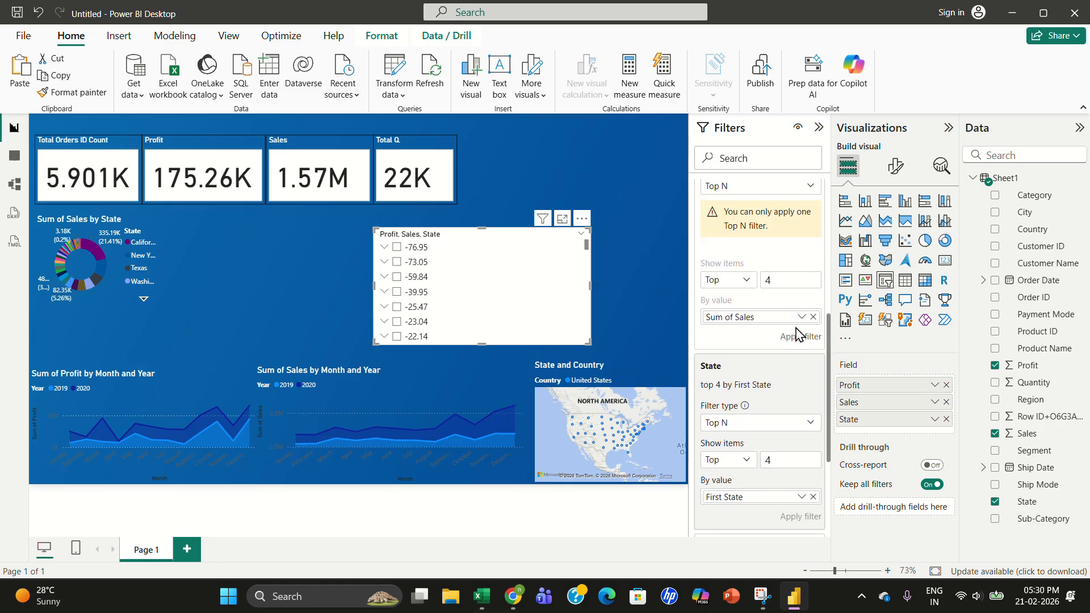
click(801, 338)
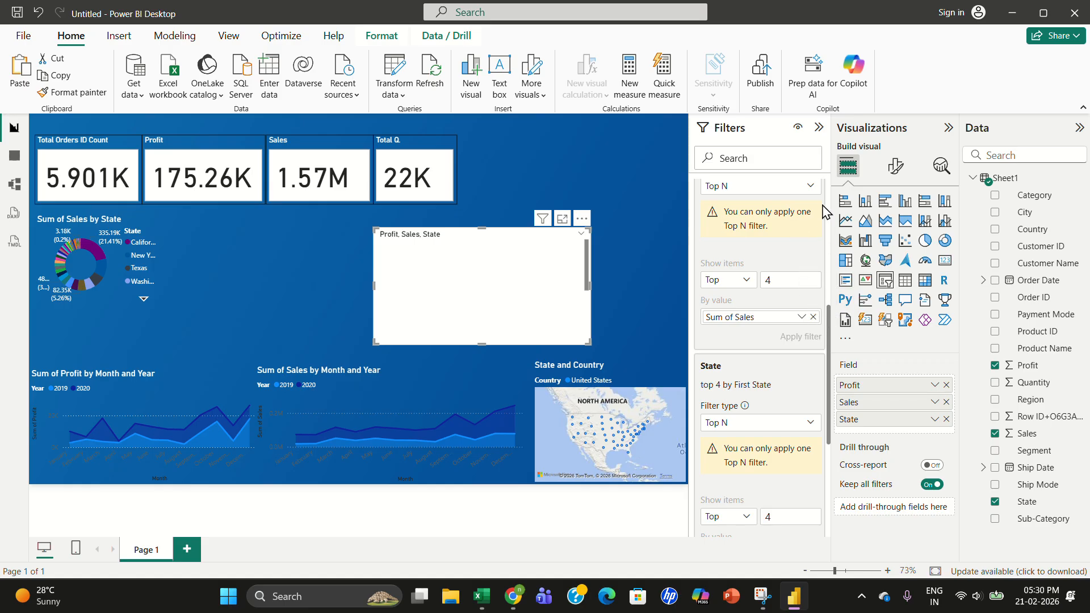
drag(831, 318, 832, 180)
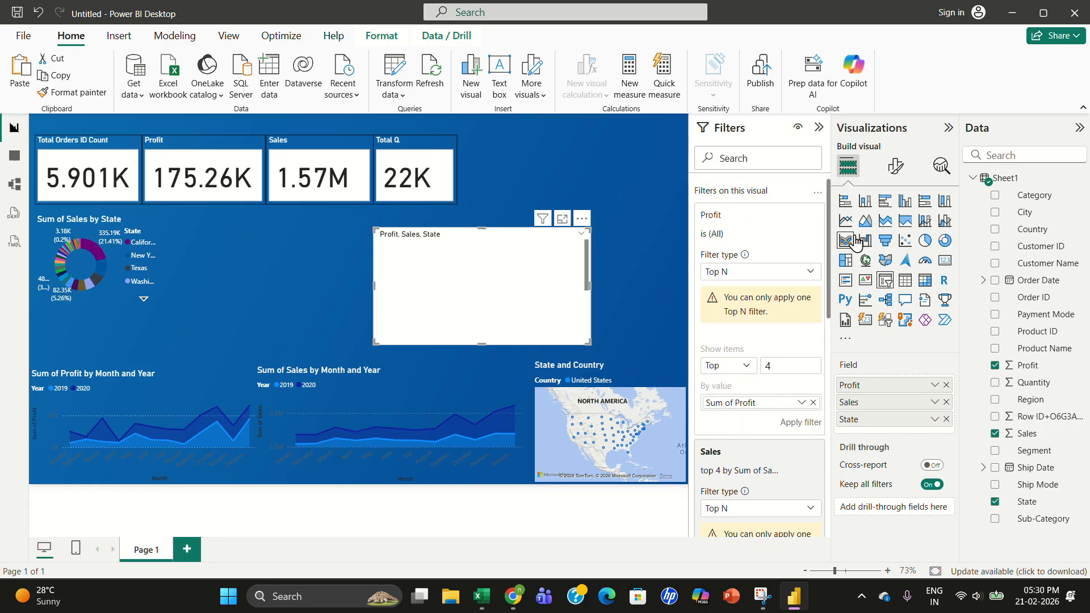
- Remove the State and Sales fields and their filters from the slicer
click(945, 419)
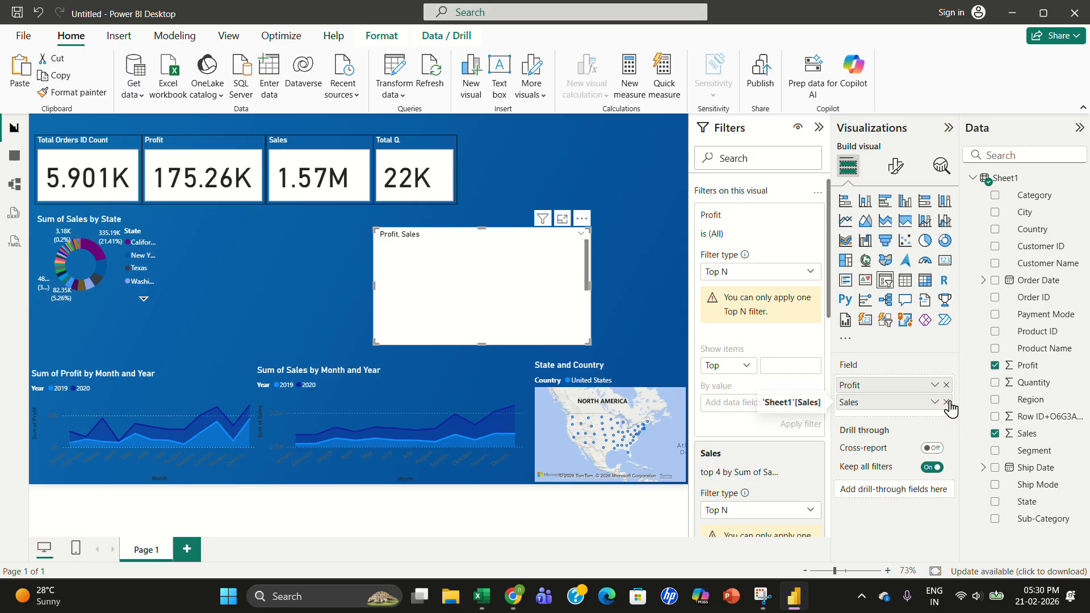
click(946, 402)
mouse_move(790, 456)
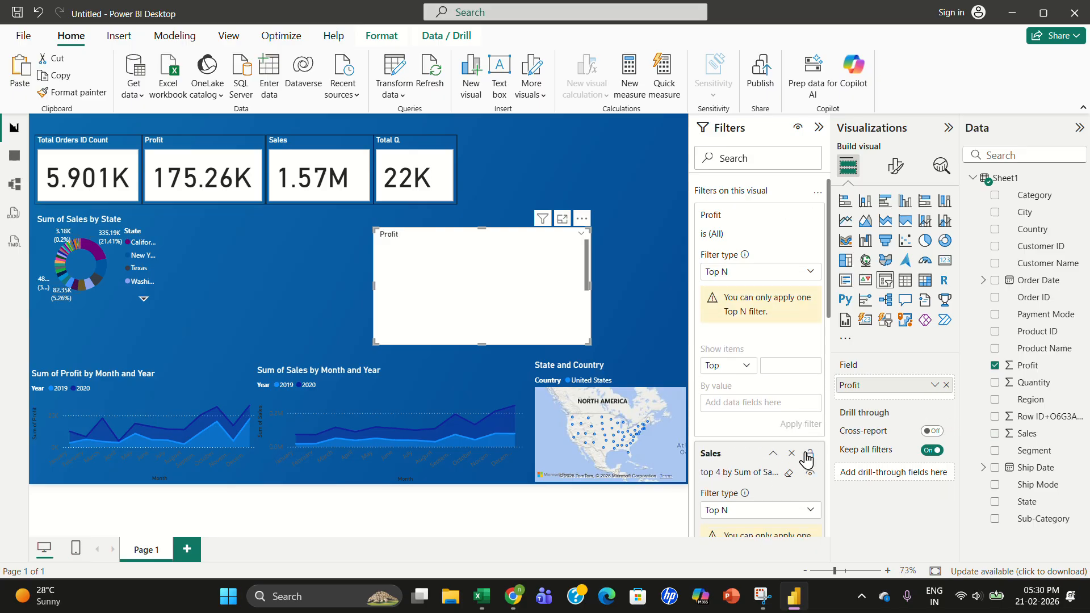
click(791, 455)
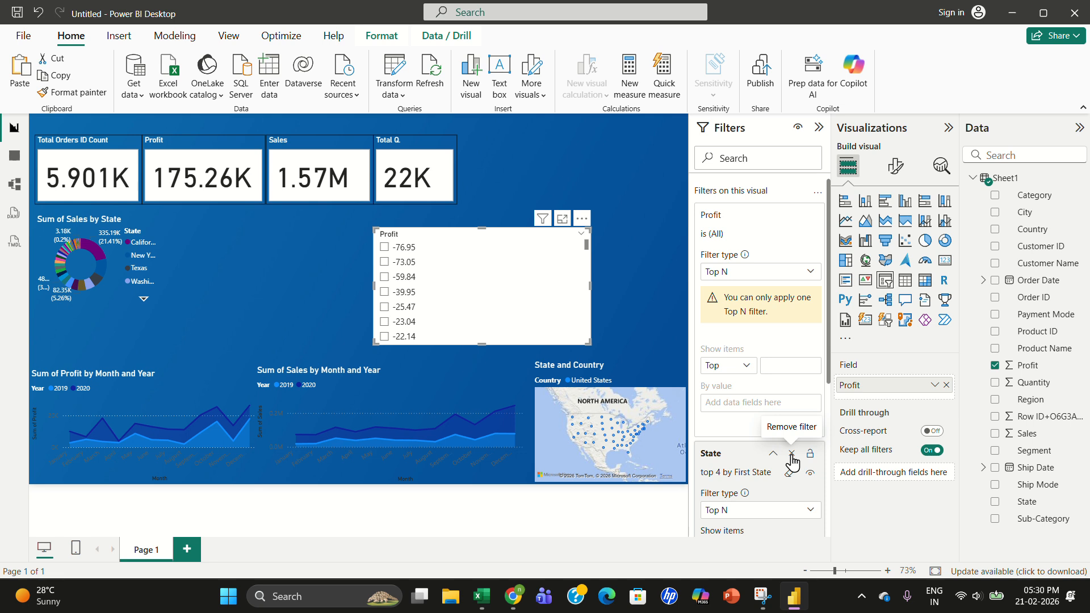
click(791, 454)
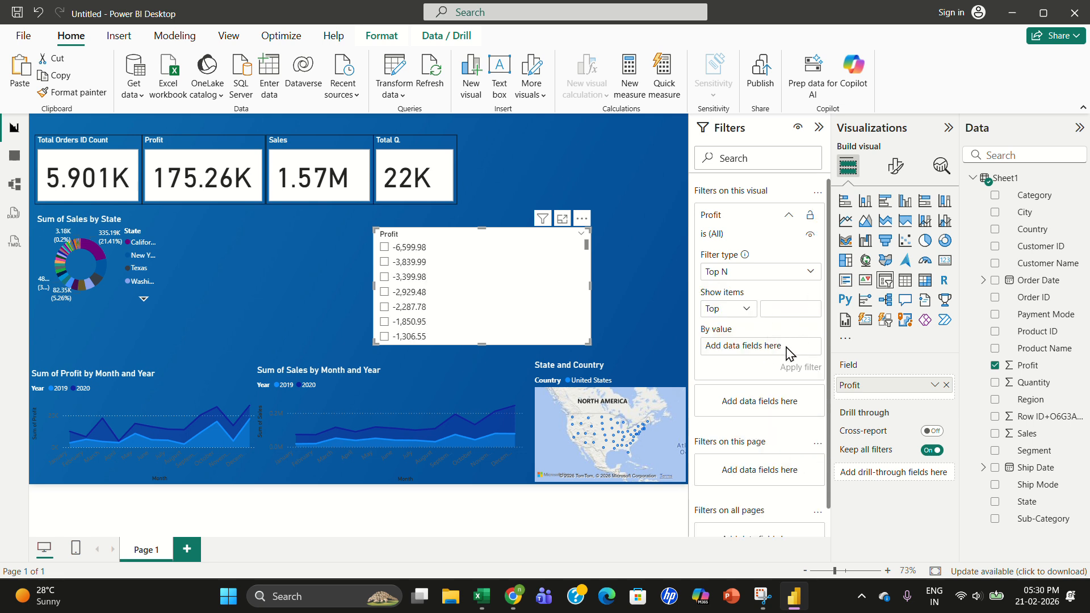
- Set the Profit filter's By value to Sum of Profit
drag(922, 386, 761, 354)
drag(1029, 366, 775, 354)
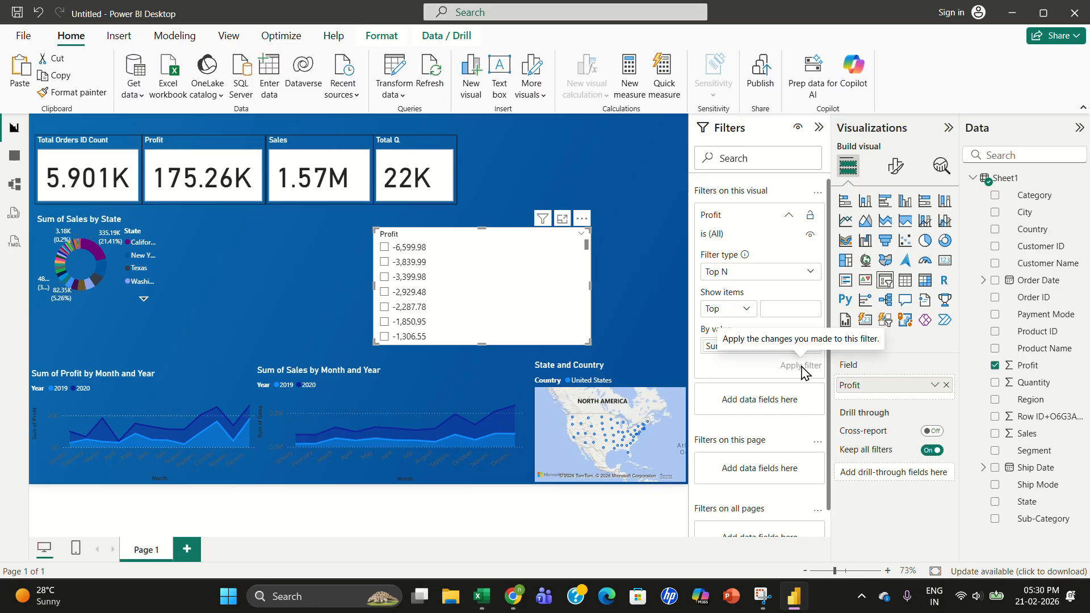
click(655, 237)
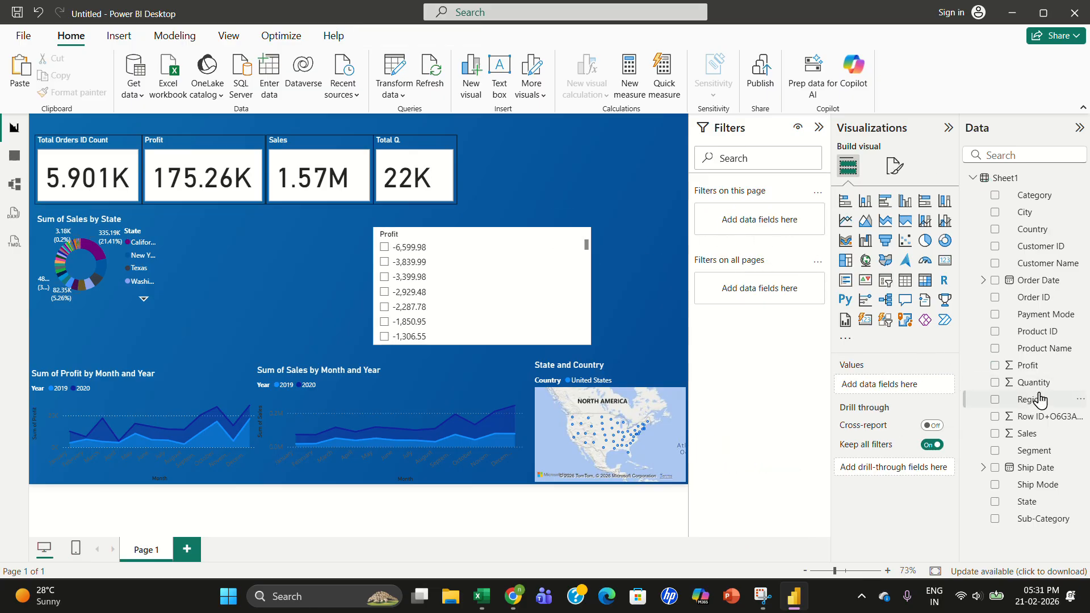
- Add a Sum of Profit table visual to the canvas and remove it again
drag(1029, 367, 899, 397)
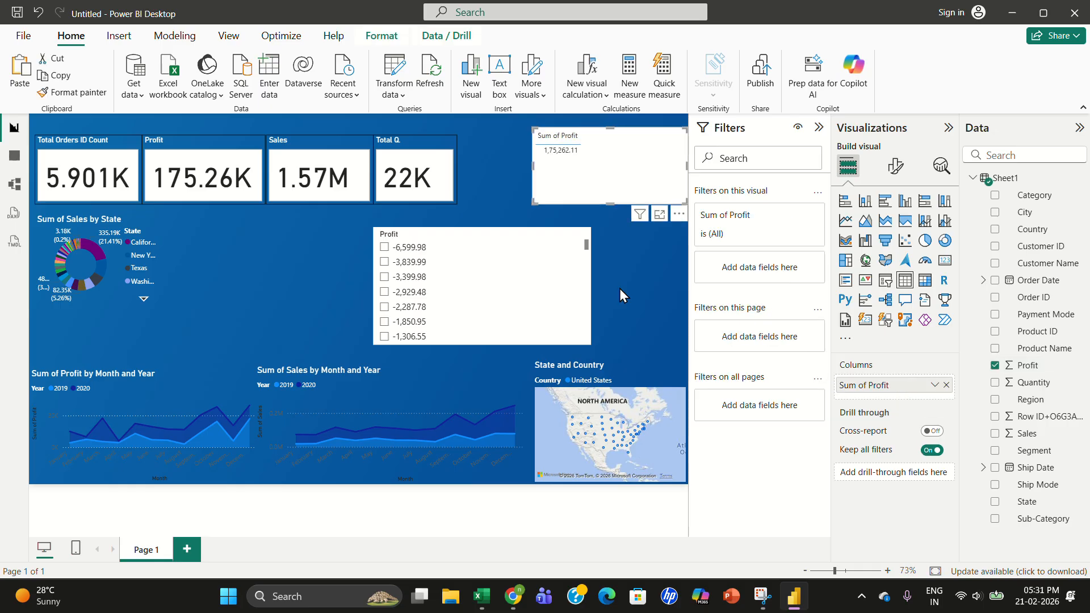
mouse_move(619, 163)
mouse_down()
mouse_move(584, 162)
mouse_move(611, 160)
mouse_up()
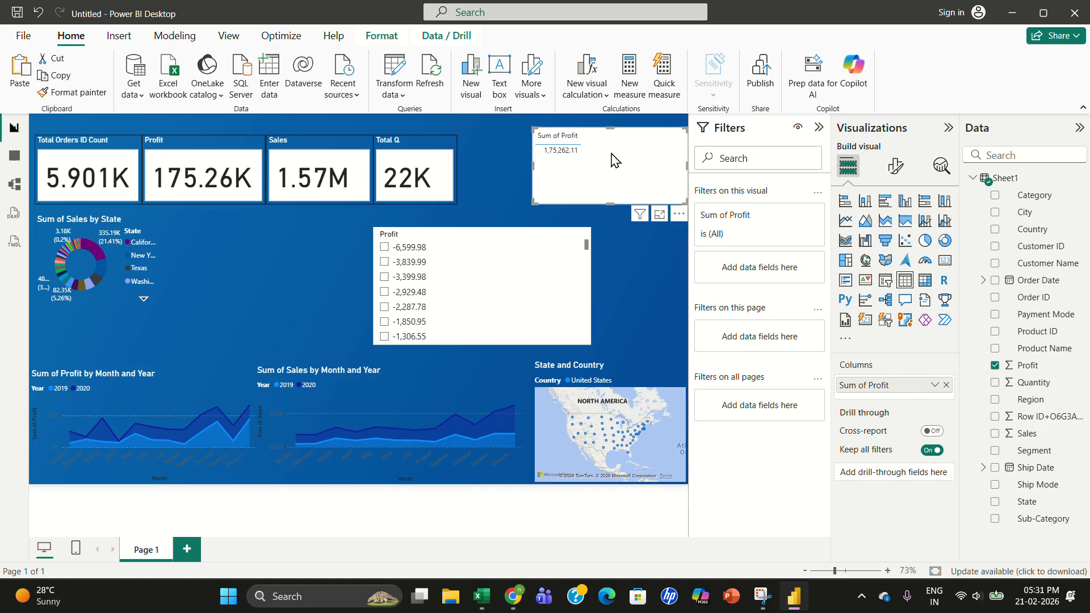
right_click(636, 162)
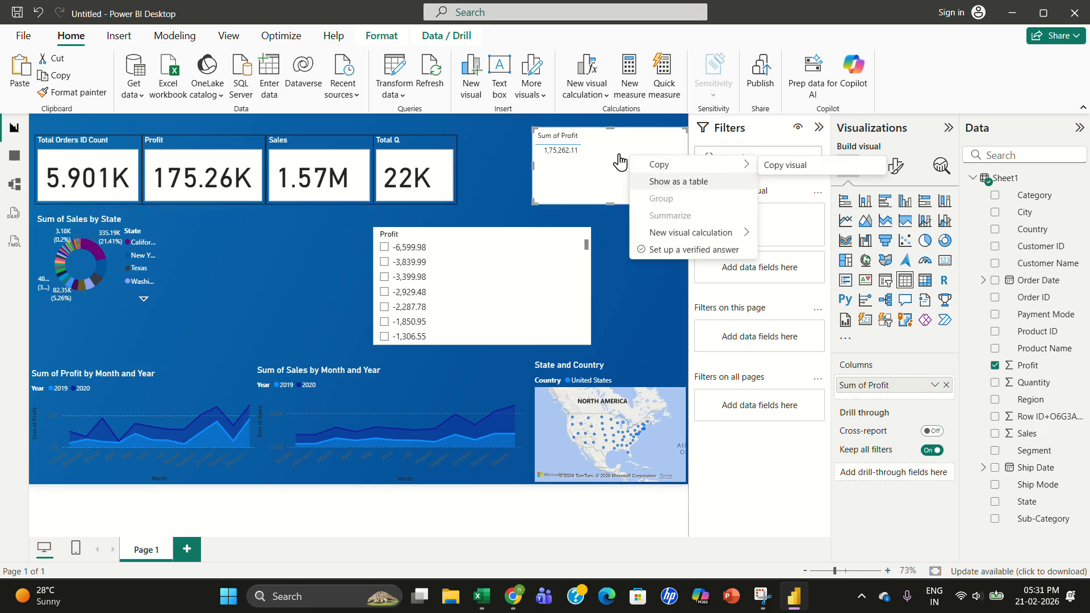
click(649, 138)
click(617, 264)
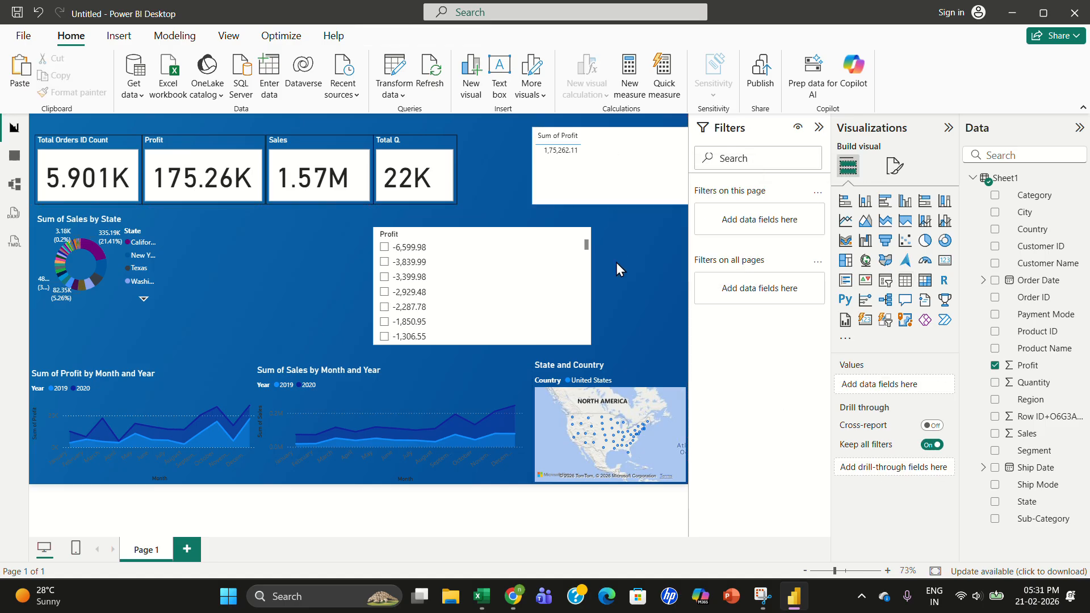
click(684, 213)
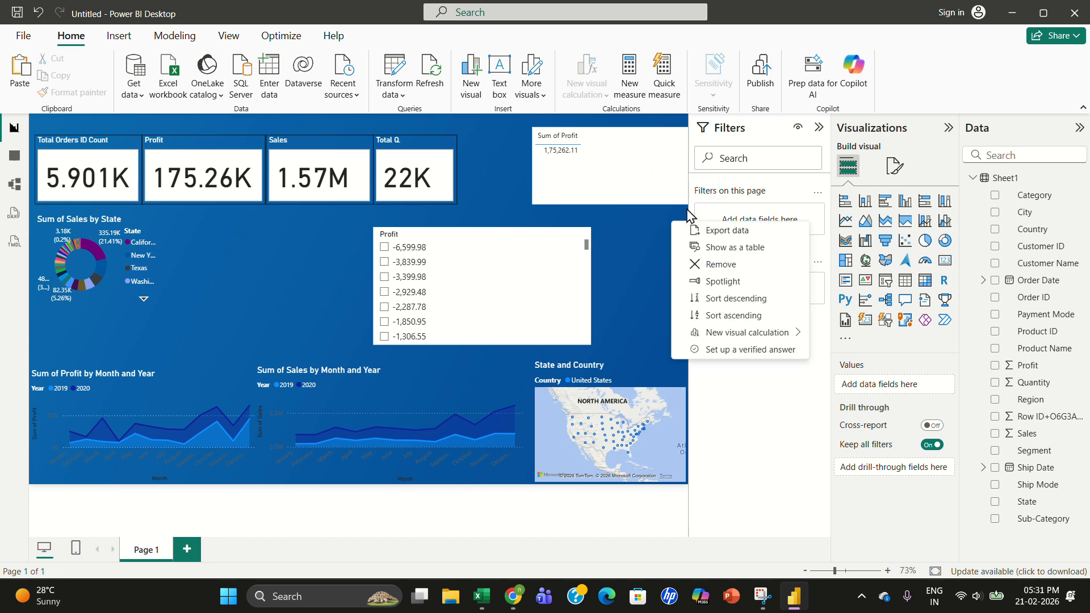
click(639, 240)
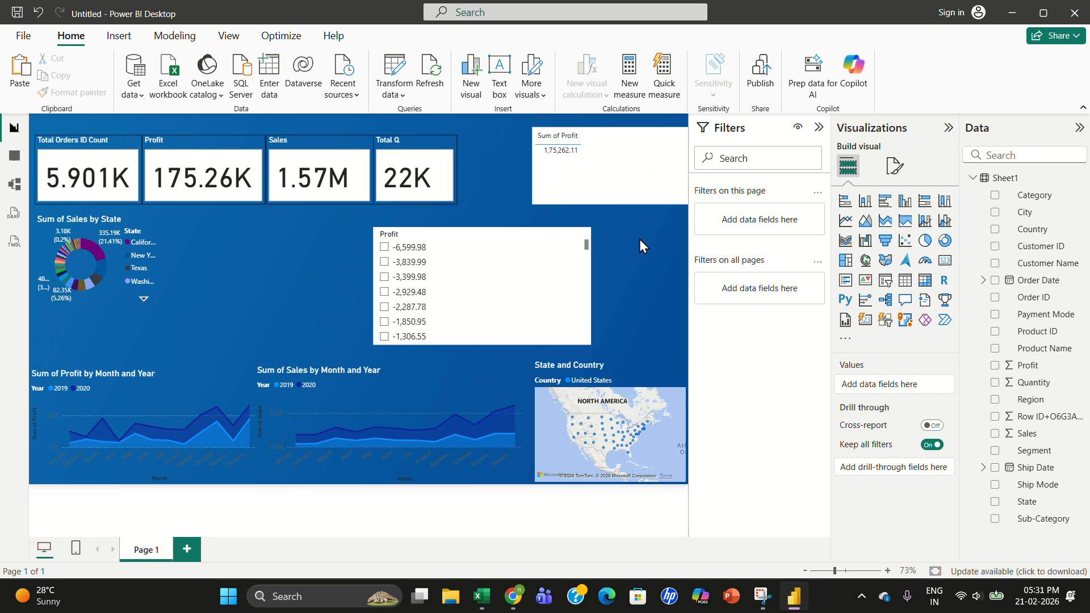
click(627, 154)
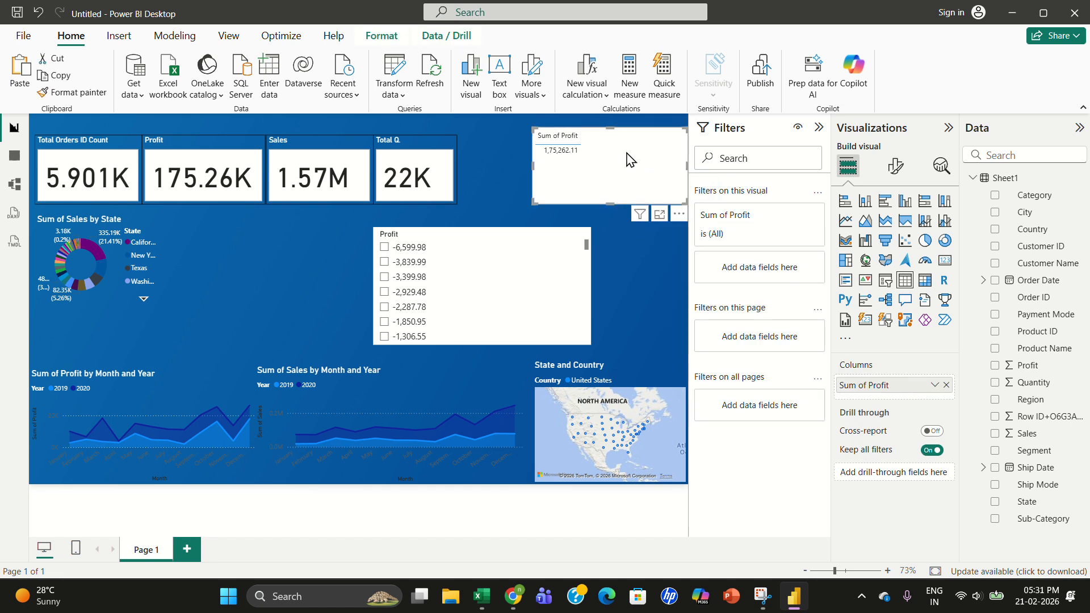
click(678, 214)
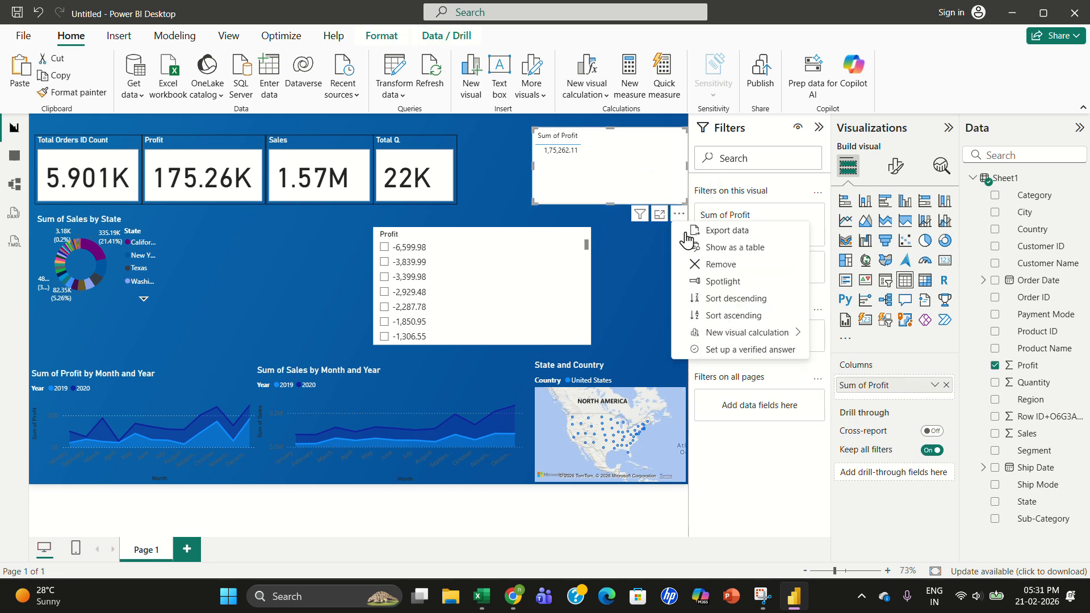
click(726, 271)
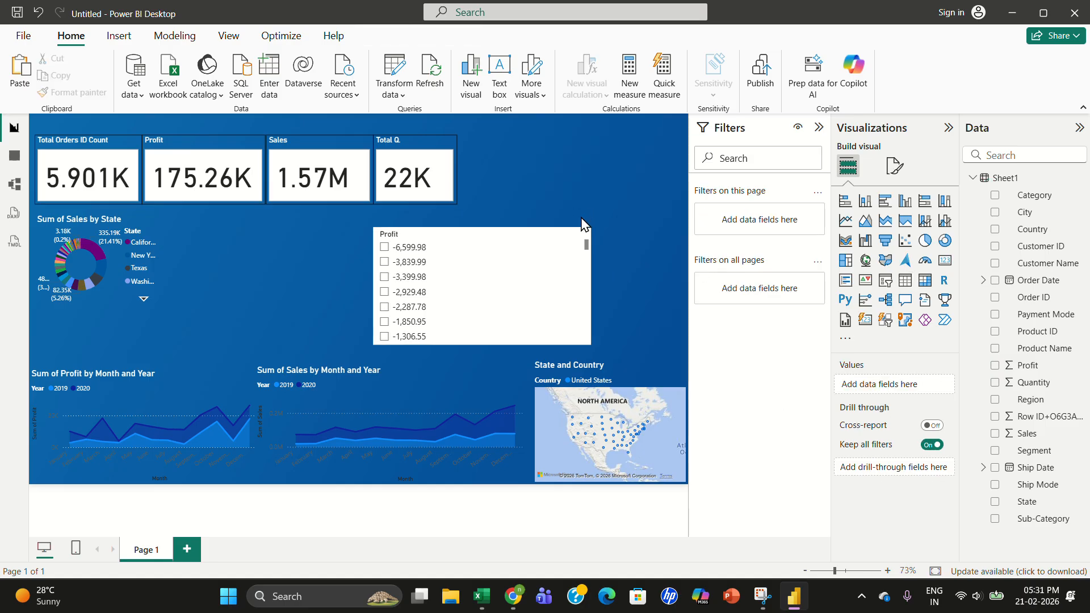
- Remove the Profit slicer from the report page
click(558, 247)
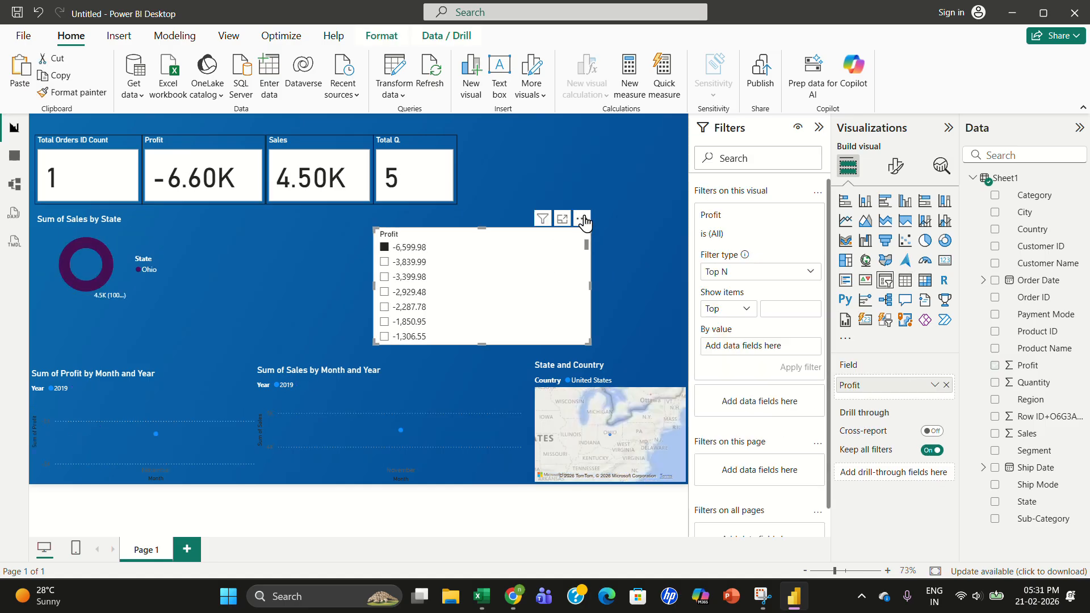
click(583, 220)
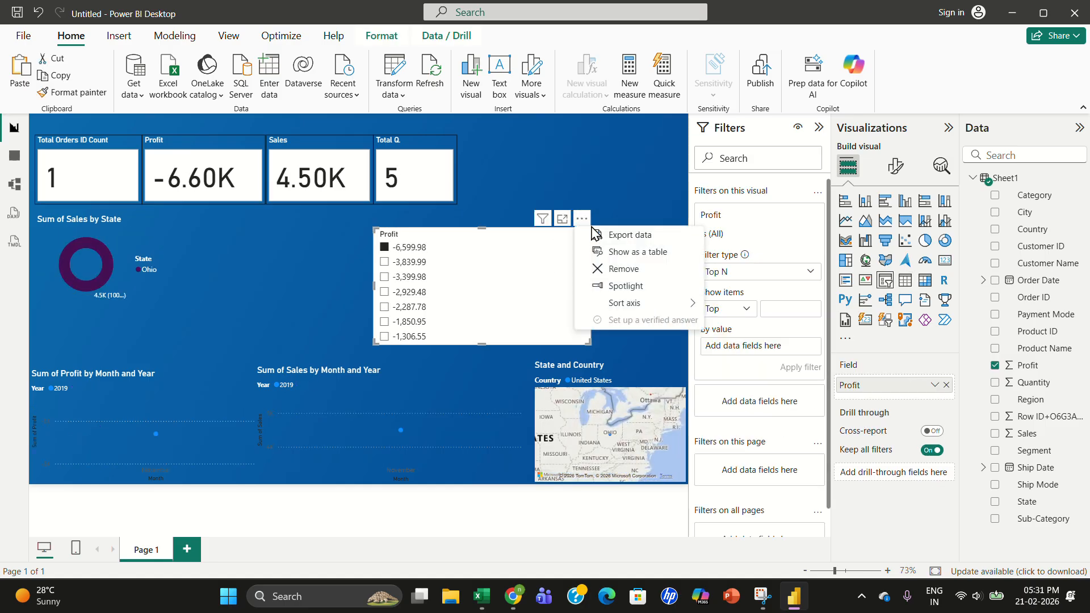
click(634, 278)
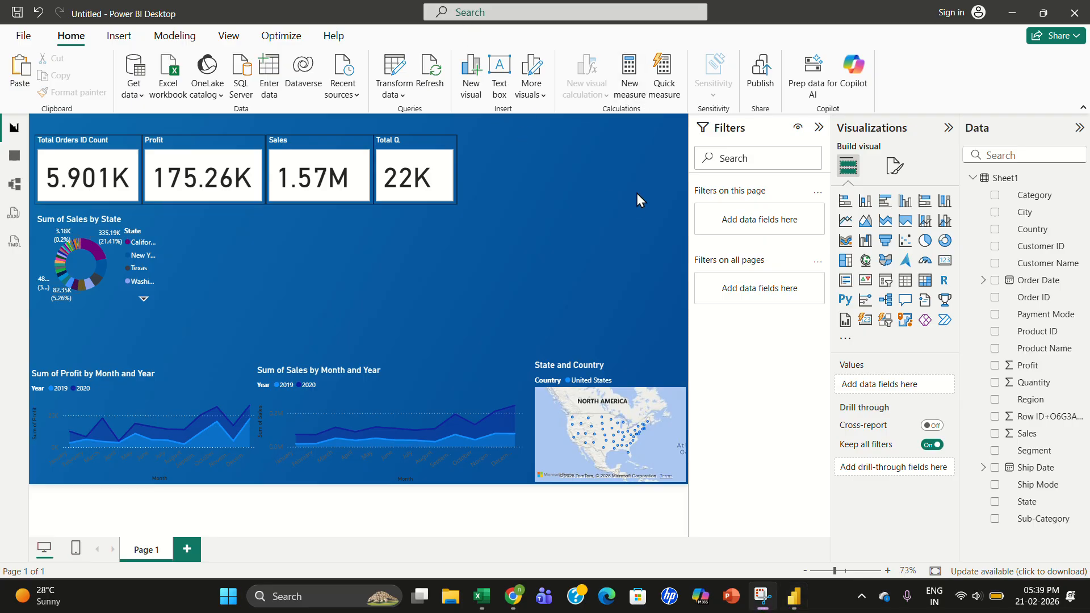
- Insert a new slicer, position it beside the donut chart, and add the Region field to it
click(884, 281)
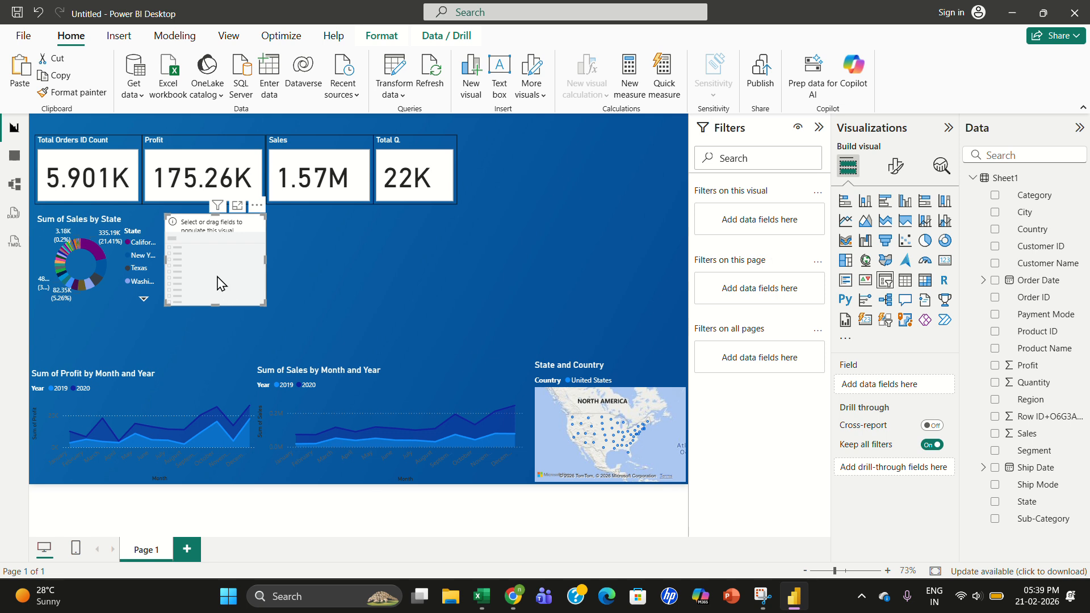
drag(221, 283, 454, 271)
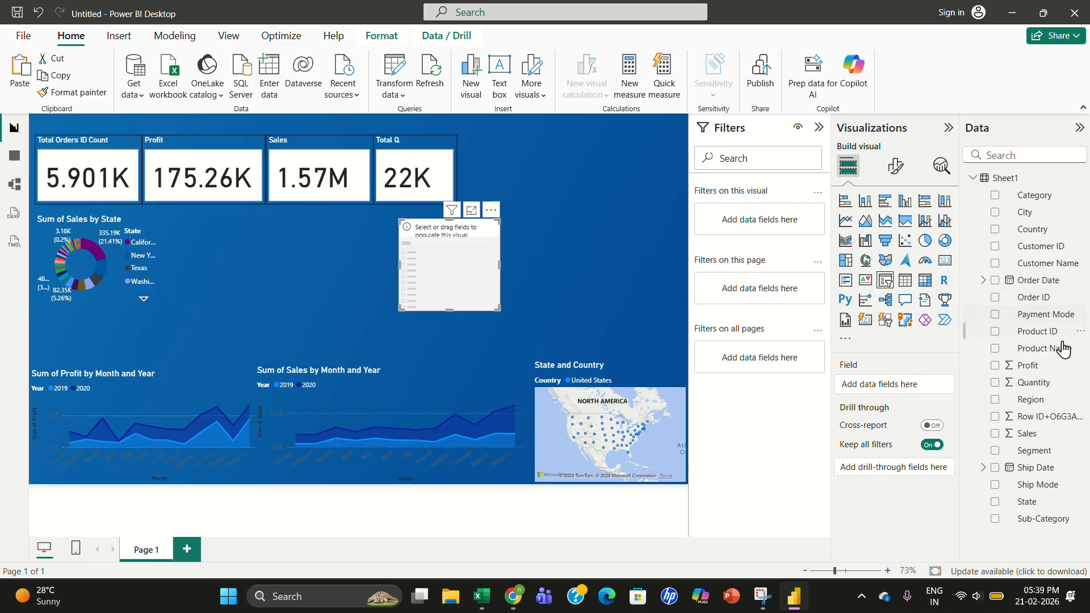
drag(1040, 410, 476, 270)
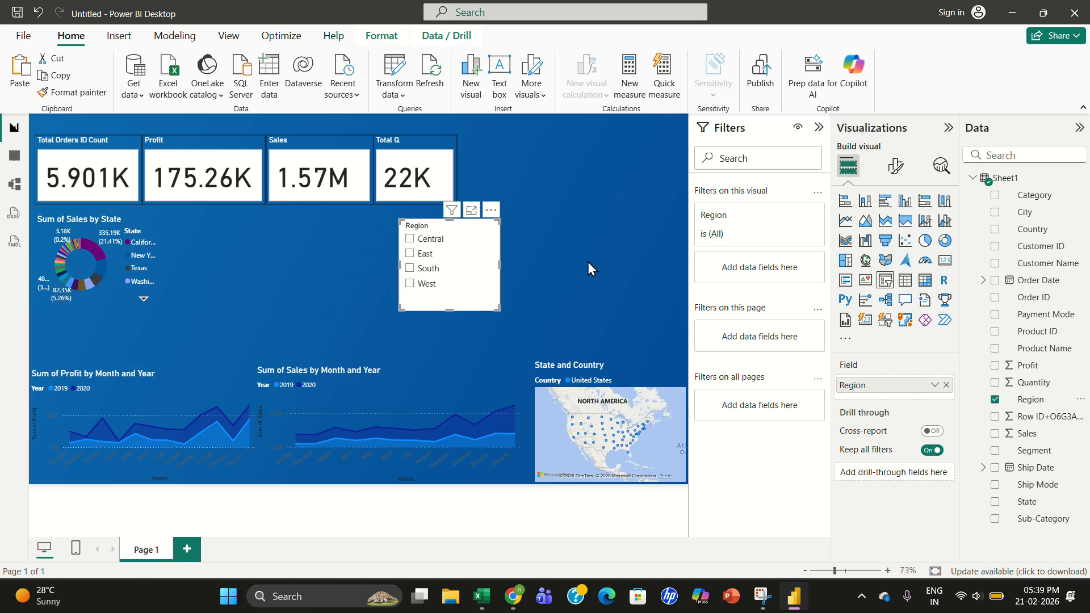
- Set the Region slicer's style to Tile in its slicer settings
click(891, 172)
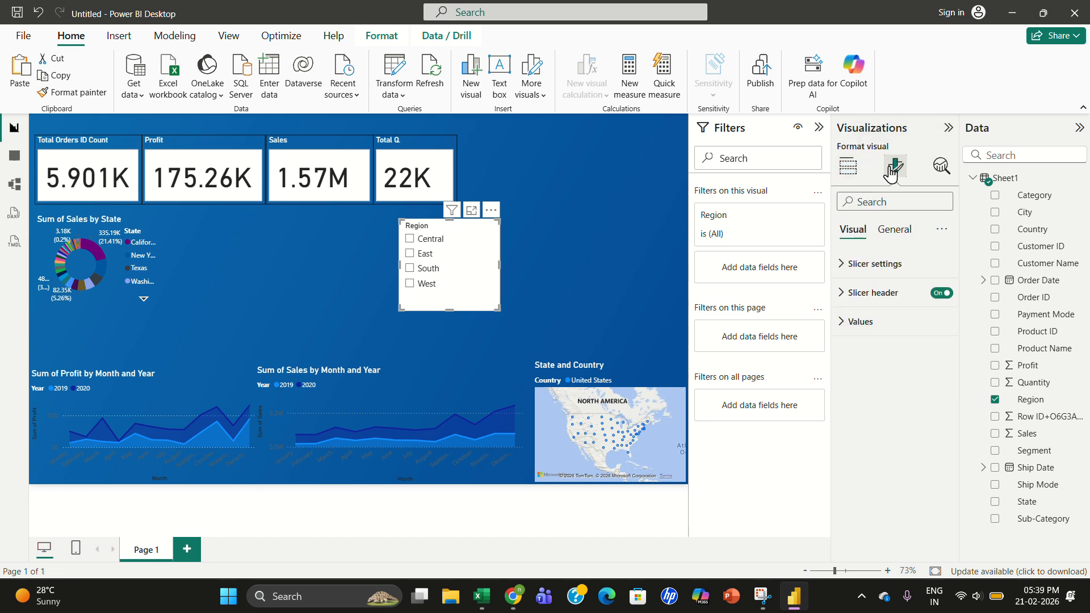
click(873, 264)
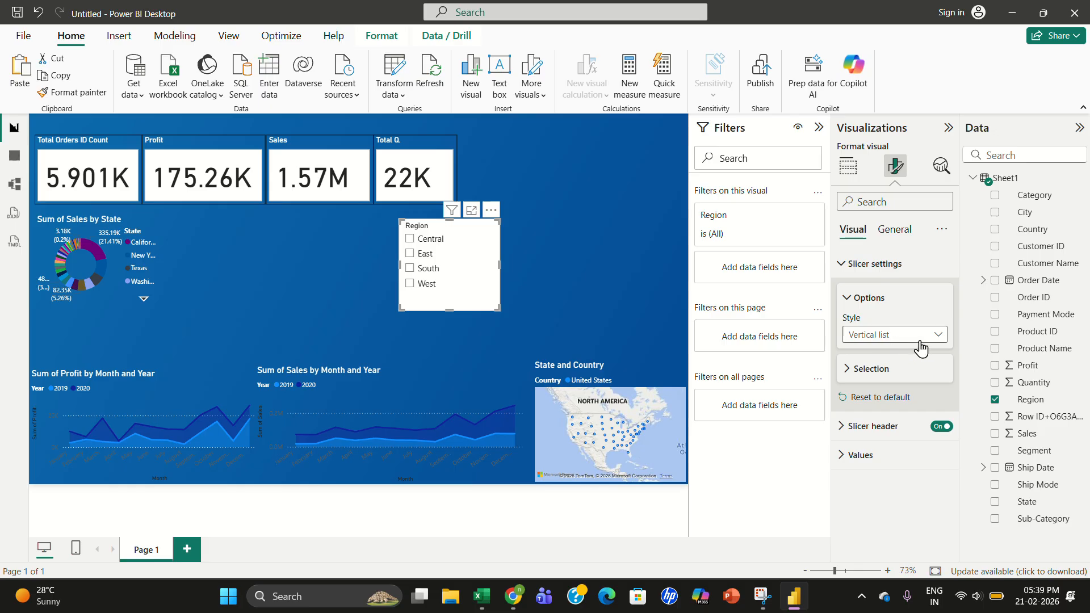
click(907, 344)
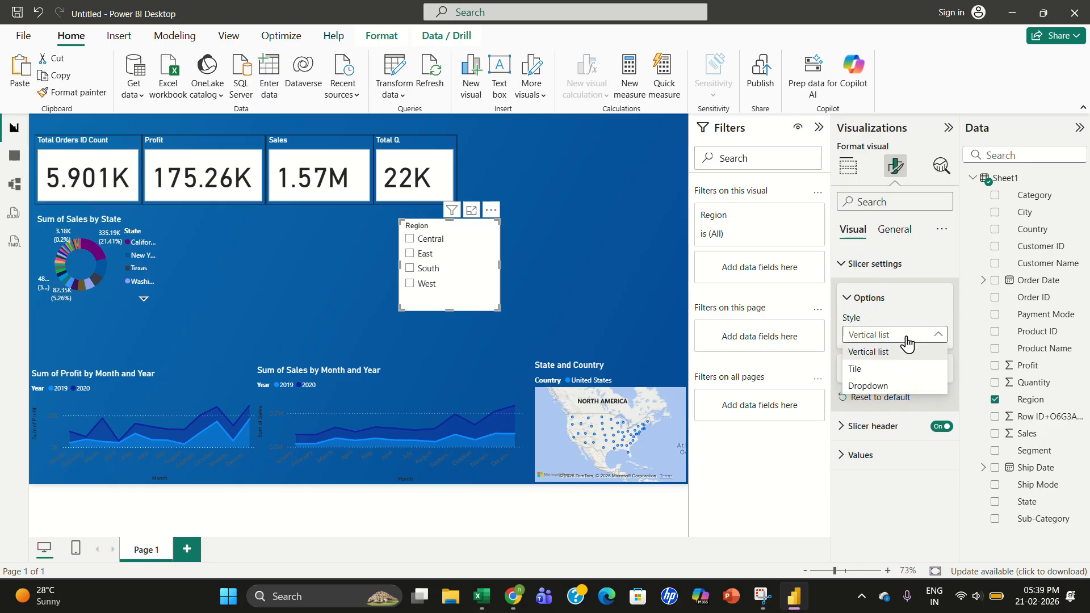
click(869, 373)
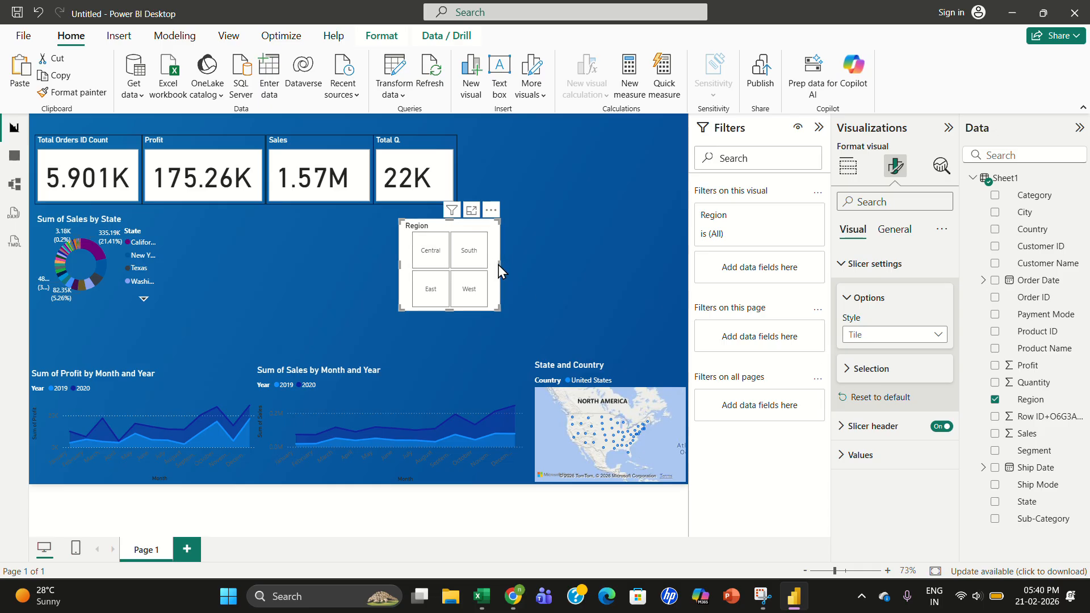
- Resize the Region slicer into a wide, short bar and move it below the KPI cards
drag(499, 265, 628, 265)
drag(618, 306, 617, 250)
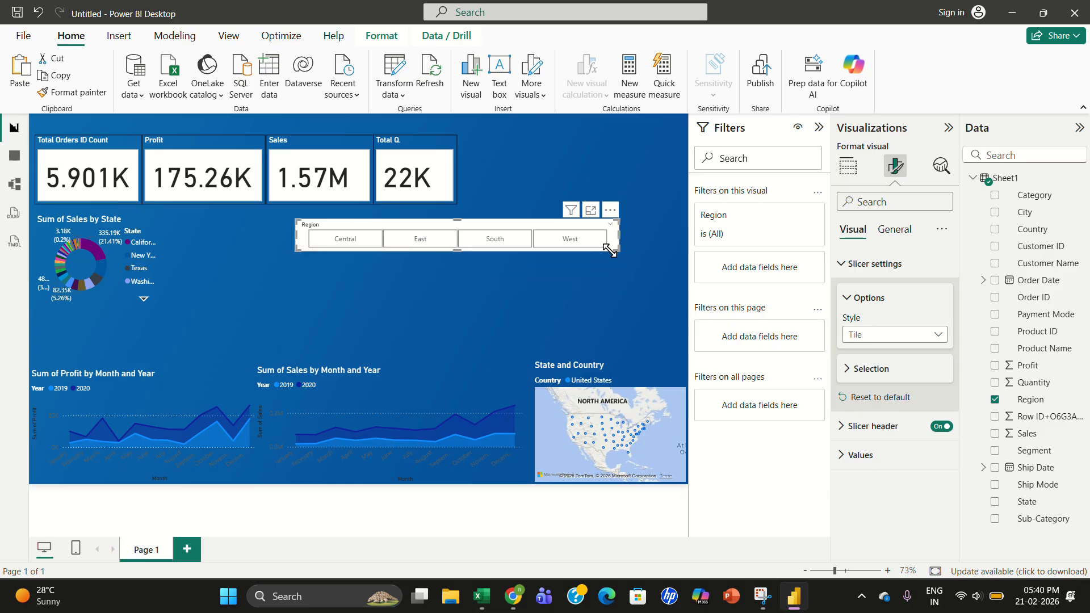
drag(541, 236, 543, 275)
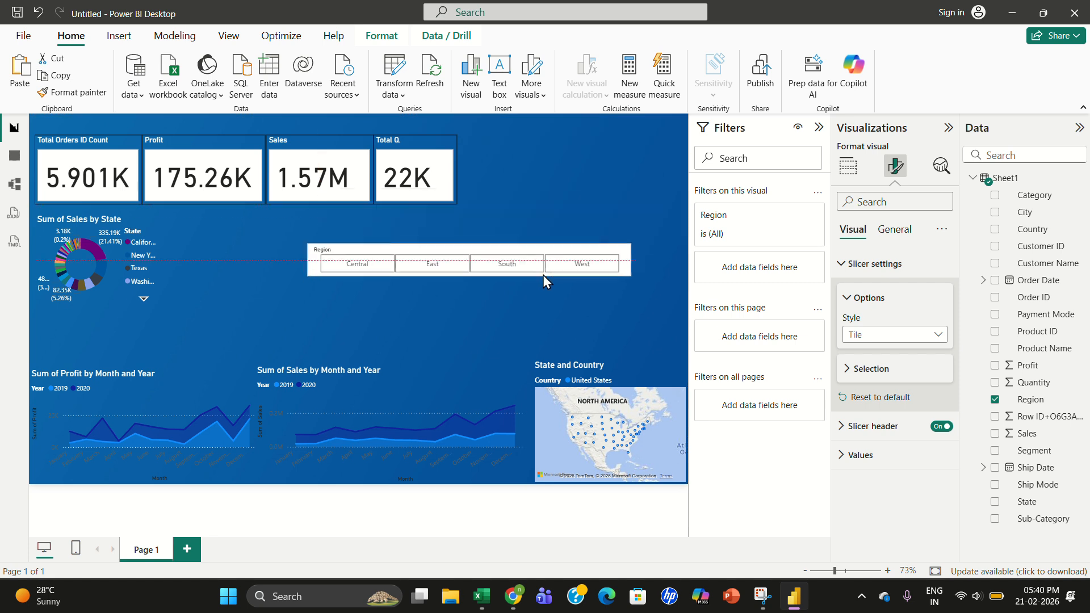
- Widen the Region slicer and move it into the page's upper-right corner beside the KPI cards
drag(305, 264, 403, 264)
drag(493, 267, 551, 135)
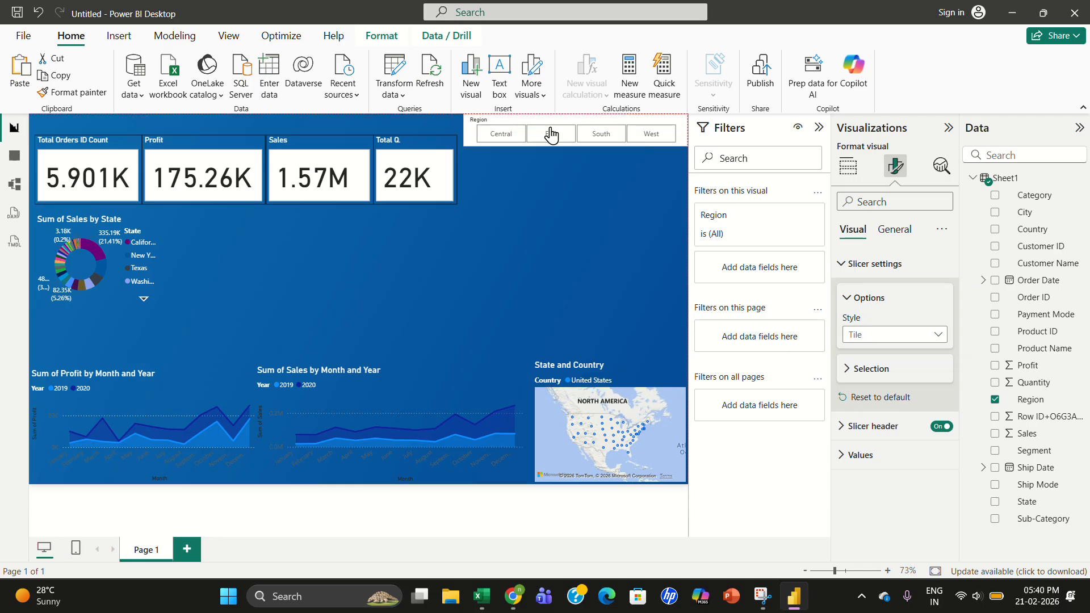
- Test the Region slicer by selecting Central, East and South in turn
click(550, 172)
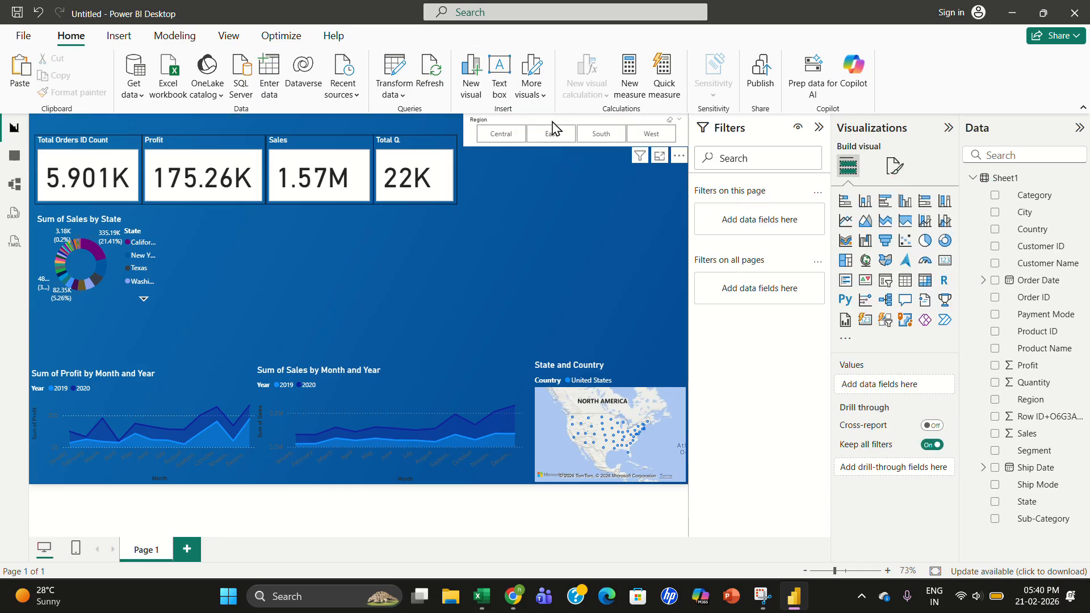
click(501, 135)
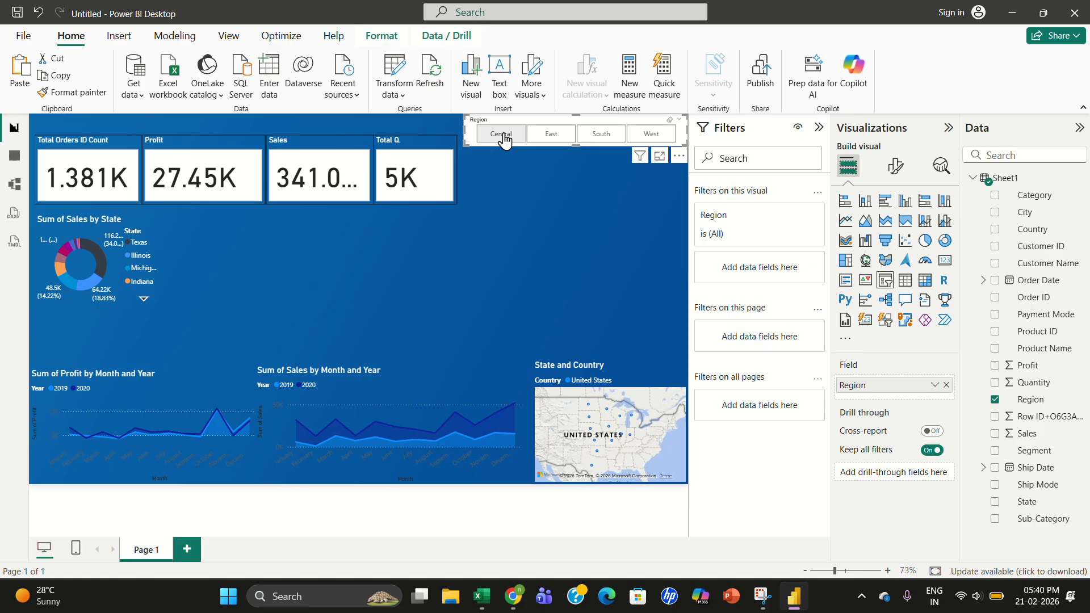
click(547, 138)
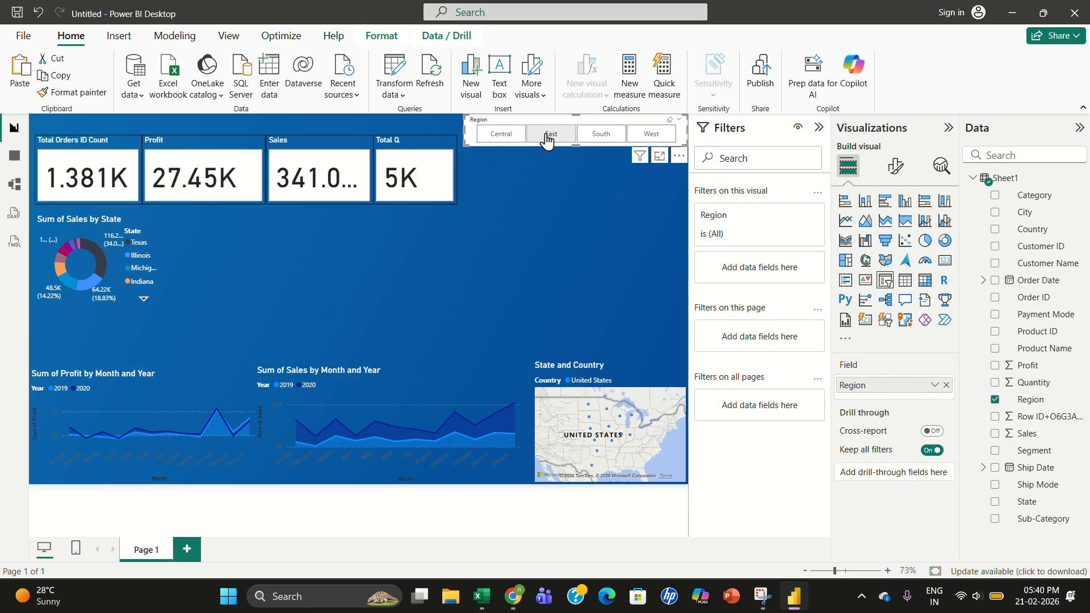
click(593, 139)
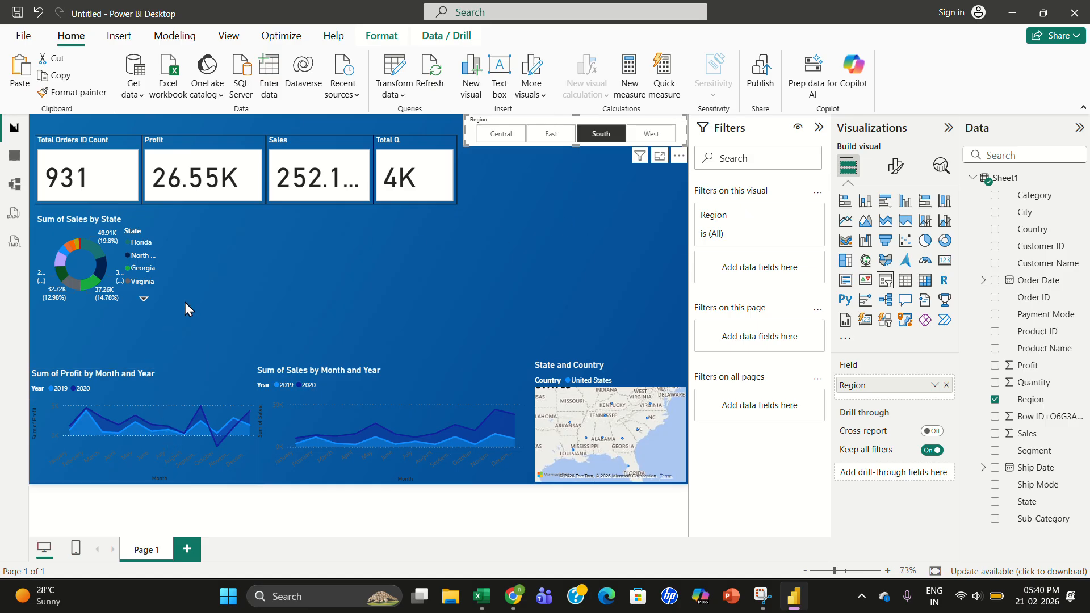
- Copy the Profit by Month and Year area chart's formatting onto the Region slicer with Format Painter
click(136, 399)
click(76, 94)
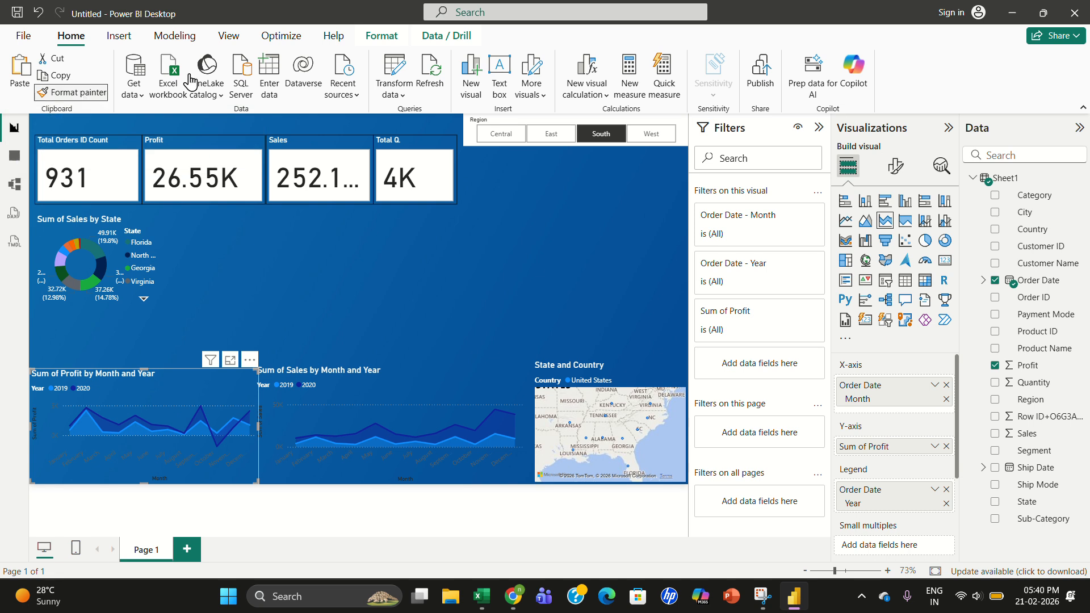
click(564, 125)
click(554, 192)
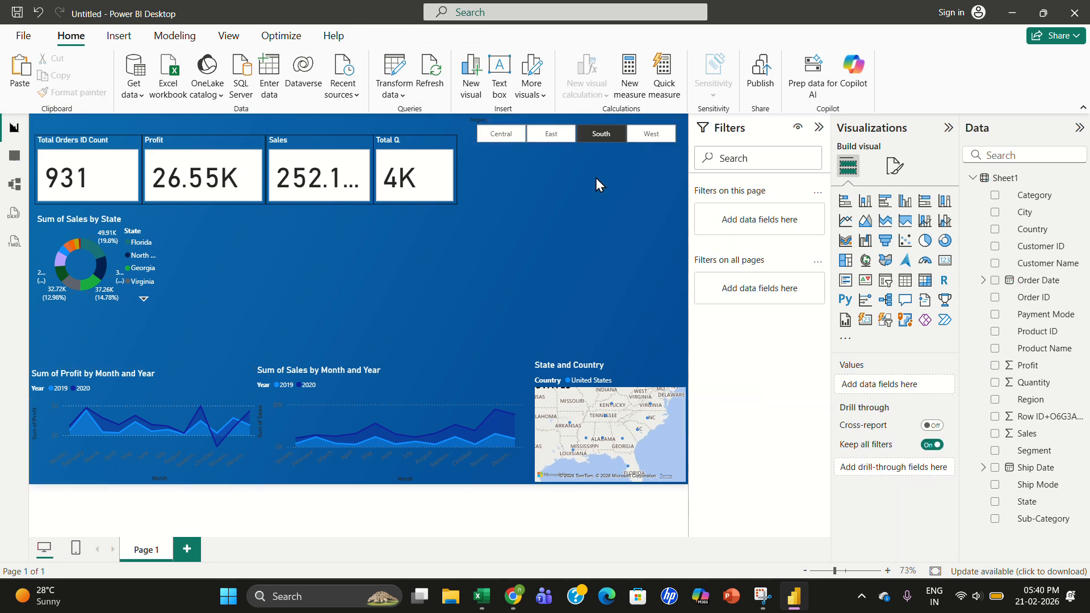
- Browse the Region slicer's general and visual format settings, including title and slicer settings
click(496, 123)
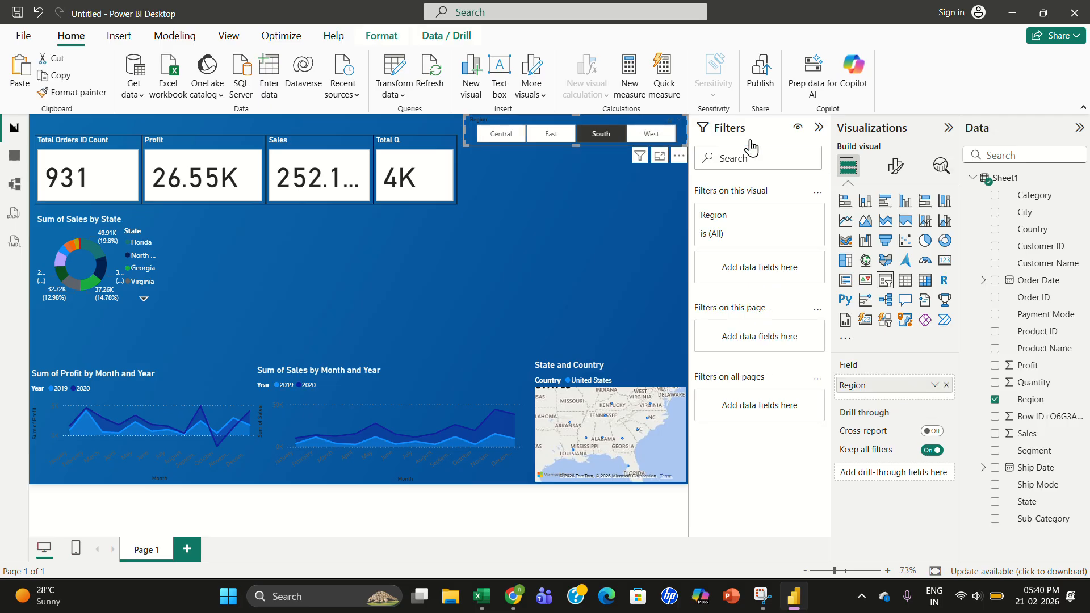
click(894, 168)
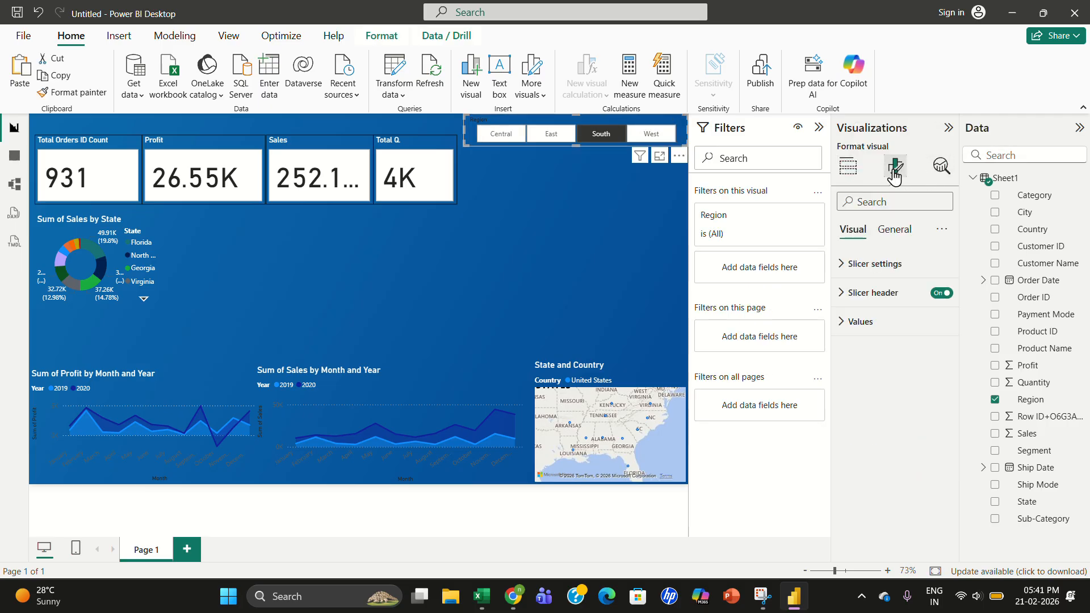
click(894, 231)
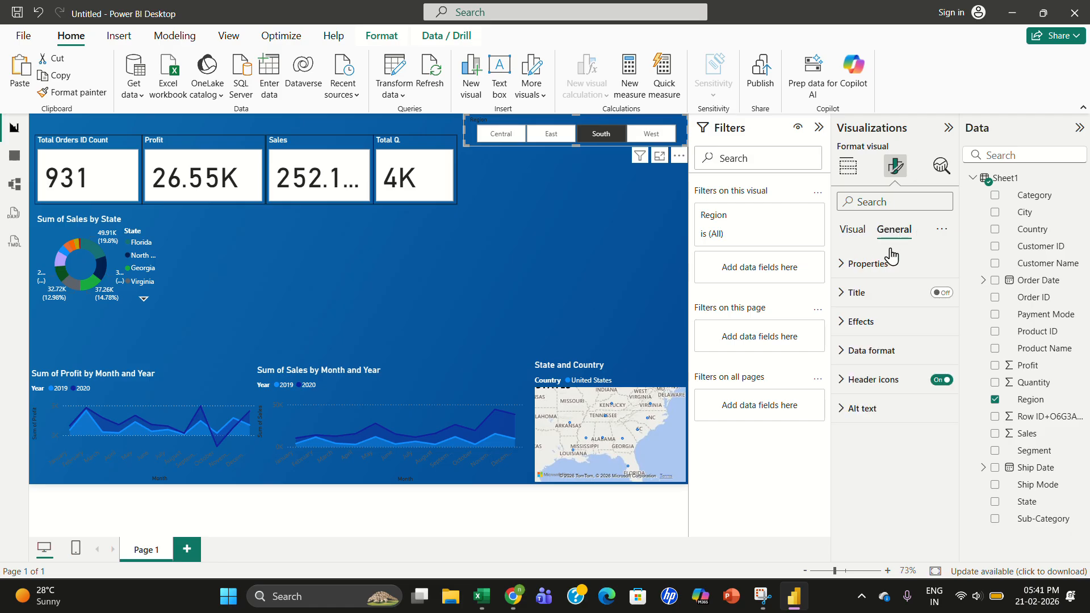
click(862, 294)
click(874, 291)
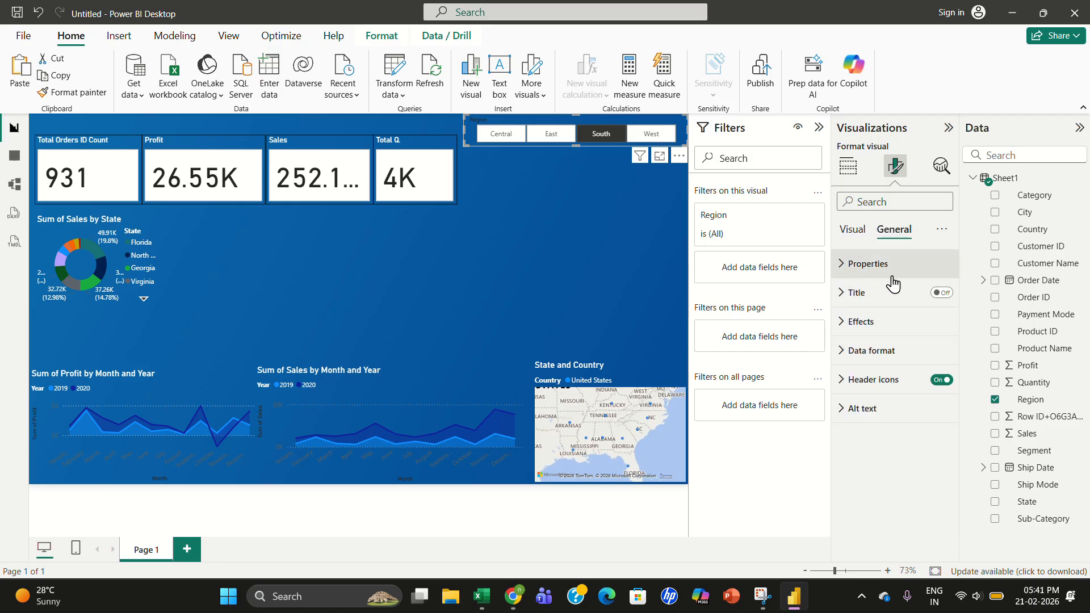
click(853, 231)
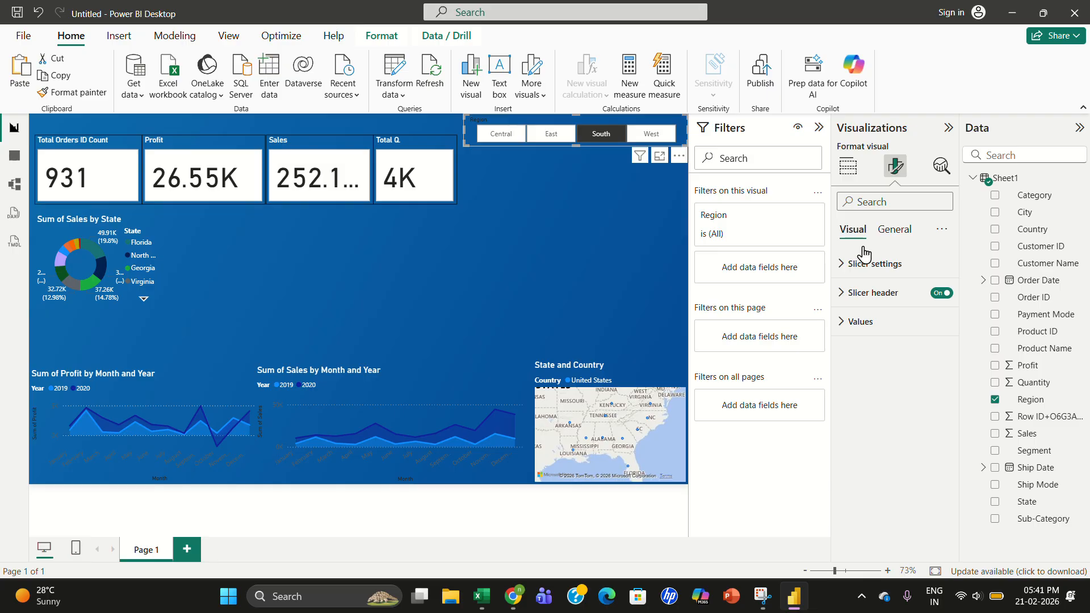
click(881, 278)
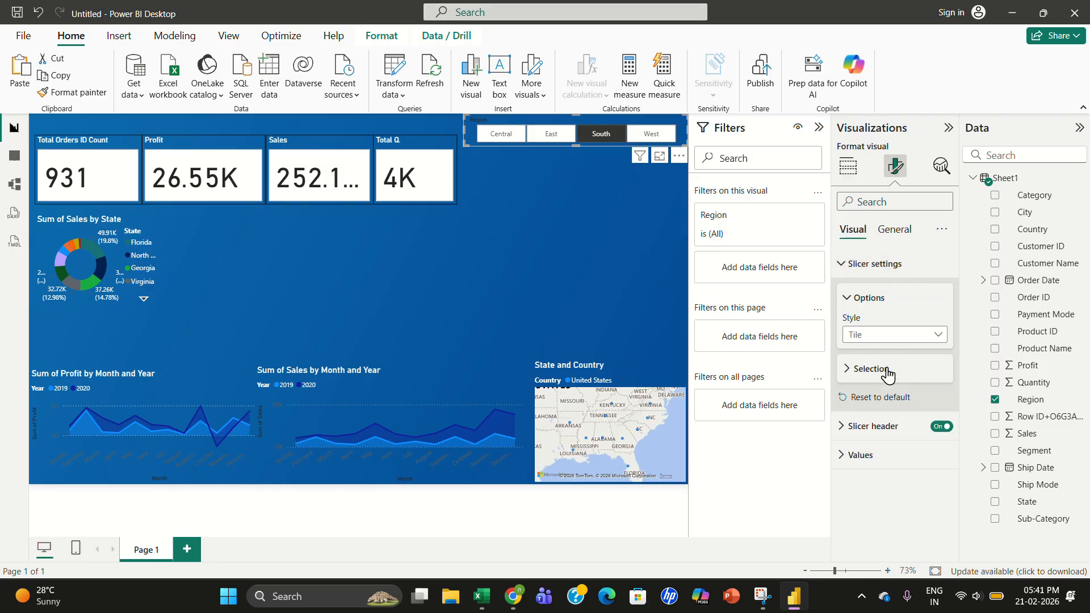
- Try white for the Region slicer's values font color, then set it to black
click(863, 374)
click(862, 372)
click(861, 457)
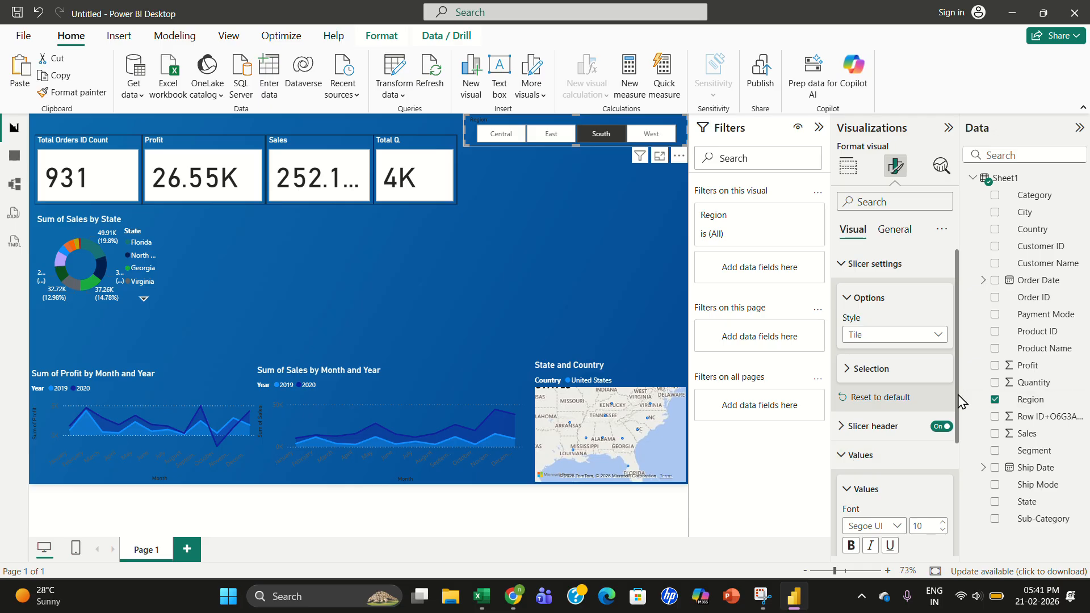
drag(958, 402, 967, 479)
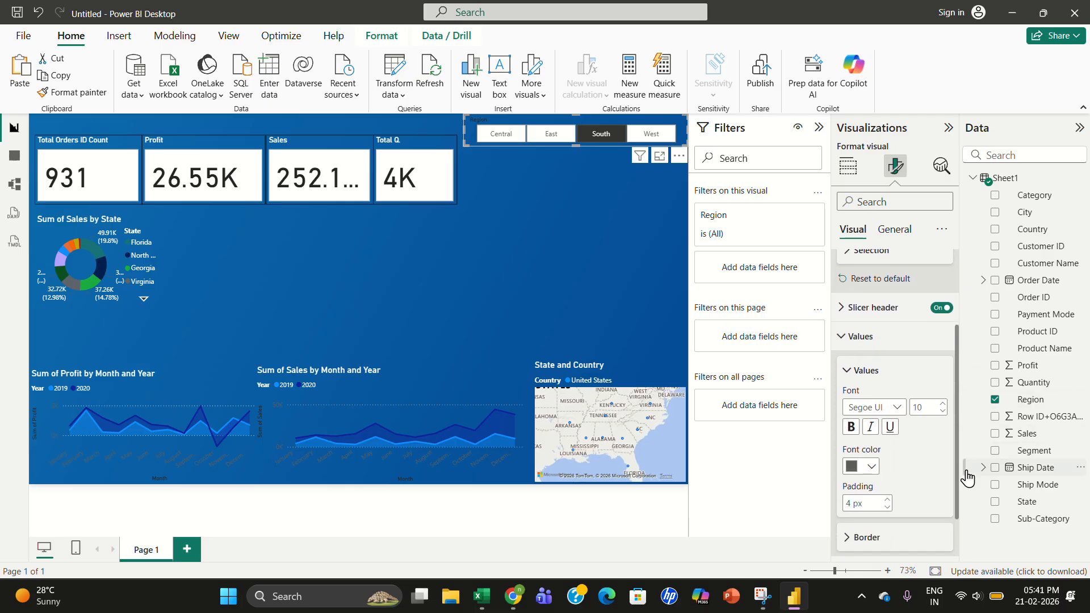
click(853, 467)
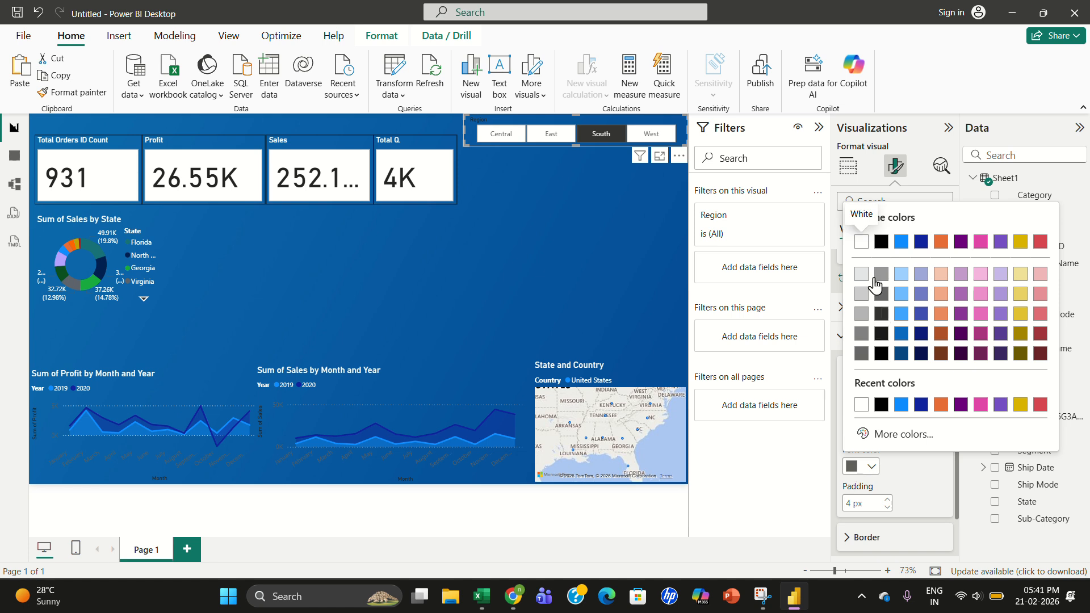
click(863, 243)
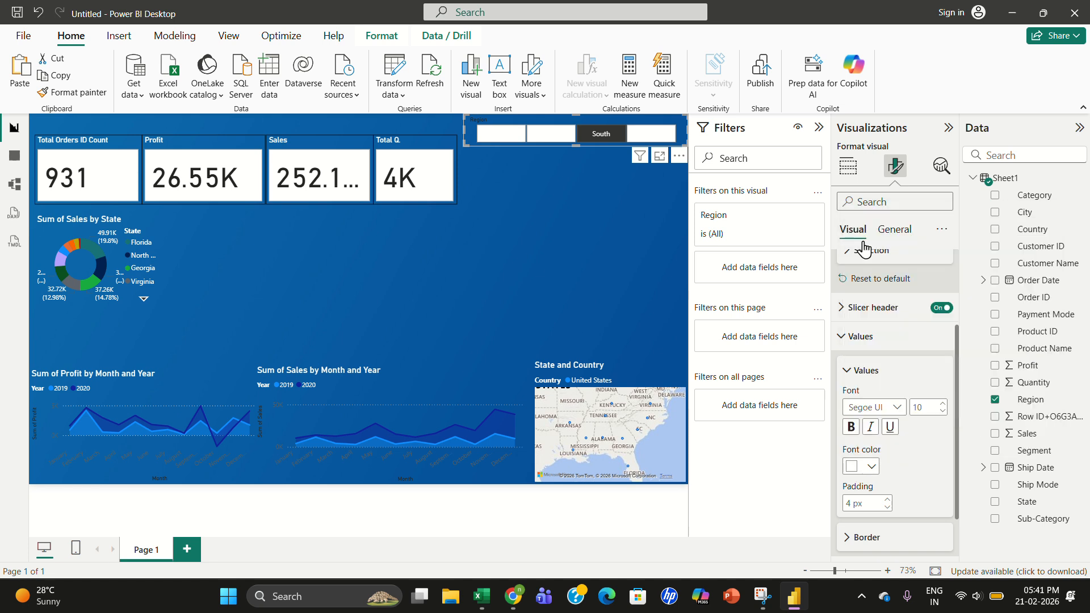
click(853, 470)
click(881, 248)
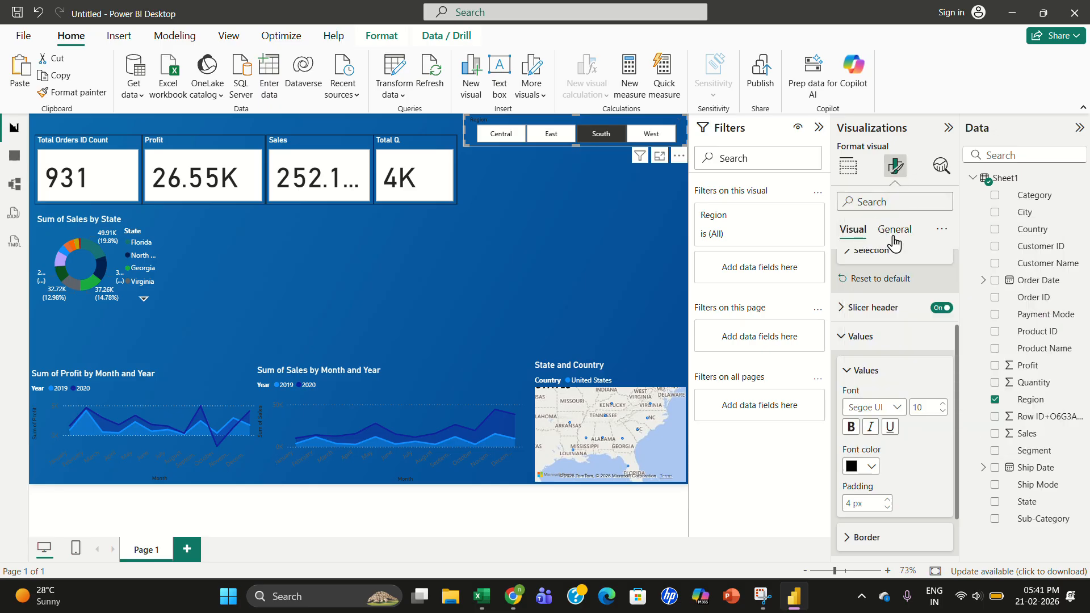
- Turn the Region slicer header back on and set its title font color to white
click(943, 309)
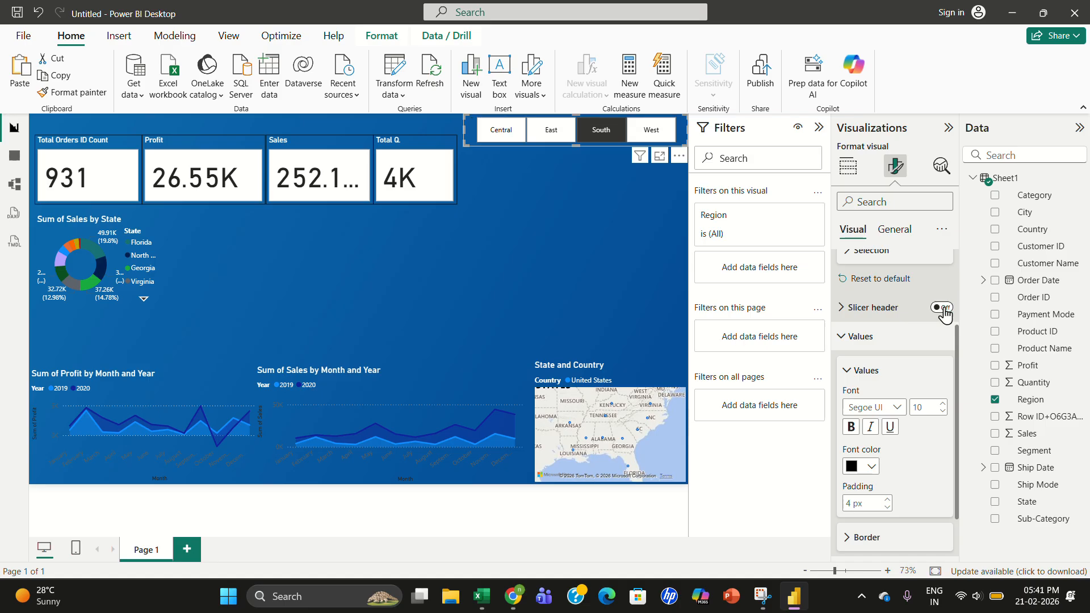
click(842, 309)
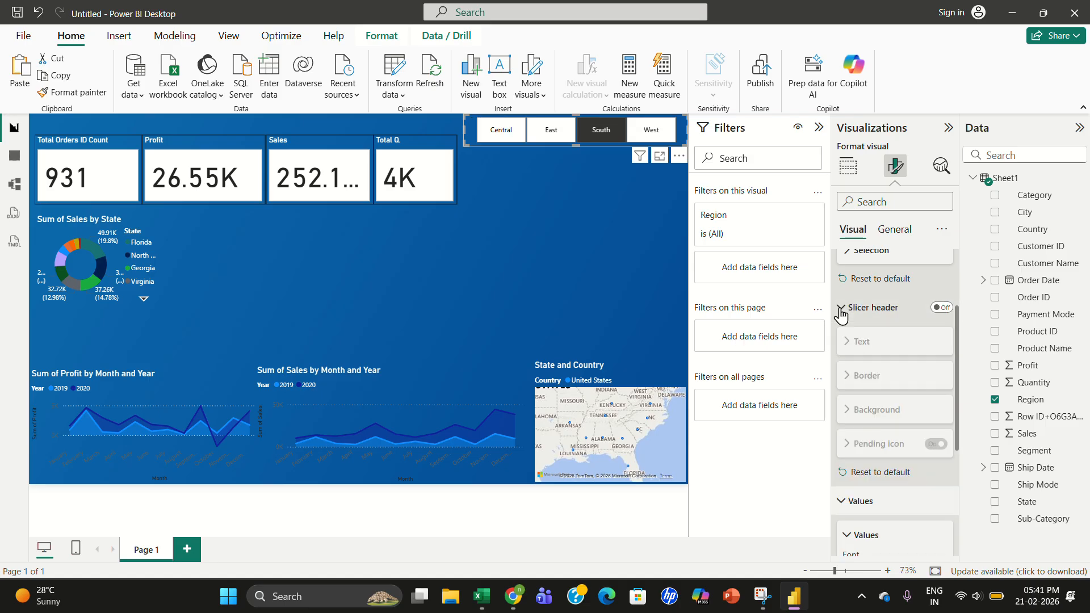
click(941, 308)
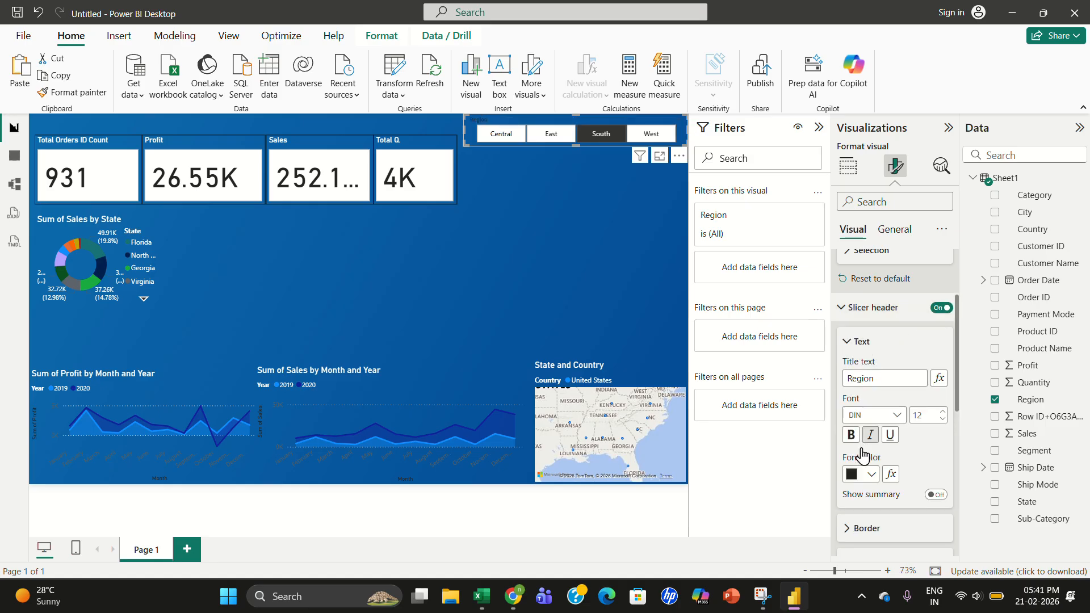
click(852, 474)
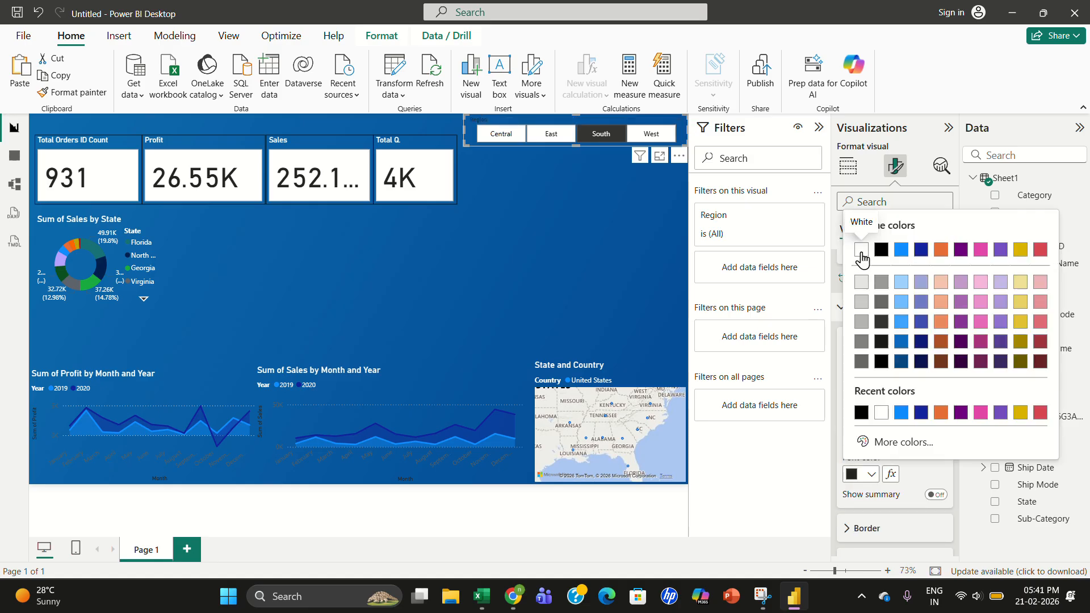
click(863, 257)
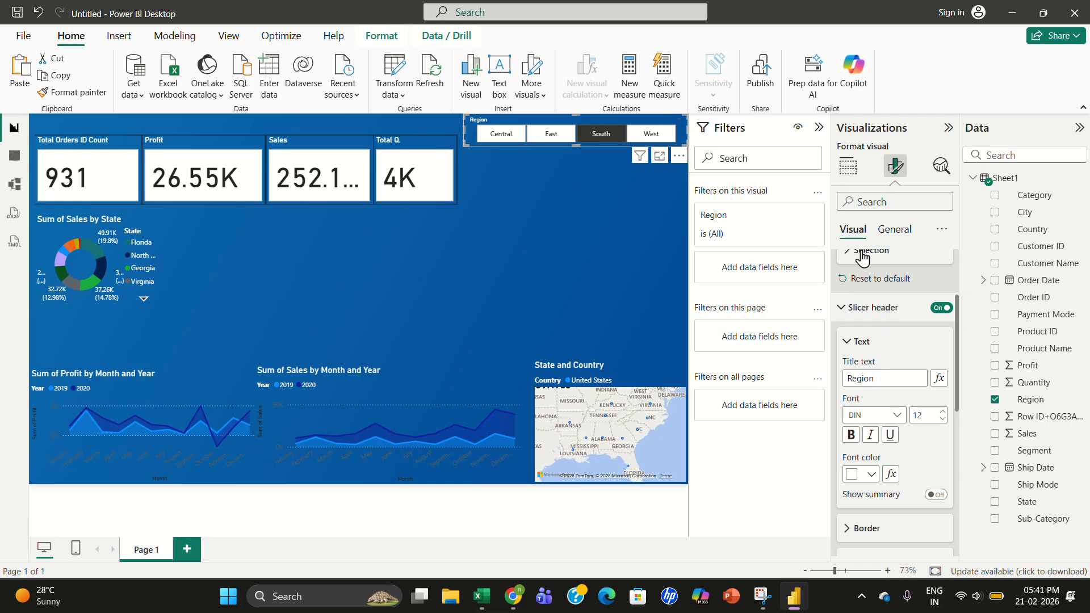
- Filter the report to the Central region using the slicer
click(573, 206)
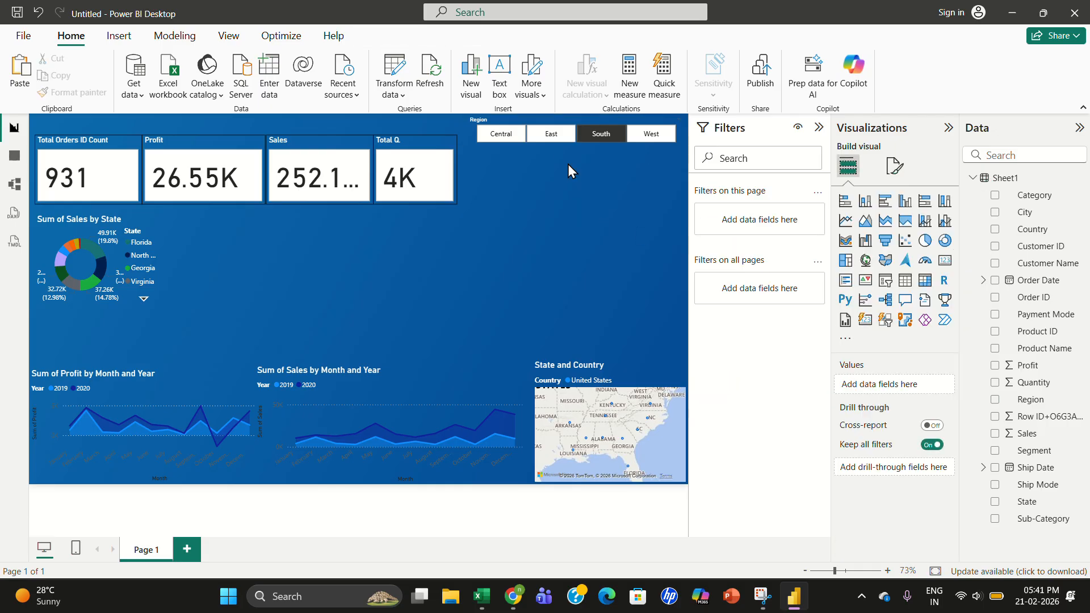
click(509, 144)
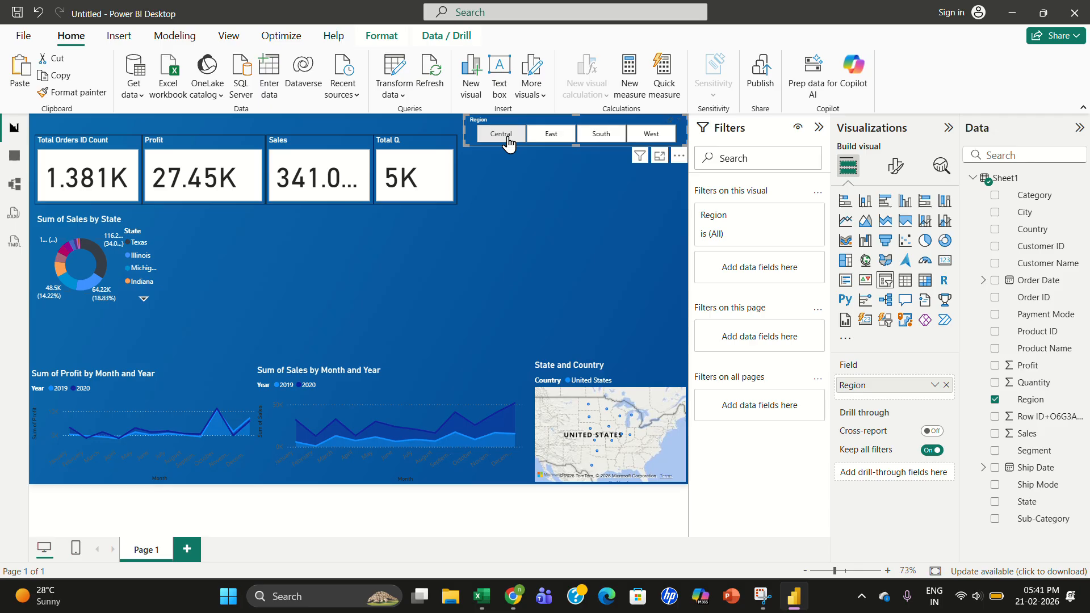
click(508, 139)
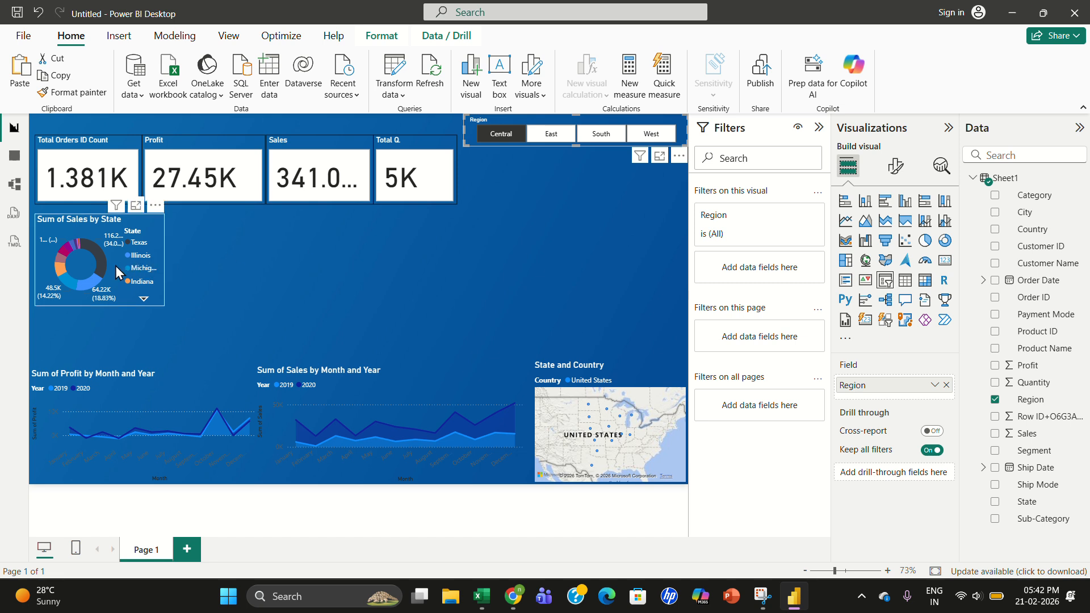
- Move the donut chart and the four KPI cards down beneath the Region slicer
drag(114, 266, 107, 298)
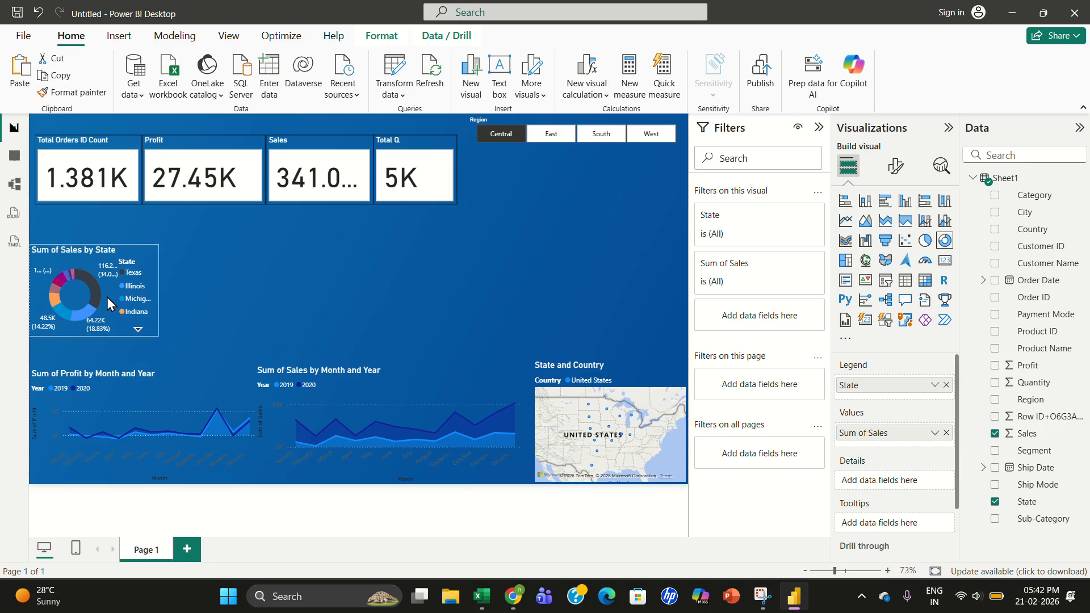
drag(93, 190, 90, 224)
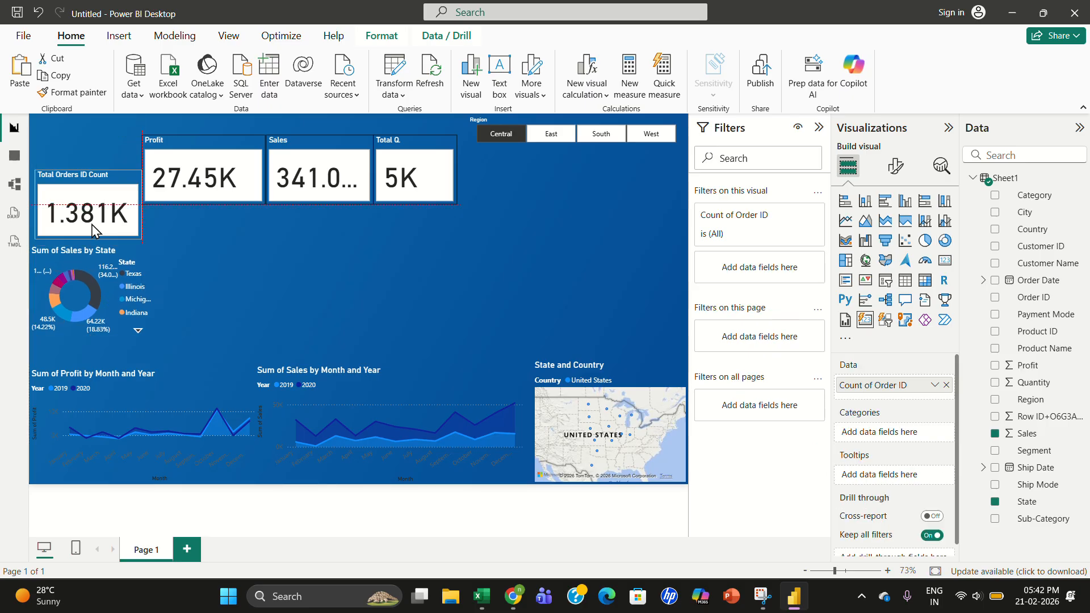
drag(185, 187, 198, 207)
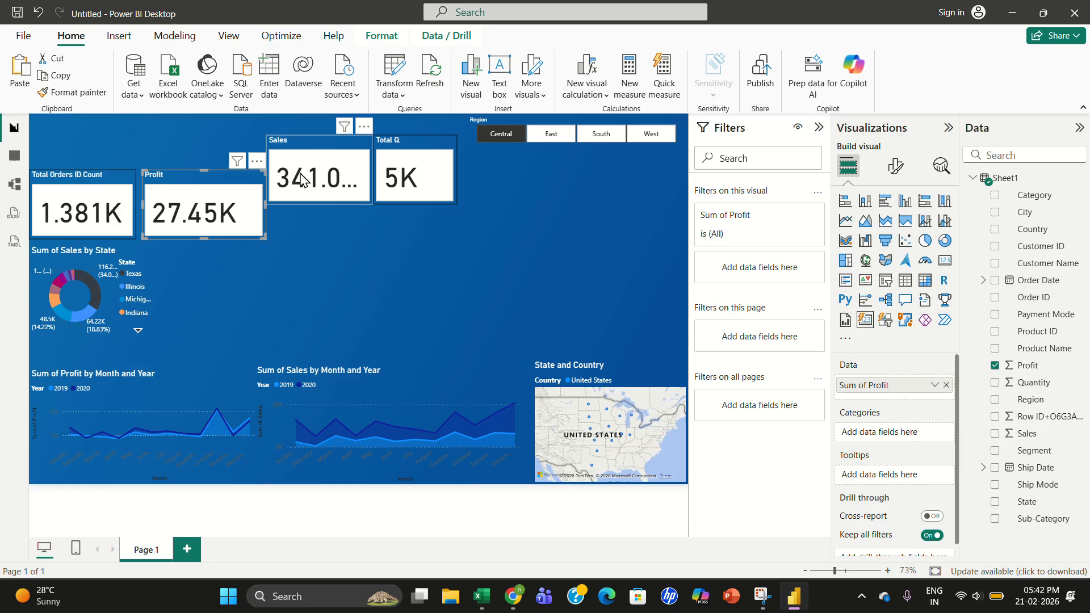
drag(305, 180, 306, 213)
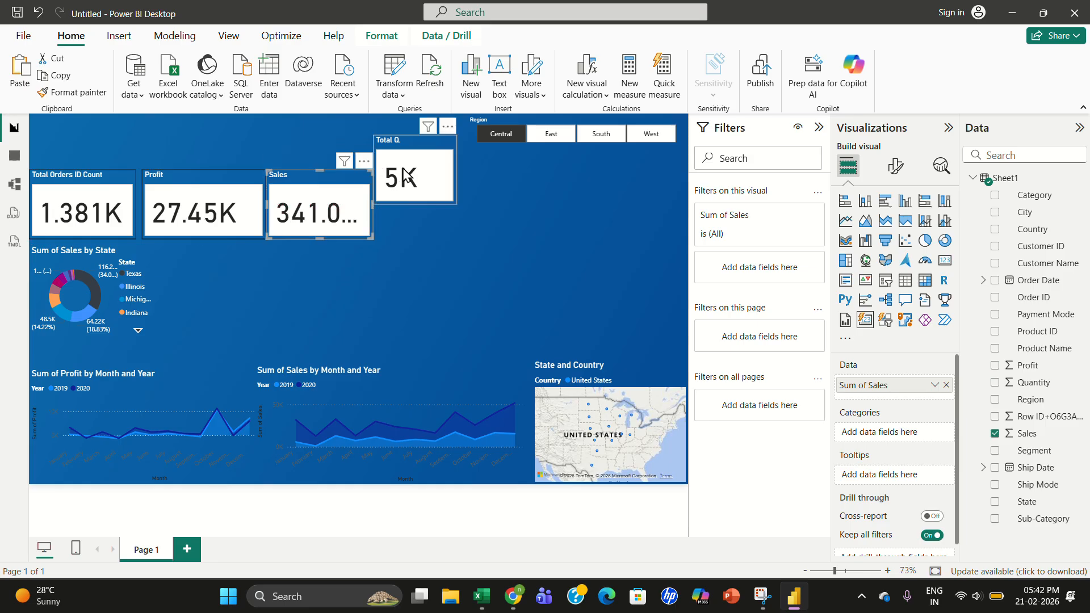
drag(409, 174, 414, 208)
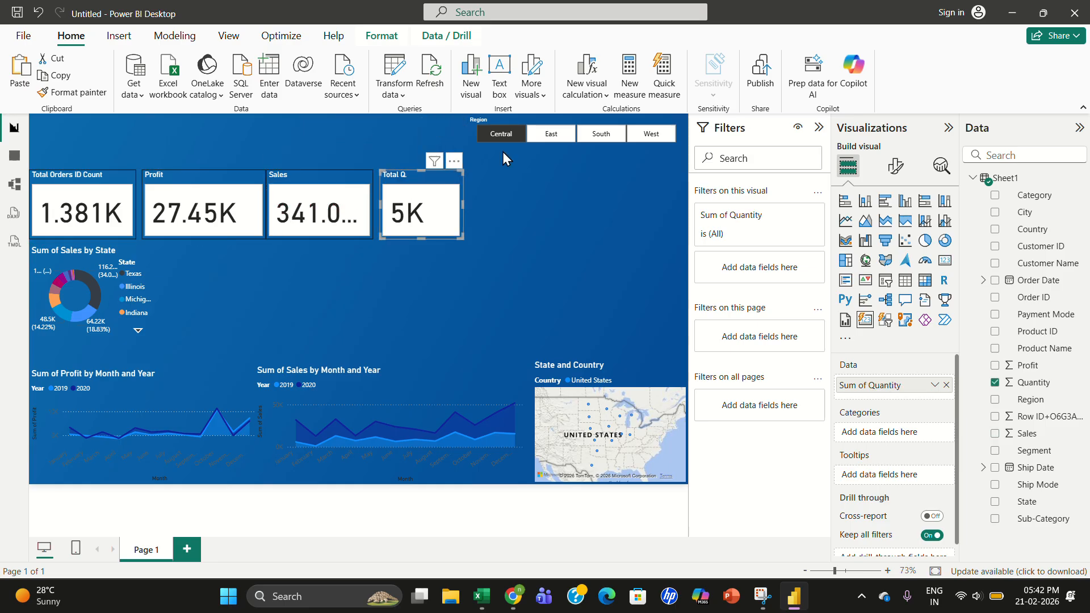
click(221, 129)
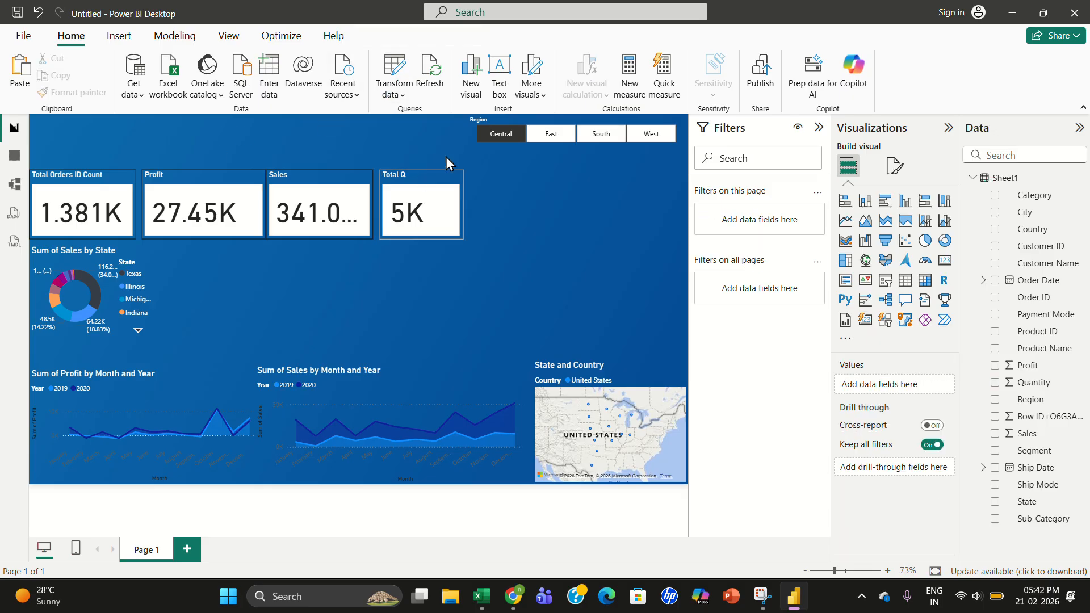
- Insert a text box below the KPI cards and enter the title "My Sales Report Dashboard"
click(468, 25)
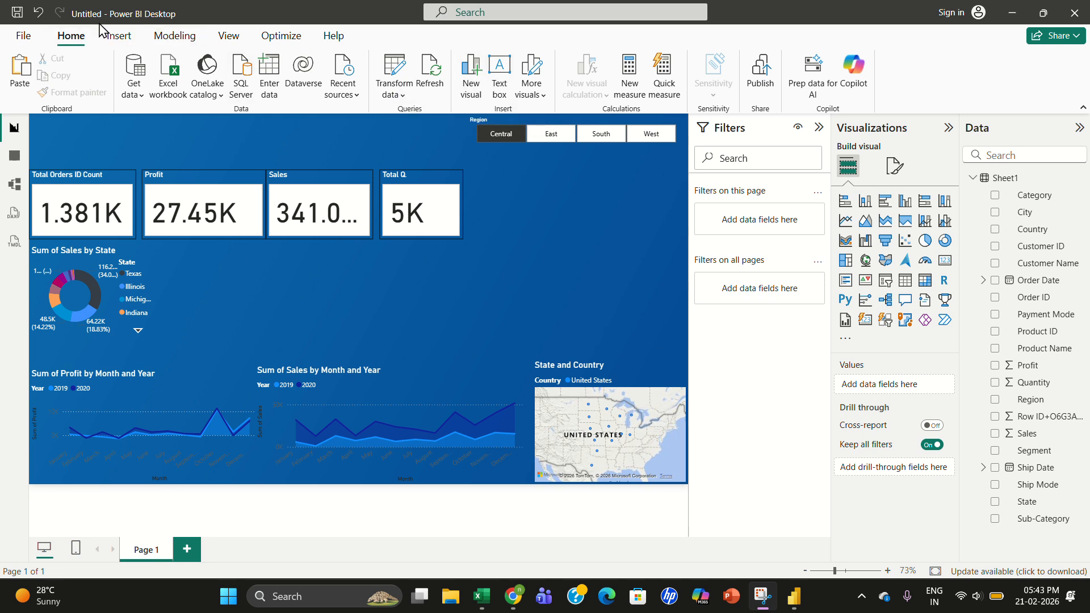
click(499, 90)
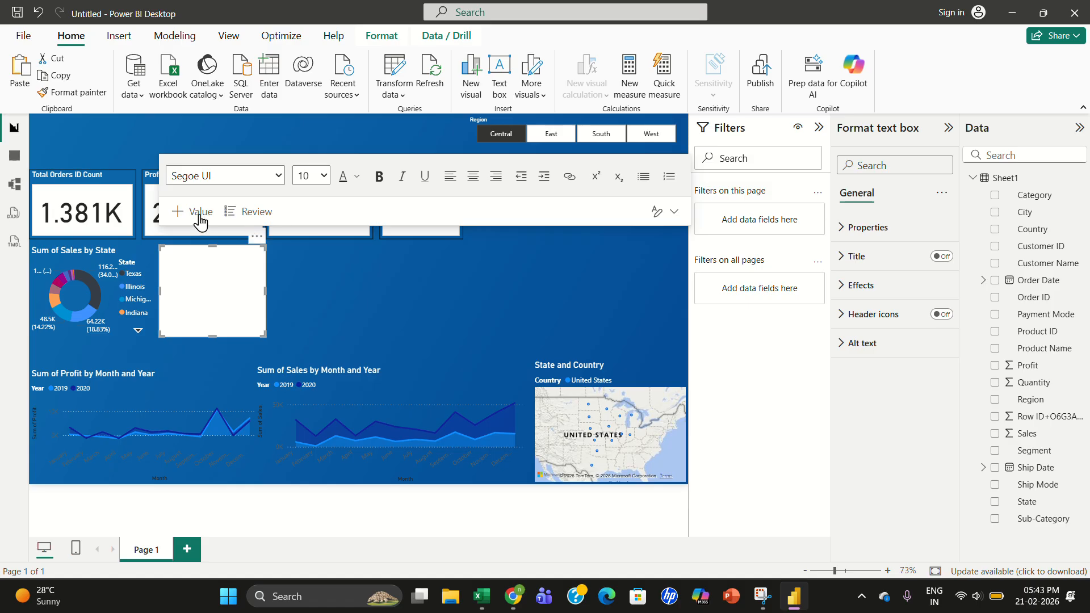
click(188, 275)
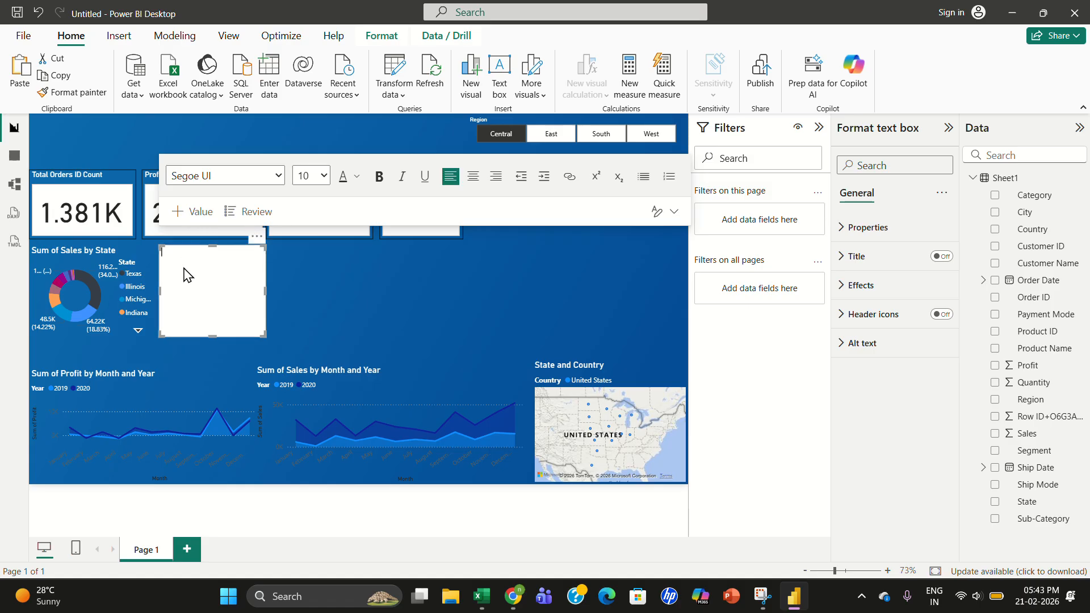
text(M)
text(y Sales Repo)
text(rt for )
text(Da)
text(shboard)
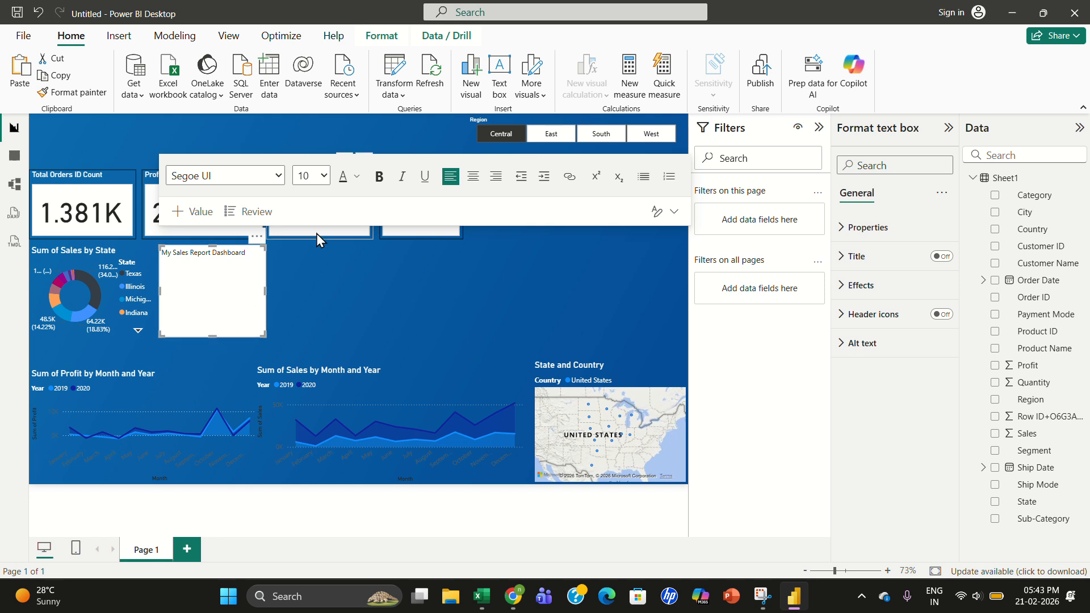
- Widen the title text box and try setting its font size to 24
click(323, 176)
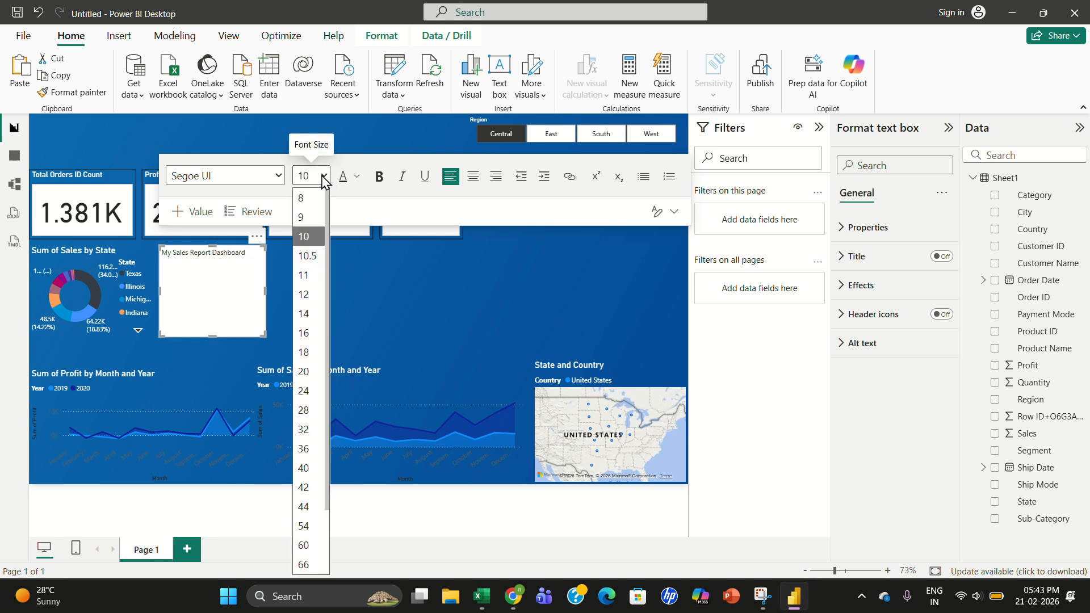
click(303, 390)
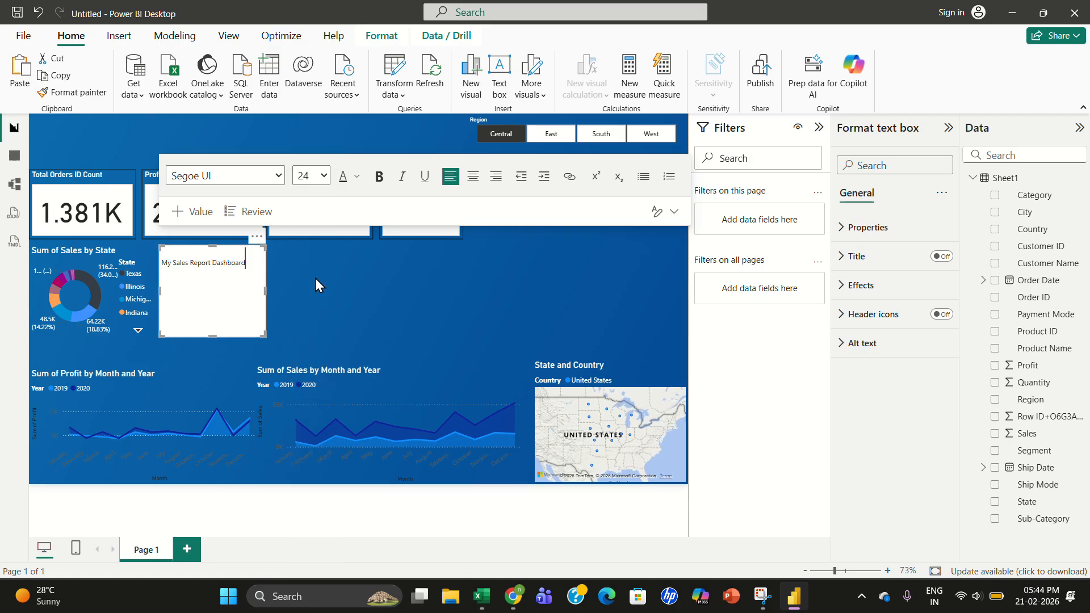
click(287, 290)
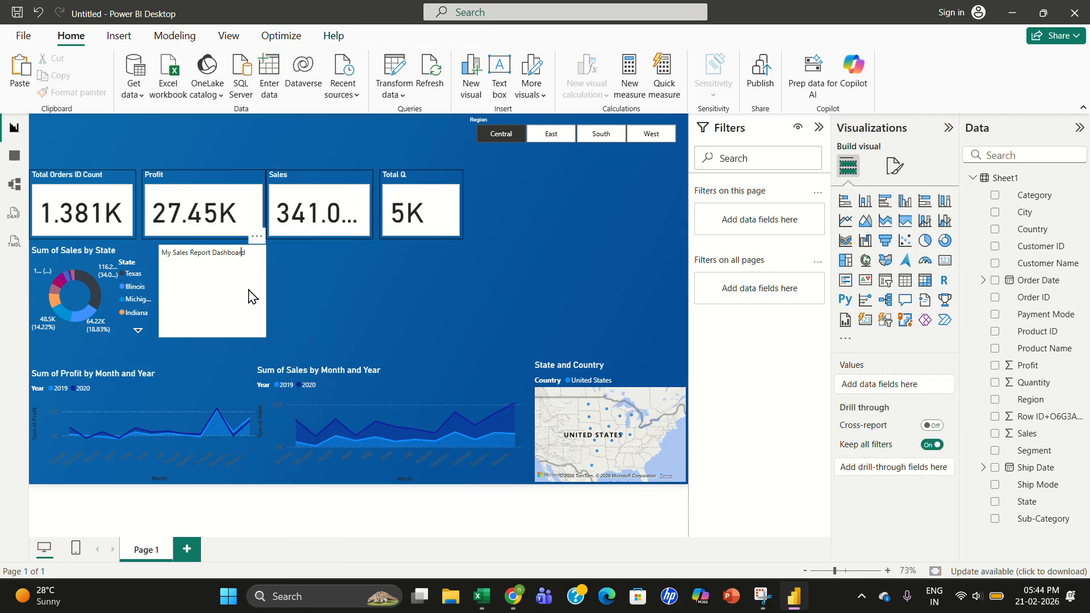
click(265, 296)
drag(265, 295, 421, 285)
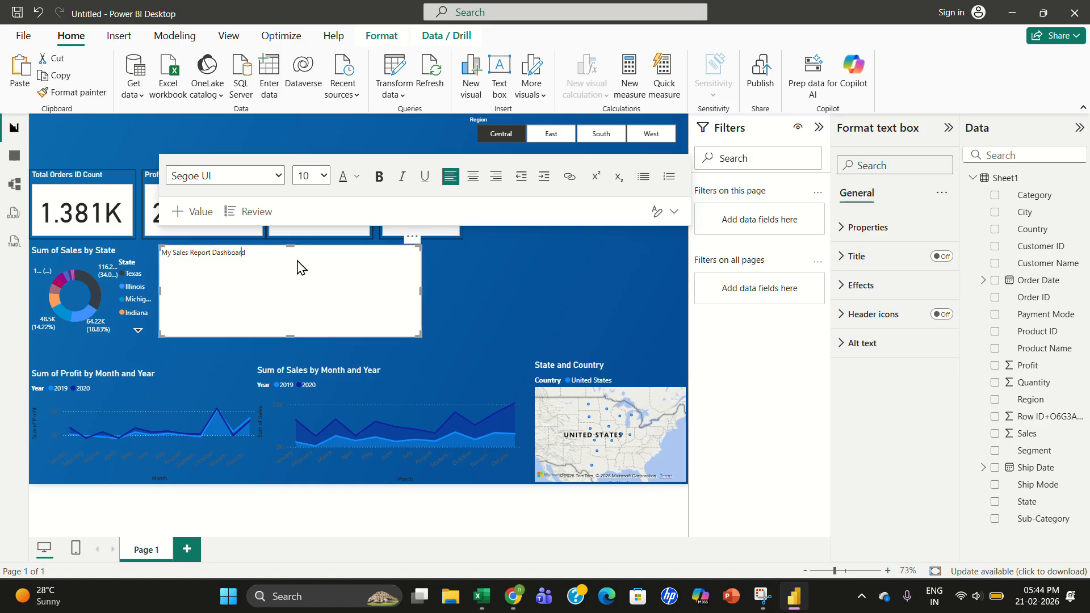
click(324, 176)
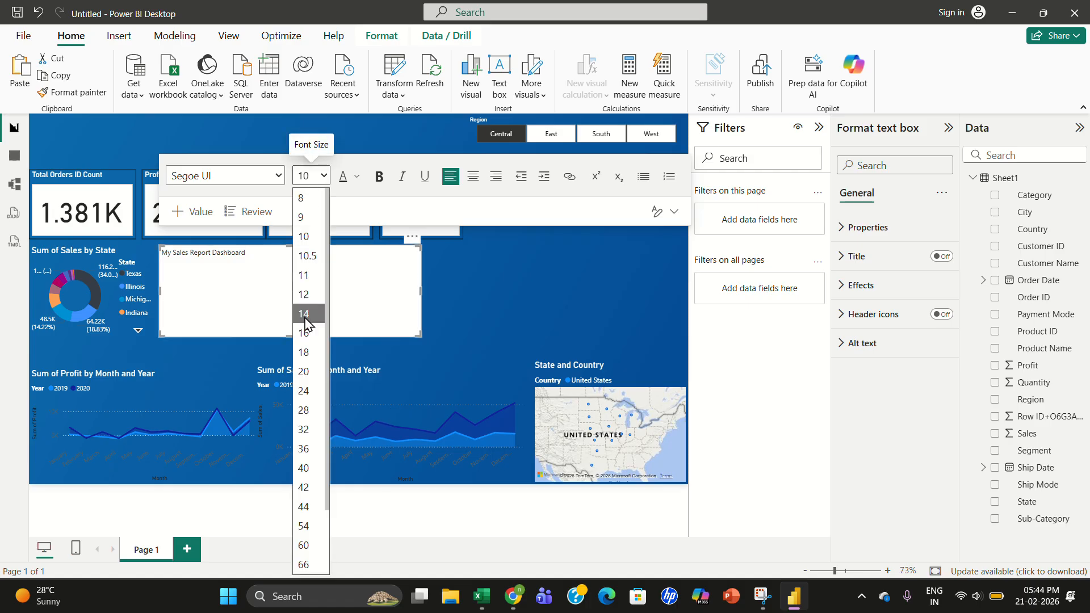
click(307, 392)
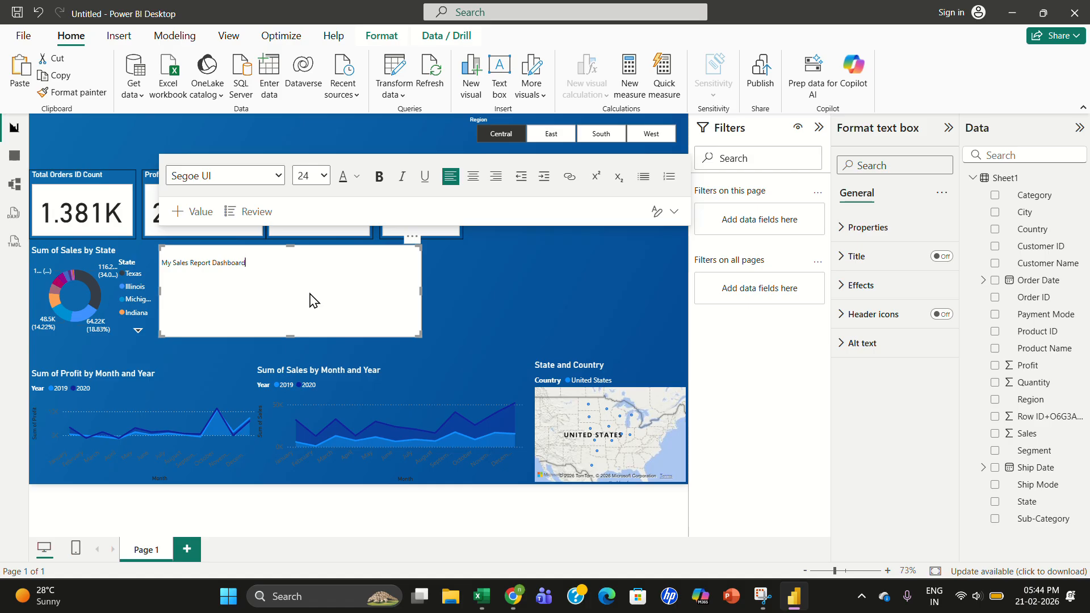
- Shorten the title text box and try applying Arial font and bold to the title
double_click(327, 276)
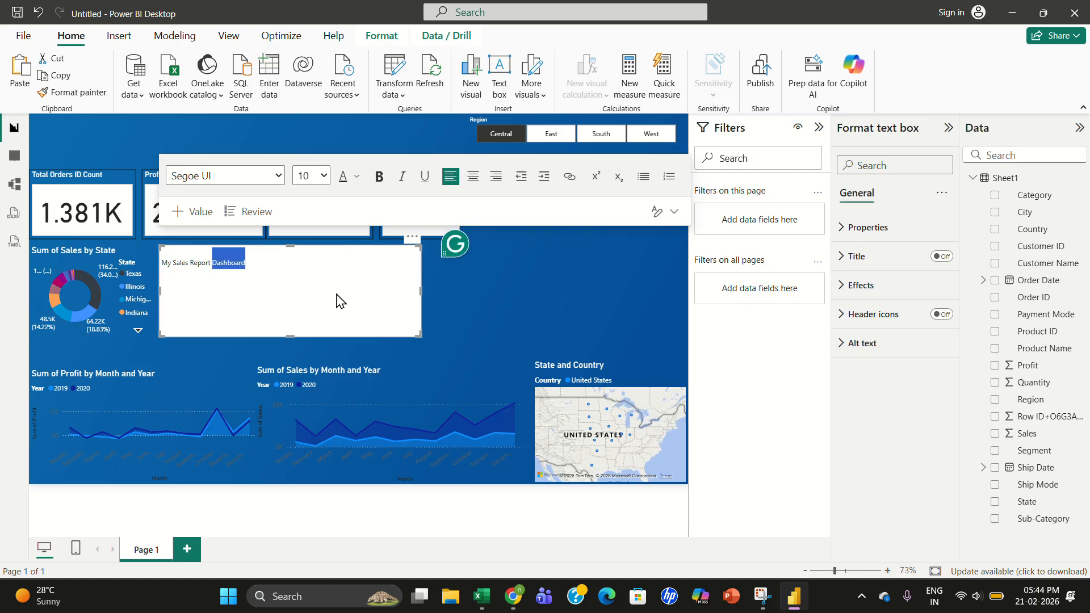
click(327, 307)
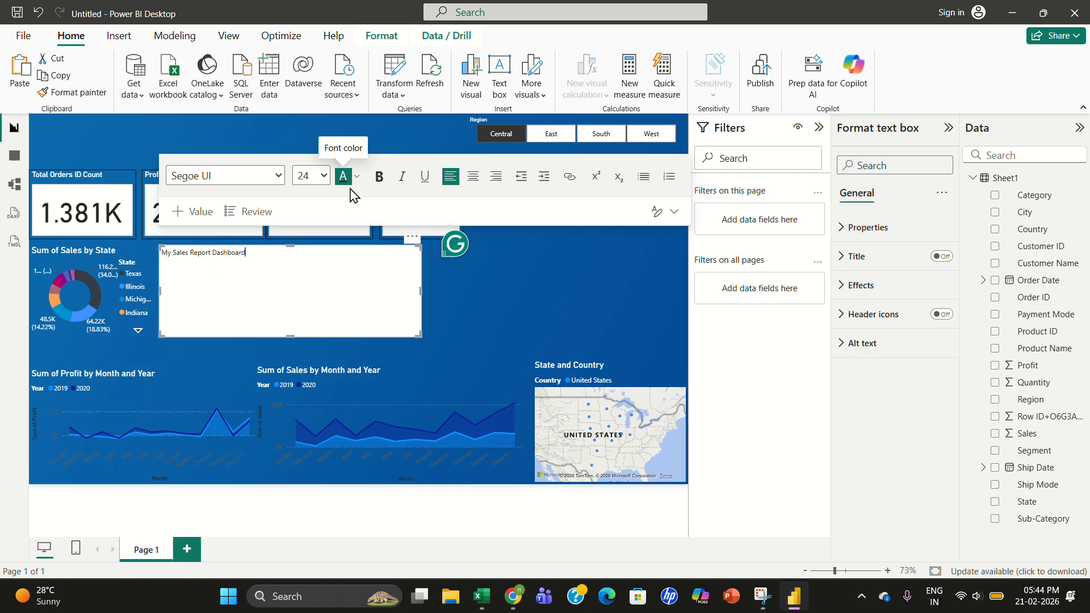
drag(290, 337, 308, 267)
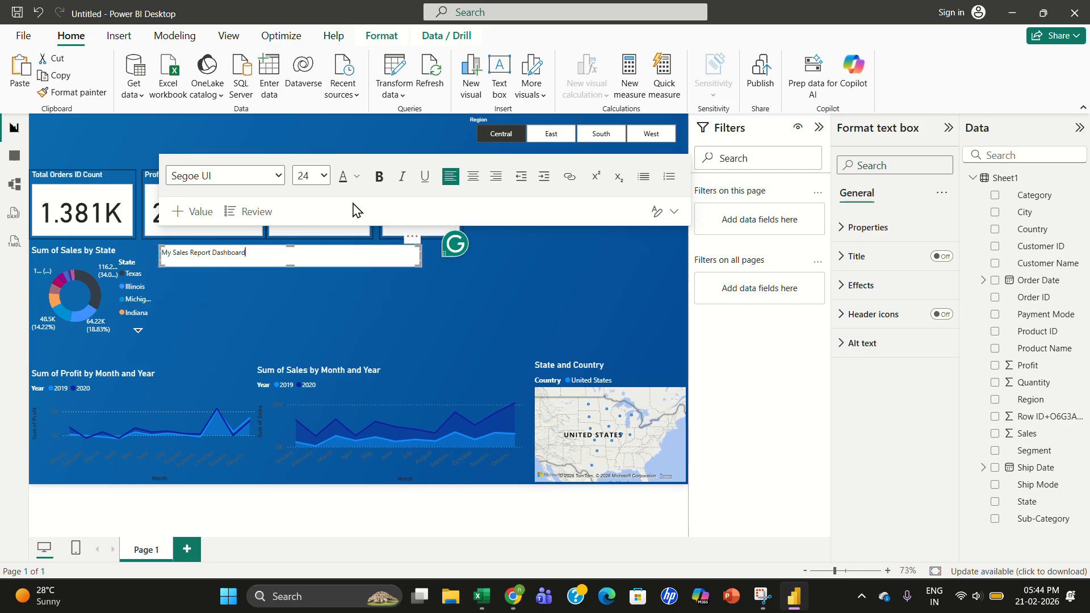
click(343, 179)
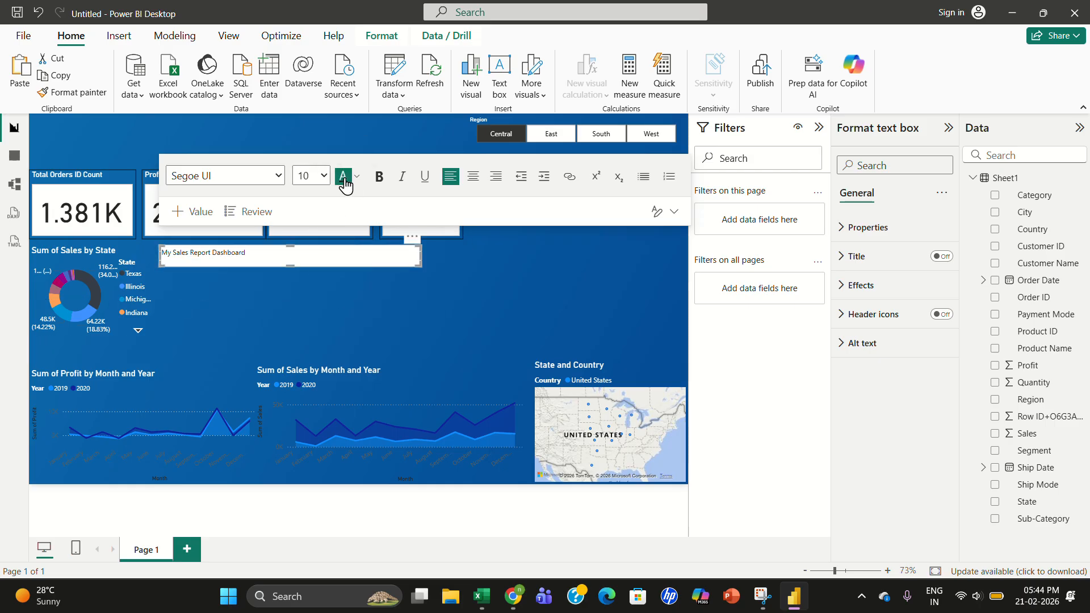
click(286, 178)
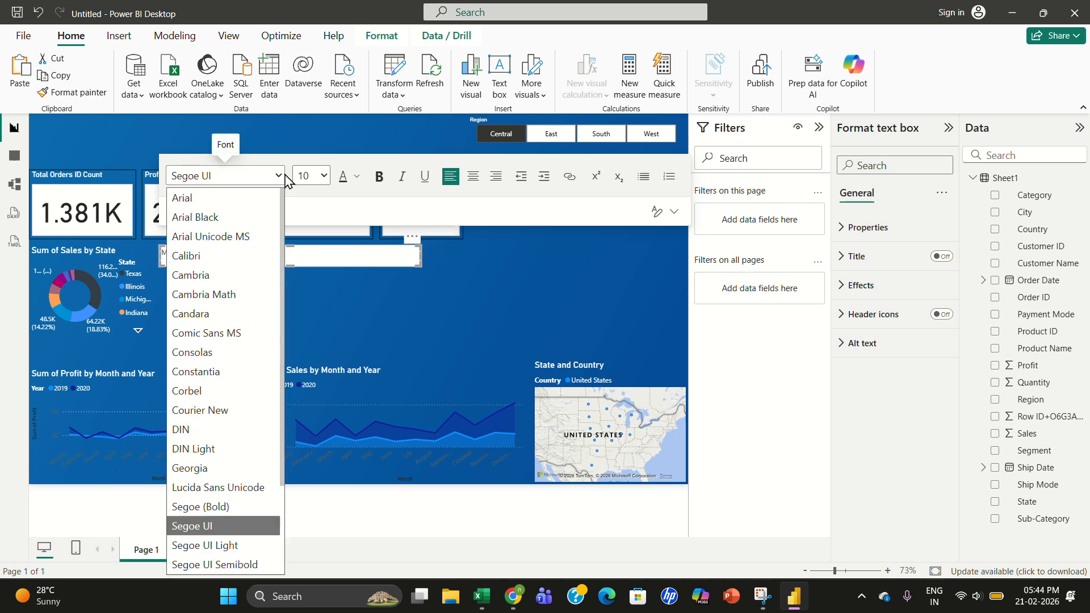
click(214, 197)
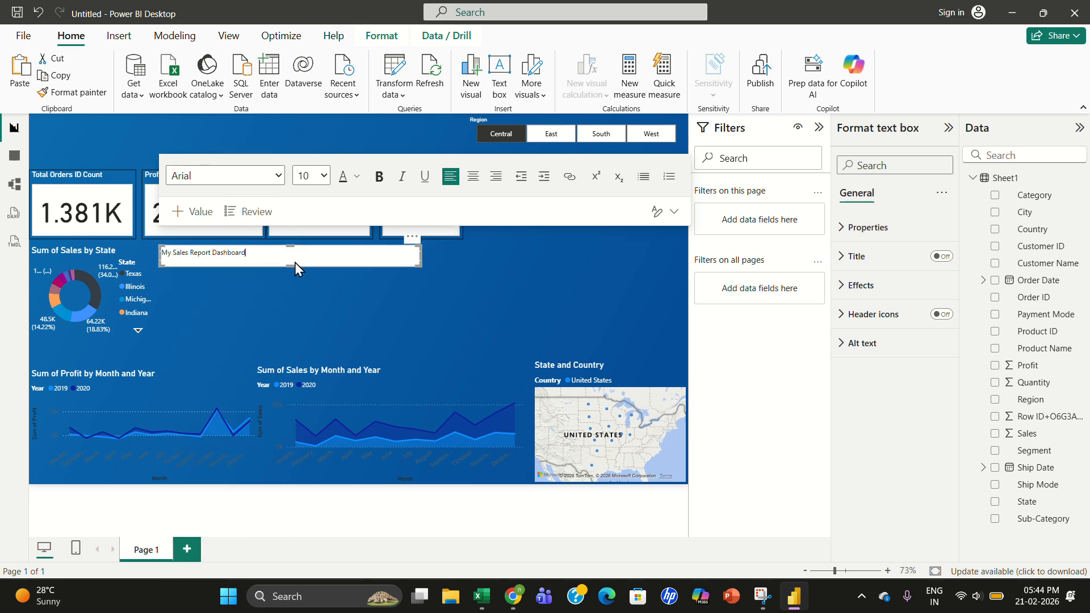
click(380, 176)
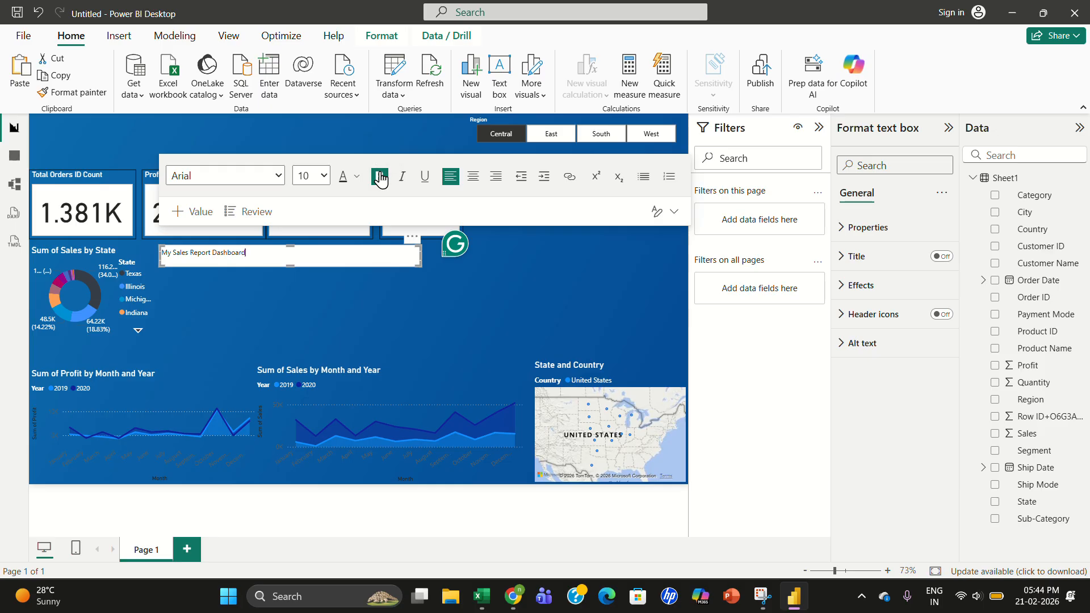
- Select all the title text and make it bold at font size 24
triple_click(214, 251)
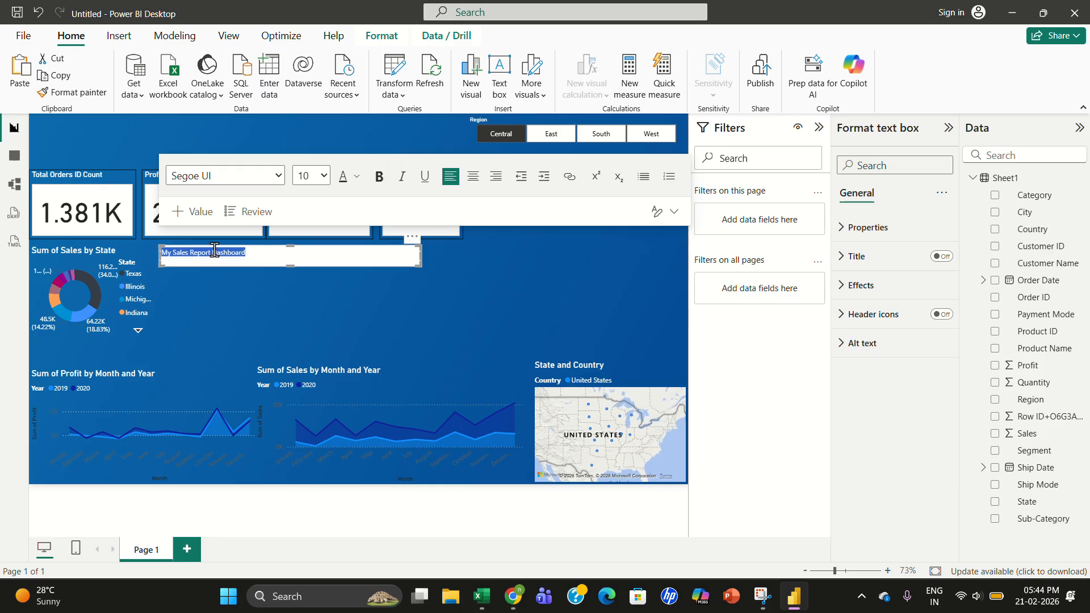
click(379, 177)
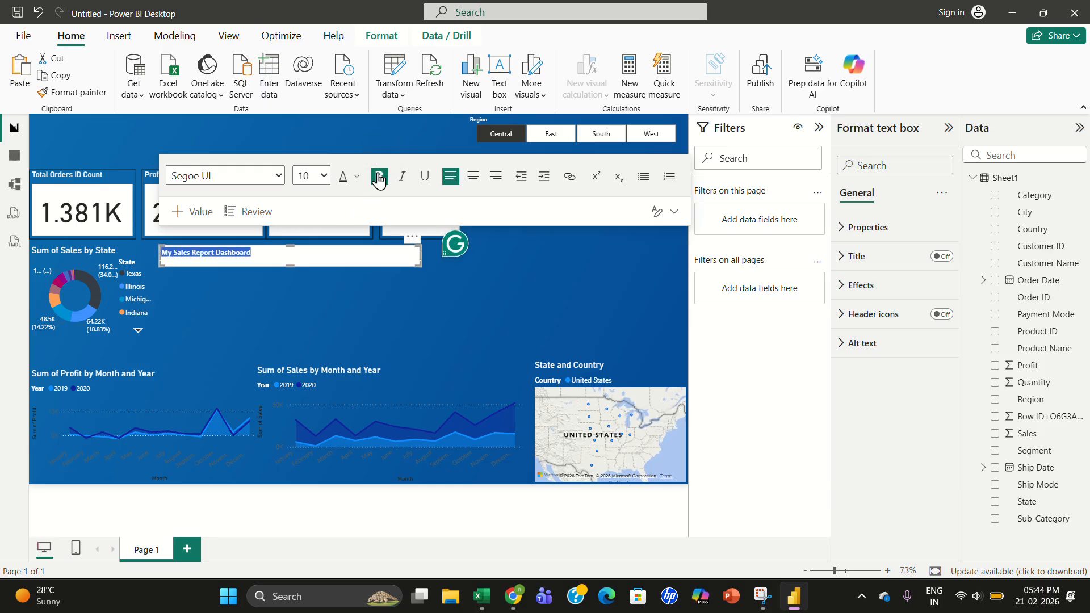
click(324, 181)
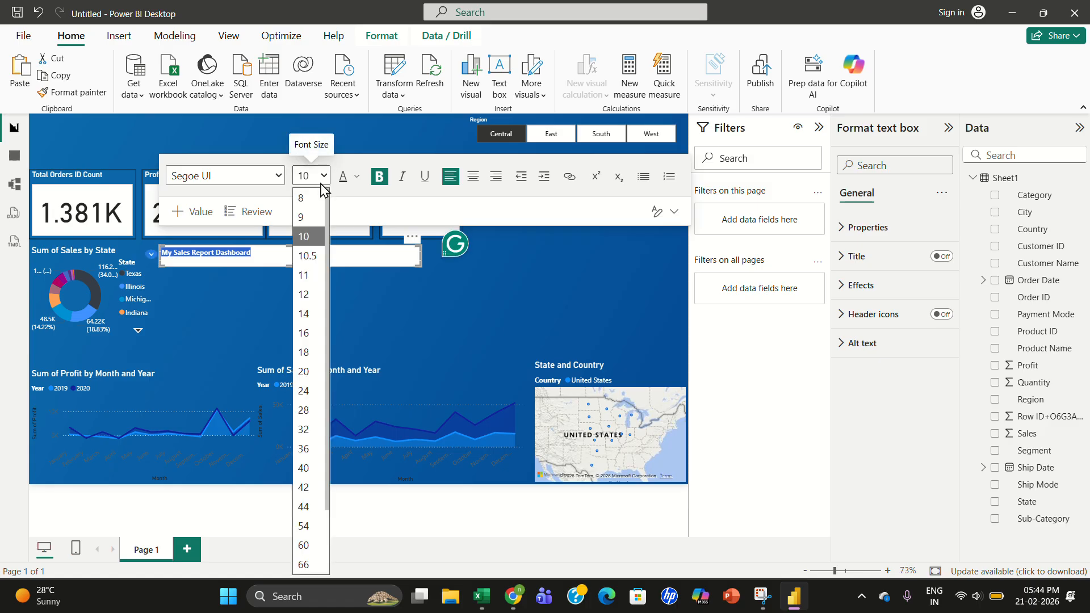
click(305, 391)
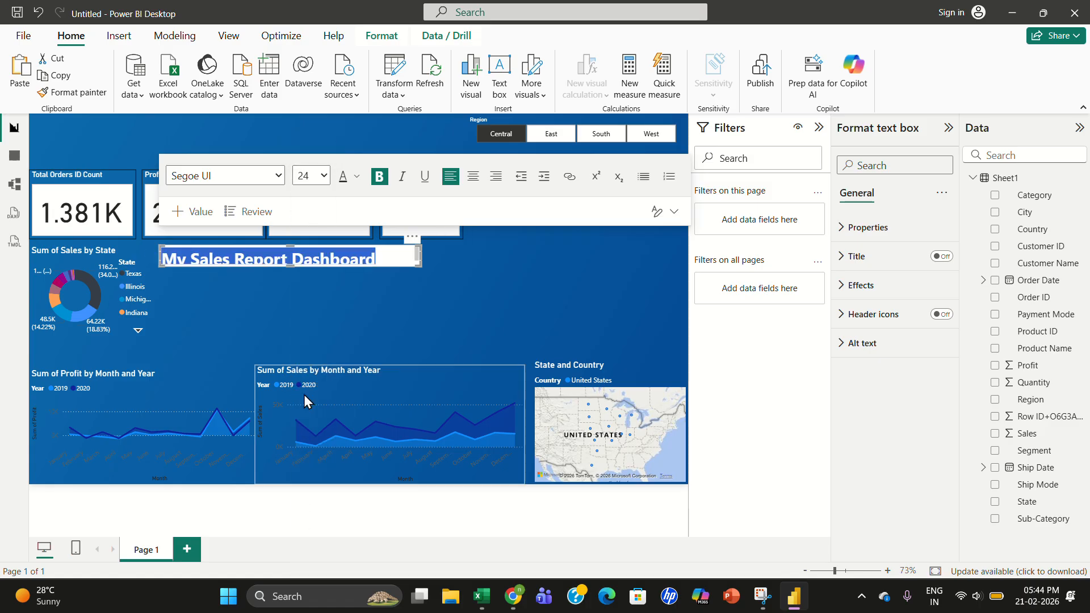
click(467, 274)
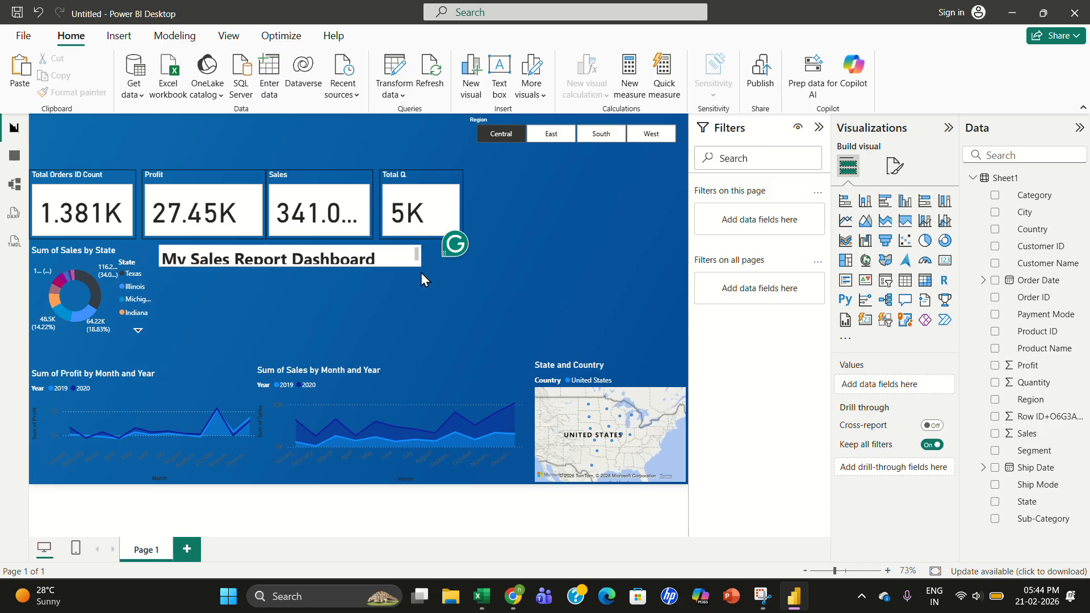
- Enlarge the title text box so the 24-point heading fits
click(401, 254)
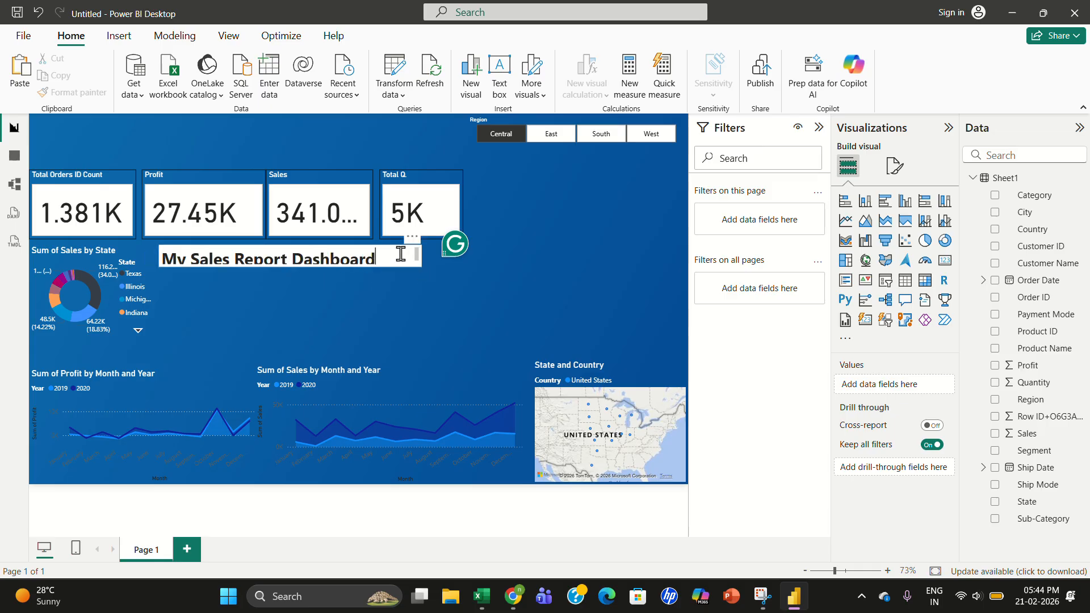
click(437, 274)
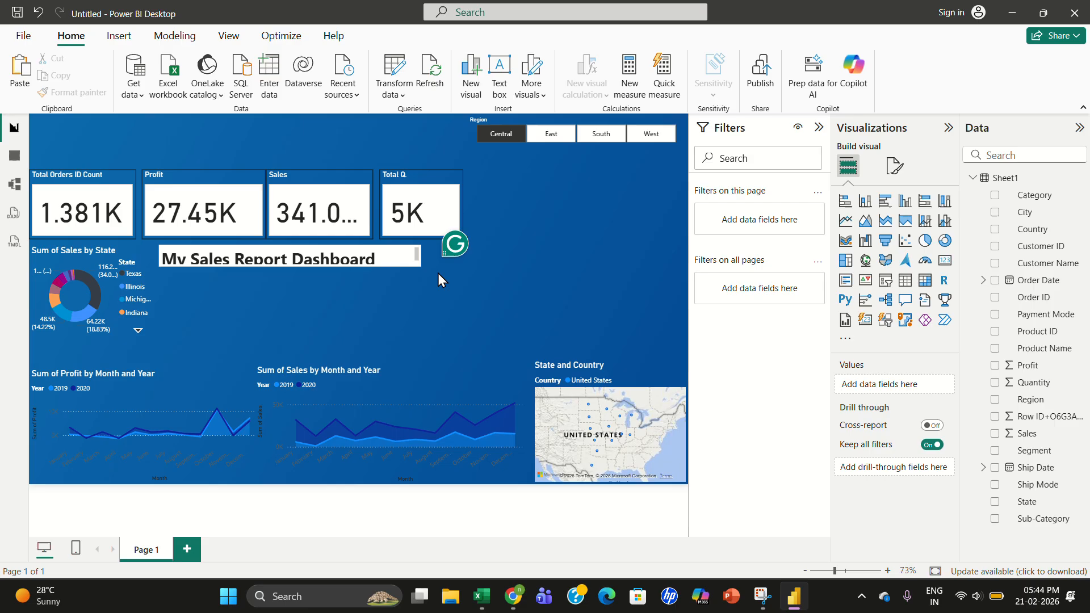
click(394, 258)
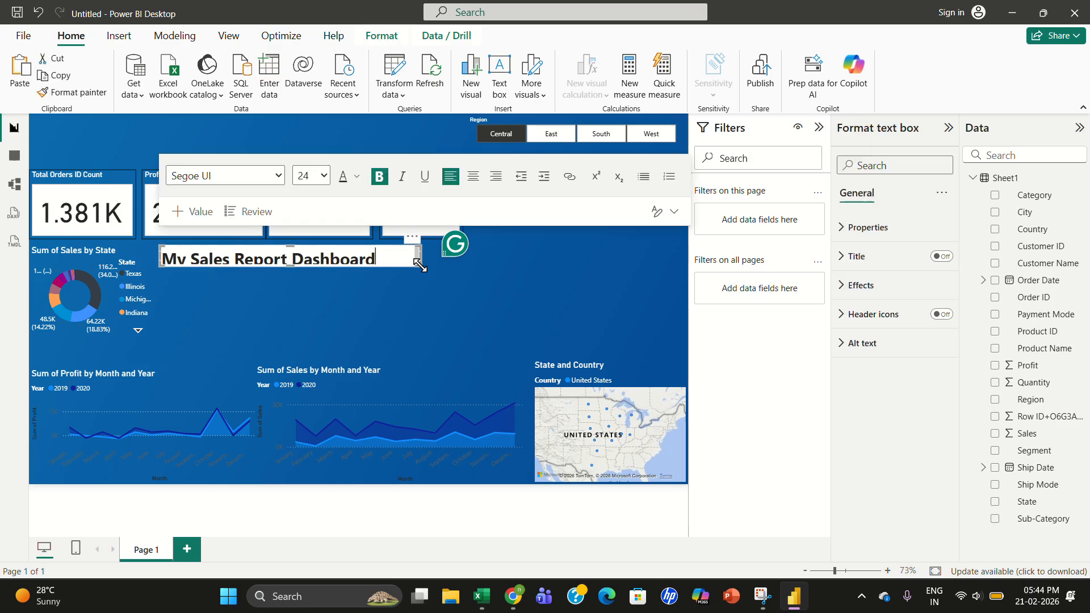
drag(420, 266, 452, 289)
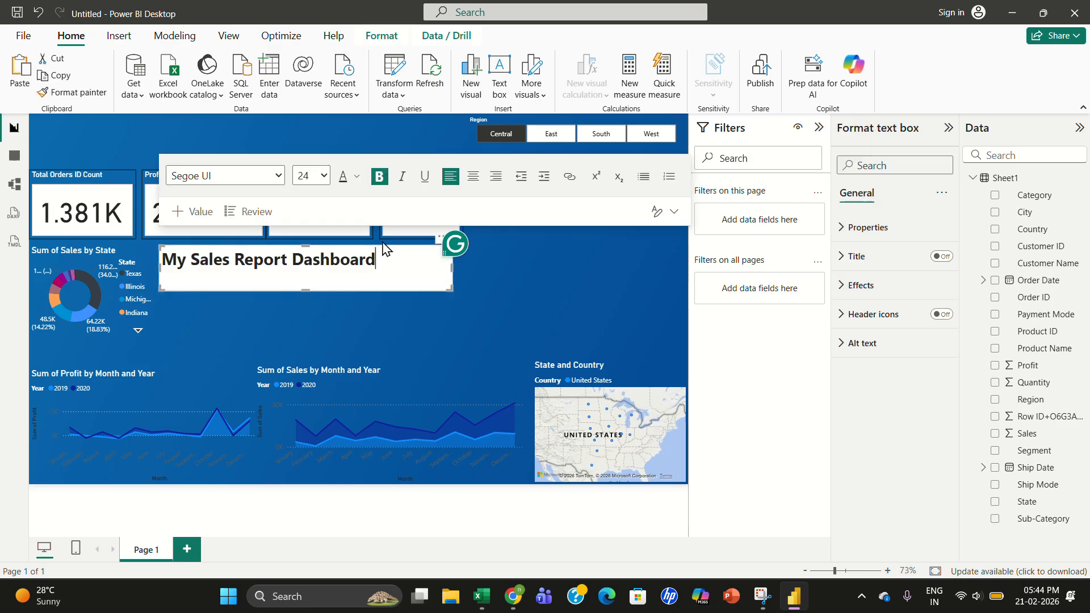
click(468, 277)
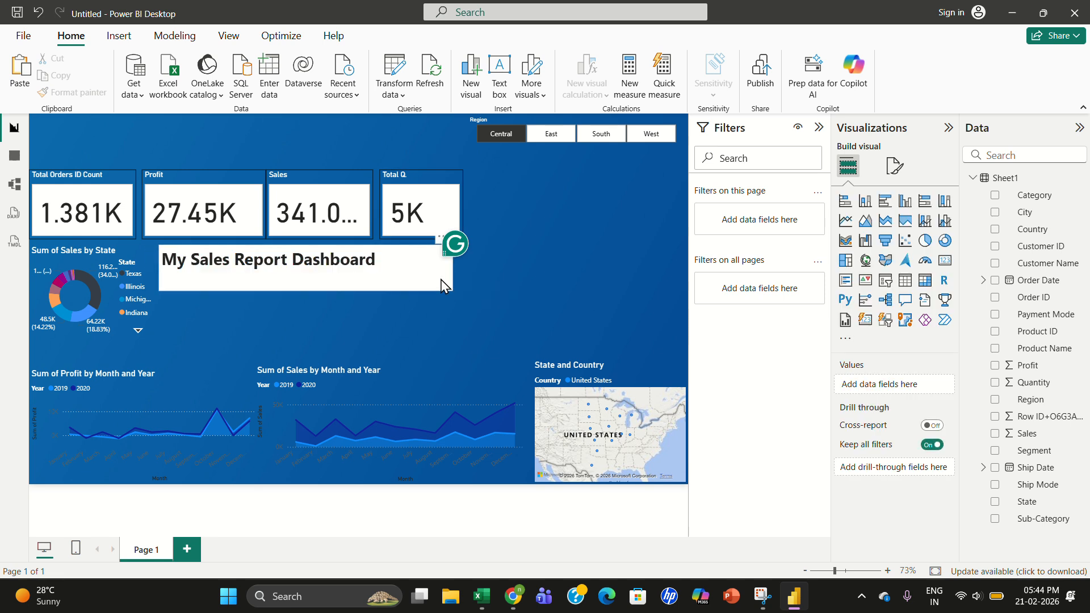
drag(390, 248, 357, 219)
click(403, 281)
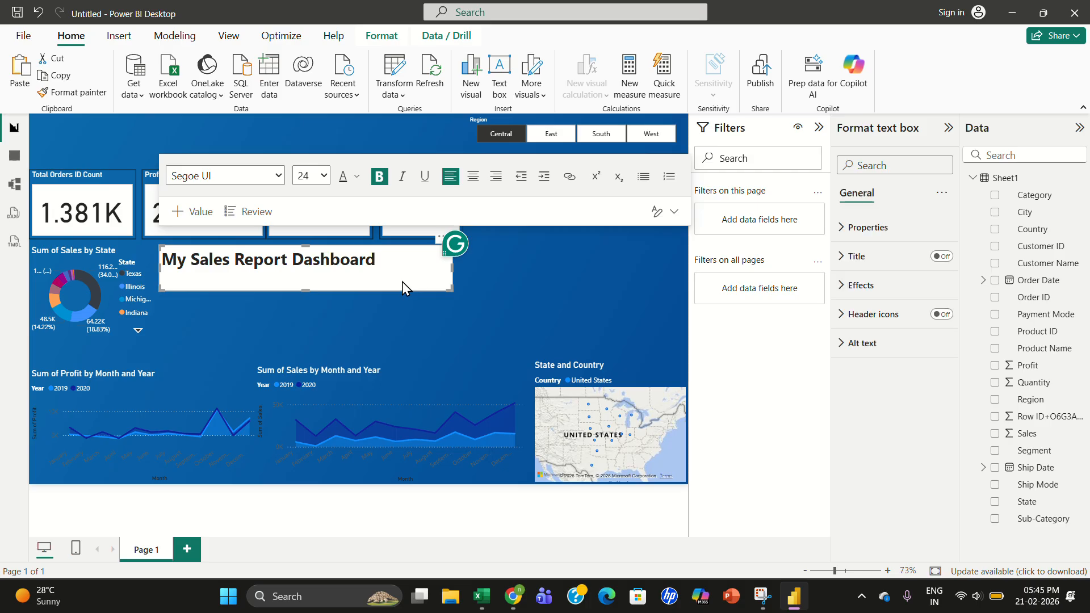
drag(402, 282, 348, 281)
click(433, 282)
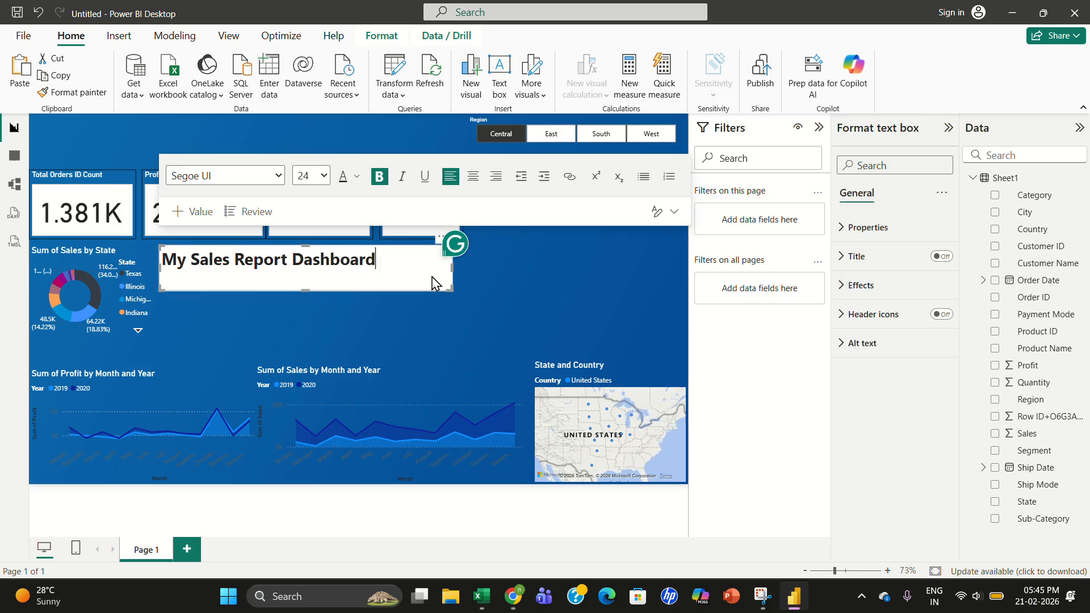
click(469, 284)
drag(415, 277, 159, 258)
click(231, 279)
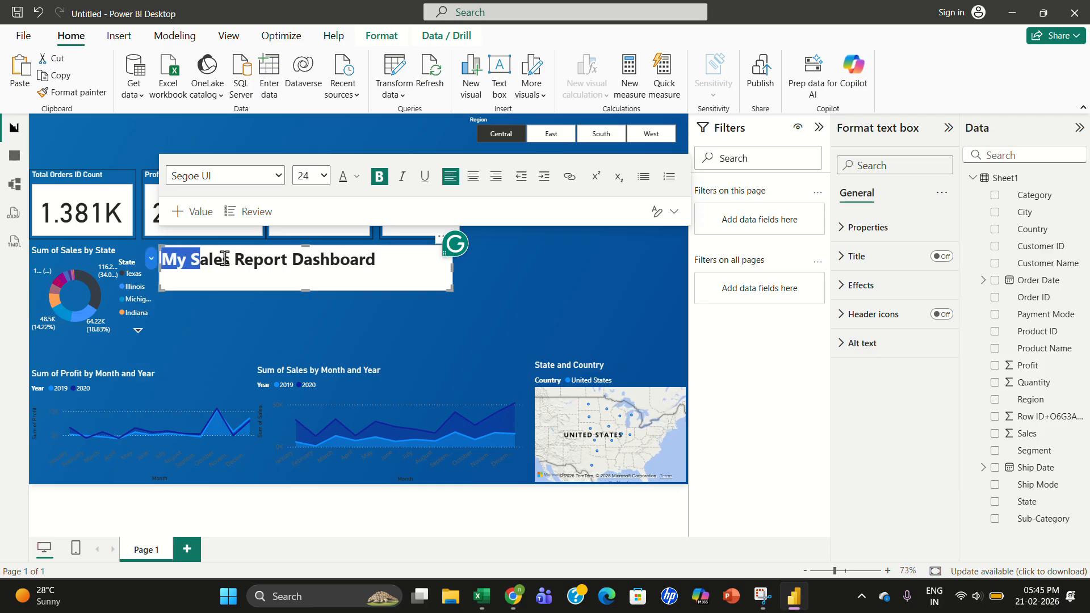
- Move the title text box to the top-left corner of the report page
click(412, 281)
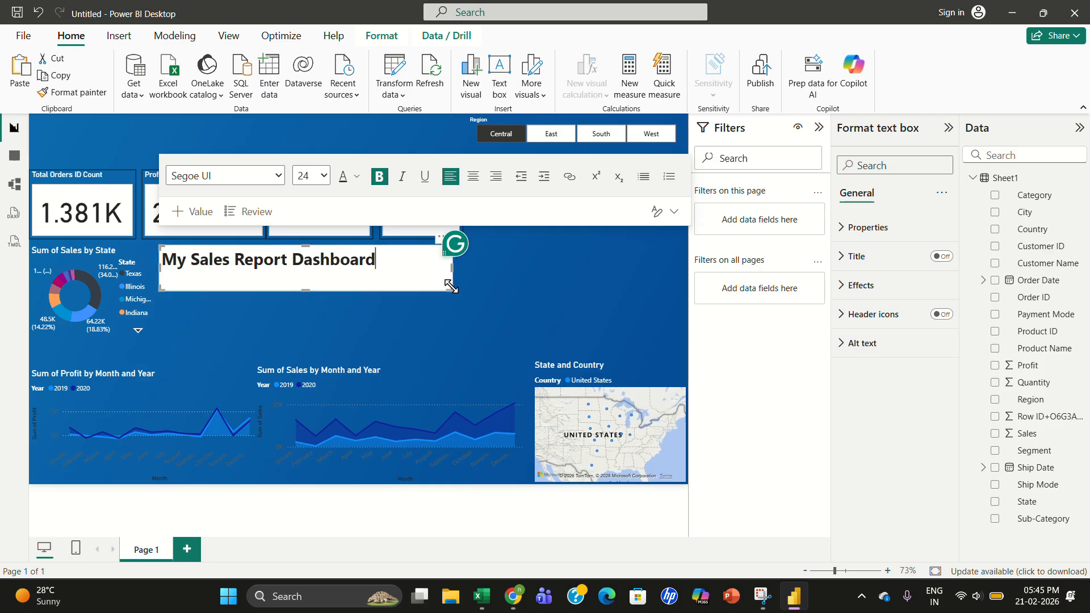
drag(452, 289, 262, 142)
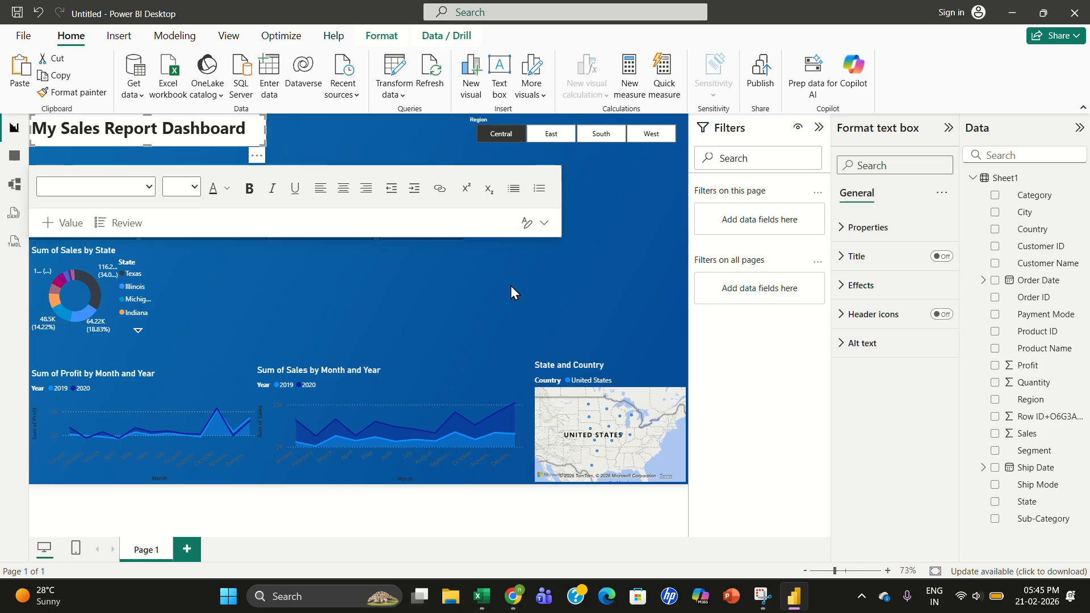
click(471, 277)
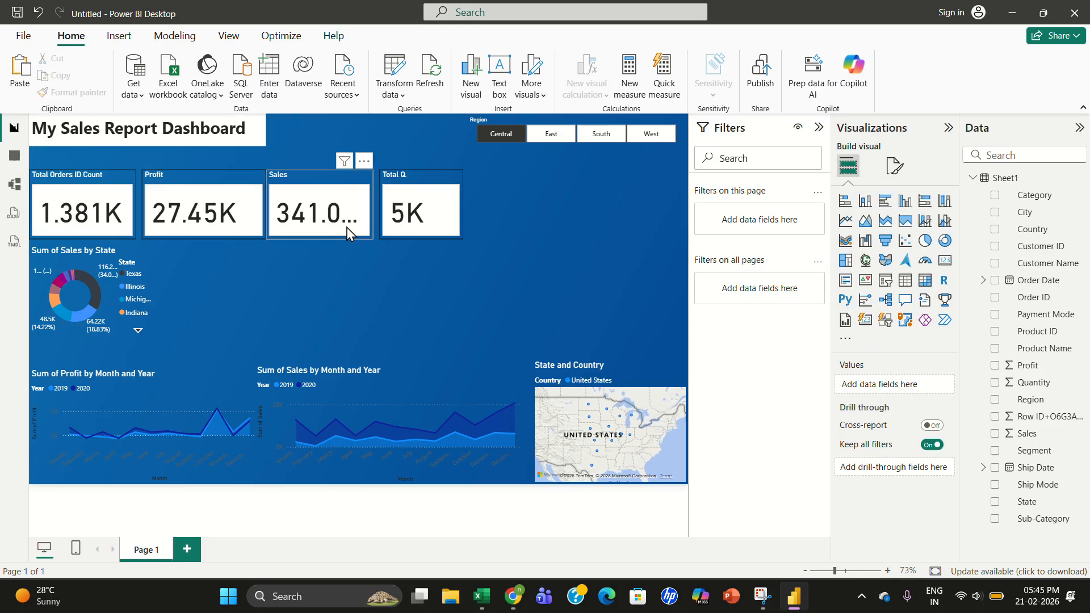
- Copy the donut chart's formatting onto the title text box with Format Painter
click(125, 271)
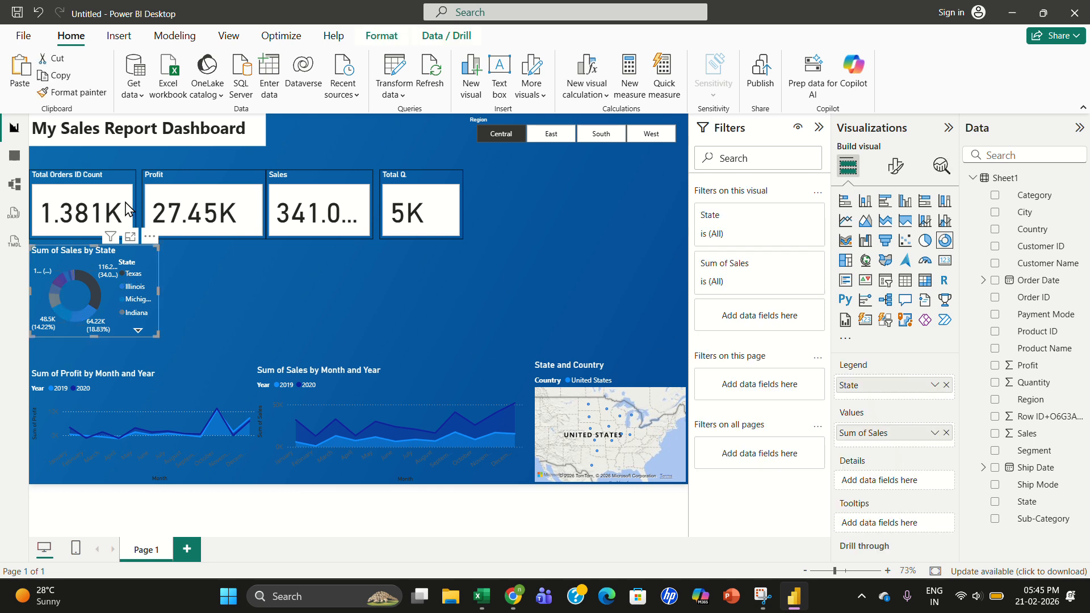
click(73, 97)
click(153, 130)
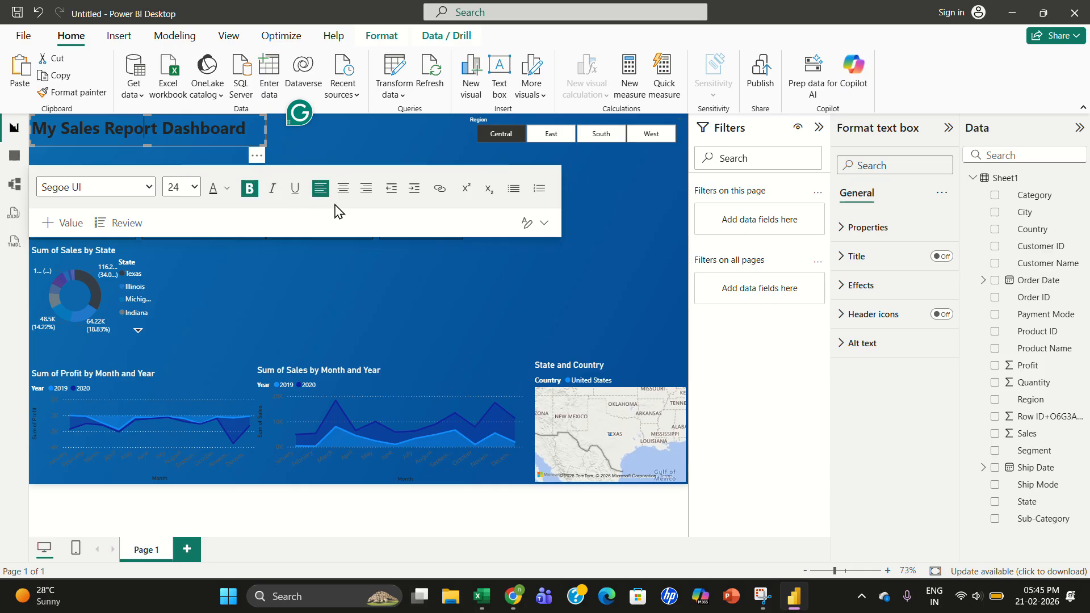
- Center-align the title text inside its box
click(270, 189)
click(340, 193)
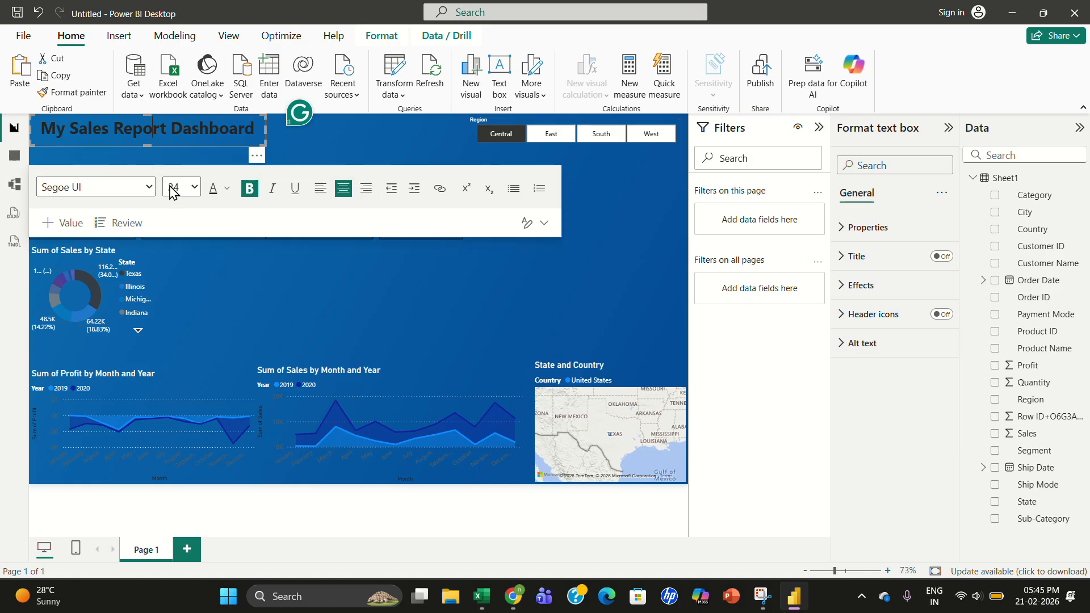
- Set the title text's font color to White
click(227, 188)
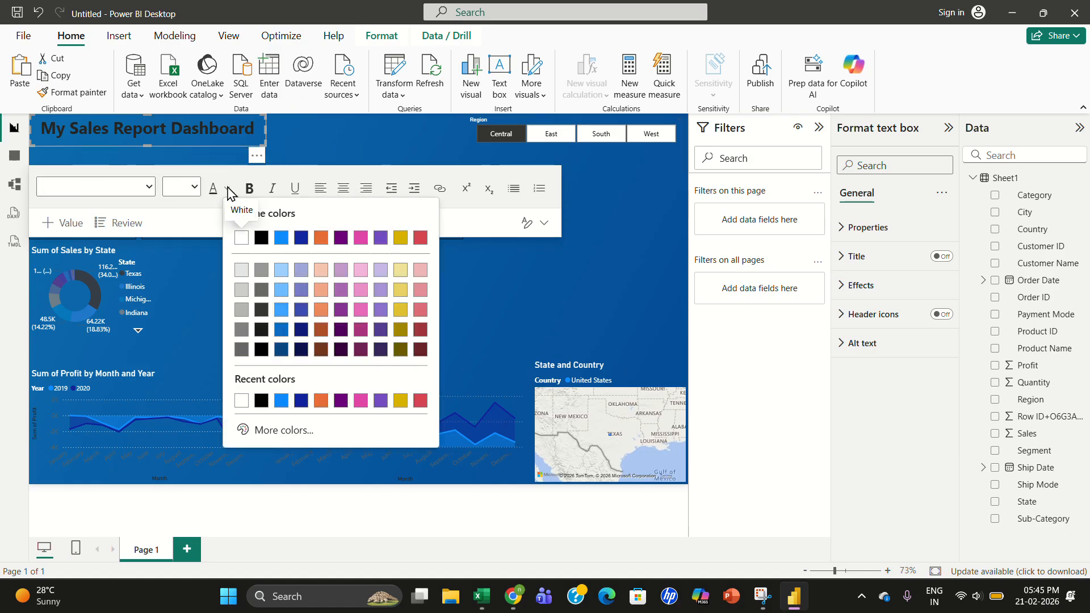
click(242, 239)
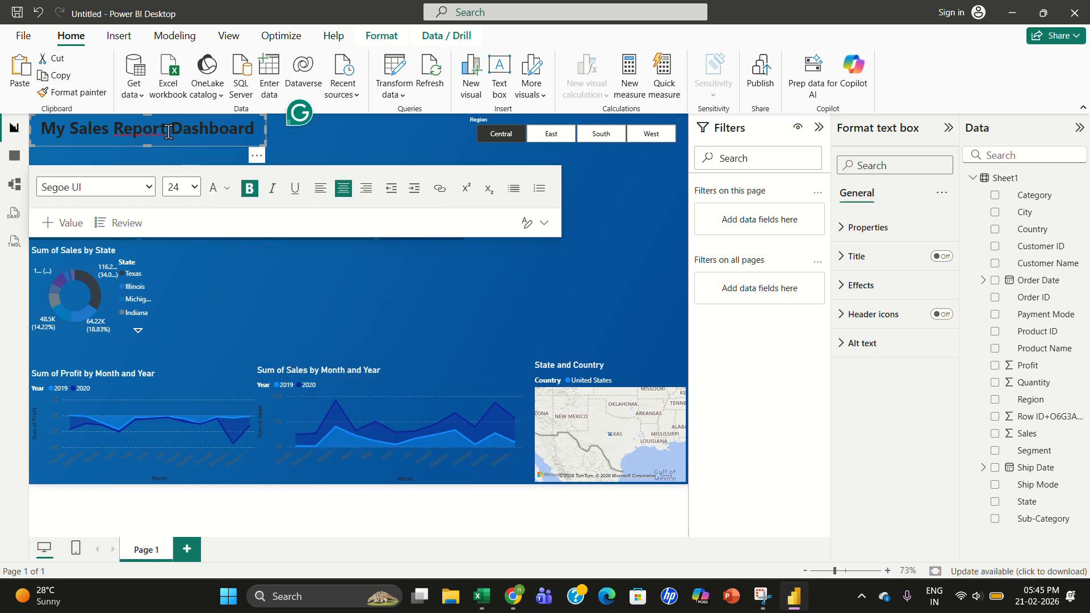
click(226, 188)
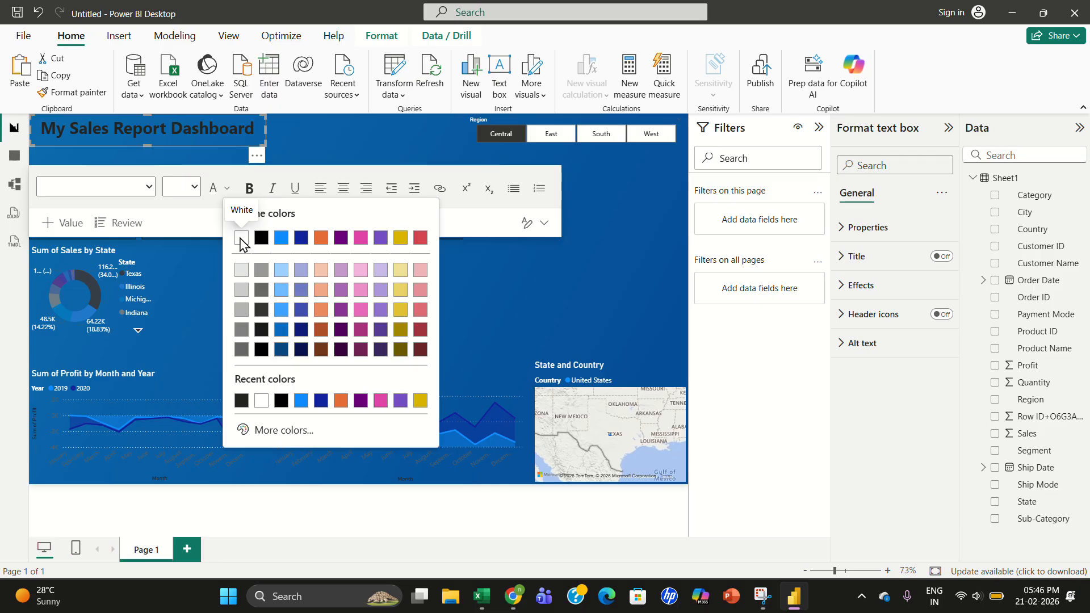
click(242, 238)
click(350, 255)
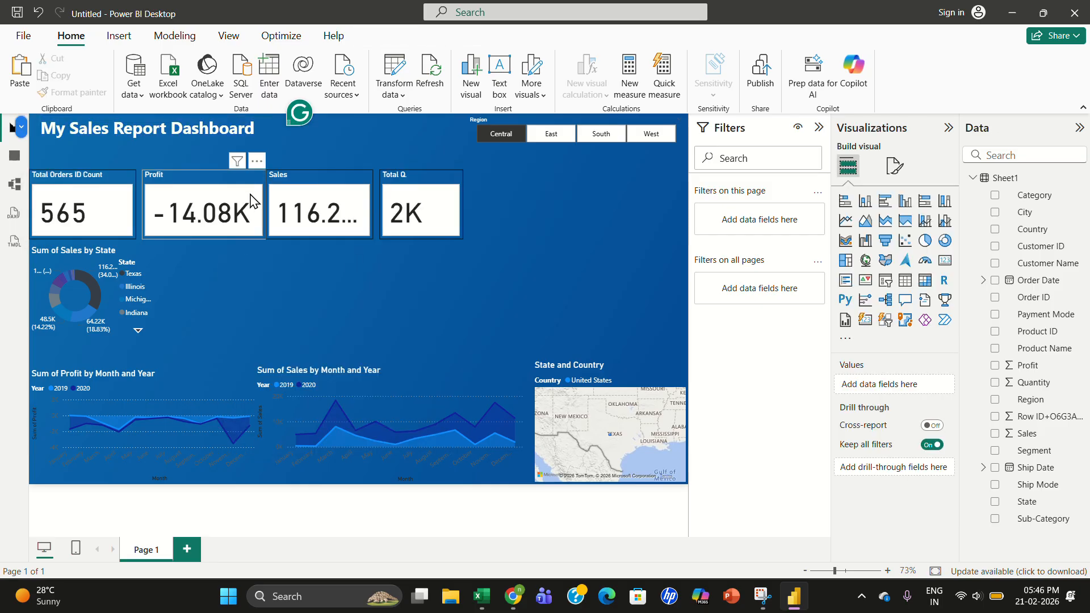
- Move the four KPI cards up into a row directly beneath the title
click(108, 211)
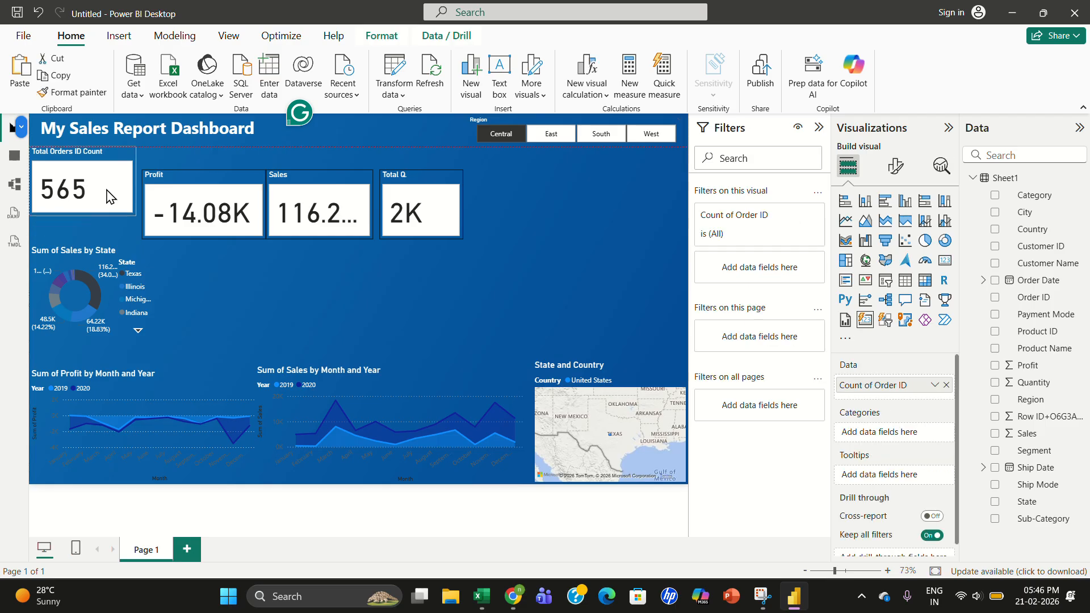
drag(168, 189, 161, 171)
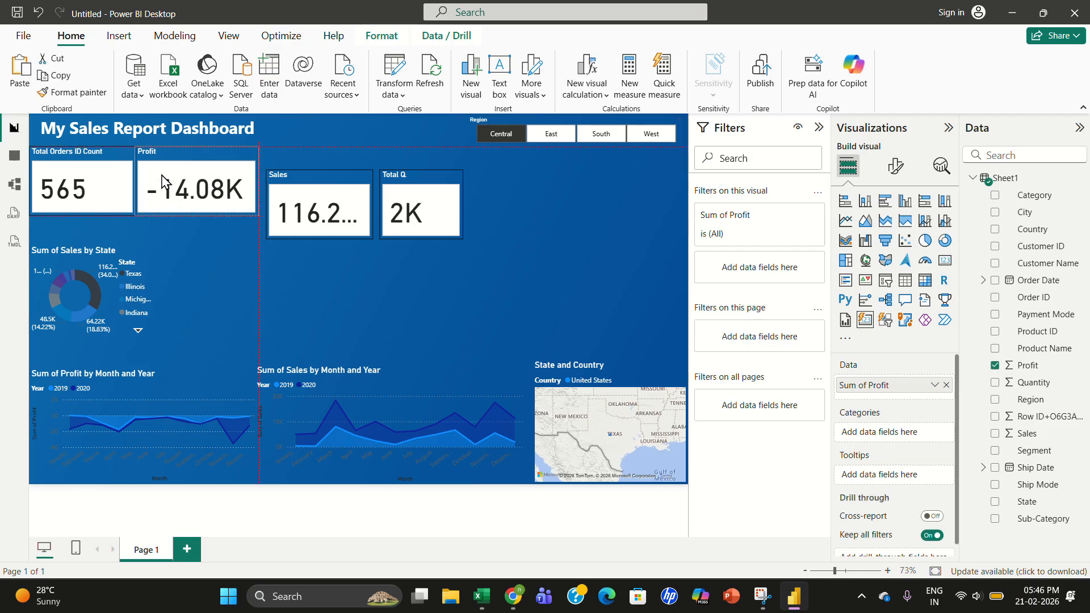
drag(306, 211, 298, 183)
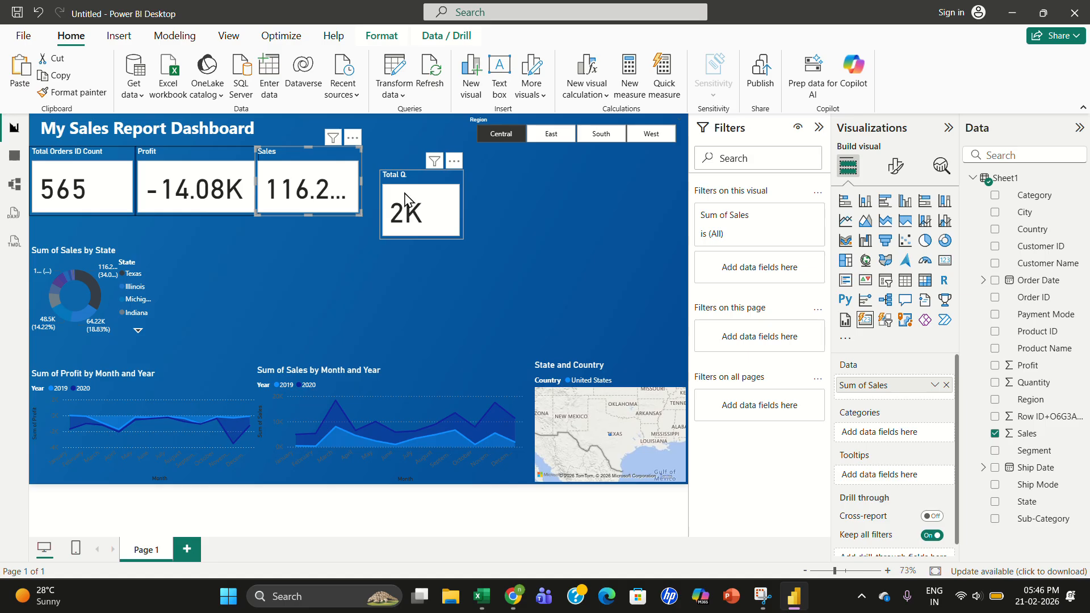
drag(405, 198, 388, 176)
click(506, 193)
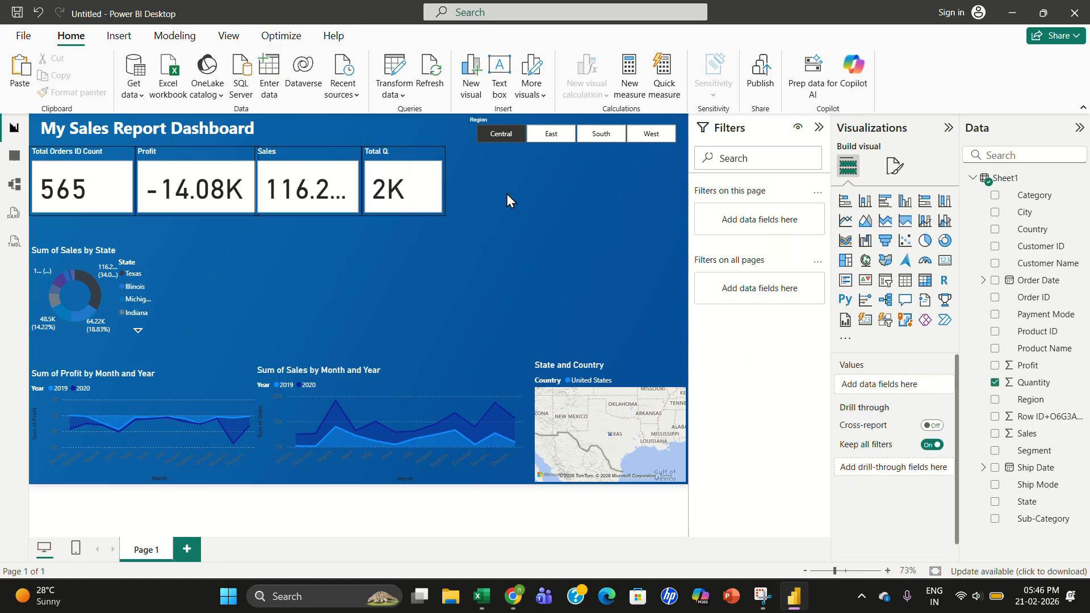
drag(559, 128, 358, 126)
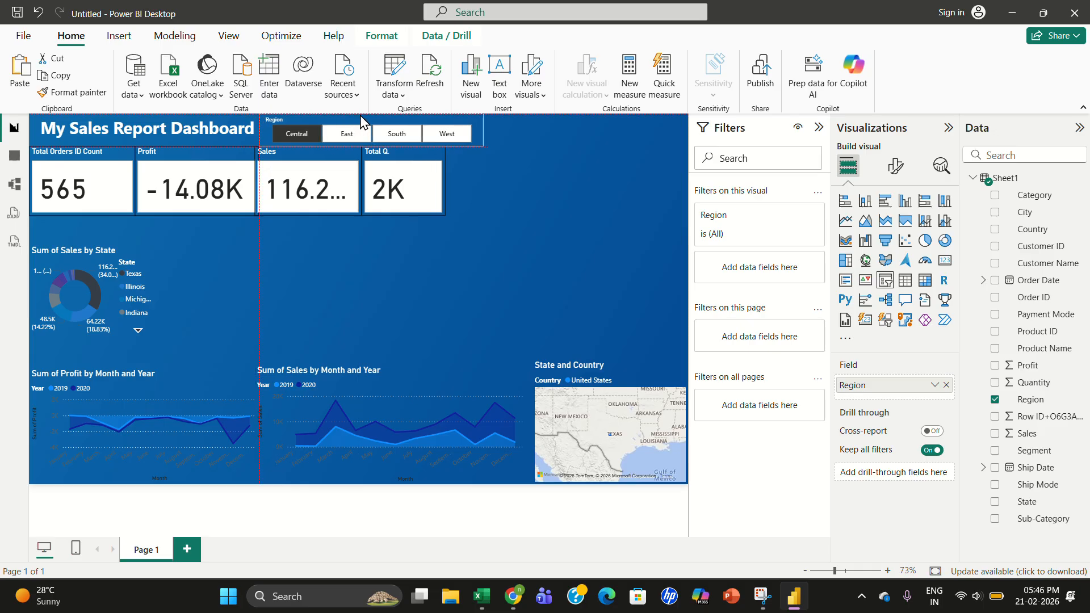
click(574, 141)
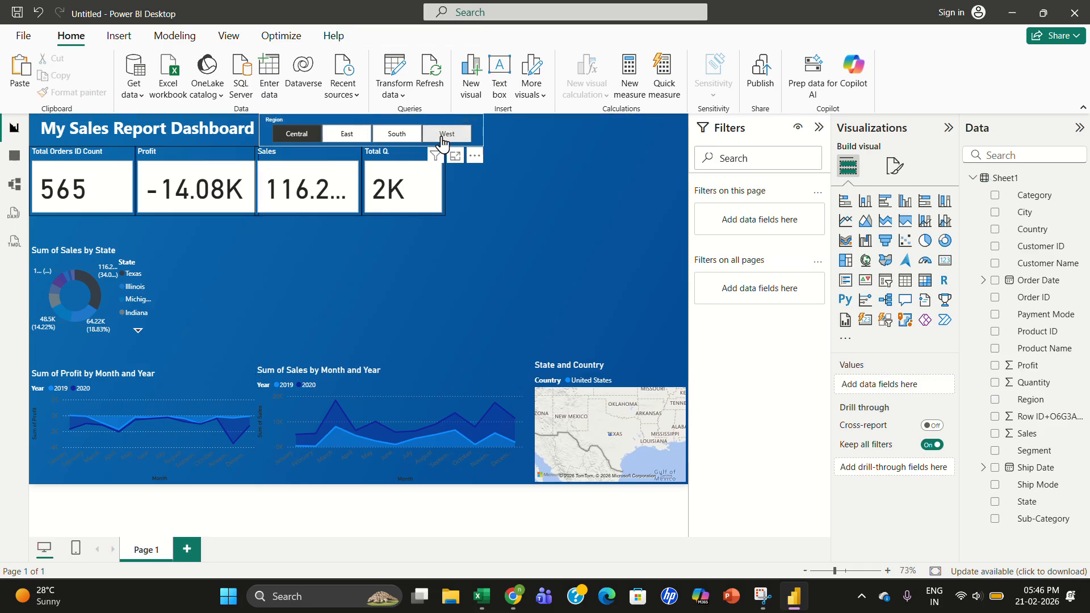
mouse_move(442, 134)
mouse_down()
mouse_move(393, 233)
mouse_move(377, 231)
mouse_move(438, 121)
mouse_up()
click(608, 128)
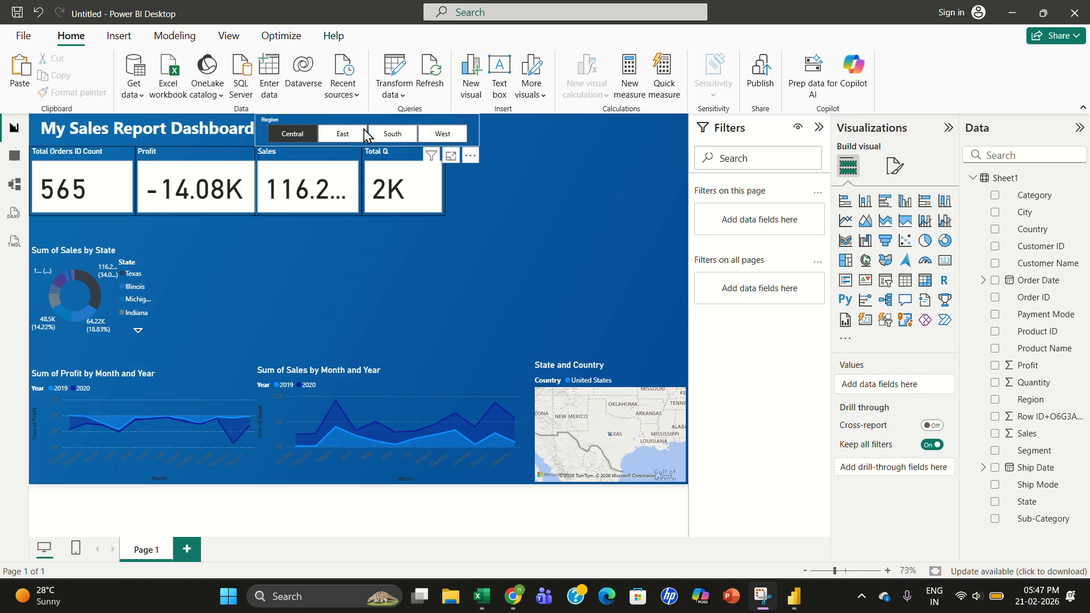
drag(356, 130, 563, 129)
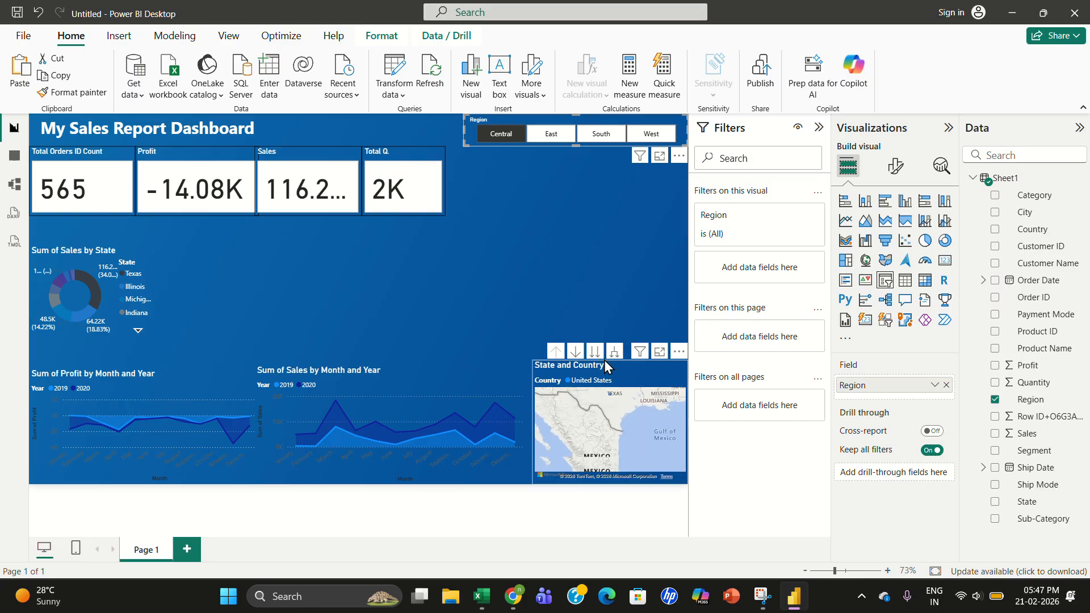
- Move the State and Country map up under the Region slicer and the donut chart beneath the map
drag(628, 358, 632, 158)
click(633, 325)
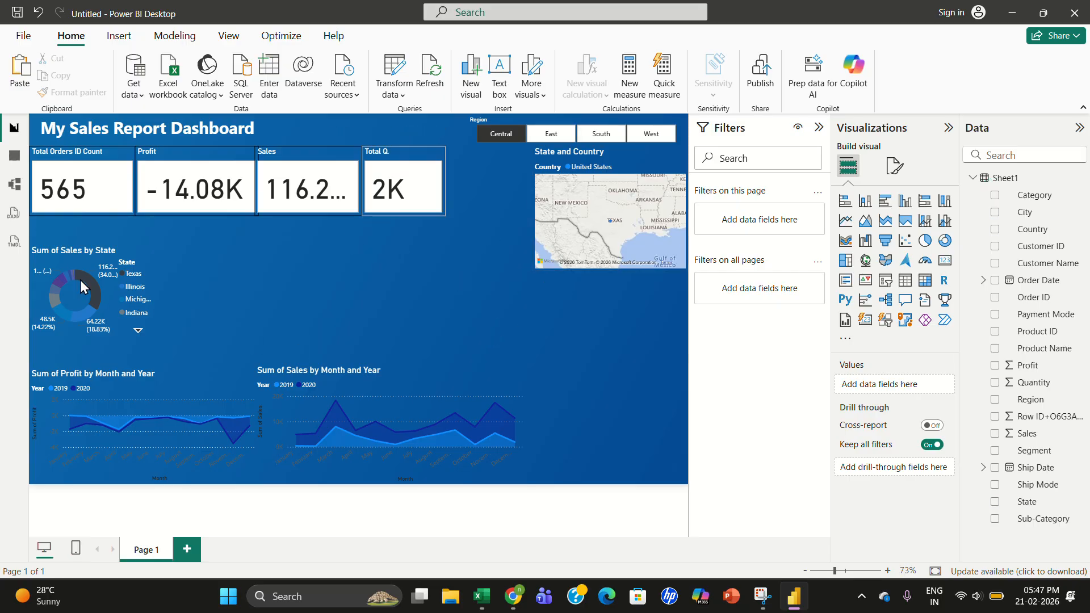
drag(80, 281, 607, 309)
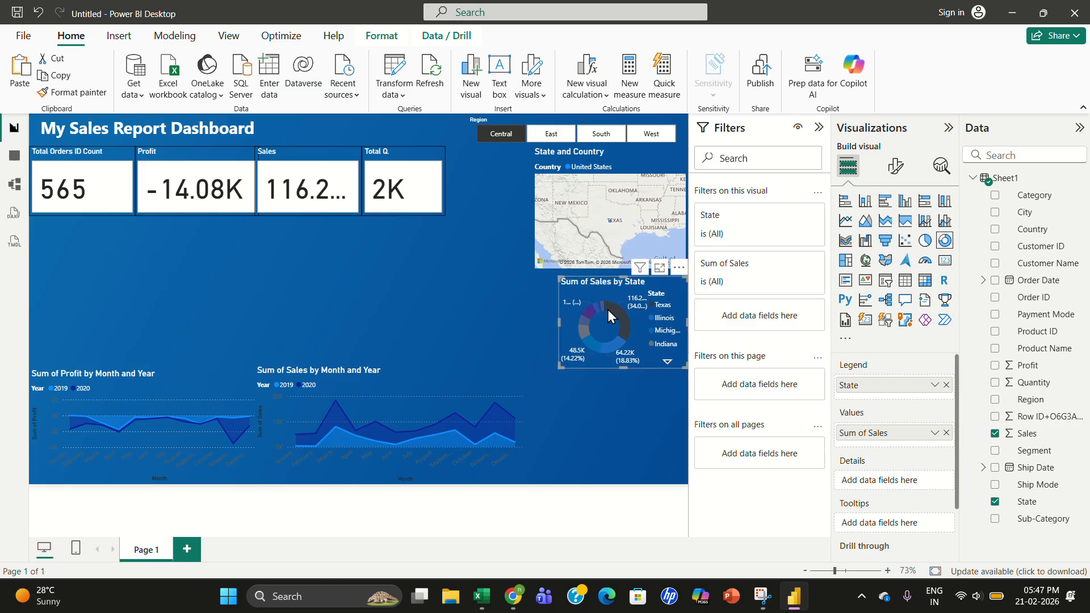
click(603, 400)
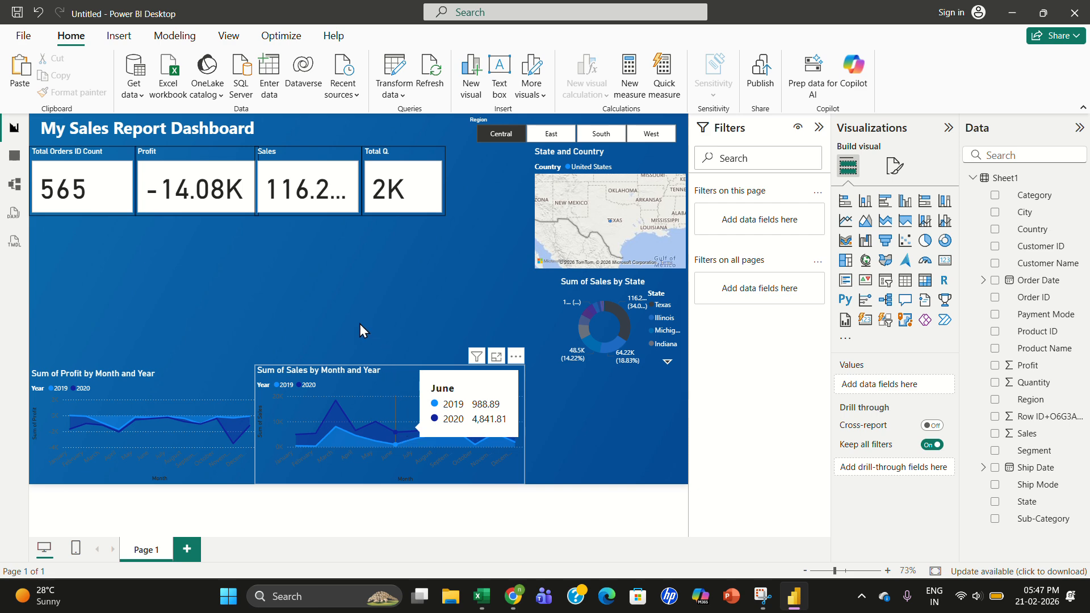
- Stack the Sales and Profit area charts in the left column under the KPI cards, enlarging the Profit chart
drag(400, 431, 360, 328)
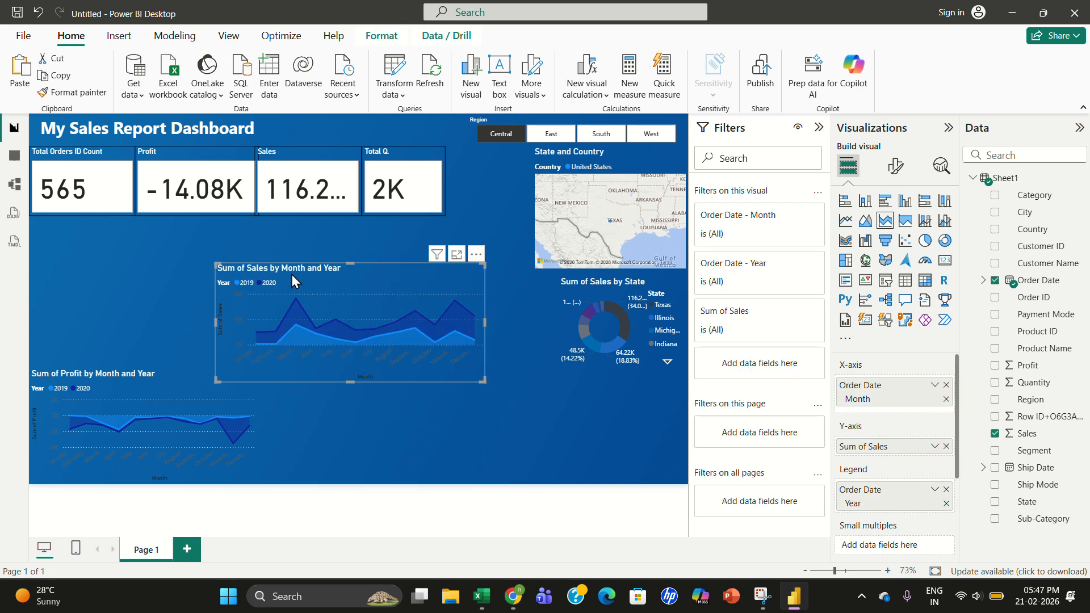
drag(291, 274, 104, 230)
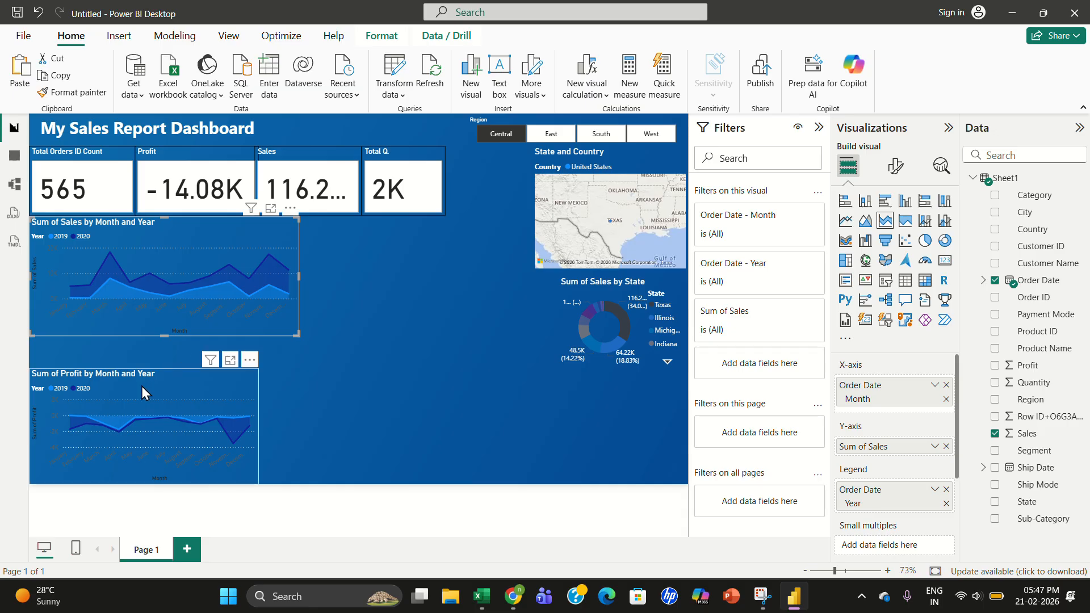
drag(141, 386, 141, 355)
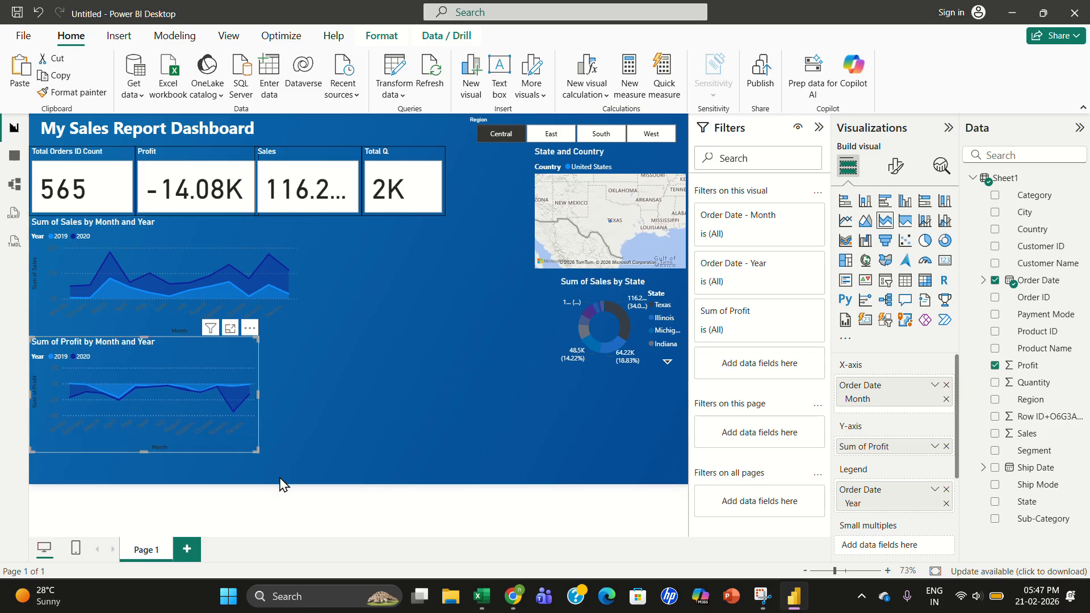
drag(253, 450, 296, 486)
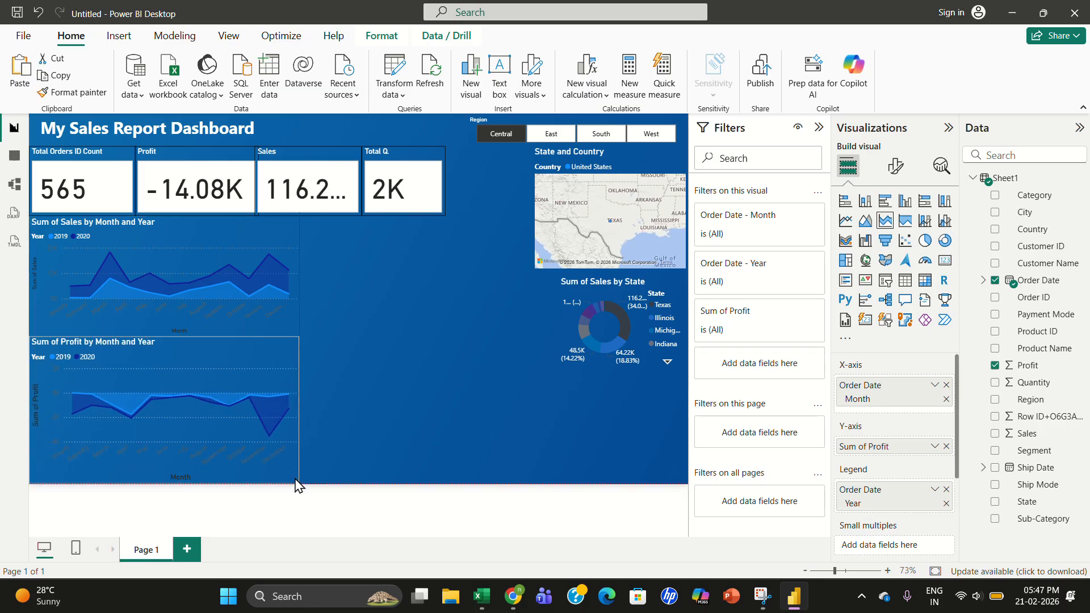
click(360, 395)
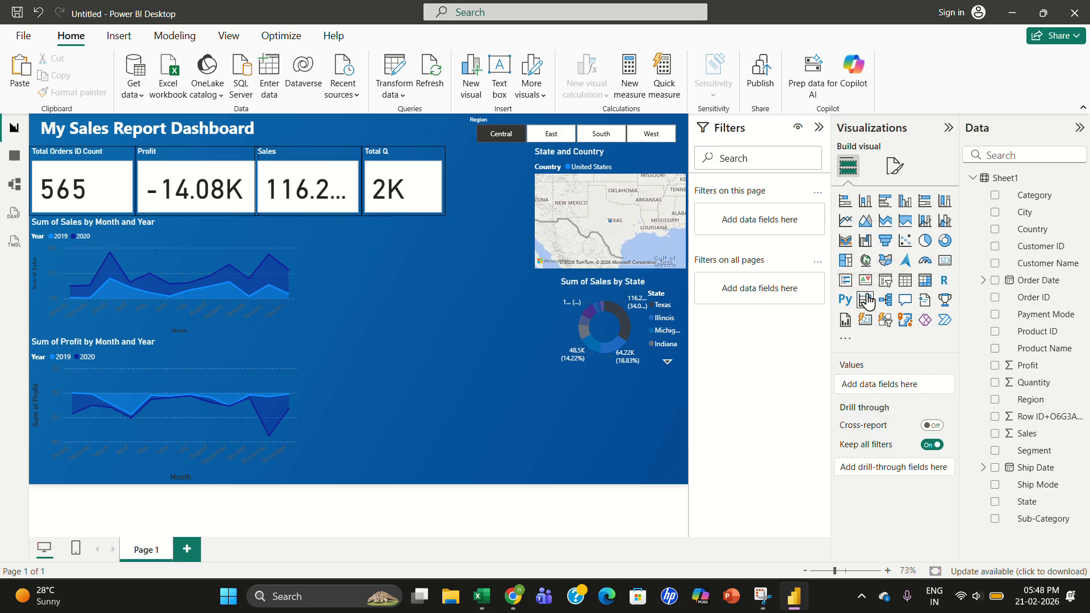
- Insert a pie chart with Region as the legend and Count of City as the values
click(925, 241)
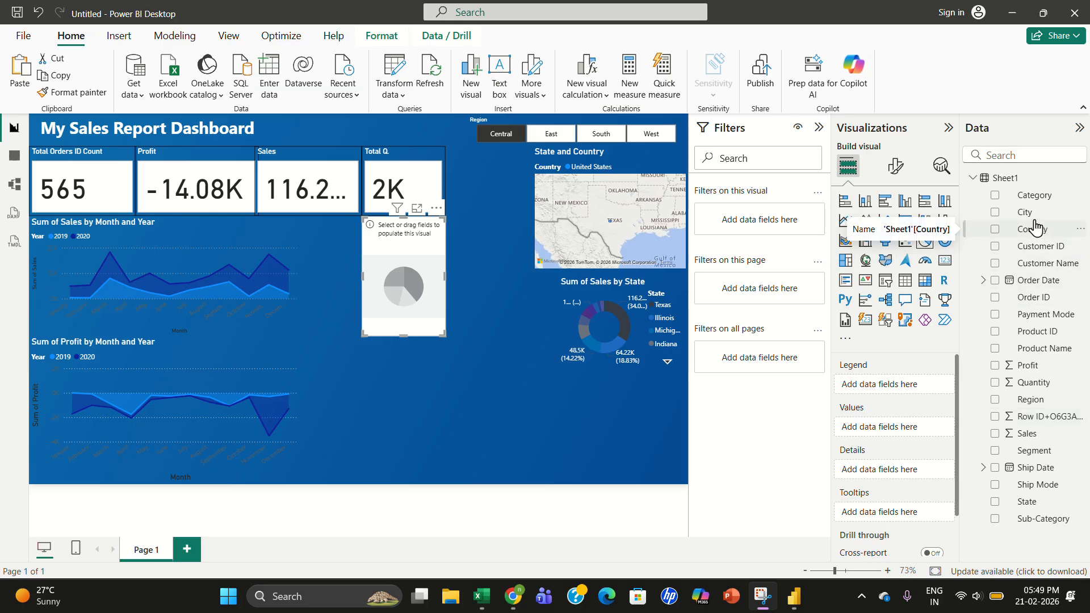
drag(1025, 213, 905, 384)
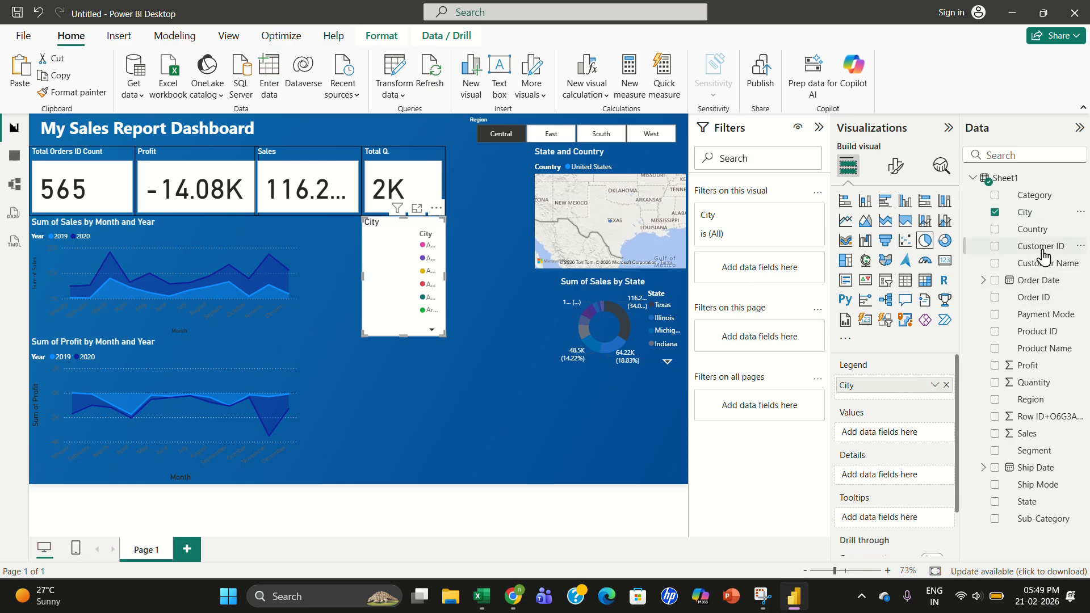
drag(1034, 230, 1041, 230)
drag(1036, 400, 902, 442)
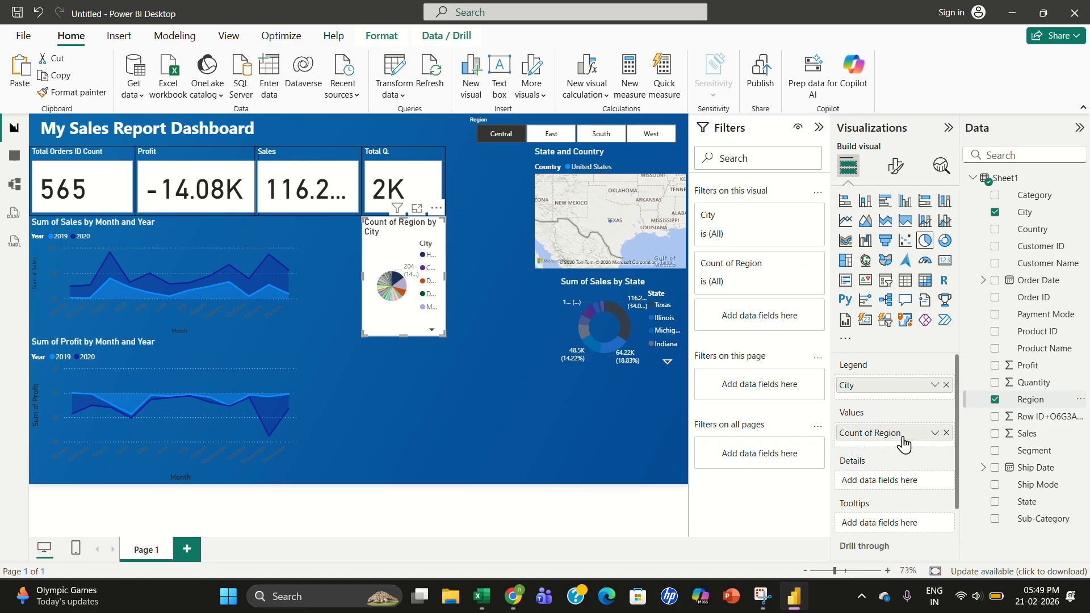
mouse_move(903, 444)
mouse_down()
mouse_move(903, 378)
mouse_move(900, 401)
mouse_move(891, 387)
mouse_move(898, 453)
mouse_up()
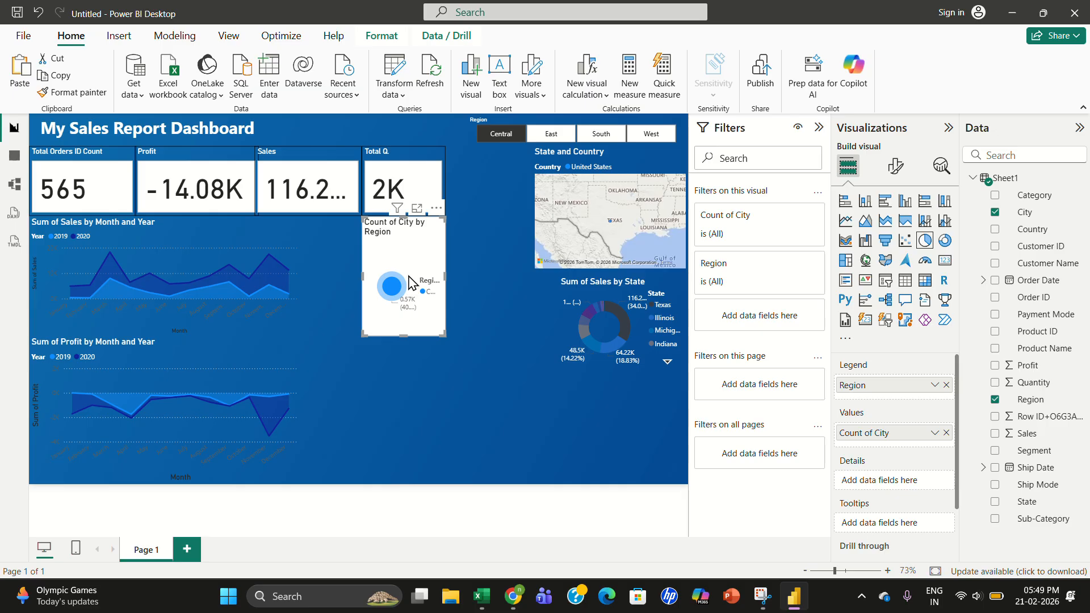
- Shrink the pie chart and copy the donut chart's formatting onto it with Format Painter
drag(410, 282, 494, 314)
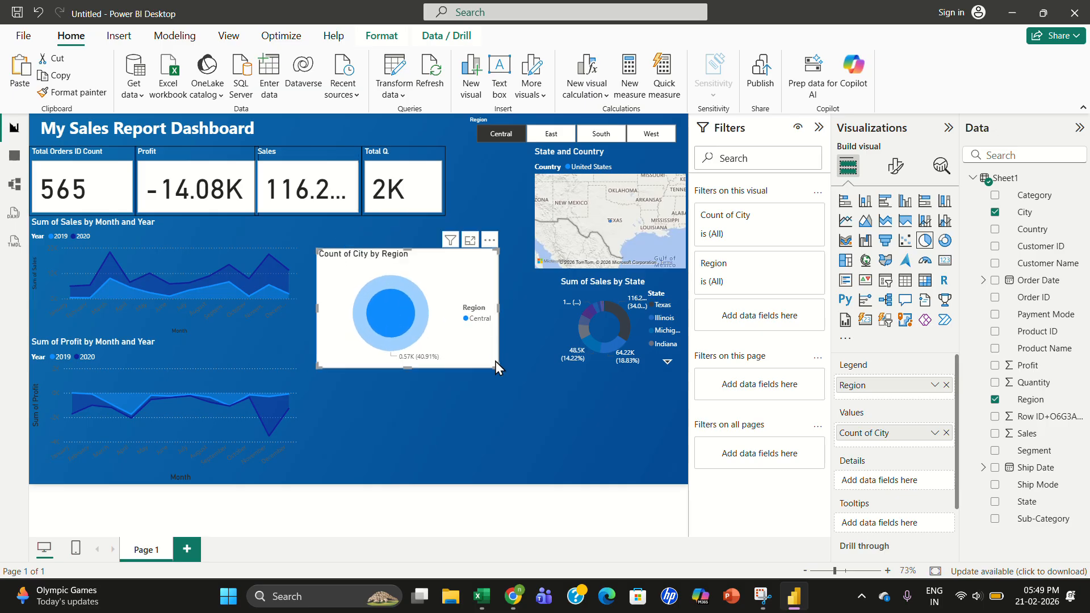
drag(495, 362, 463, 337)
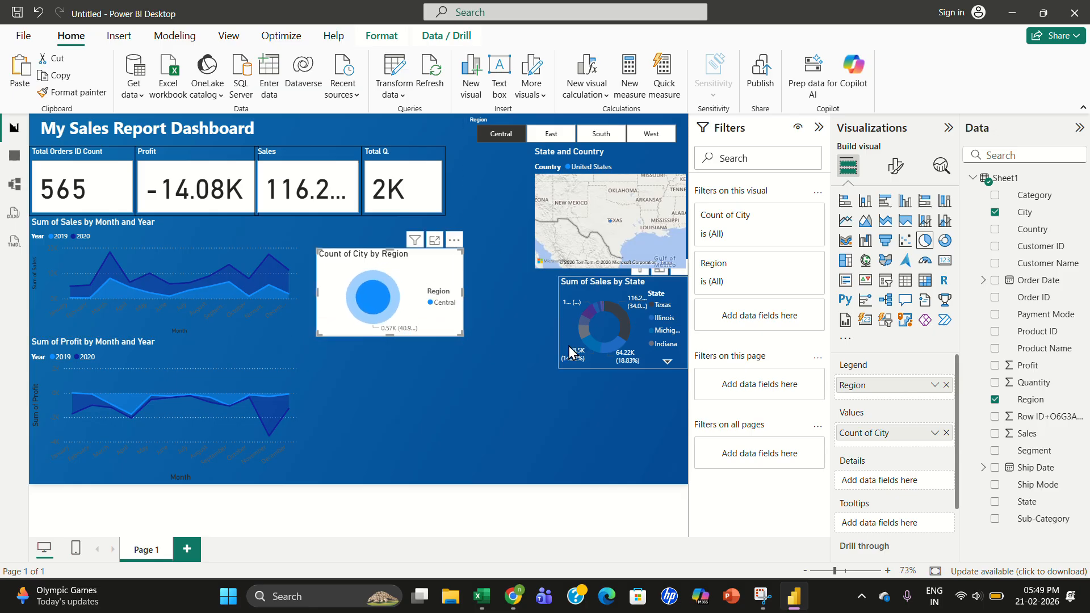
click(596, 335)
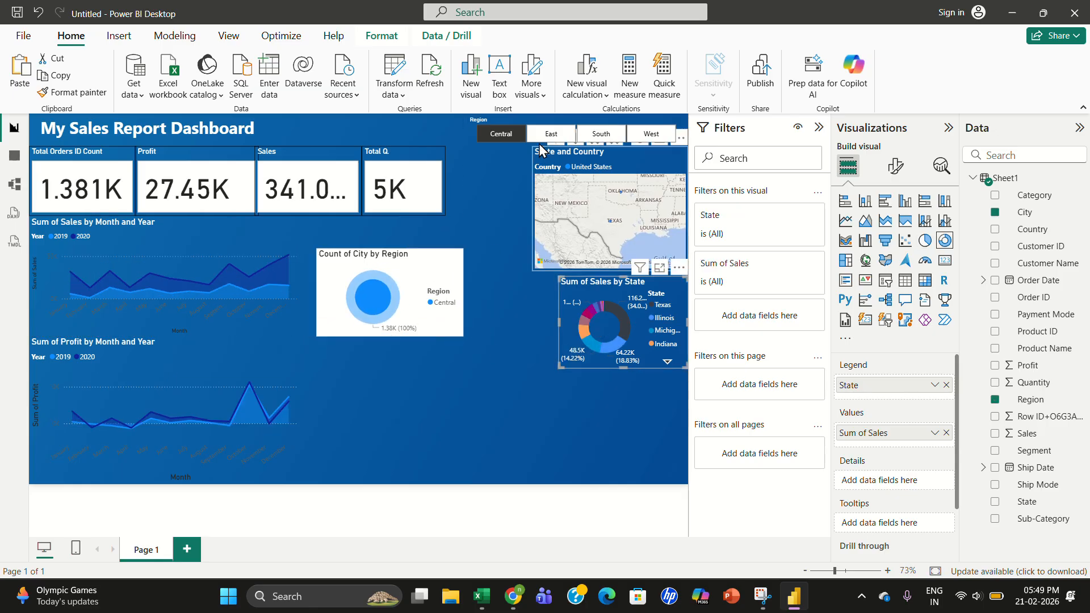
click(85, 94)
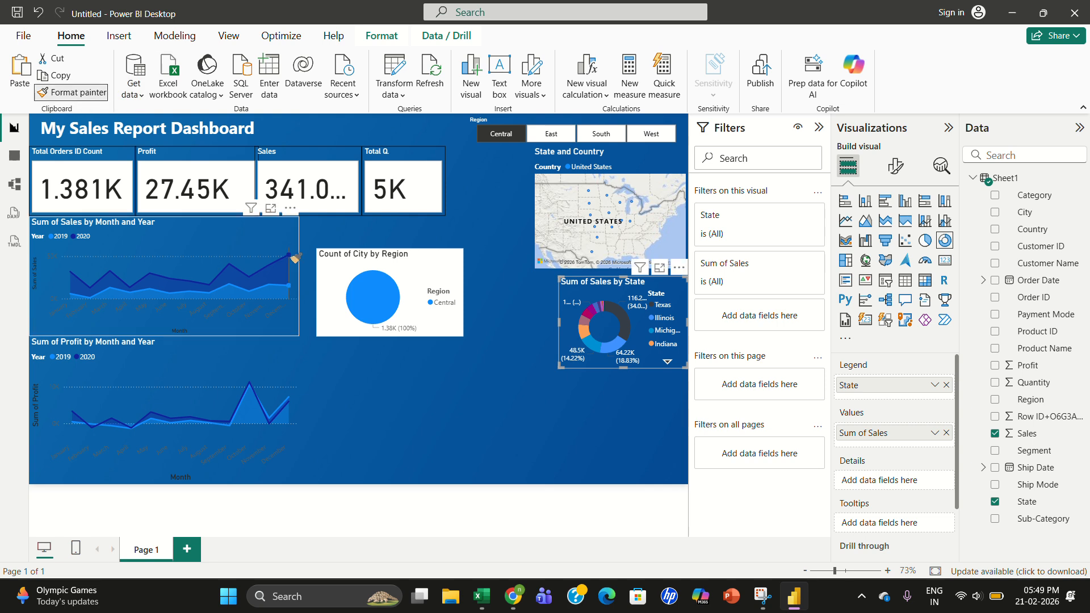
click(345, 262)
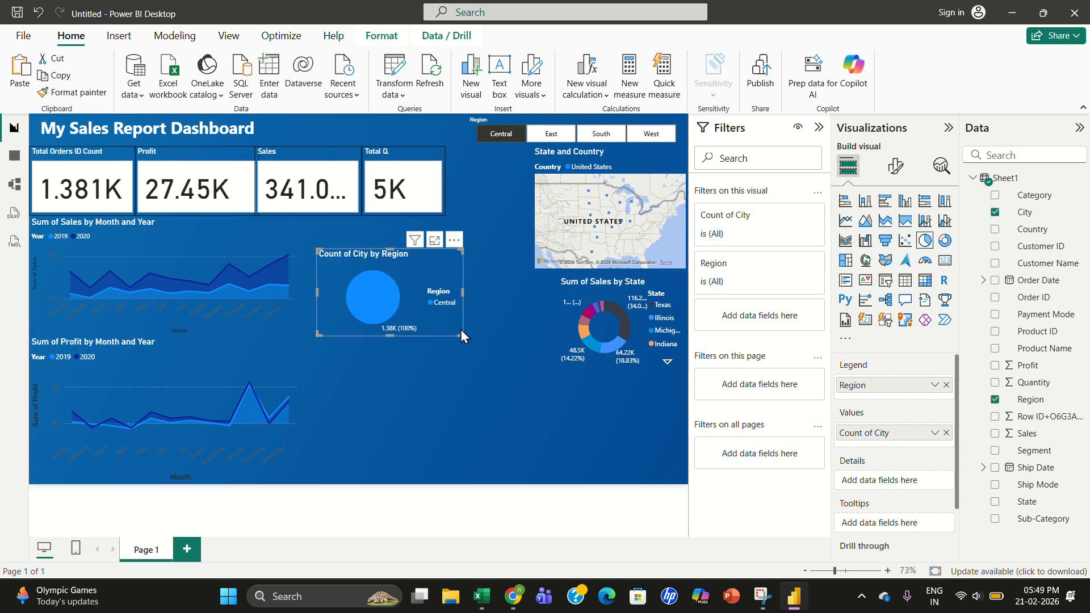
- Resize the pie chart and reposition it in the centre of the page beside the map
mouse_move(463, 335)
mouse_down()
mouse_move(488, 331)
mouse_move(474, 350)
mouse_up()
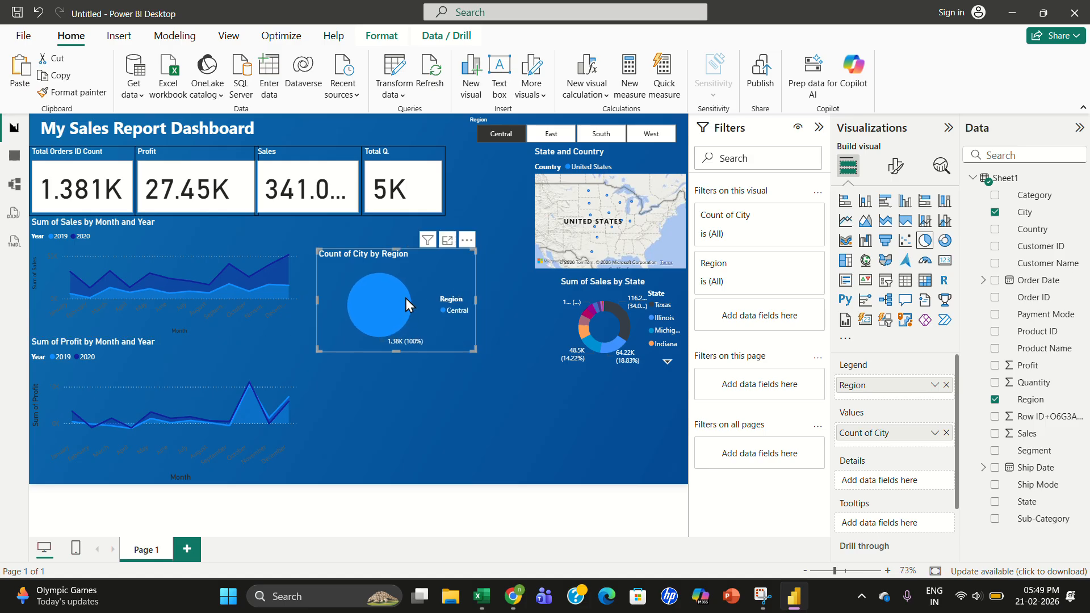
drag(415, 271, 454, 306)
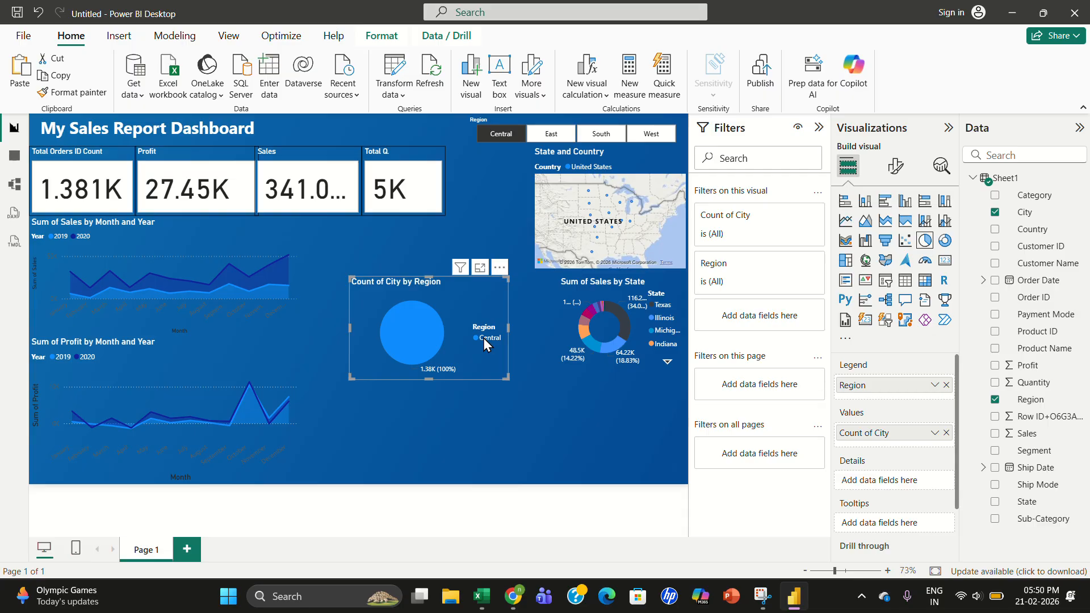
right_click(912, 386)
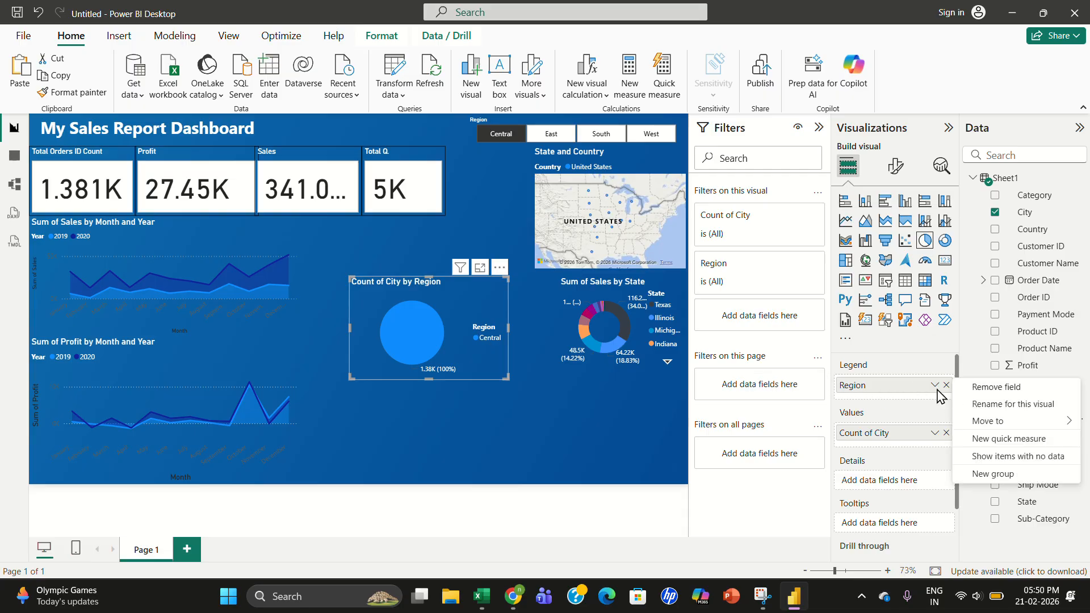
click(934, 388)
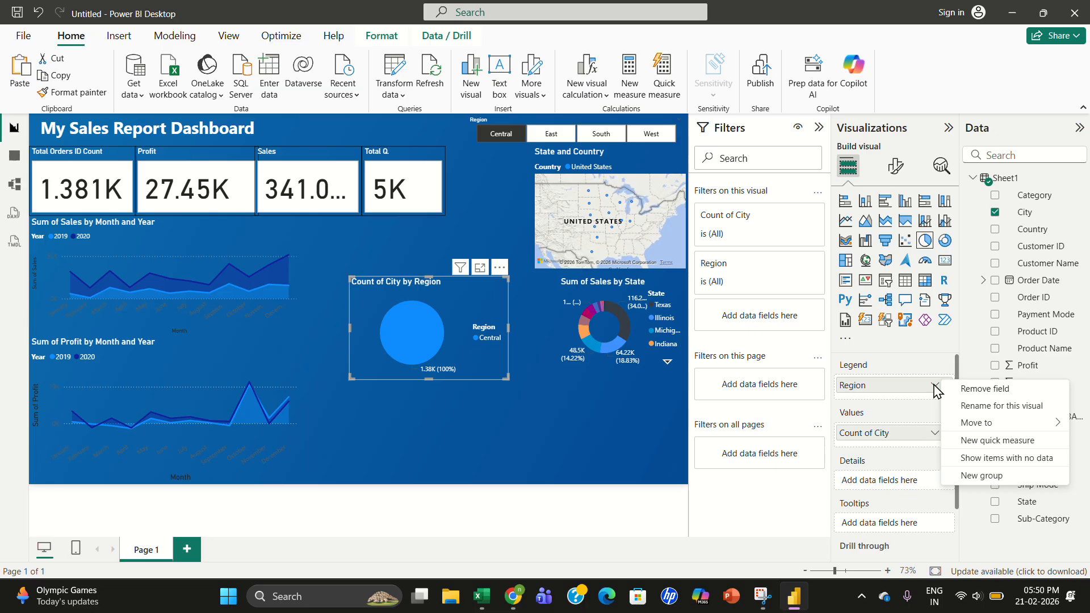
click(594, 447)
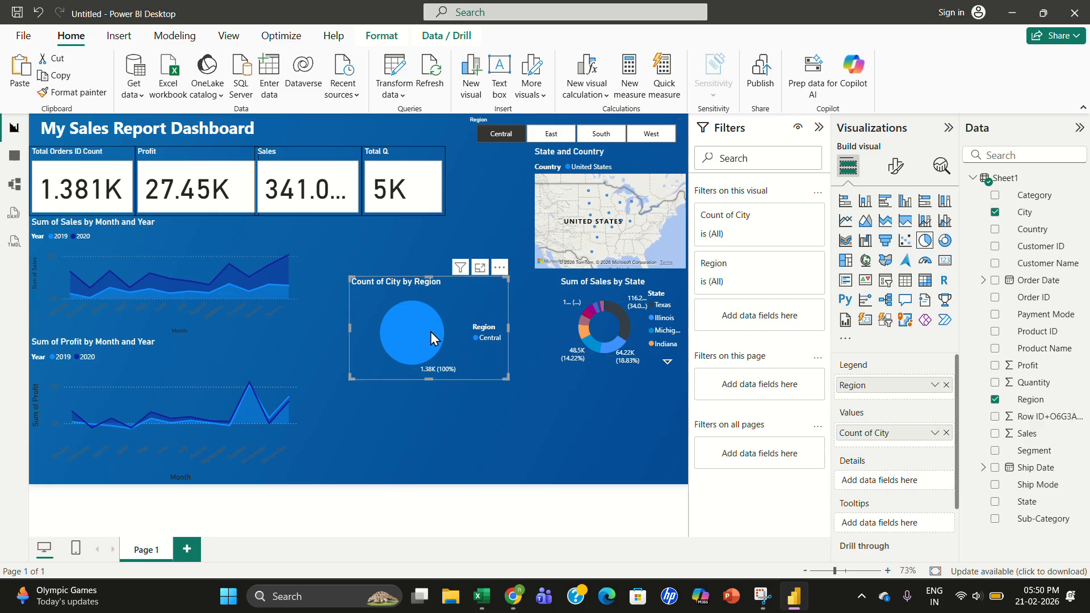
drag(425, 328, 418, 296)
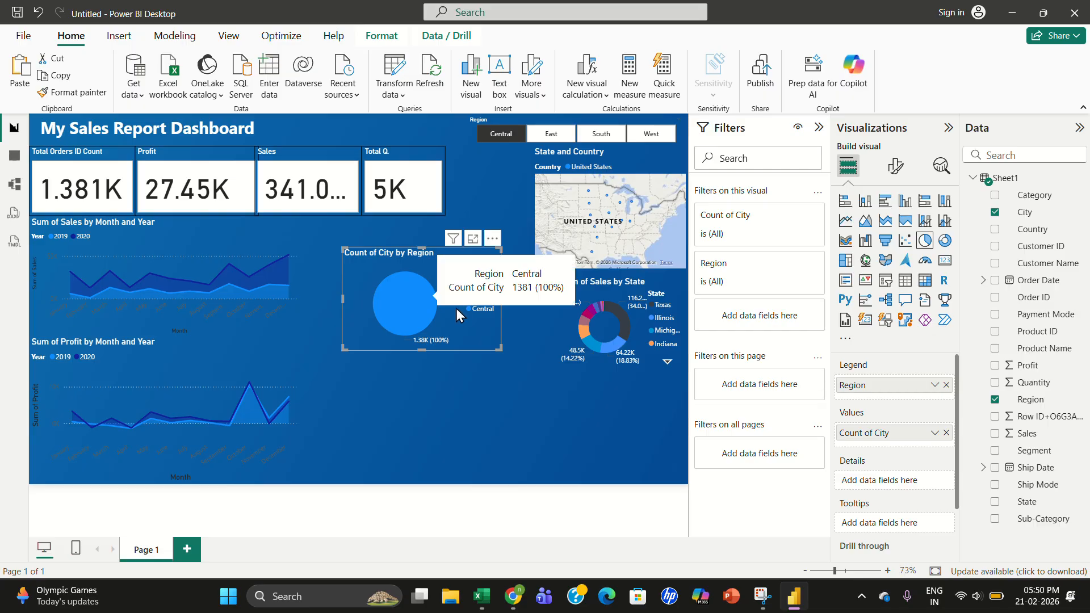
- Clear the Central region selection in the Region slicer
click(584, 379)
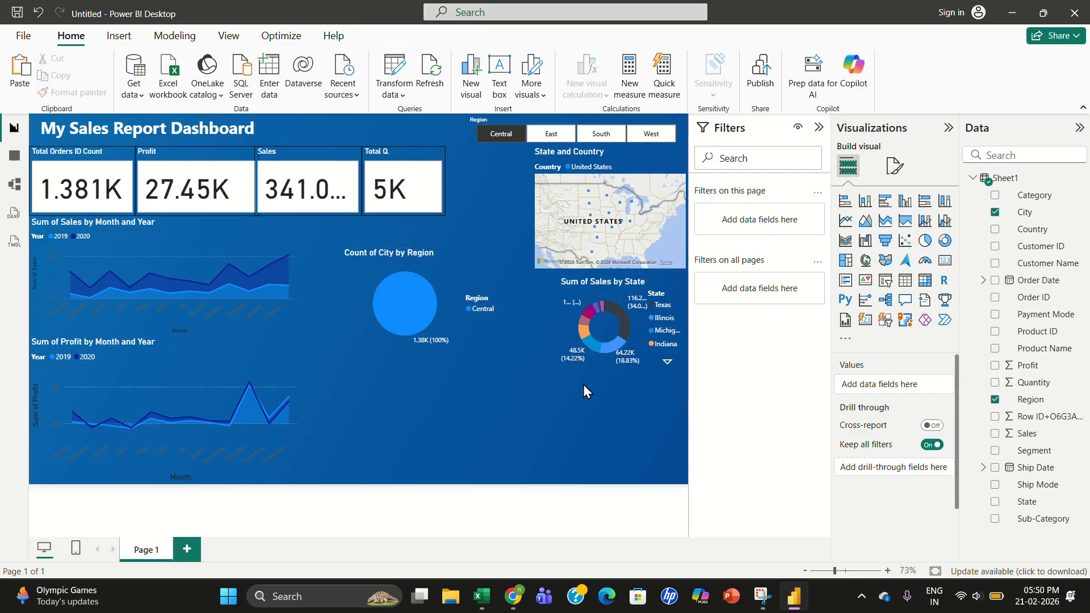
click(574, 321)
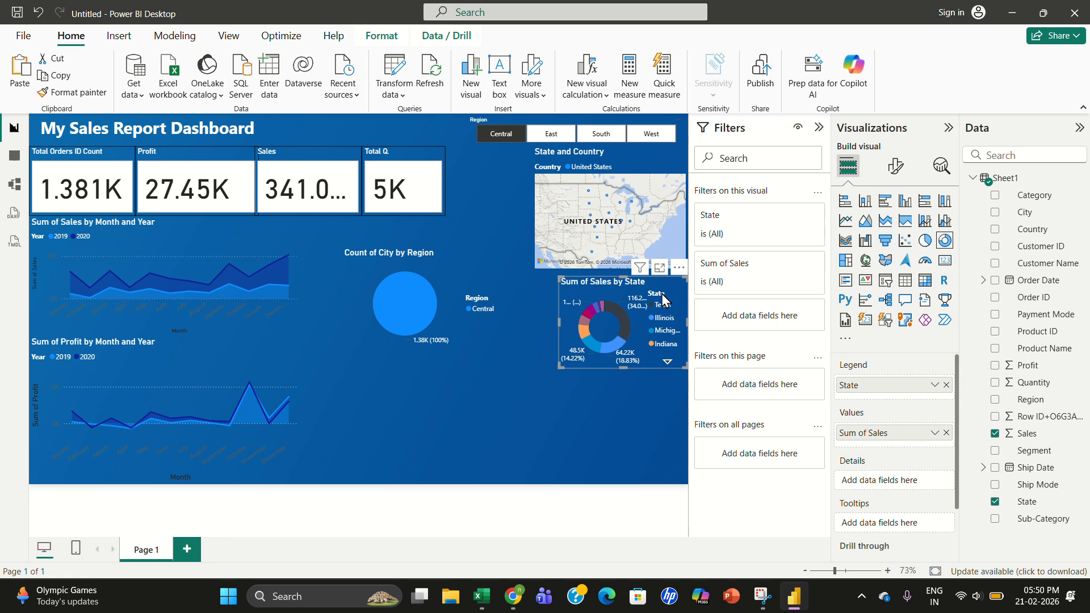
click(277, 273)
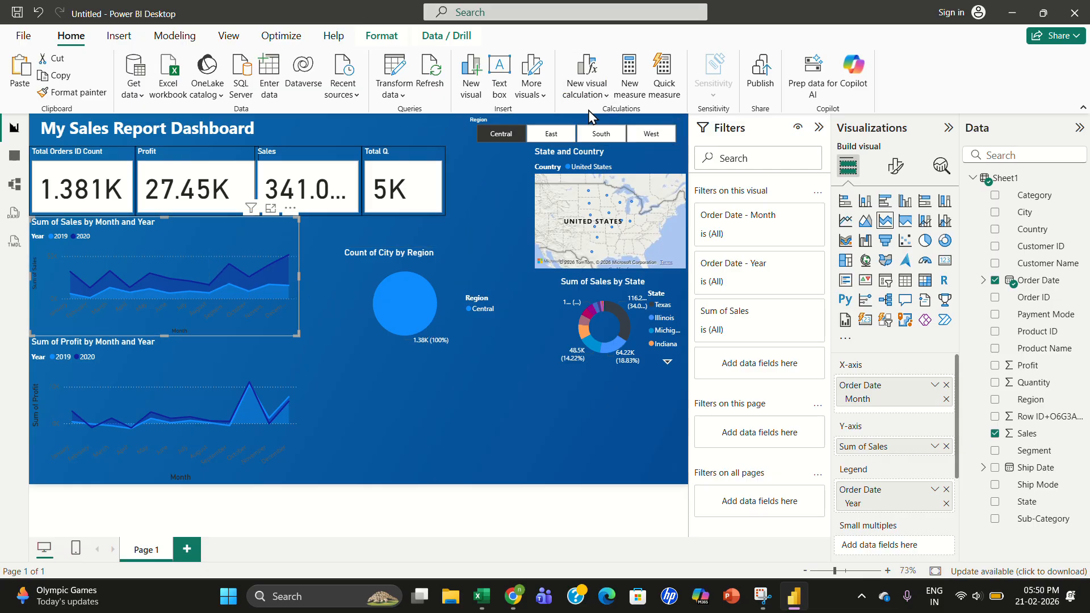
click(501, 134)
click(489, 189)
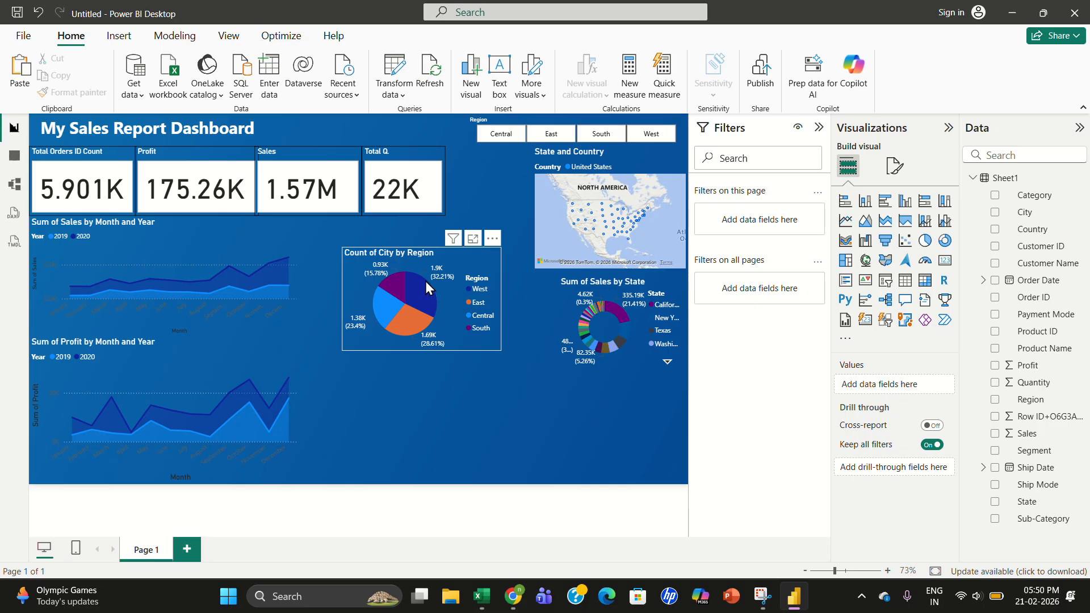
- Enlarge the pie chart slightly and move it into the lower-right corner beneath the State donut chart
drag(419, 258, 383, 239)
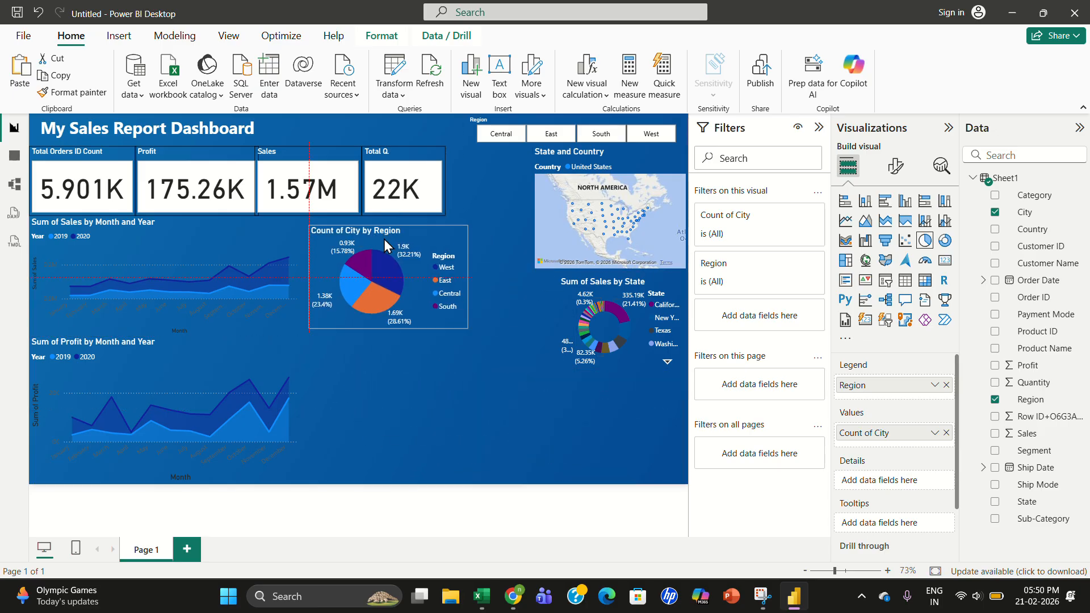
drag(469, 322, 489, 335)
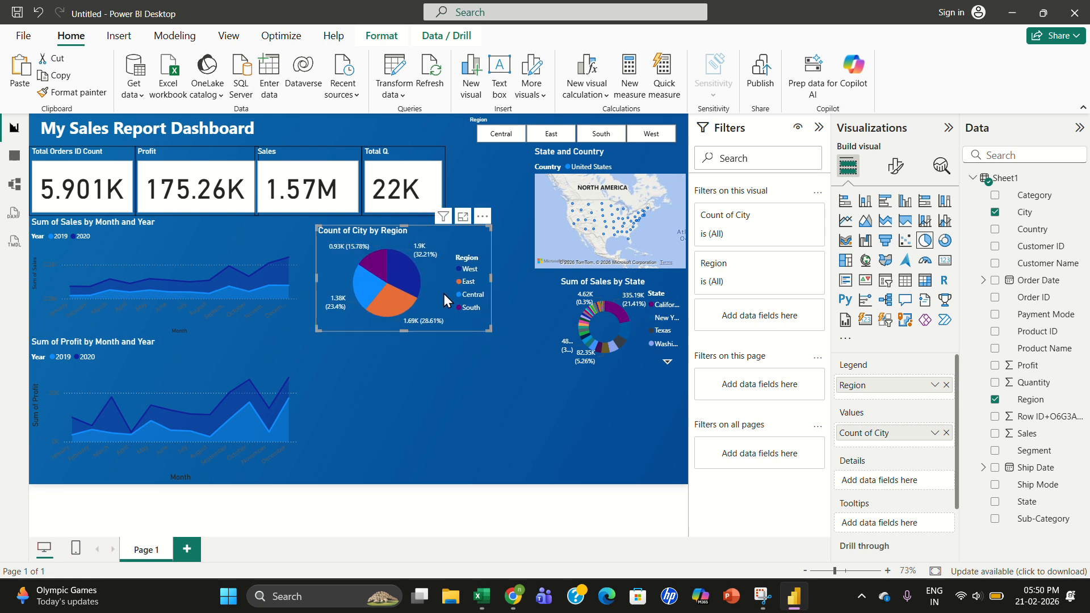
drag(444, 294, 643, 474)
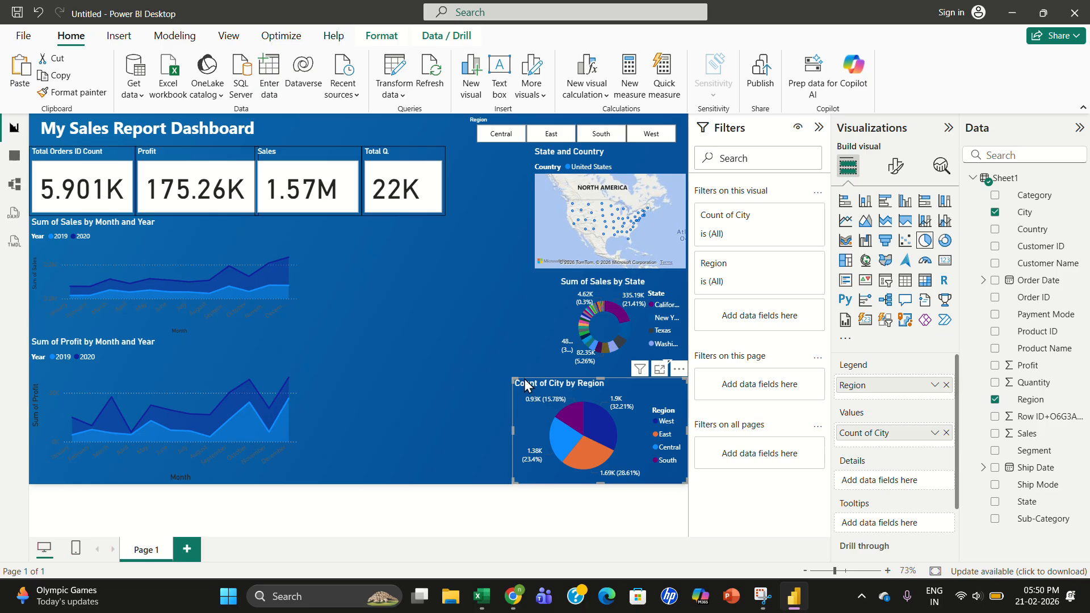
click(503, 344)
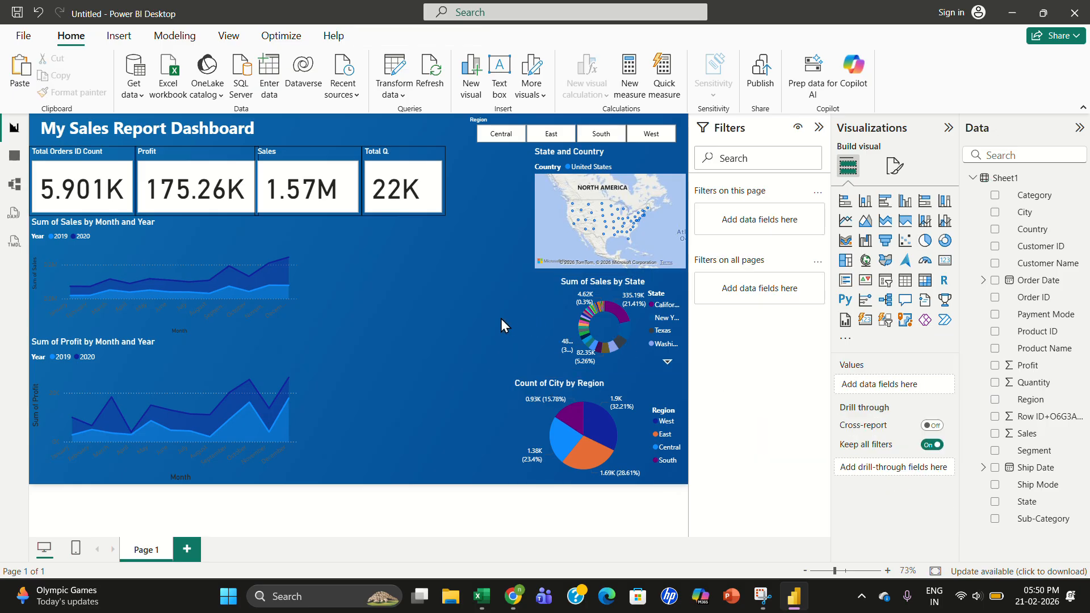
- Resize and reposition the Sum of Sales by State donut chart to fill the space directly above the pie chart
drag(612, 322, 455, 278)
drag(532, 322, 571, 336)
drag(449, 291, 561, 331)
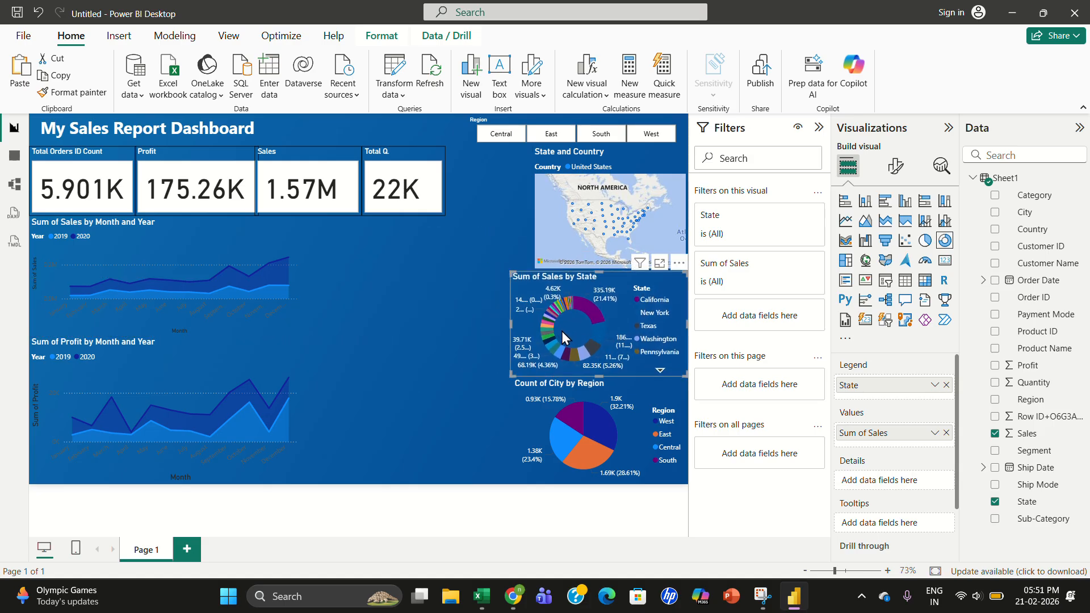
click(468, 336)
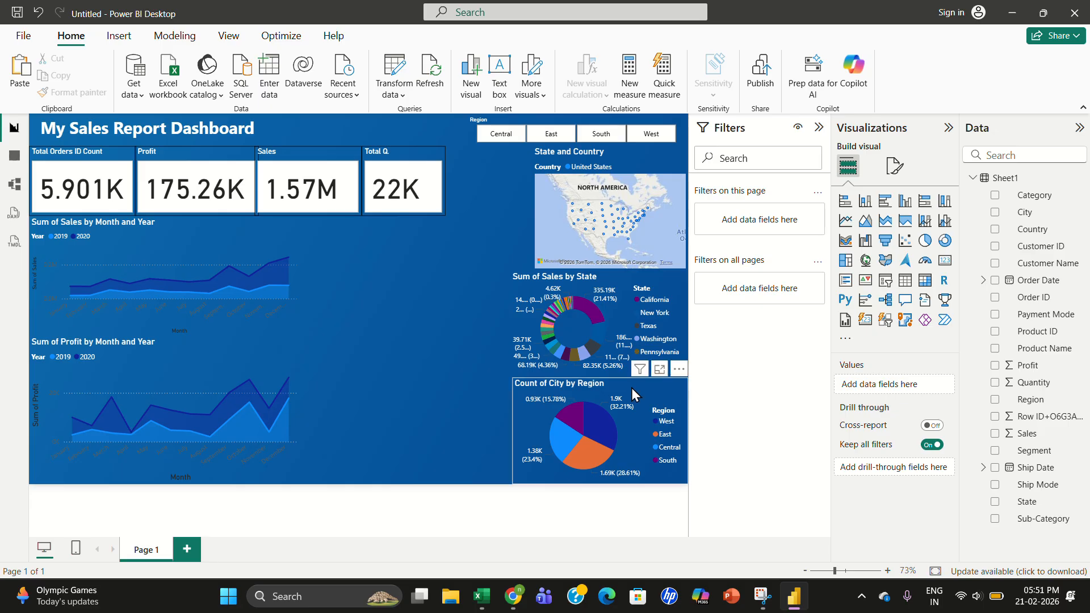
- Test the Region slicer by filtering the report to East, South and then West
click(548, 136)
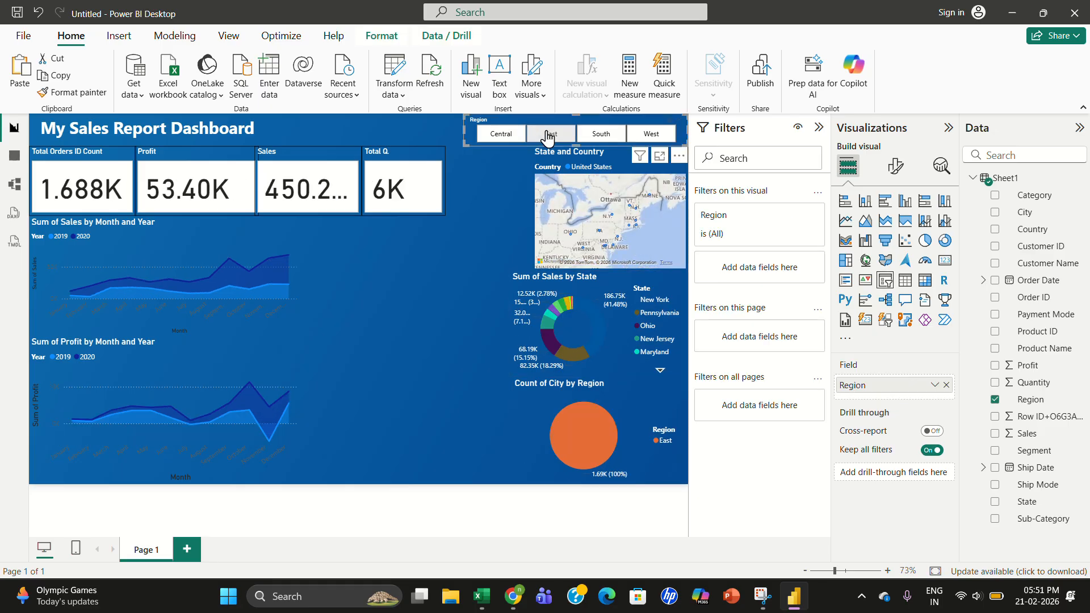
click(601, 135)
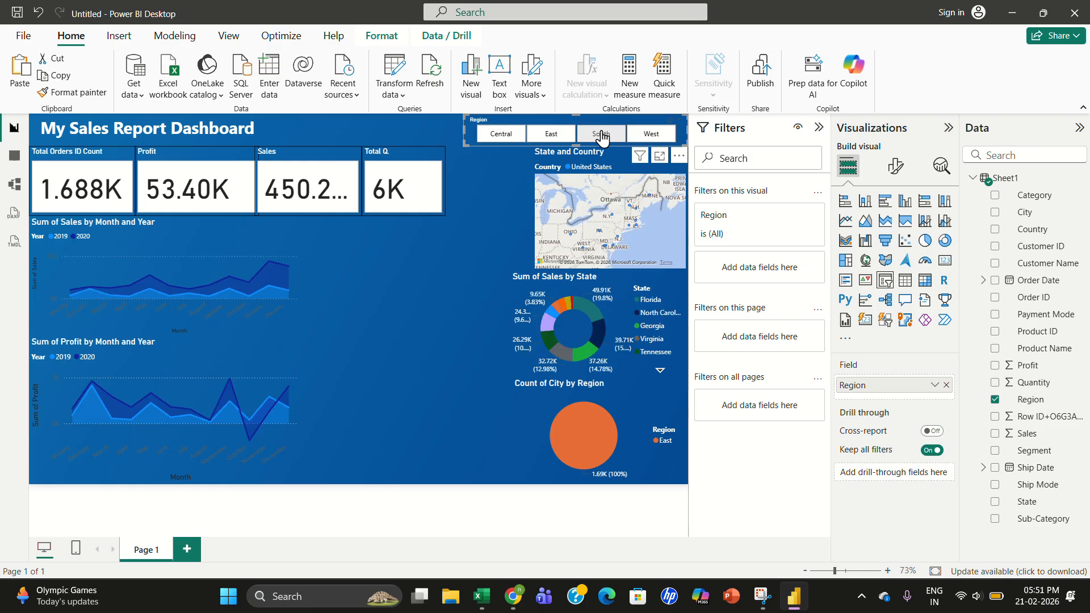
click(643, 136)
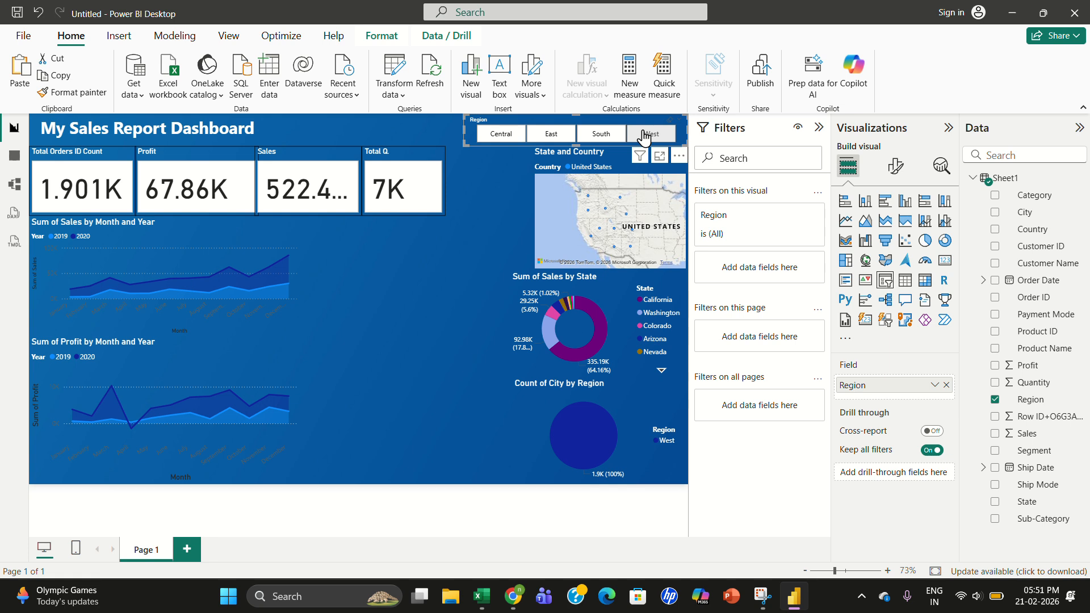
click(444, 238)
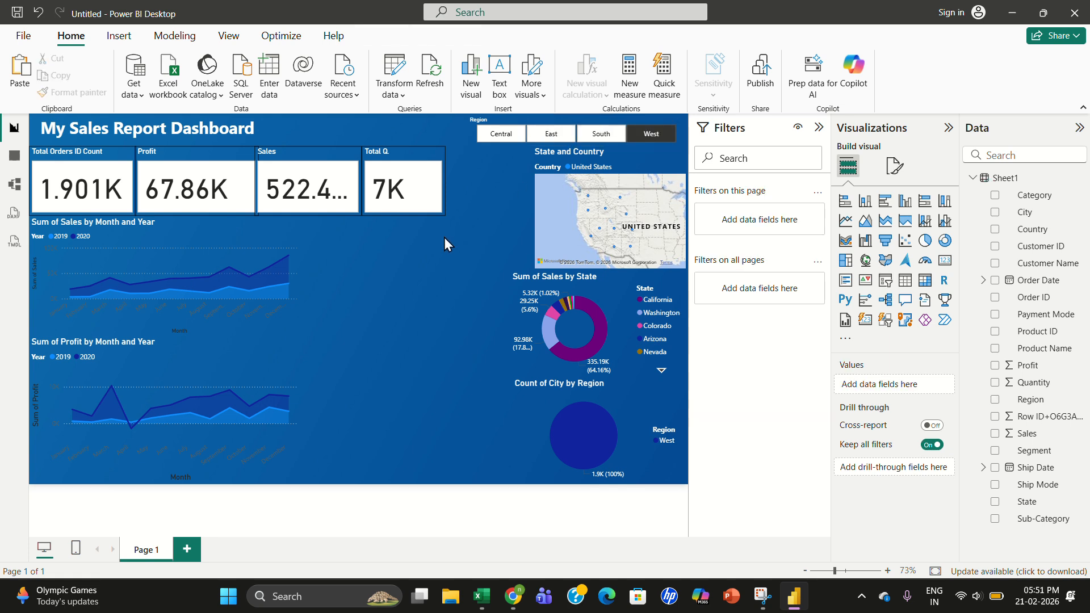